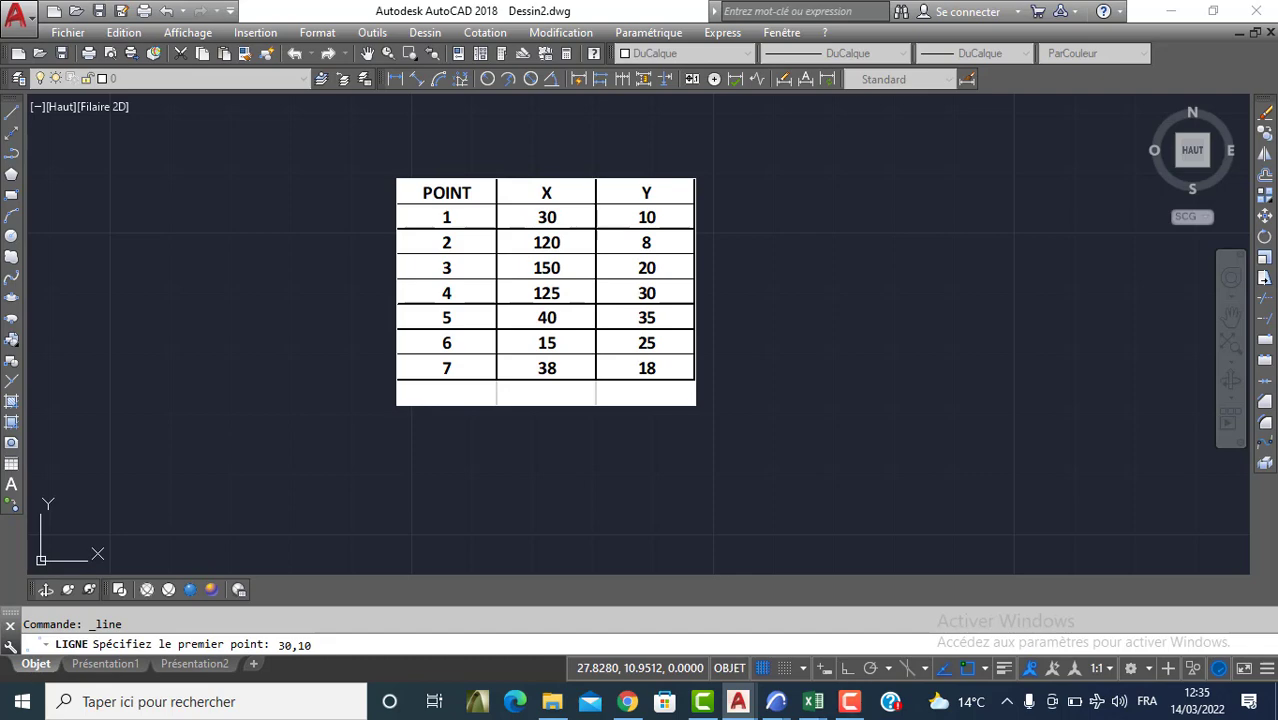
Paste a copy of the point coordinate table beside the existing one and erase the old table
{"action": "key", "text": "ctrl+v"}
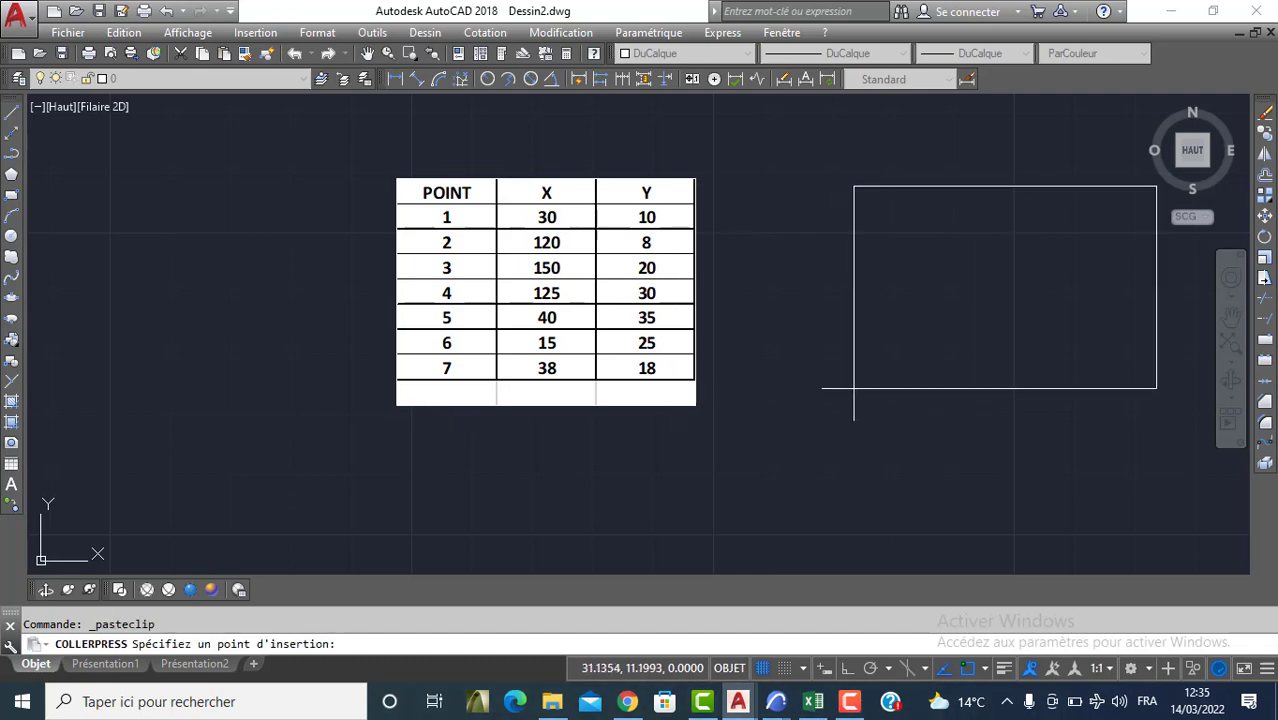
{"action": "left_click", "coordinate": [740, 376]}
{"action": "left_click", "coordinate": [688, 419]}
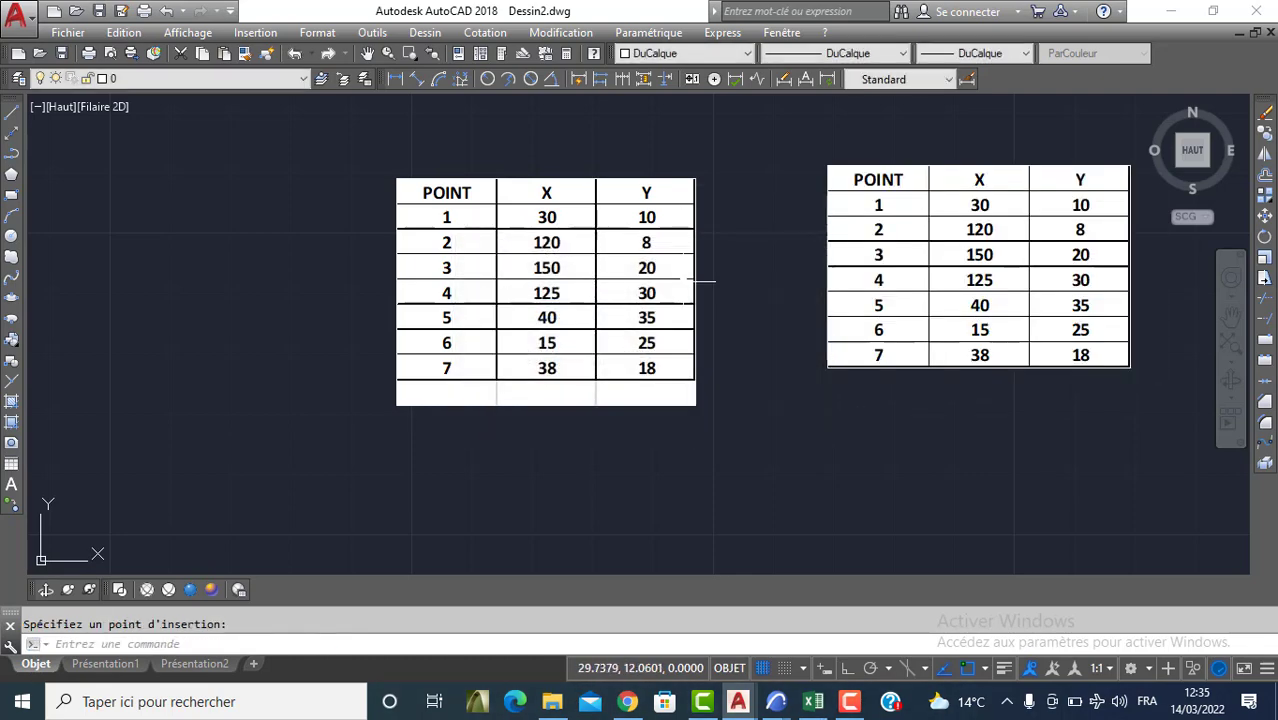
{"action": "left_click", "coordinate": [676, 159]}
{"action": "left_click", "coordinate": [576, 218]}
{"action": "key", "text": "Delete"}
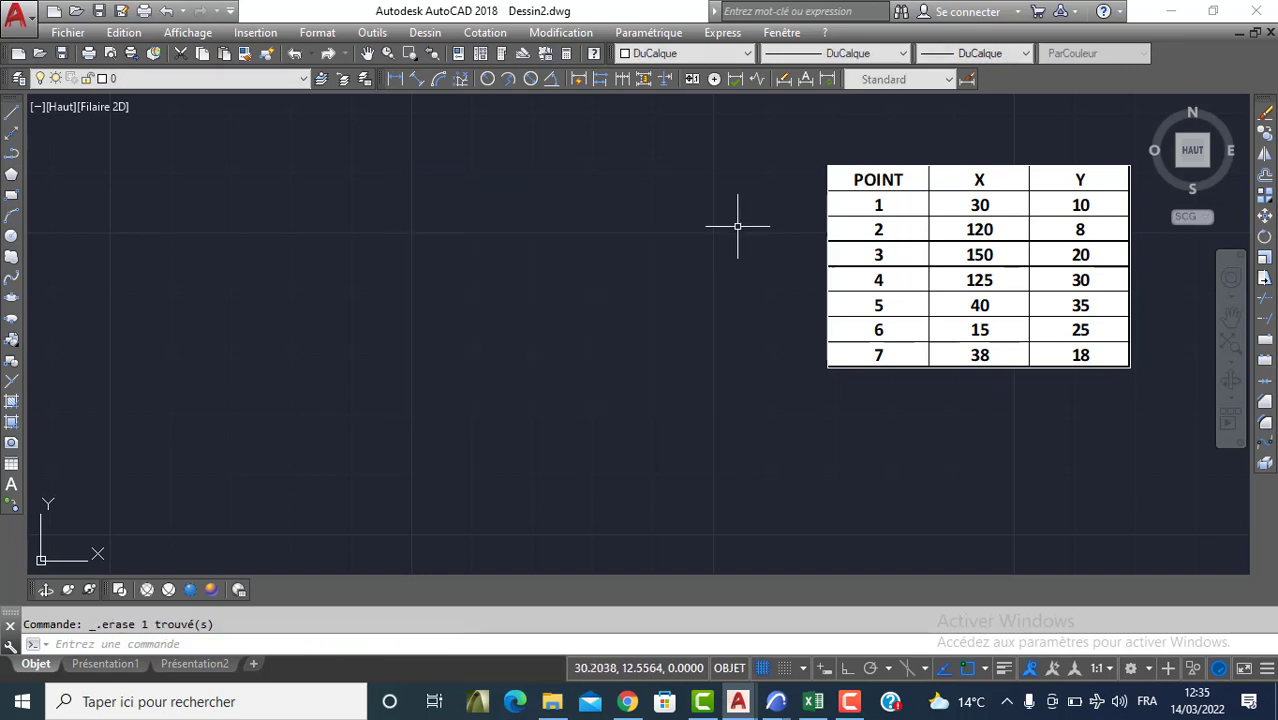
Draw connected line segments from 30,10 through 120,8 to 150,20, using points 1 to 3 of the table
{"action": "middle_click_drag", "start_coordinate": [484, 213], "coordinate": [348, 211]}
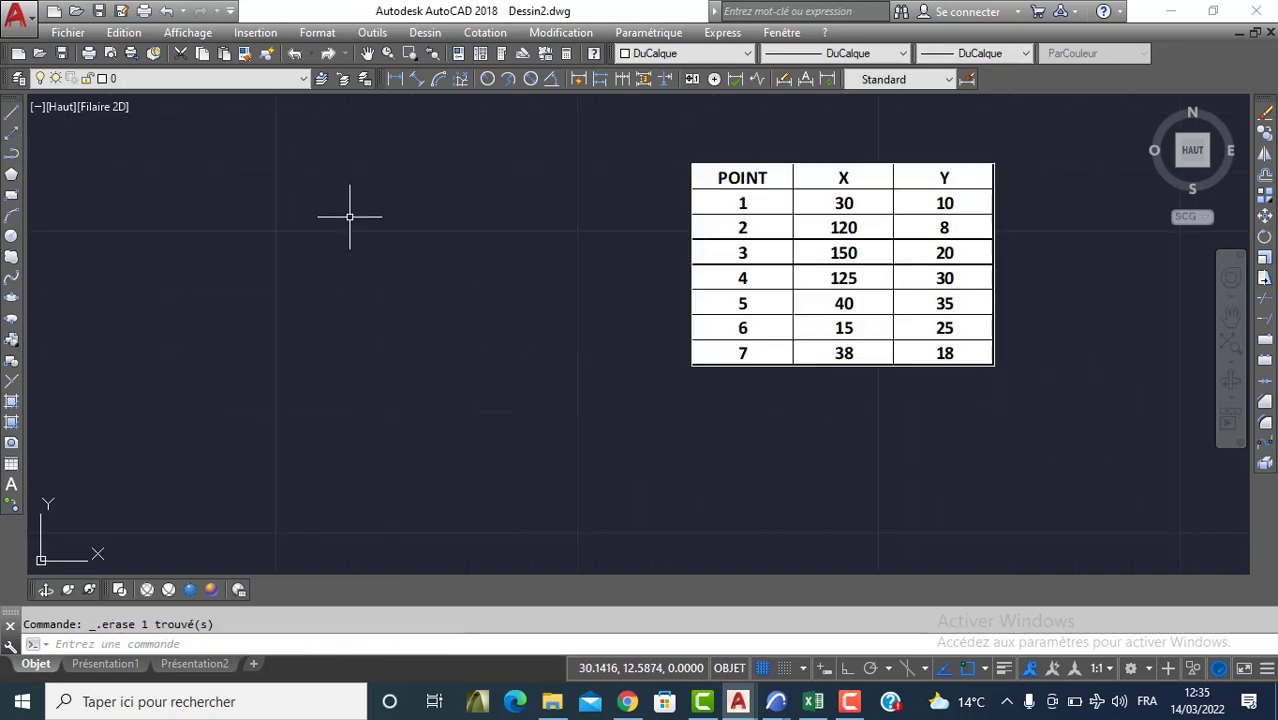
{"action": "left_click", "coordinate": [12, 112]}
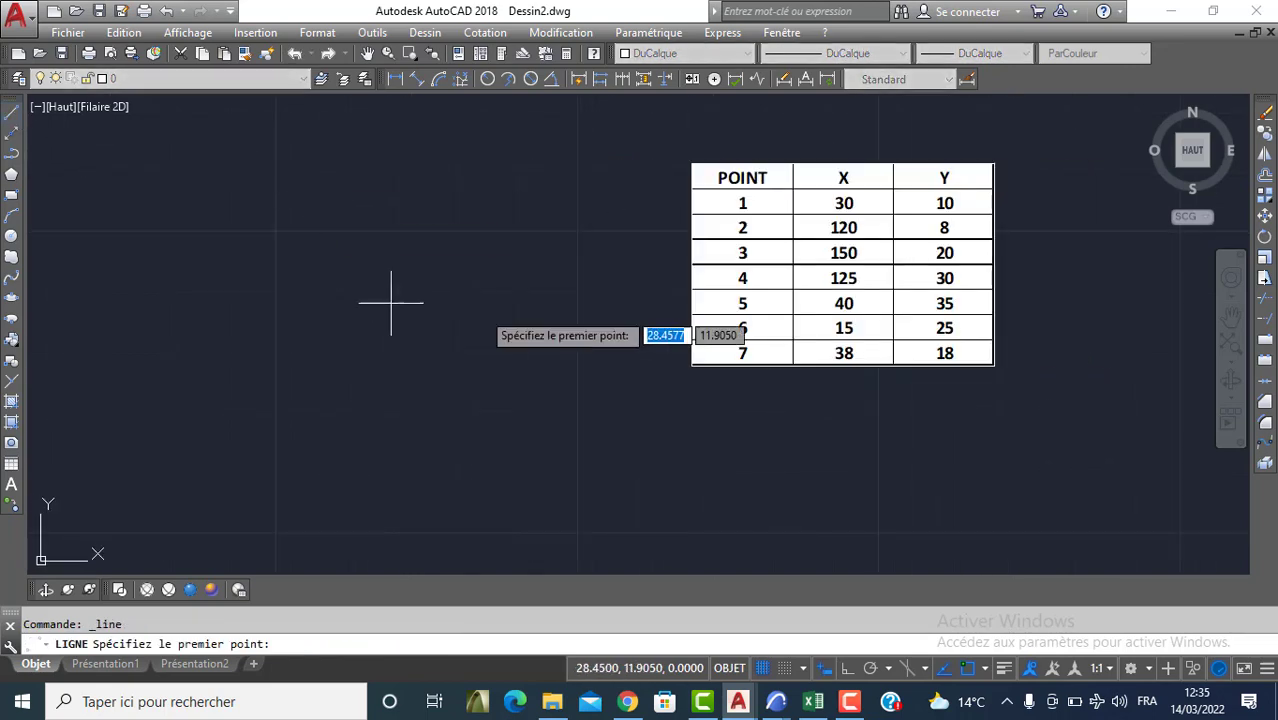
{"action": "middle_click_drag", "start_coordinate": [978, 214], "coordinate": [844, 245]}
{"action": "scroll", "coordinate": [746, 202], "scroll_direction": "up", "scroll_amount": 2}
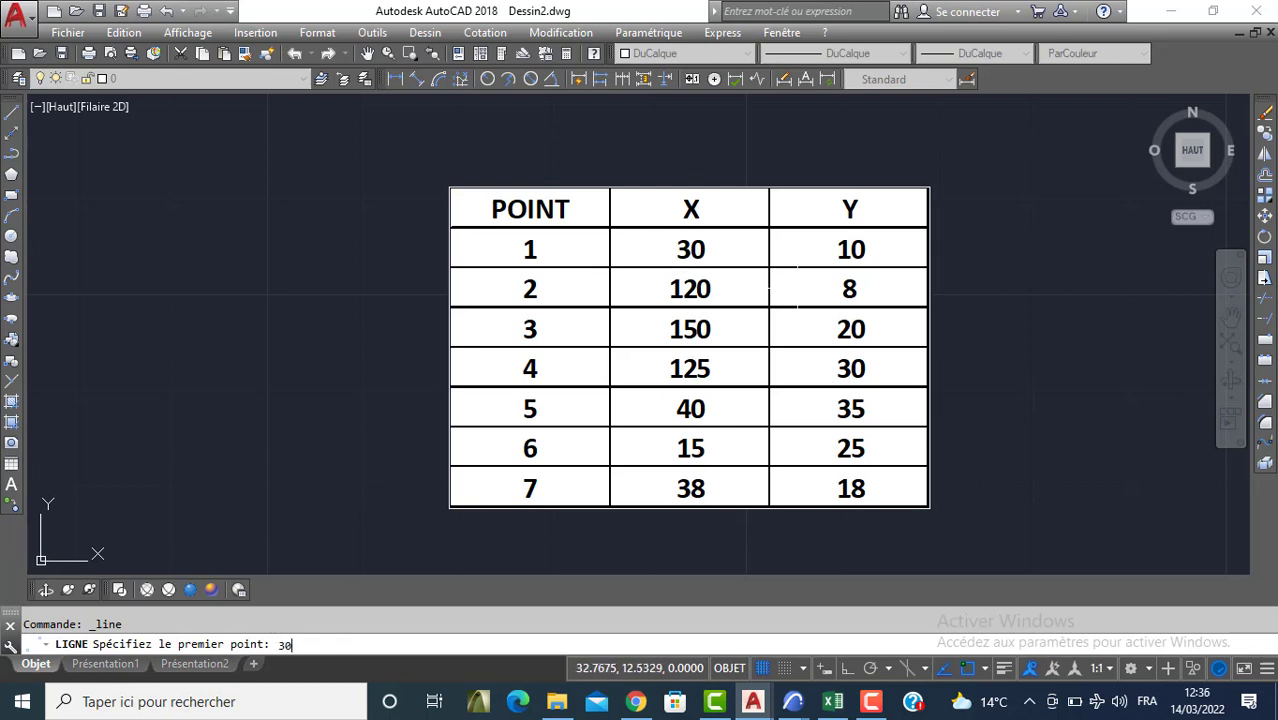
{"action": "key", "text": "Return"}
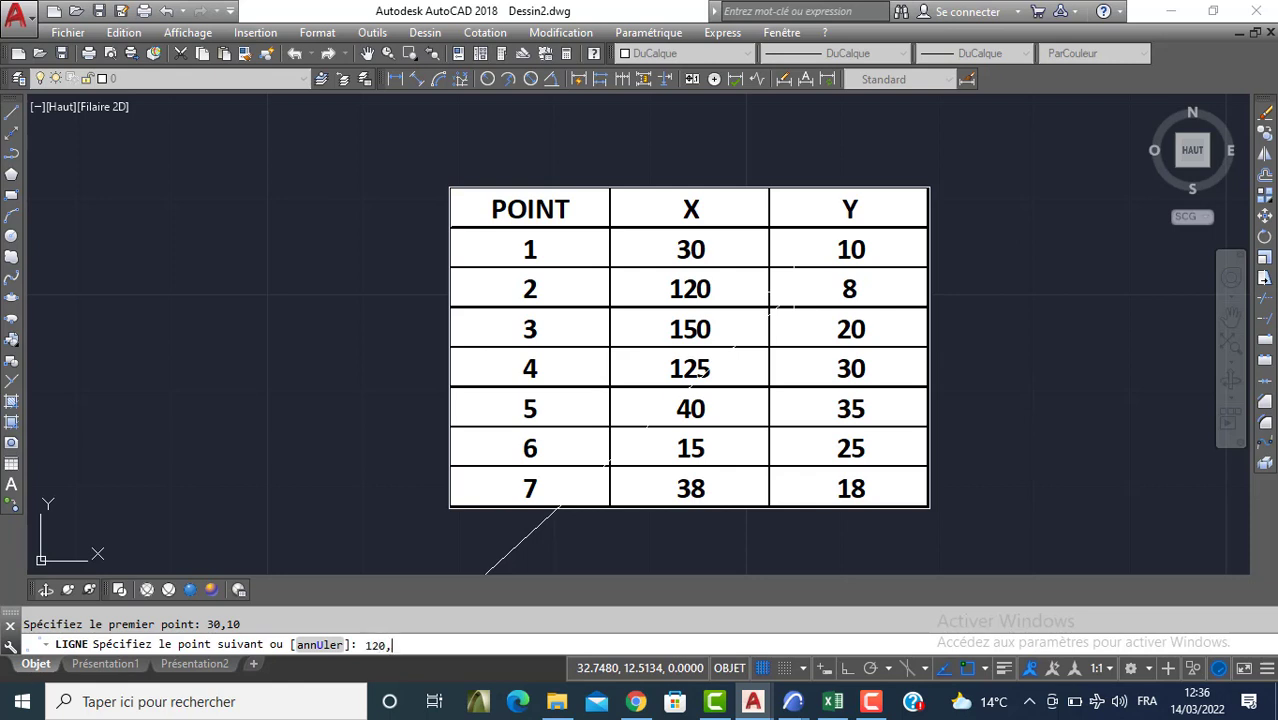
{"action": "type", "text": "7"}
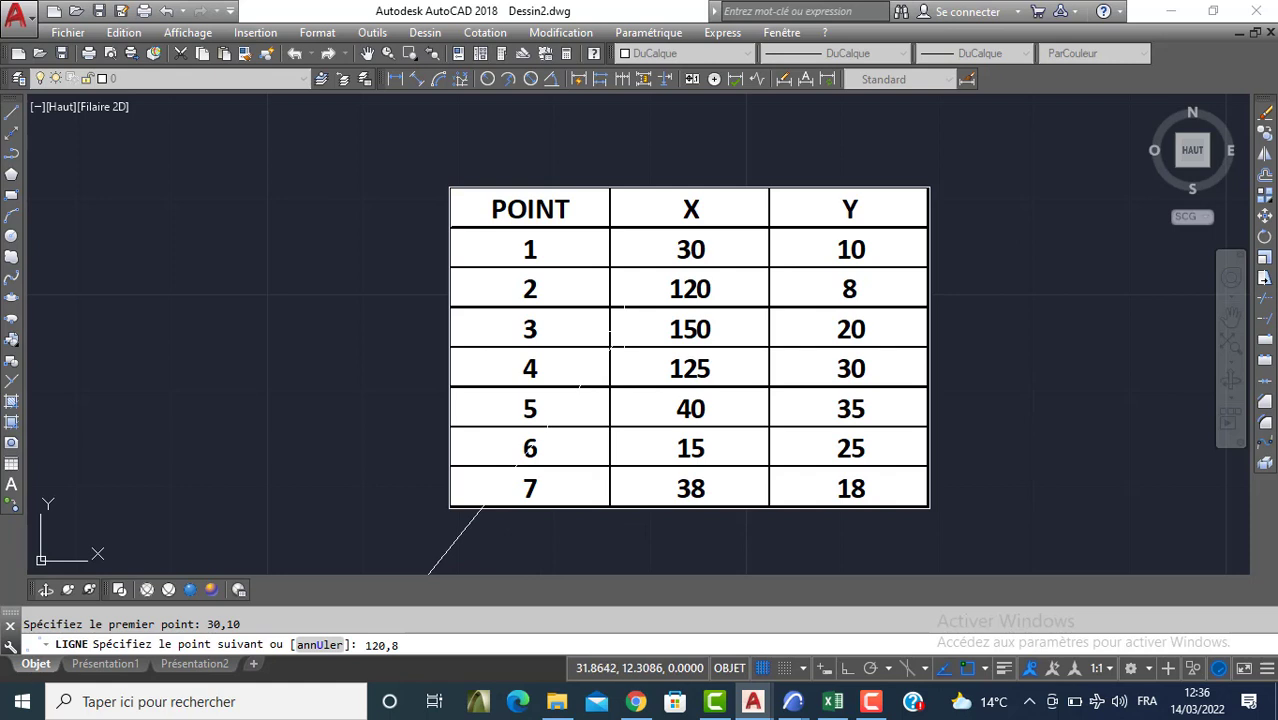
{"action": "key", "text": "Return"}
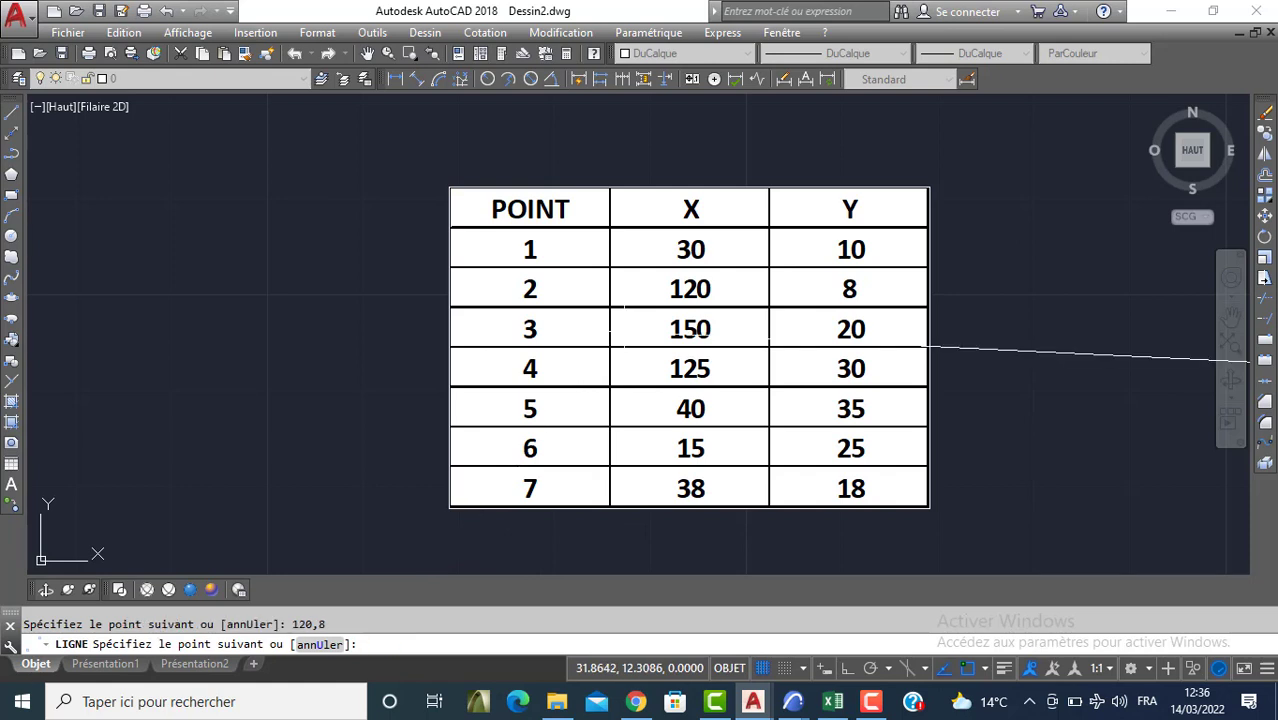
{"action": "type", "text": "150"}
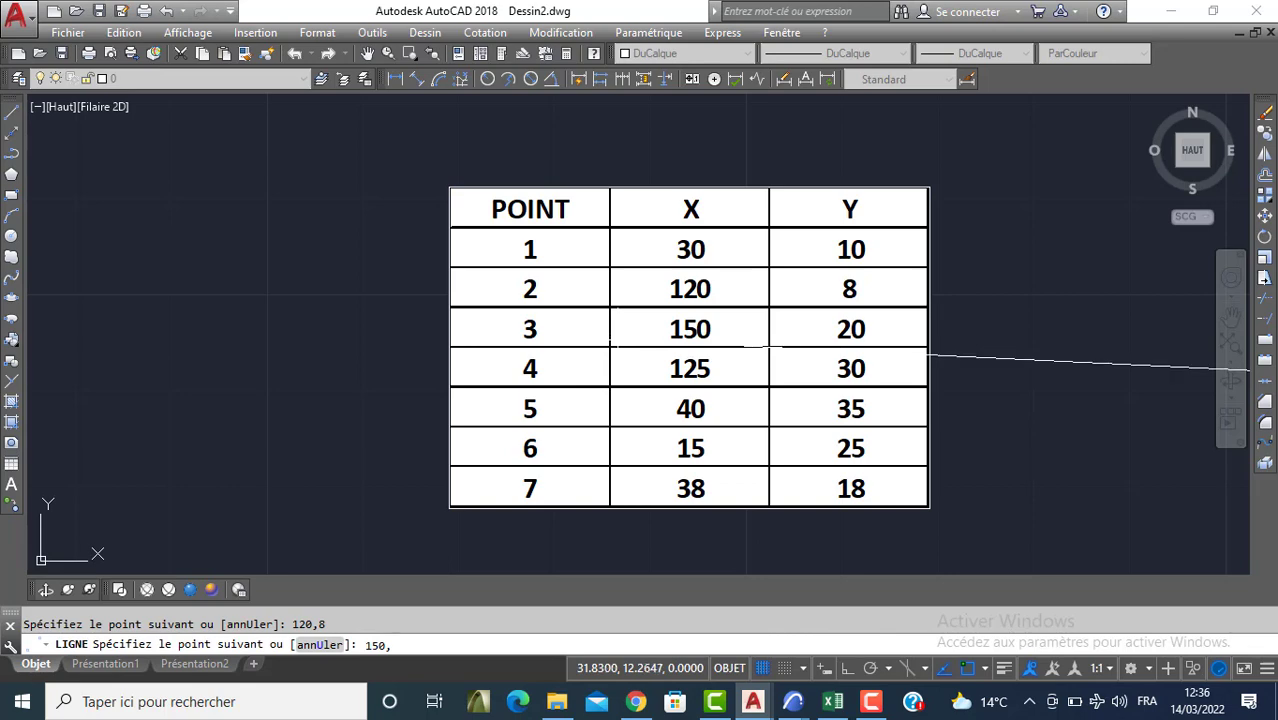
{"action": "type", "text": ",20"}
{"action": "key", "text": "Return"}
Continue the line through points 4 and 5 at 125,30 and 40,35
{"action": "type", "text": "1"}
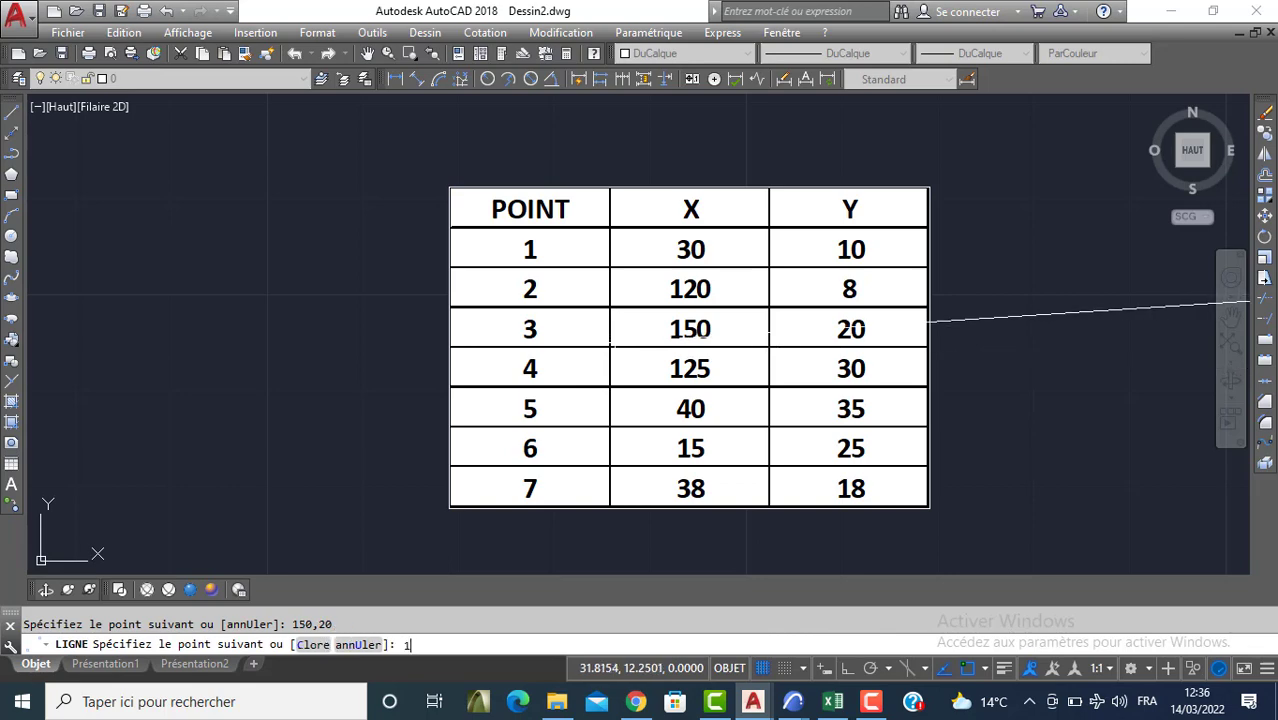
{"action": "type", "text": "25,"}
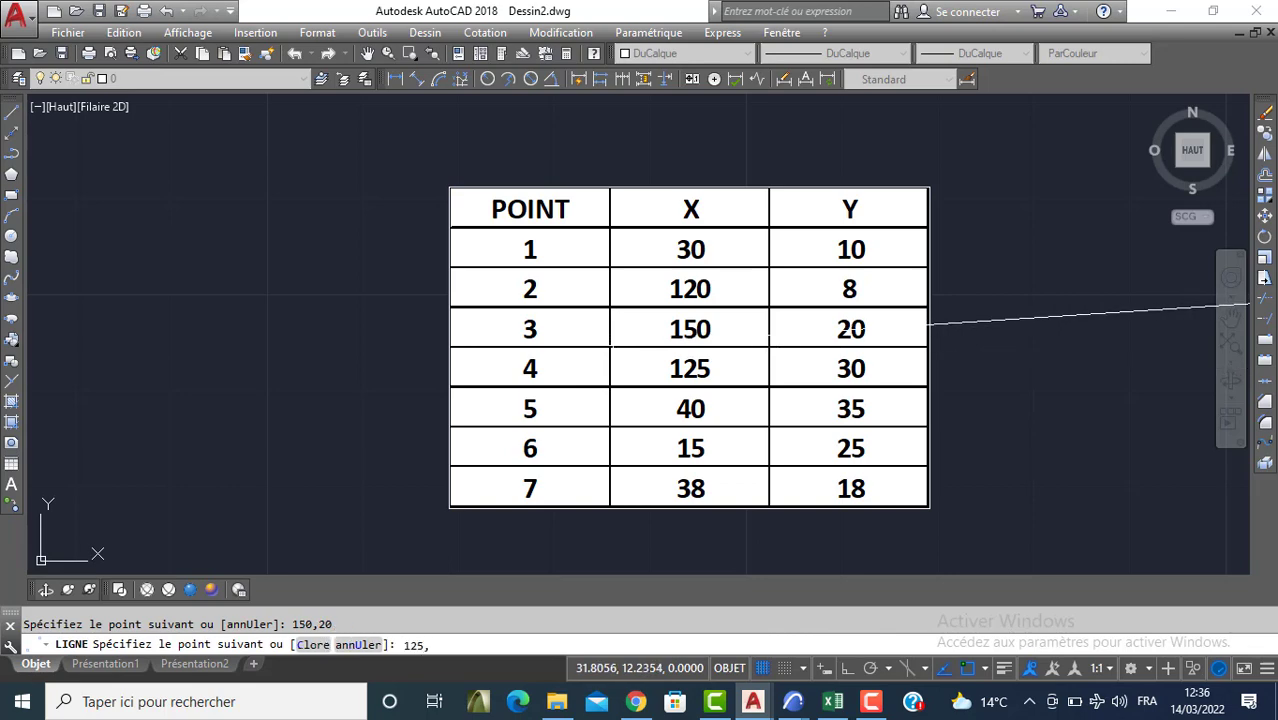
{"action": "type", "text": "30"}
{"action": "key", "text": "Return"}
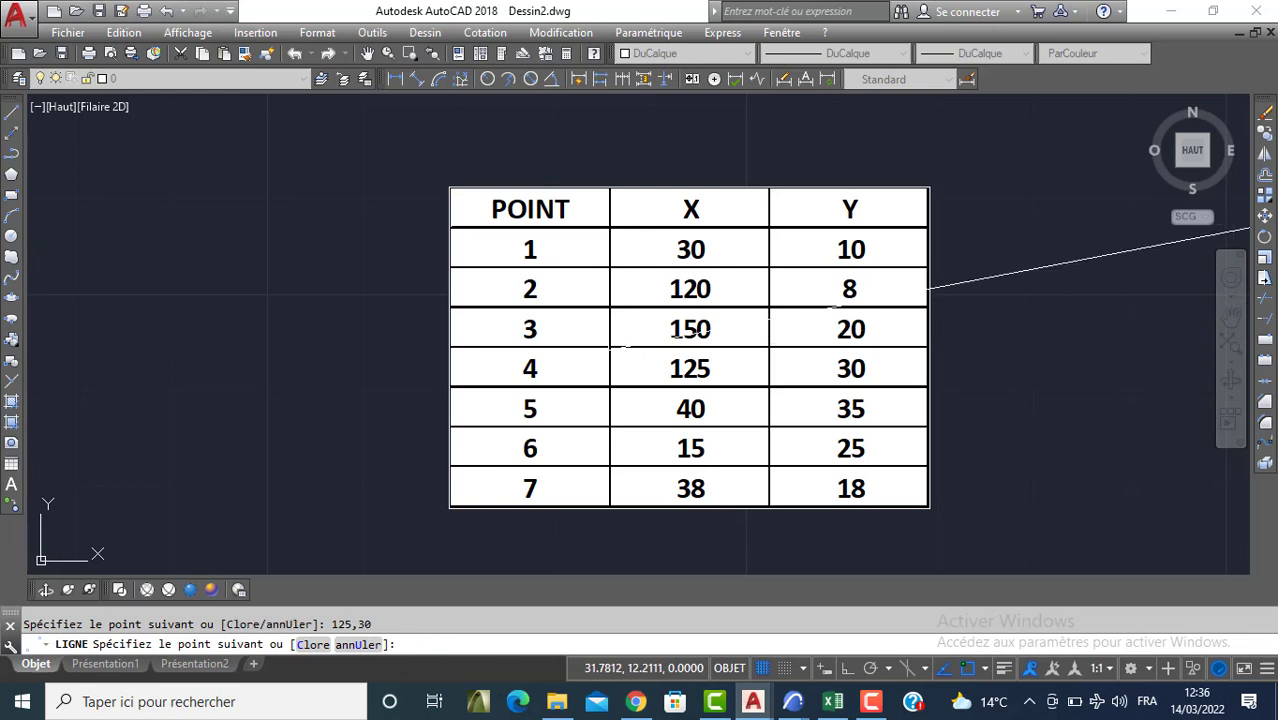
{"action": "type", "text": "40,"}
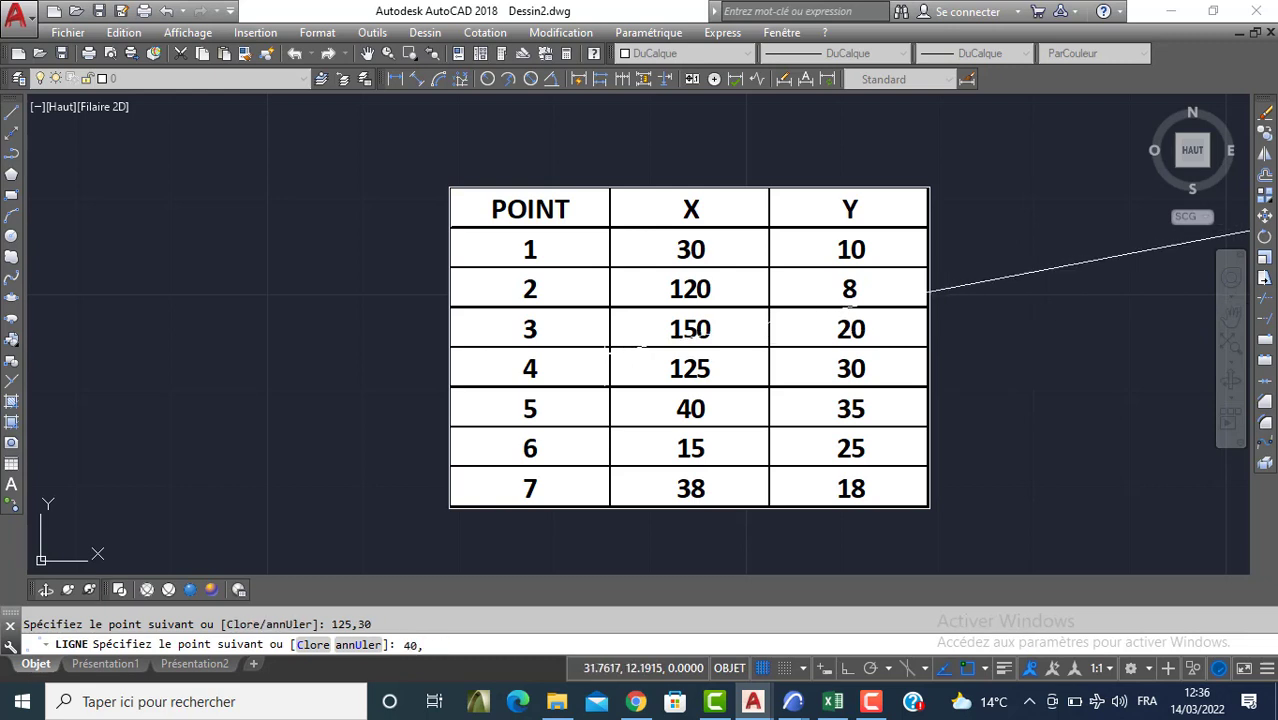
{"action": "type", "text": "35"}
{"action": "key", "text": "Return"}
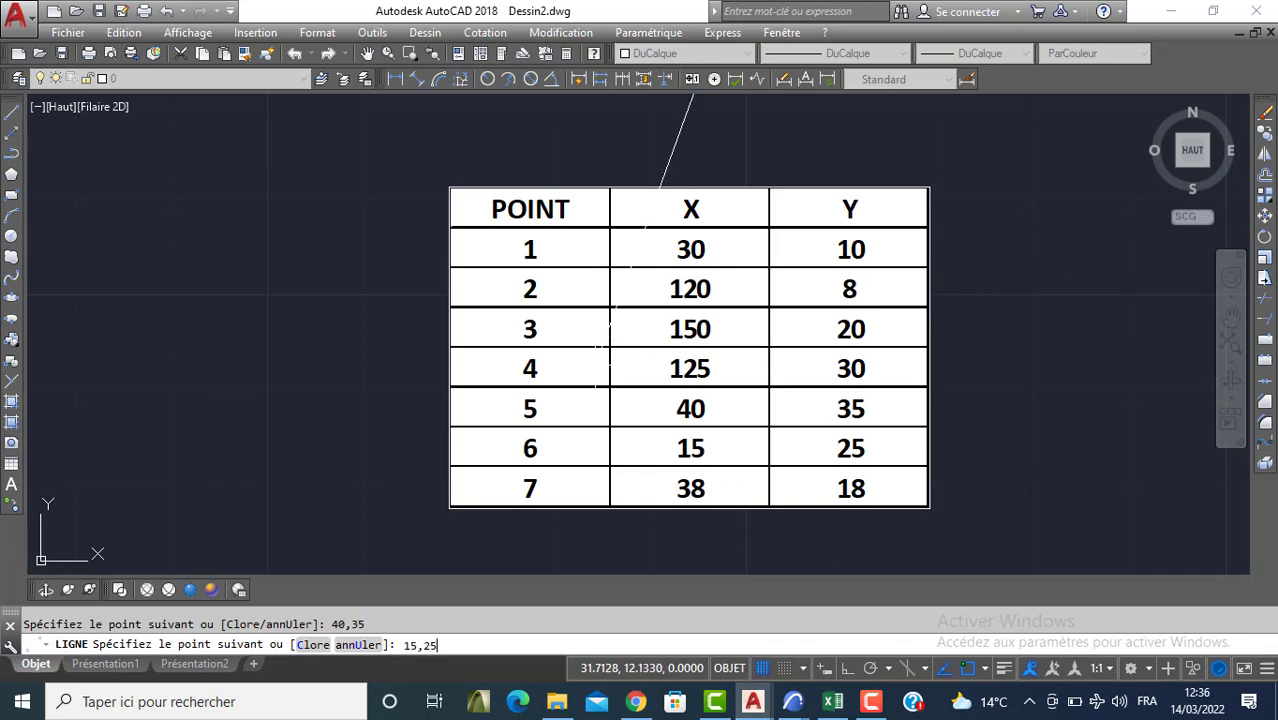
Continue the line through 15,25 and 38,18, and close the outline back to point 1
{"action": "key", "text": "Return"}
{"action": "type", "text": "38,18"}
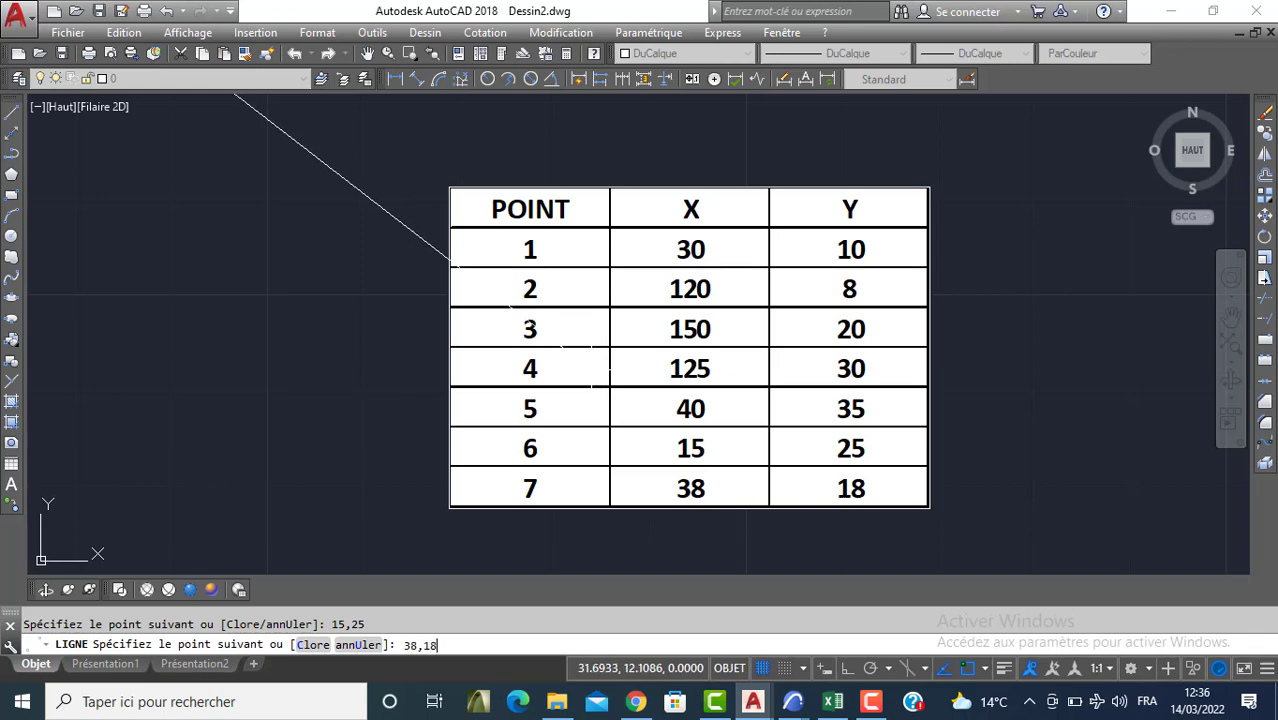
{"action": "key", "text": "Return"}
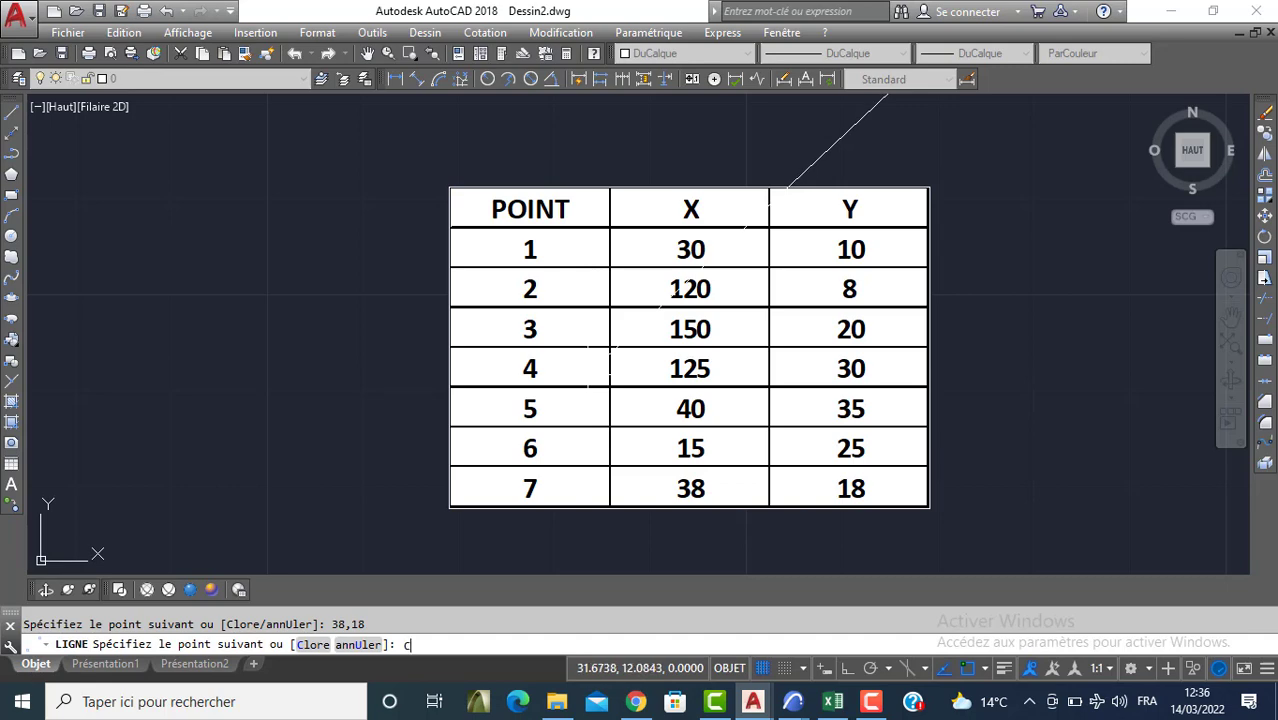
{"action": "key", "text": "Return"}
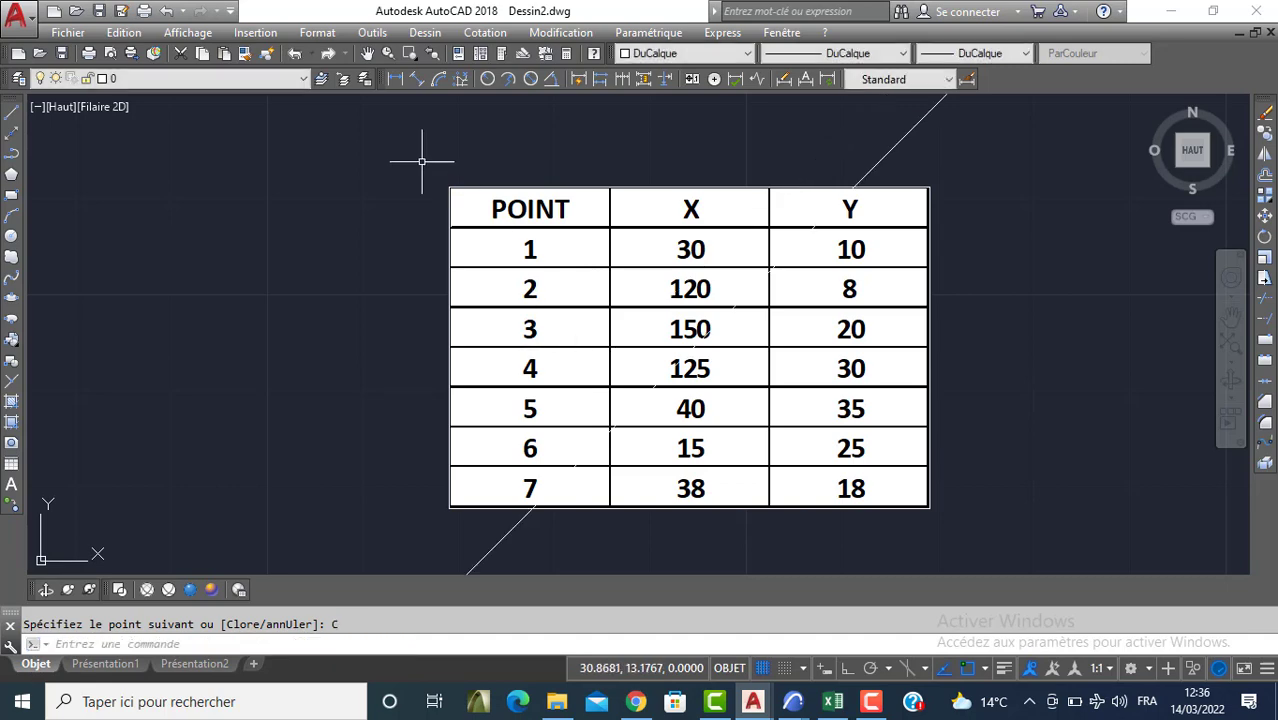
Enlarge the tiny coordinate table near the outline's notch by stretching its upper-left corner grip outwards
{"action": "scroll", "coordinate": [388, 342], "scroll_direction": "down", "scroll_amount": 5}
{"action": "scroll", "coordinate": [430, 390], "scroll_direction": "down", "scroll_amount": 5}
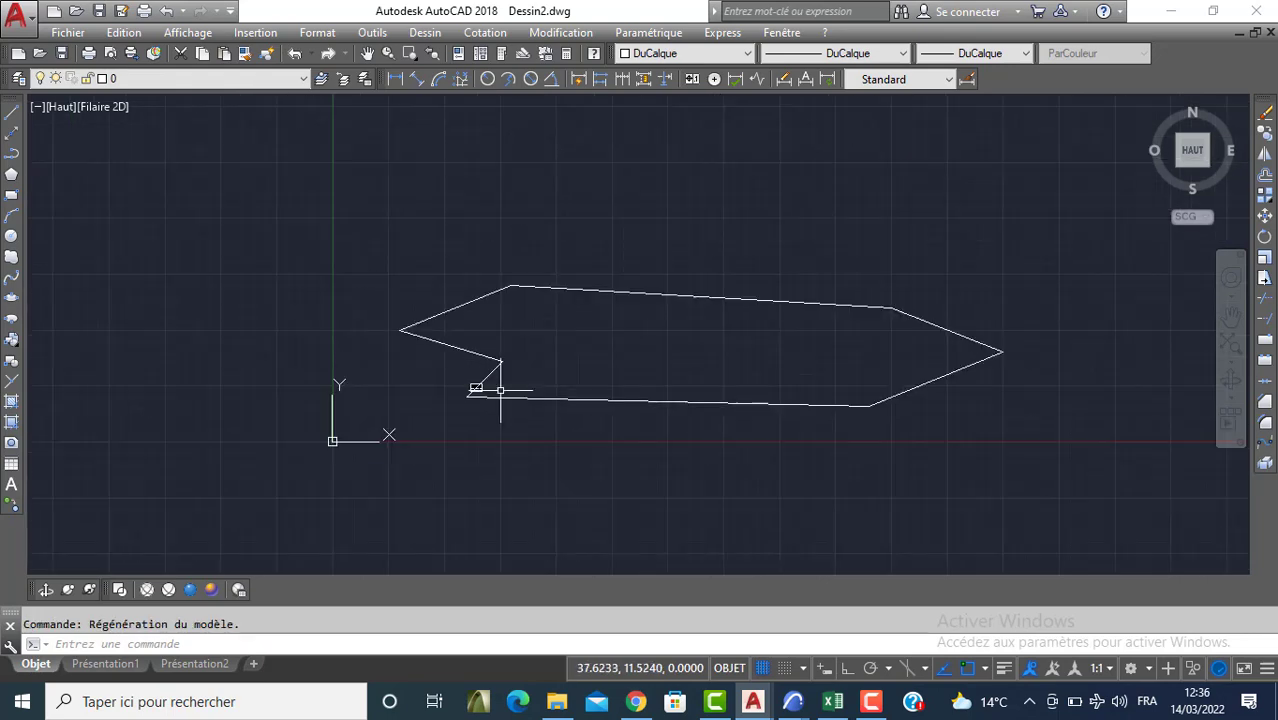
{"action": "middle_click_drag", "start_coordinate": [619, 409], "coordinate": [714, 339]}
{"action": "scroll", "coordinate": [650, 351], "scroll_direction": "up", "scroll_amount": 2}
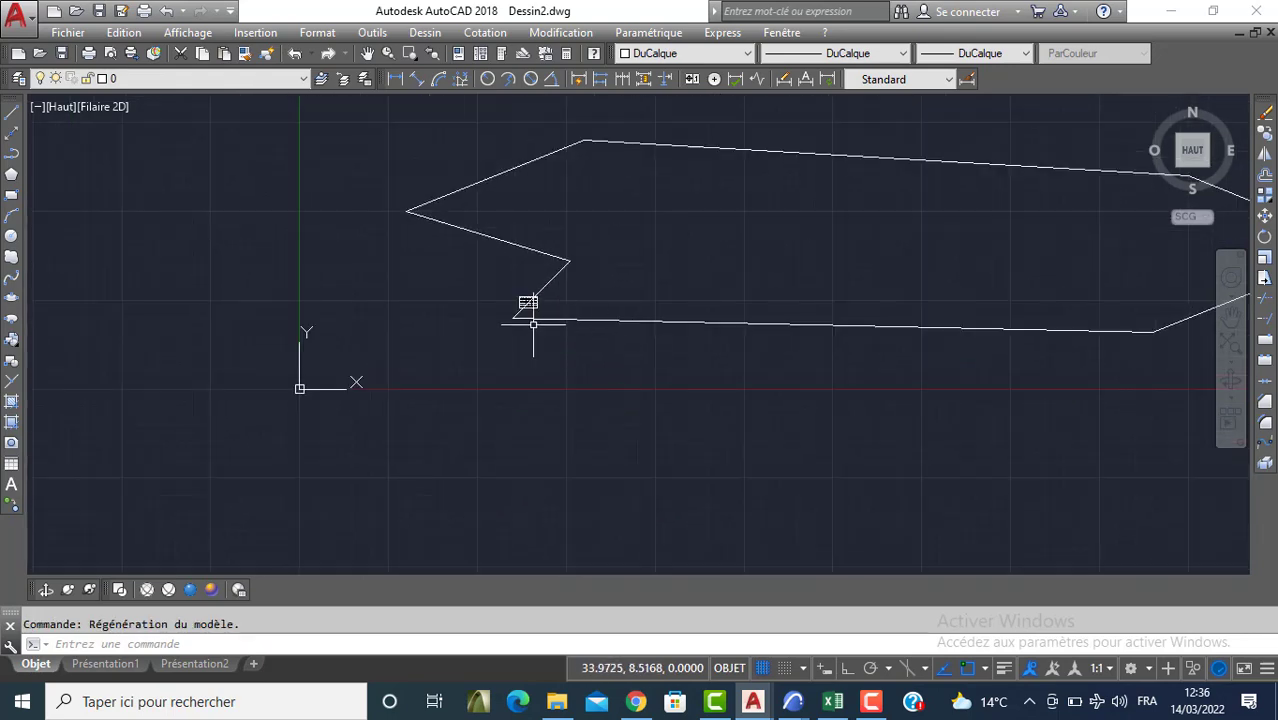
{"action": "left_click", "coordinate": [527, 299]}
{"action": "key", "text": "Escape"}
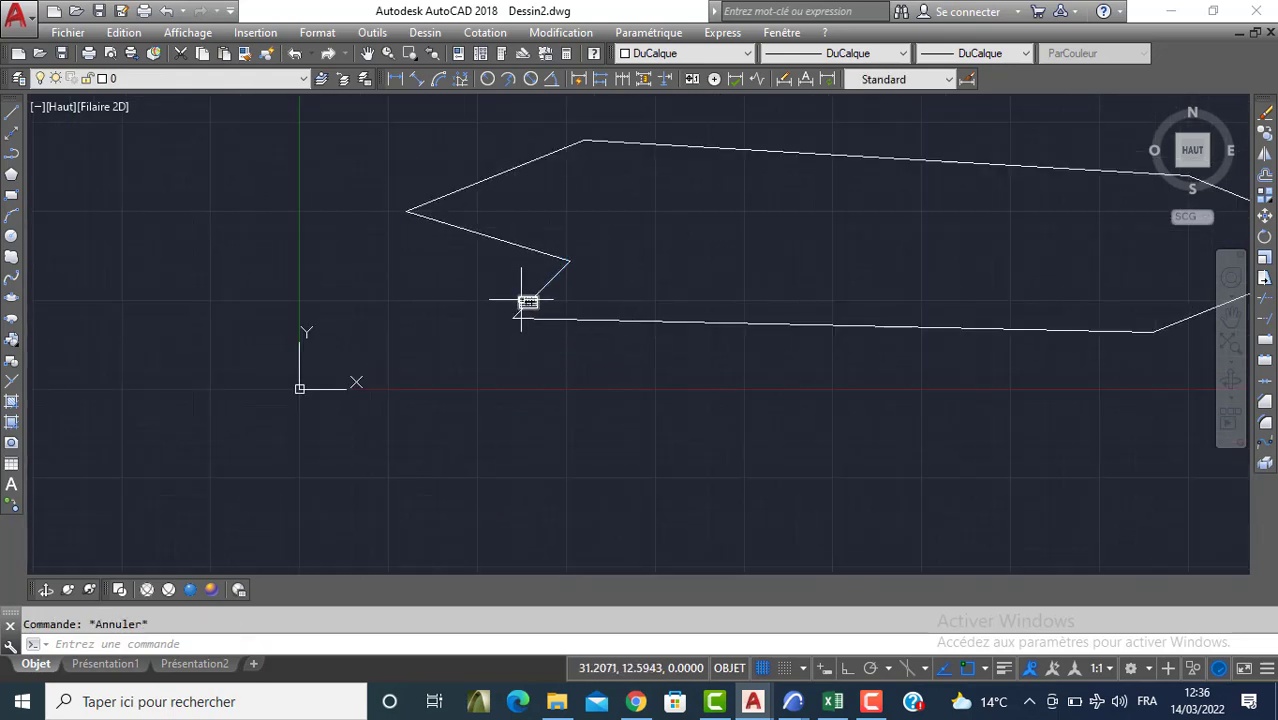
{"action": "left_click", "coordinate": [525, 300]}
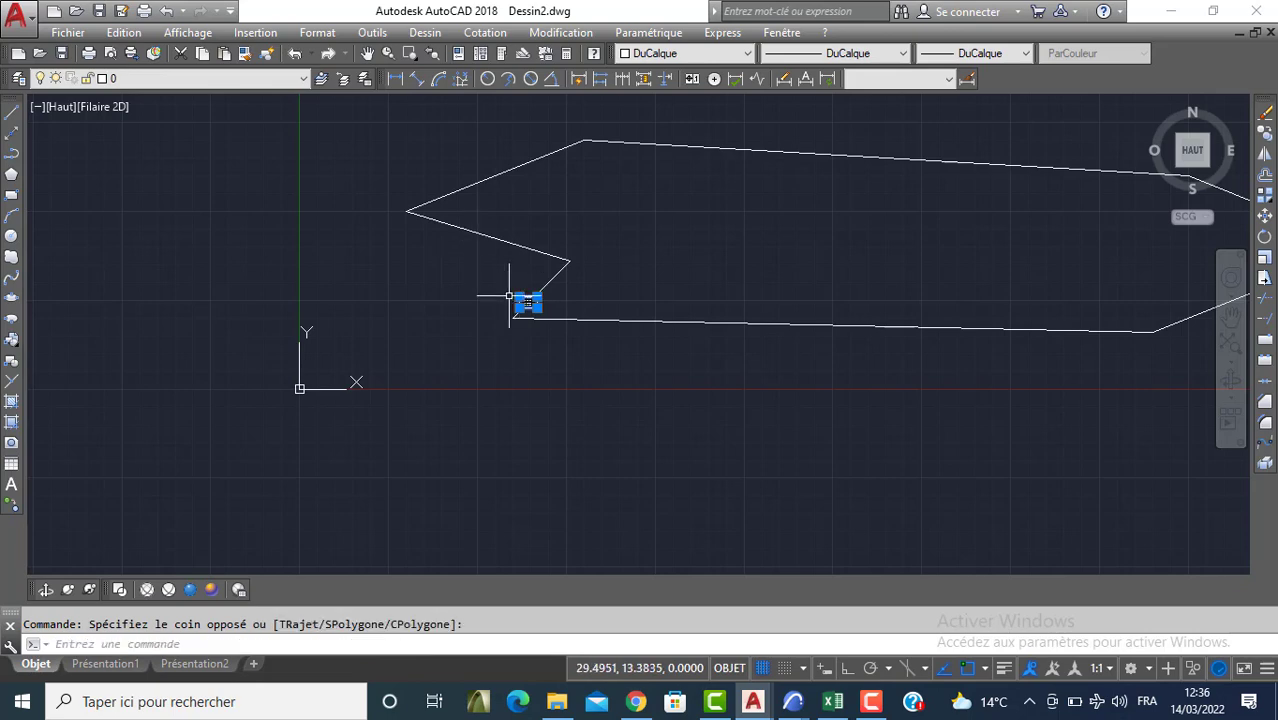
{"action": "left_click", "coordinate": [522, 300]}
{"action": "left_click", "coordinate": [352, 227]}
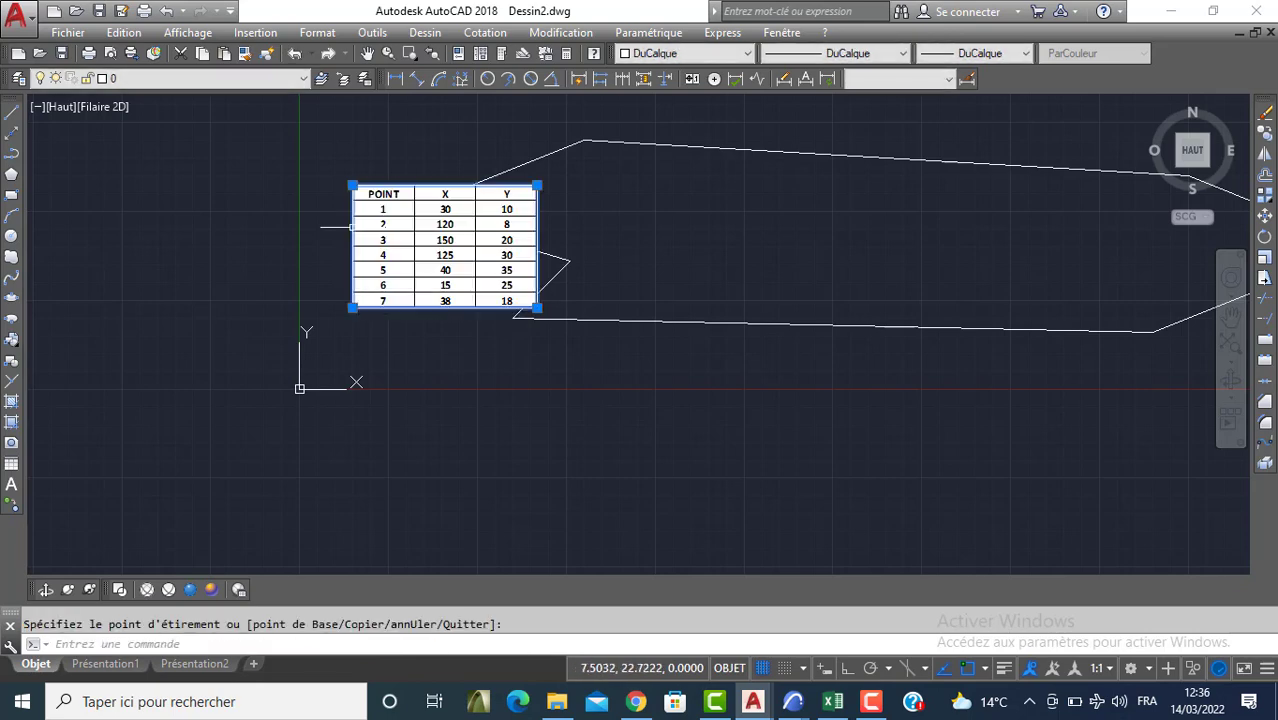
Move the enlarged coordinate table to the left, clear of the closed outline
{"action": "left_click", "coordinate": [397, 190]}
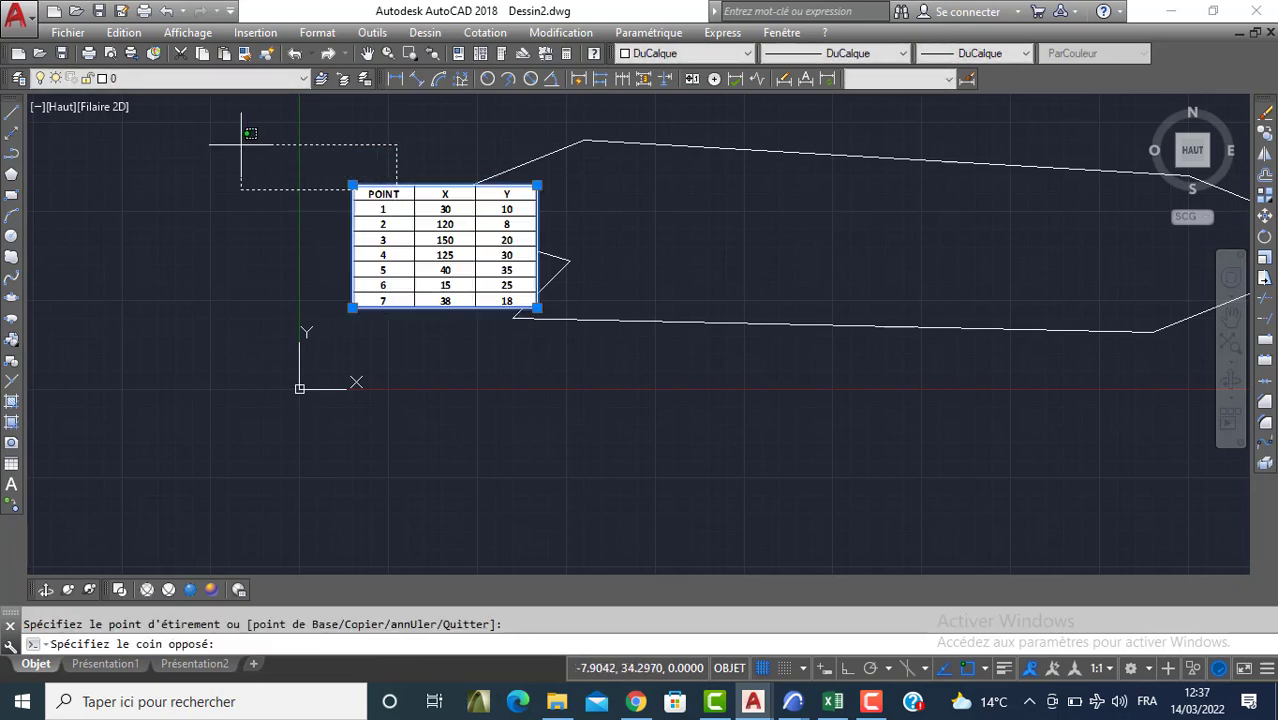
{"action": "left_click_drag", "start_coordinate": [220, 192], "coordinate": [220, 195]}
{"action": "type", "text": "DP"}
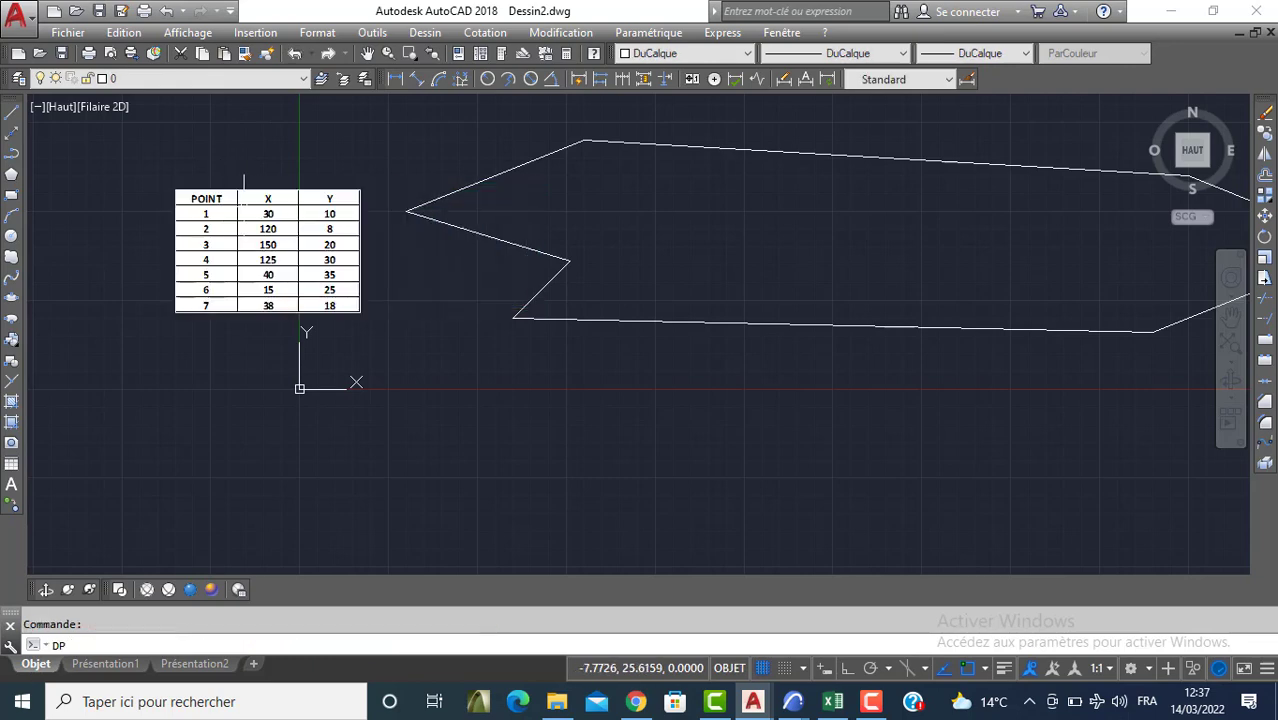
{"action": "middle_click_drag", "start_coordinate": [244, 207], "coordinate": [297, 251]}
Erase the closed outline and the coordinate table to leave the drawing empty
{"action": "middle_click_drag", "start_coordinate": [649, 294], "coordinate": [539, 296]}
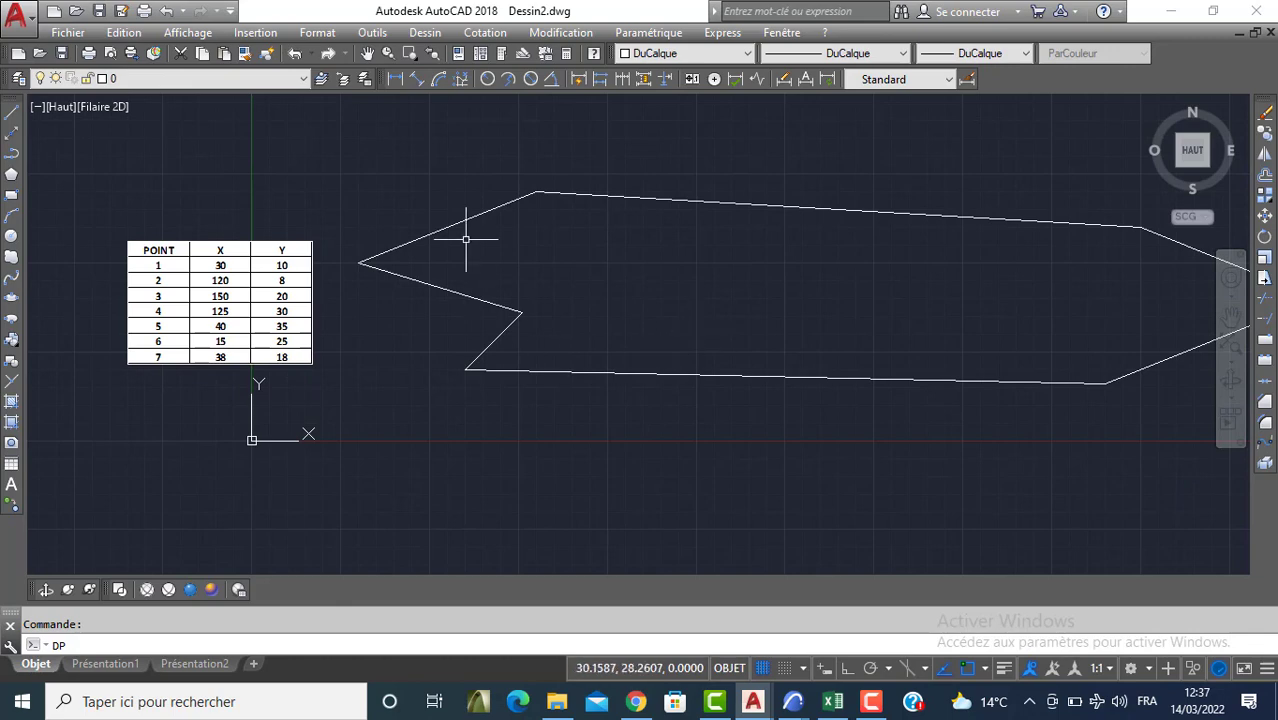
{"action": "middle_click_drag", "start_coordinate": [766, 288], "coordinate": [630, 274]}
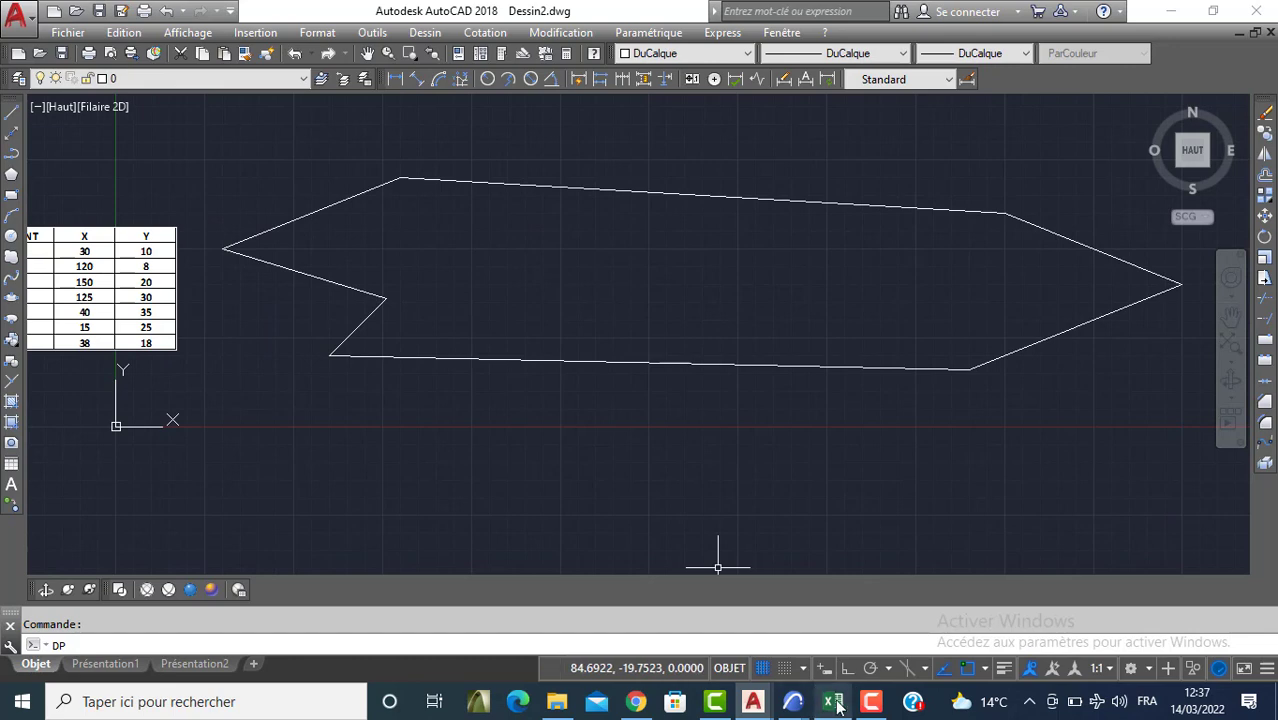
{"action": "mouse_move", "coordinate": [838, 706]}
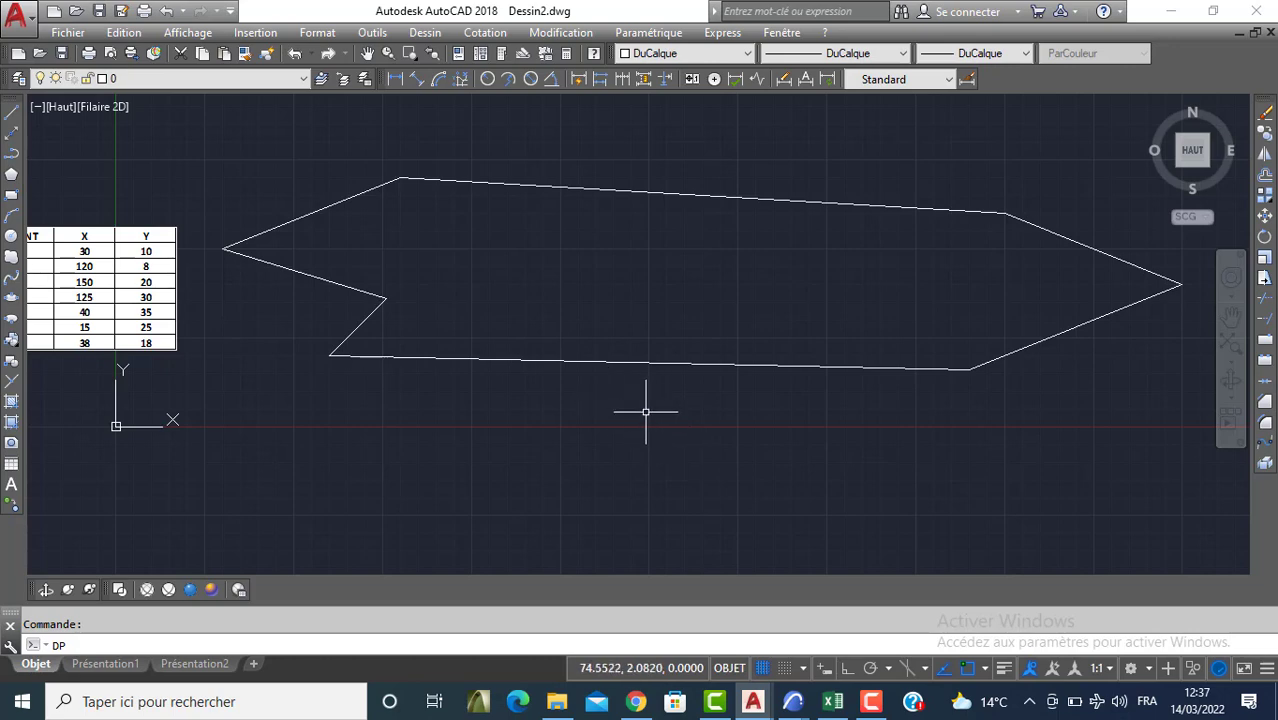
{"action": "scroll", "coordinate": [645, 411], "scroll_direction": "down", "scroll_amount": 5}
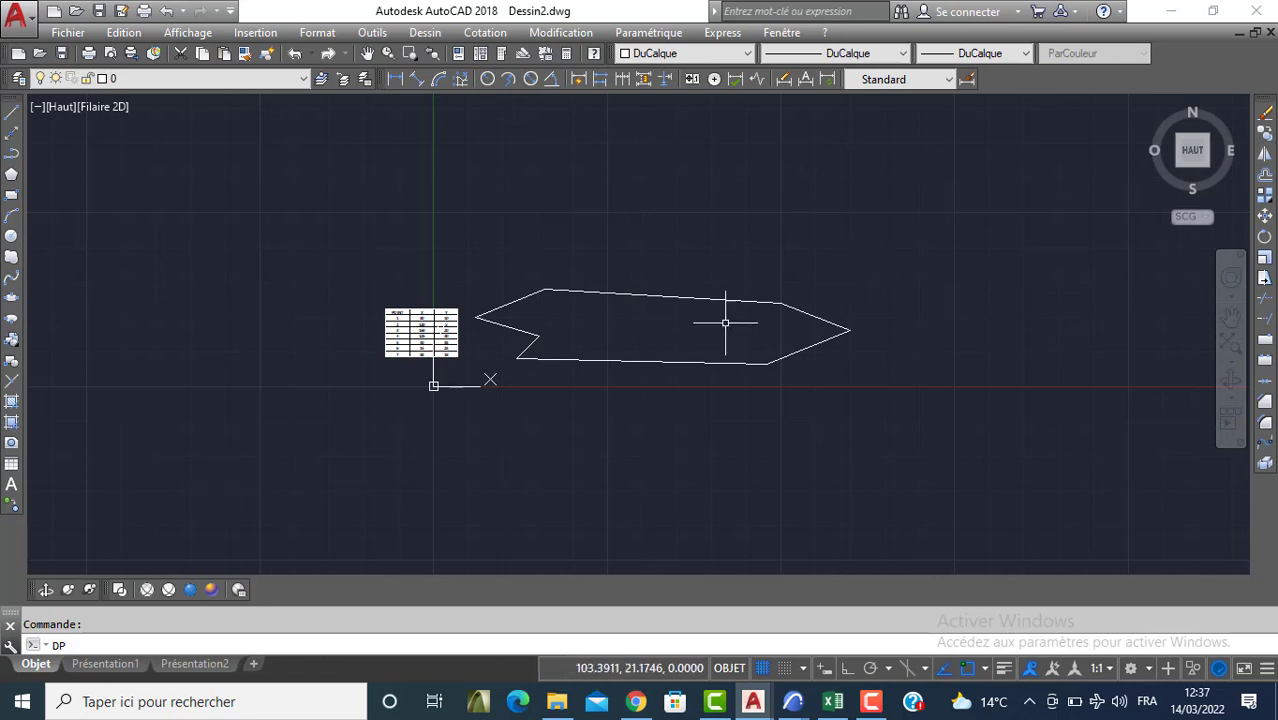
{"action": "left_click", "coordinate": [892, 262]}
{"action": "left_click", "coordinate": [291, 418]}
{"action": "key", "text": "Delete"}
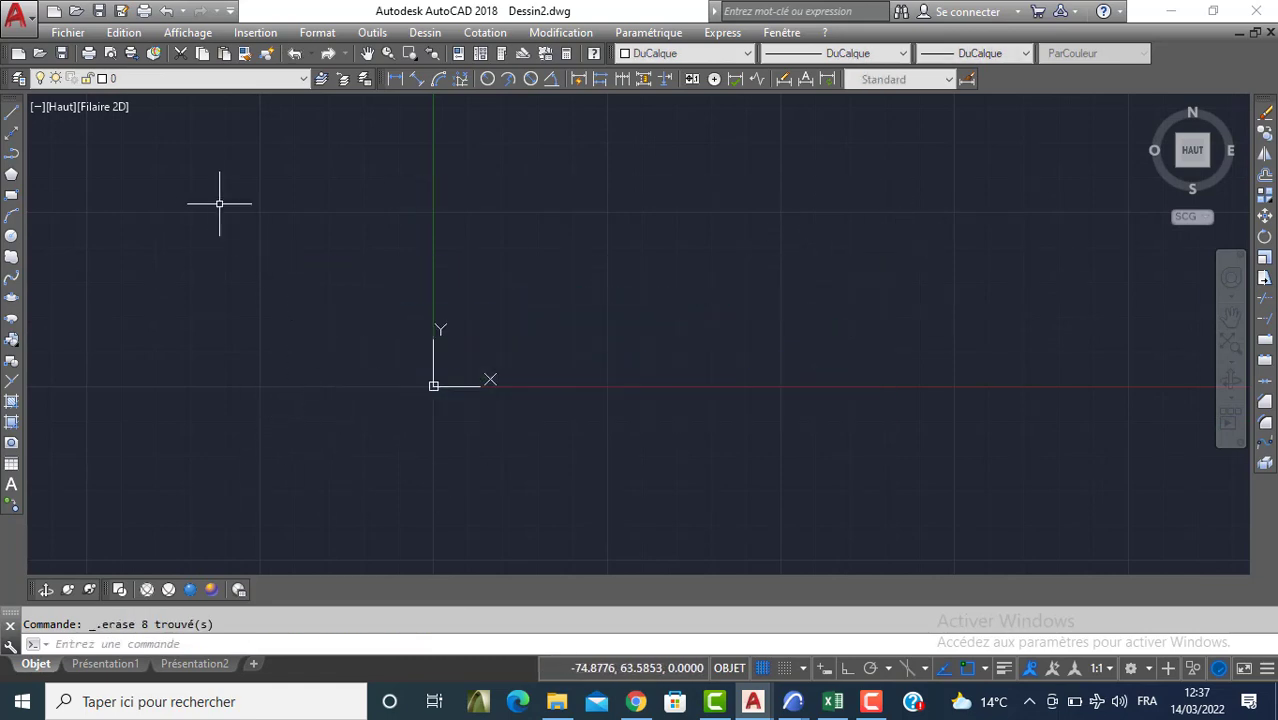
Start attaching a raster image reference and open the 2EME TSDMB folder on the desktop
{"action": "scroll", "coordinate": [238, 200], "scroll_direction": "up", "scroll_amount": 2}
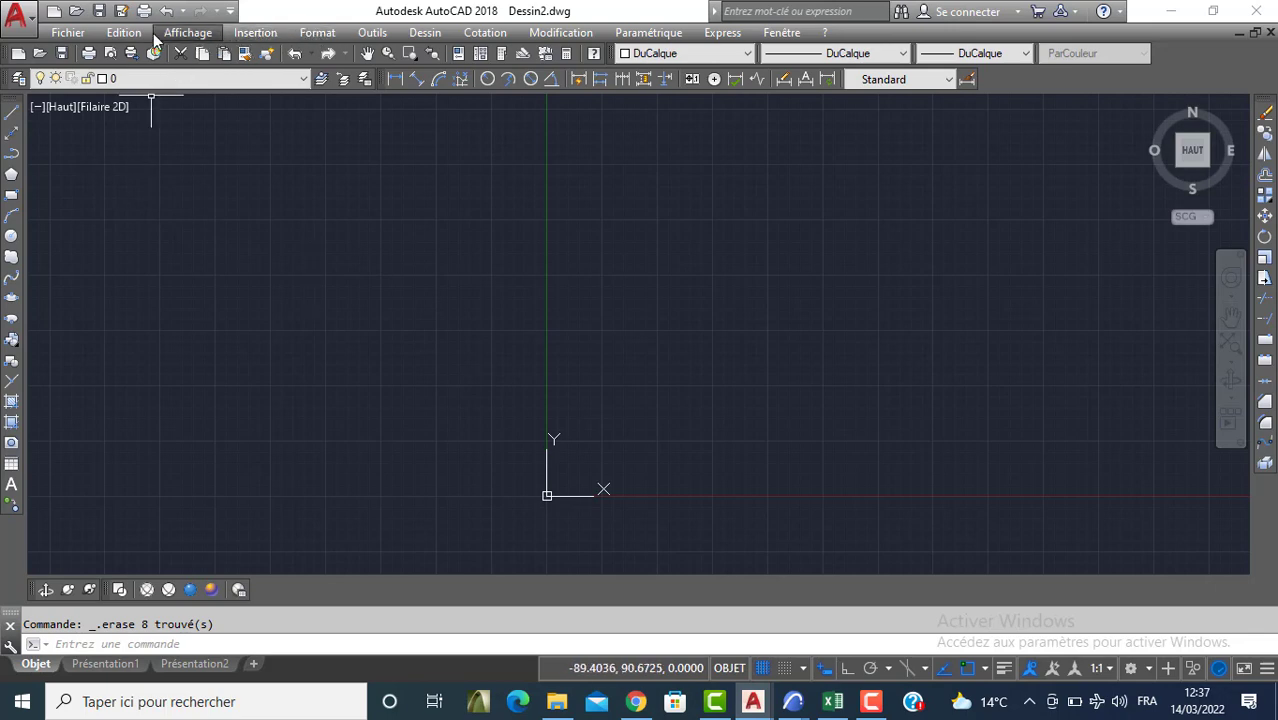
{"action": "left_click", "coordinate": [255, 32]}
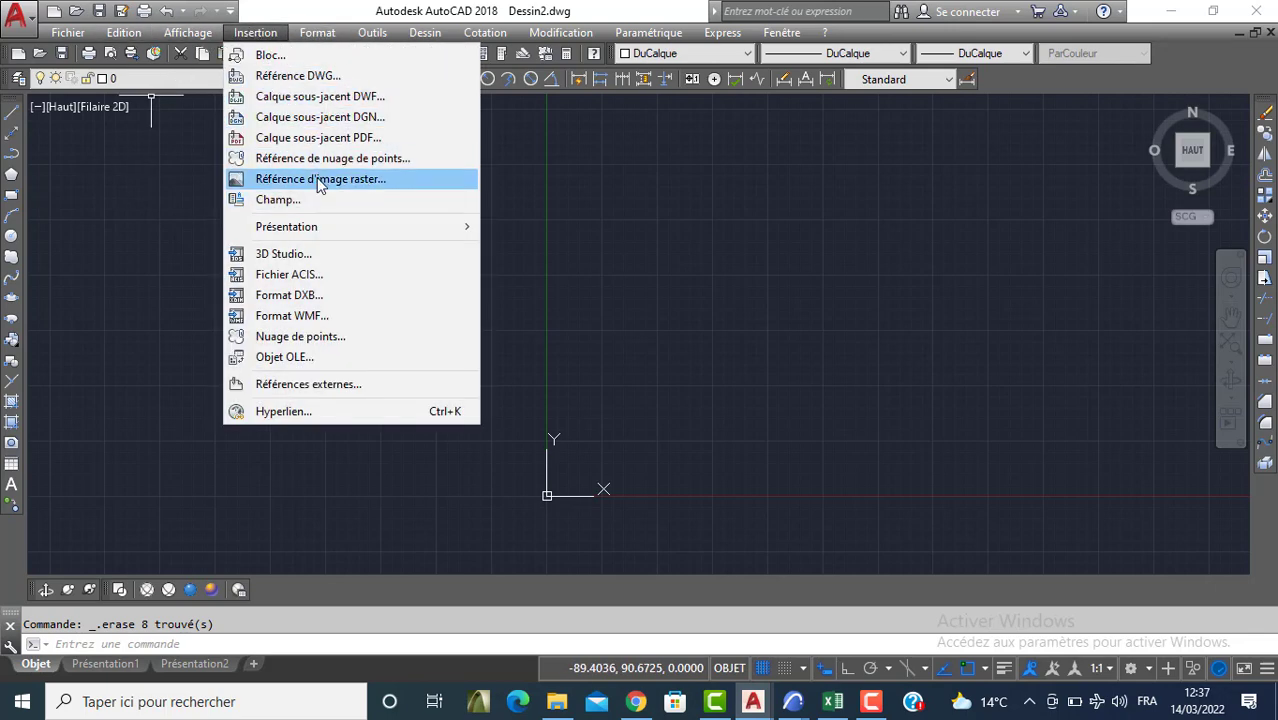
{"action": "left_click", "coordinate": [319, 180]}
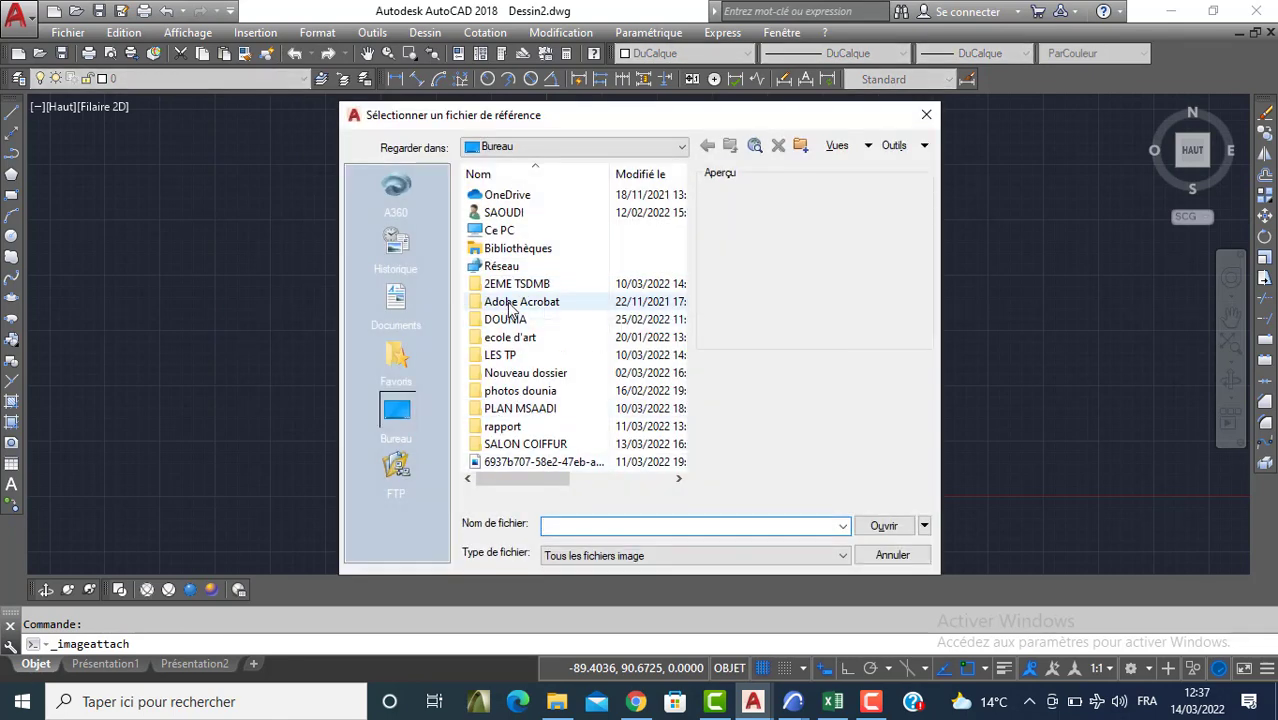
{"action": "double_click", "coordinate": [515, 283]}
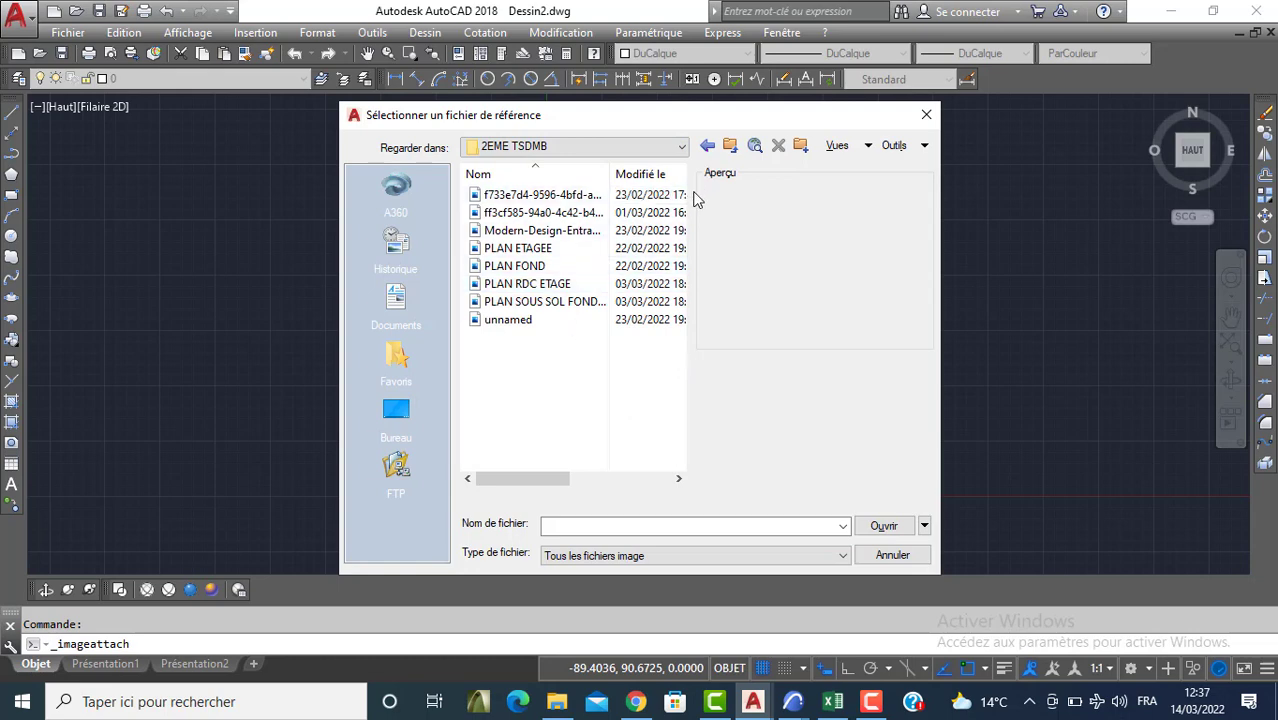
Preview the image files in the folder and open the floor plan image ff3cf585-94a0-4c42-b460-3a3c819183cf
{"action": "left_click", "coordinate": [539, 287]}
{"action": "left_click", "coordinate": [505, 320]}
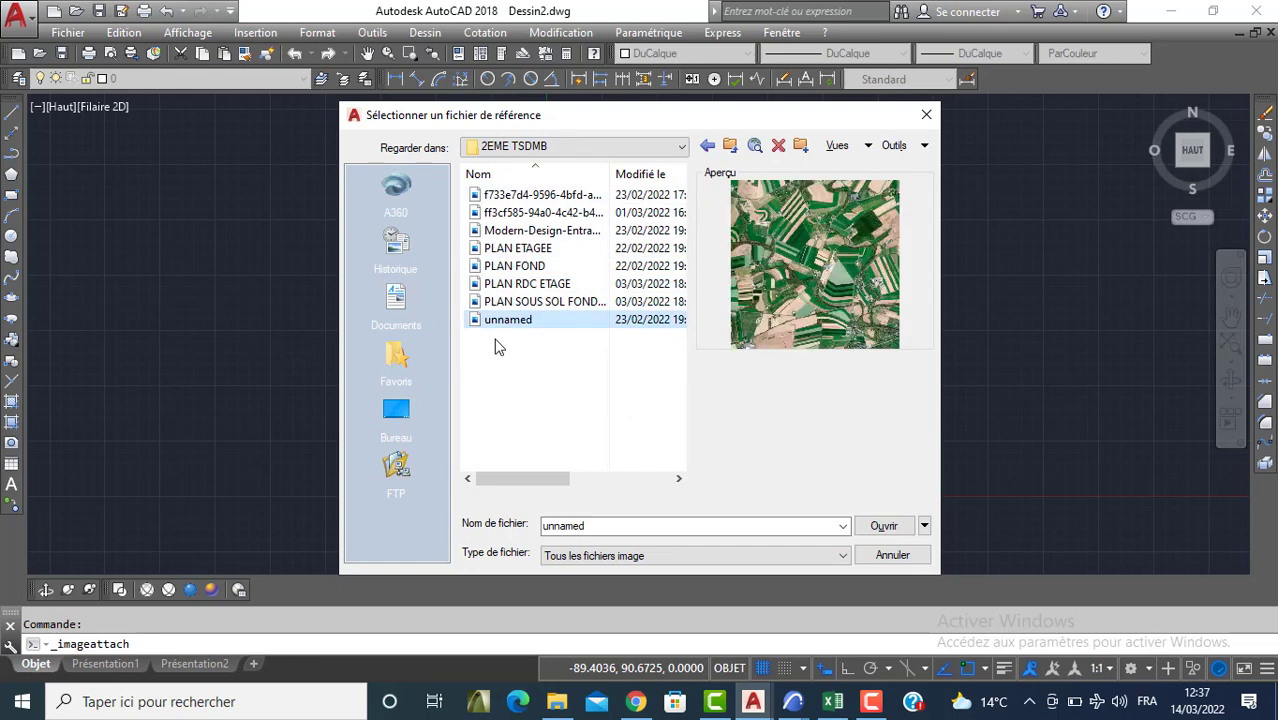
{"action": "left_click", "coordinate": [505, 302]}
{"action": "left_click", "coordinate": [505, 284]}
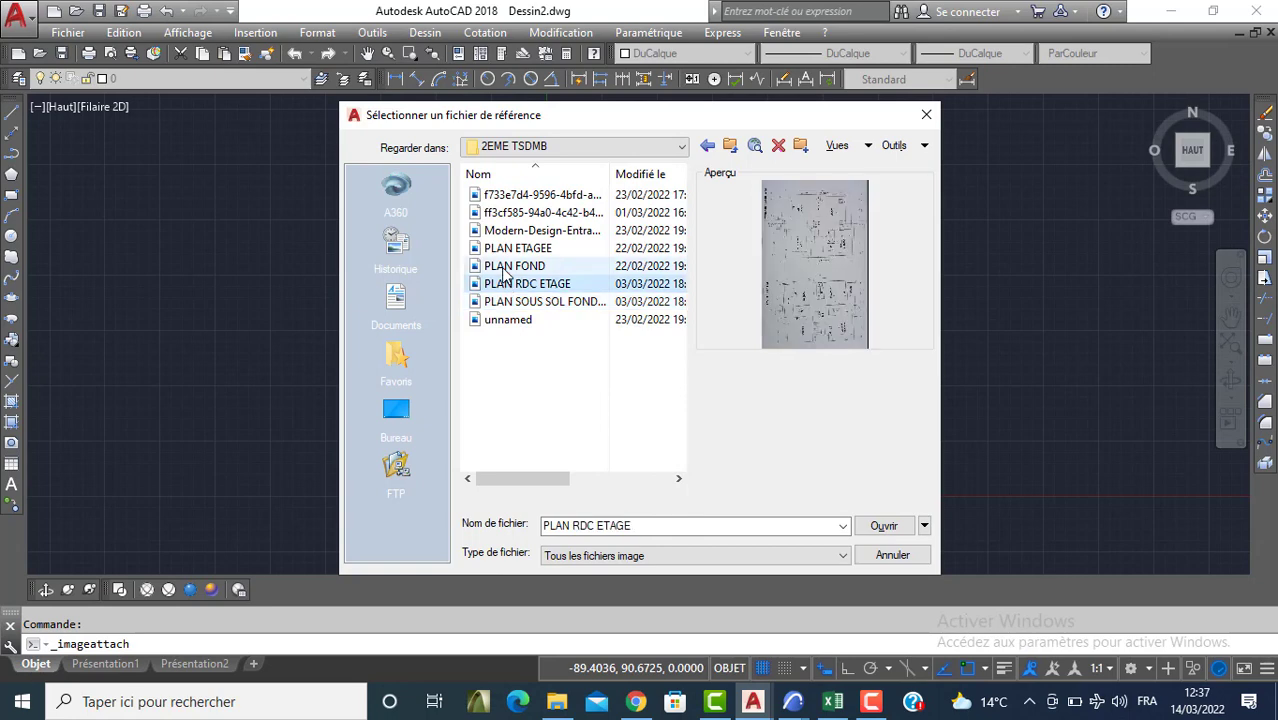
{"action": "left_click", "coordinate": [506, 266]}
{"action": "left_click", "coordinate": [507, 248]}
{"action": "left_click", "coordinate": [511, 231]}
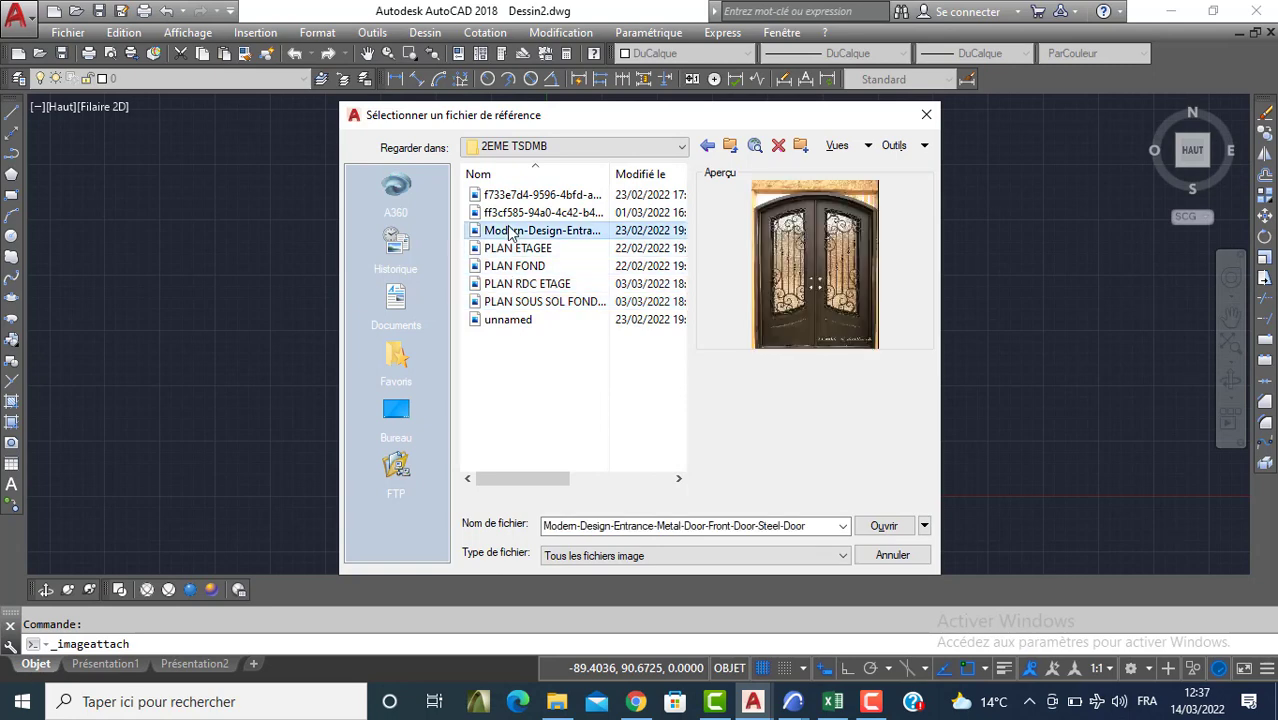
{"action": "left_click", "coordinate": [520, 213]}
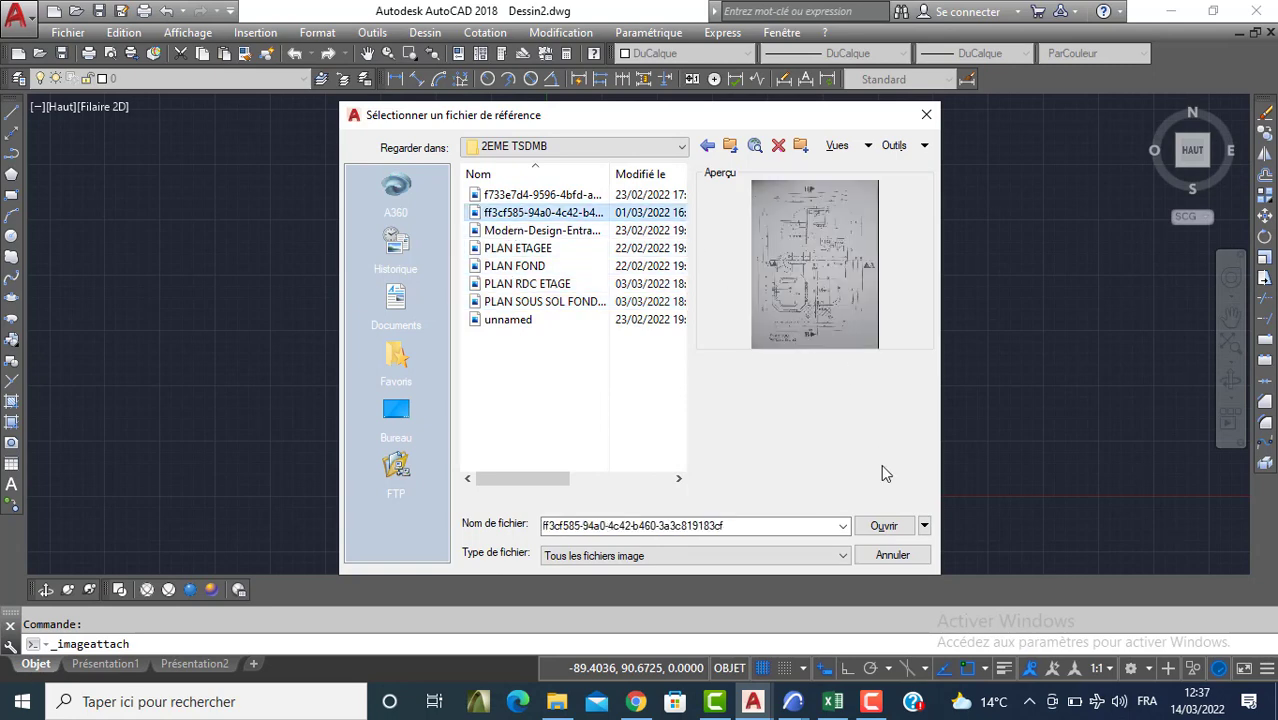
{"action": "left_click", "coordinate": [884, 525]}
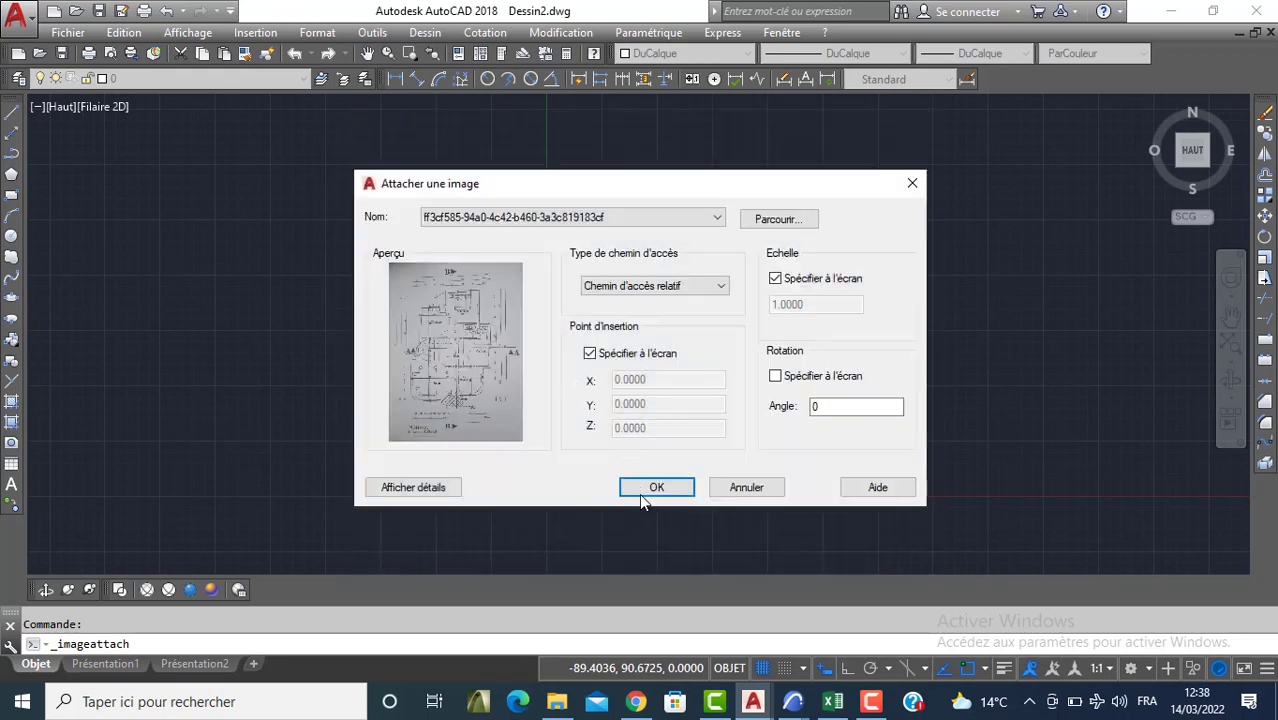
Accept the attachment with on-screen insertion point and scale, and place the plan image enlarged, above and to the right of the origin
{"action": "left_click", "coordinate": [642, 490]}
{"action": "left_click", "coordinate": [637, 344]}
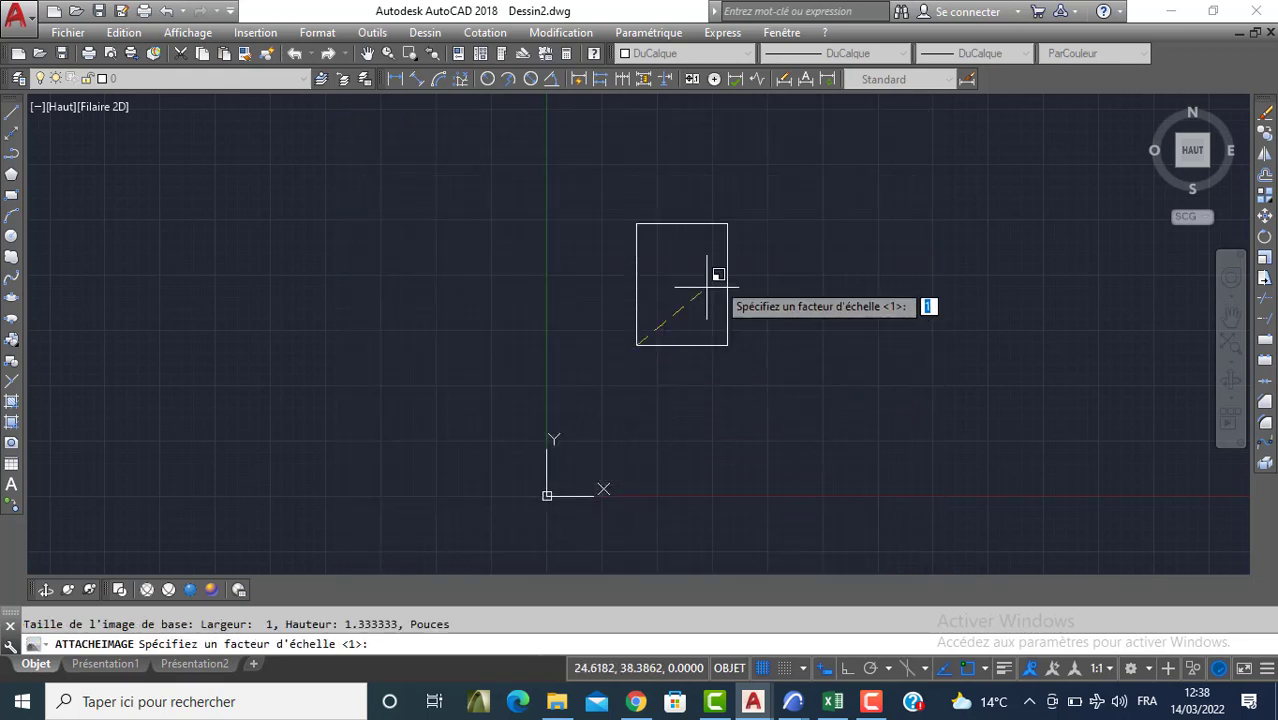
{"action": "middle_click_drag", "start_coordinate": [1018, 252], "coordinate": [768, 379]}
{"action": "left_click", "coordinate": [802, 320]}
Examine the attached floor plan's walls and its printed dimensions around the two bedrooms
{"action": "scroll", "coordinate": [802, 320], "scroll_direction": "down", "scroll_amount": 2}
{"action": "middle_click_drag", "start_coordinate": [699, 256], "coordinate": [648, 316]}
{"action": "middle_click_drag", "start_coordinate": [606, 265], "coordinate": [597, 308]}
{"action": "scroll", "coordinate": [564, 260], "scroll_direction": "up", "scroll_amount": 4}
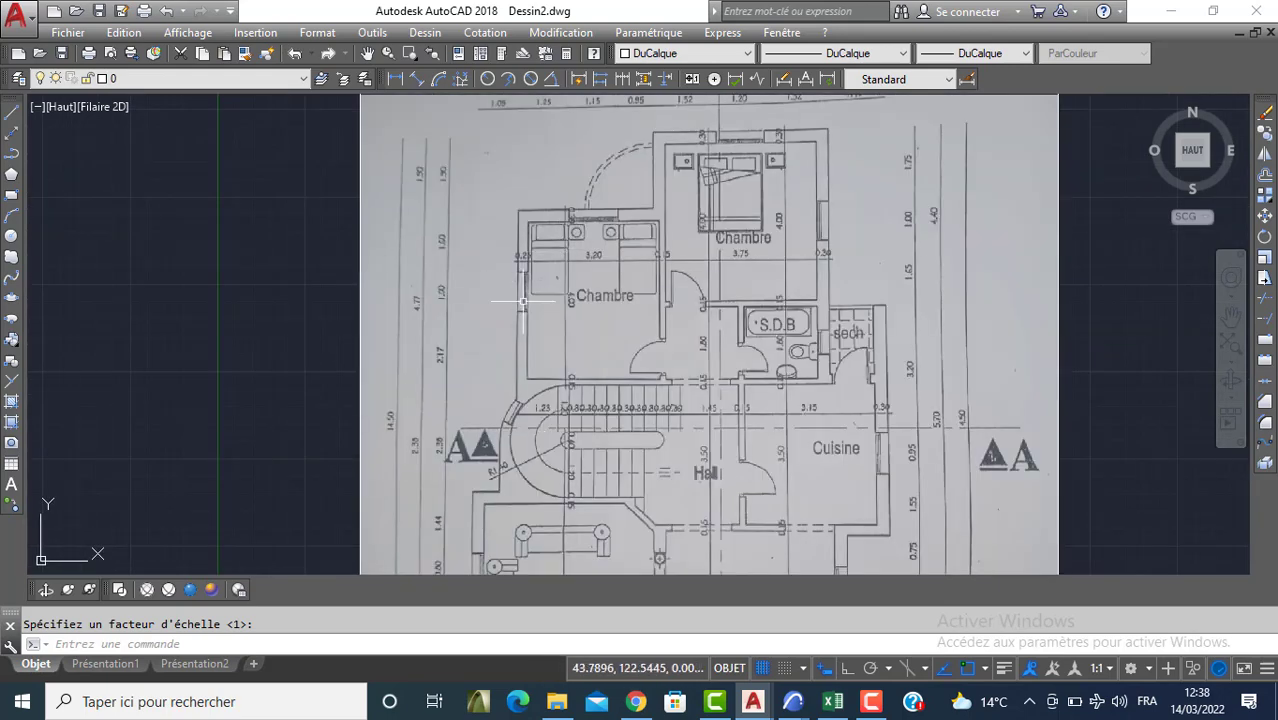
{"action": "middle_click_drag", "start_coordinate": [706, 352], "coordinate": [656, 354]}
{"action": "scroll", "coordinate": [456, 391], "scroll_direction": "up", "scroll_amount": 5}
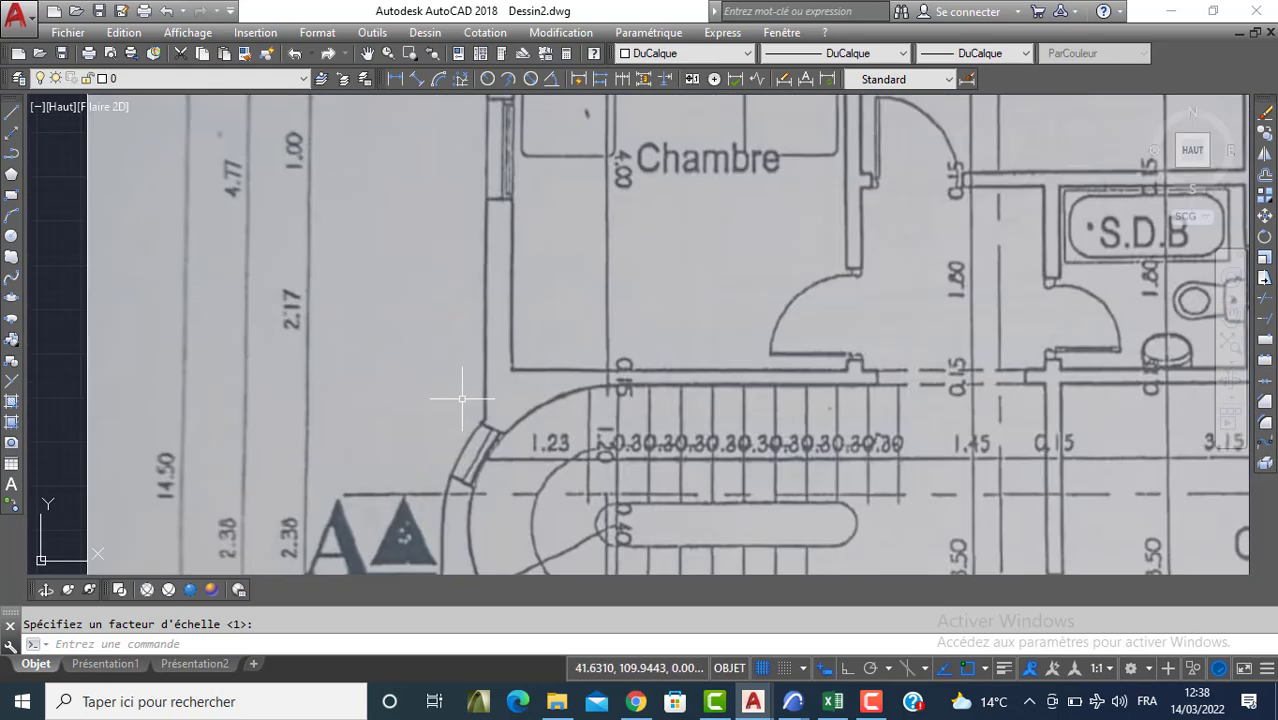
{"action": "scroll", "coordinate": [484, 408], "scroll_direction": "down", "scroll_amount": 5}
{"action": "scroll", "coordinate": [483, 310], "scroll_direction": "up", "scroll_amount": 6}
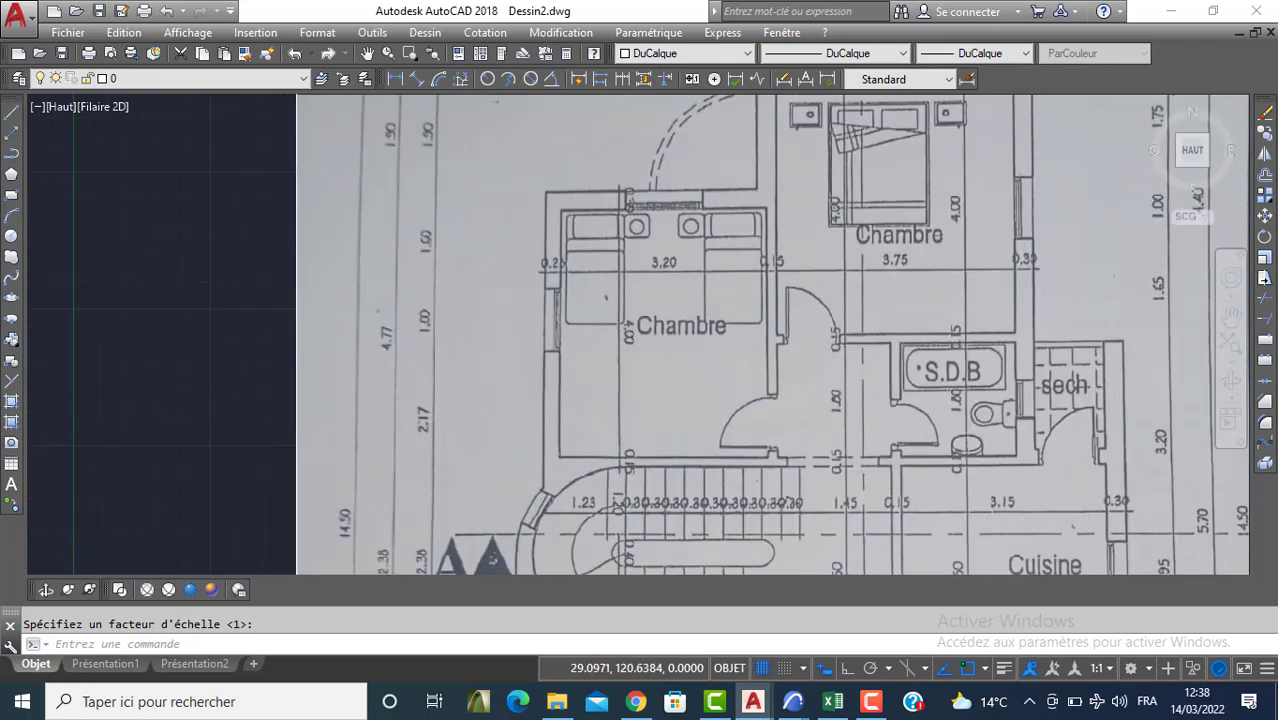
{"action": "scroll", "coordinate": [382, 328], "scroll_direction": "down", "scroll_amount": 5}
{"action": "scroll", "coordinate": [452, 322], "scroll_direction": "up", "scroll_amount": 3}
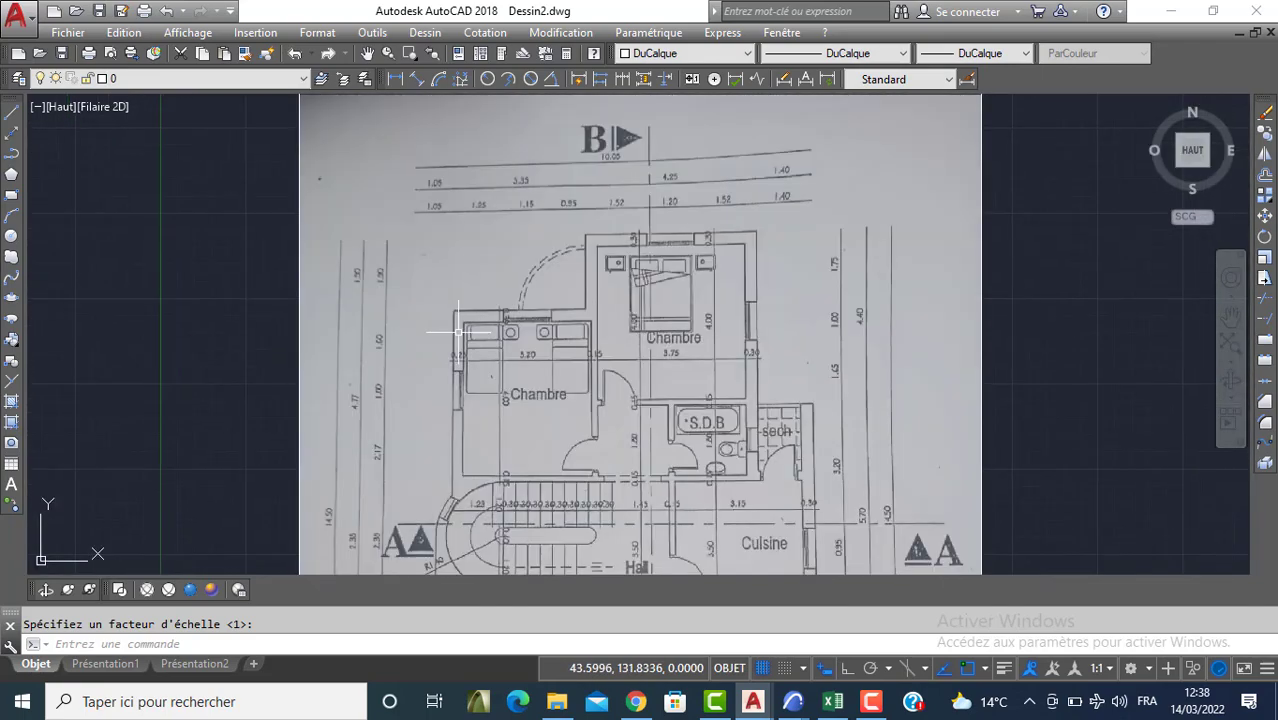
{"action": "middle_click_drag", "start_coordinate": [577, 197], "coordinate": [575, 261]}
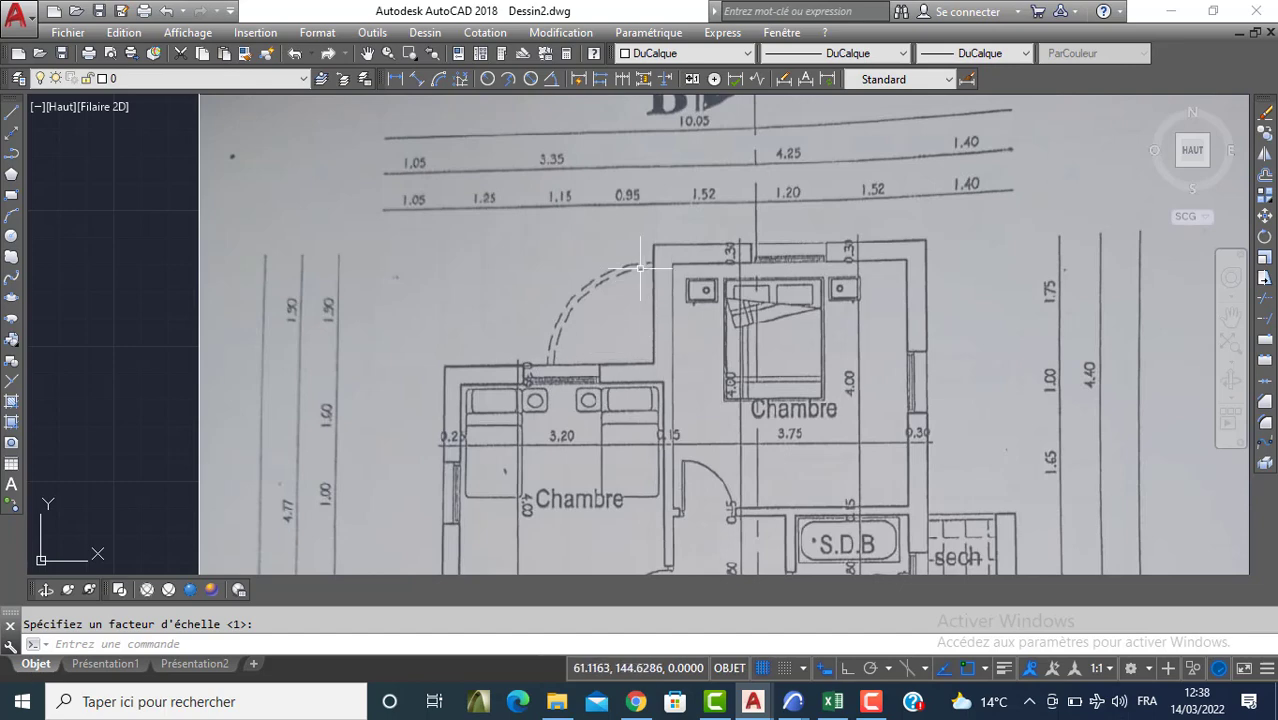
Measure the left bedroom's top outer wall with a temporary line from its left corner to the neighbouring bedroom's wall
{"action": "left_click", "coordinate": [12, 112]}
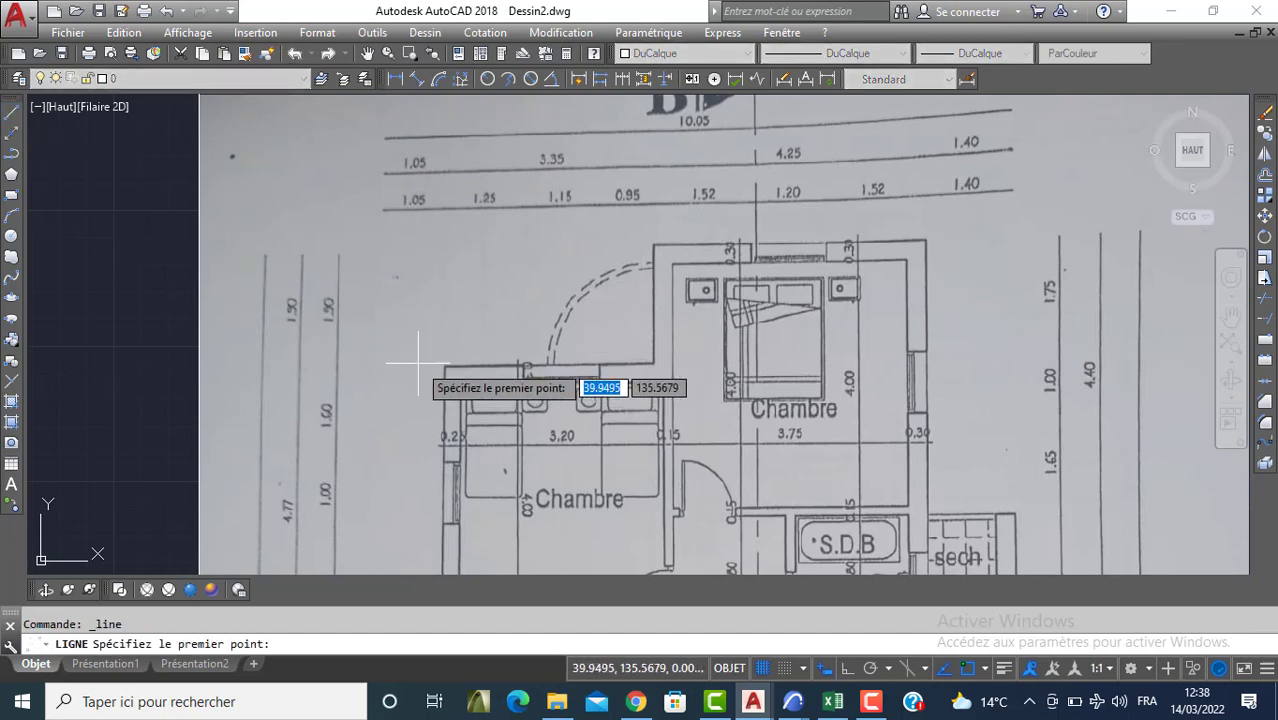
{"action": "scroll", "coordinate": [448, 365], "scroll_direction": "up", "scroll_amount": 4}
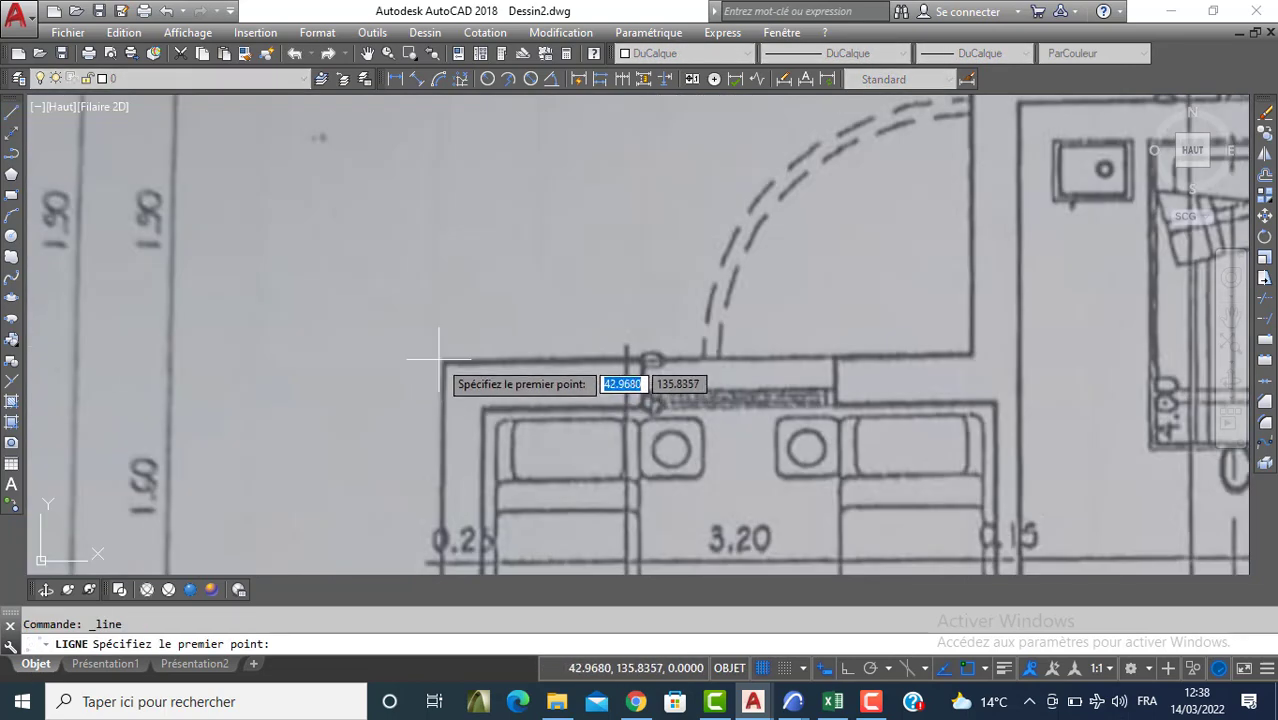
{"action": "left_click", "coordinate": [446, 364]}
{"action": "scroll", "coordinate": [480, 345], "scroll_direction": "down", "scroll_amount": 4}
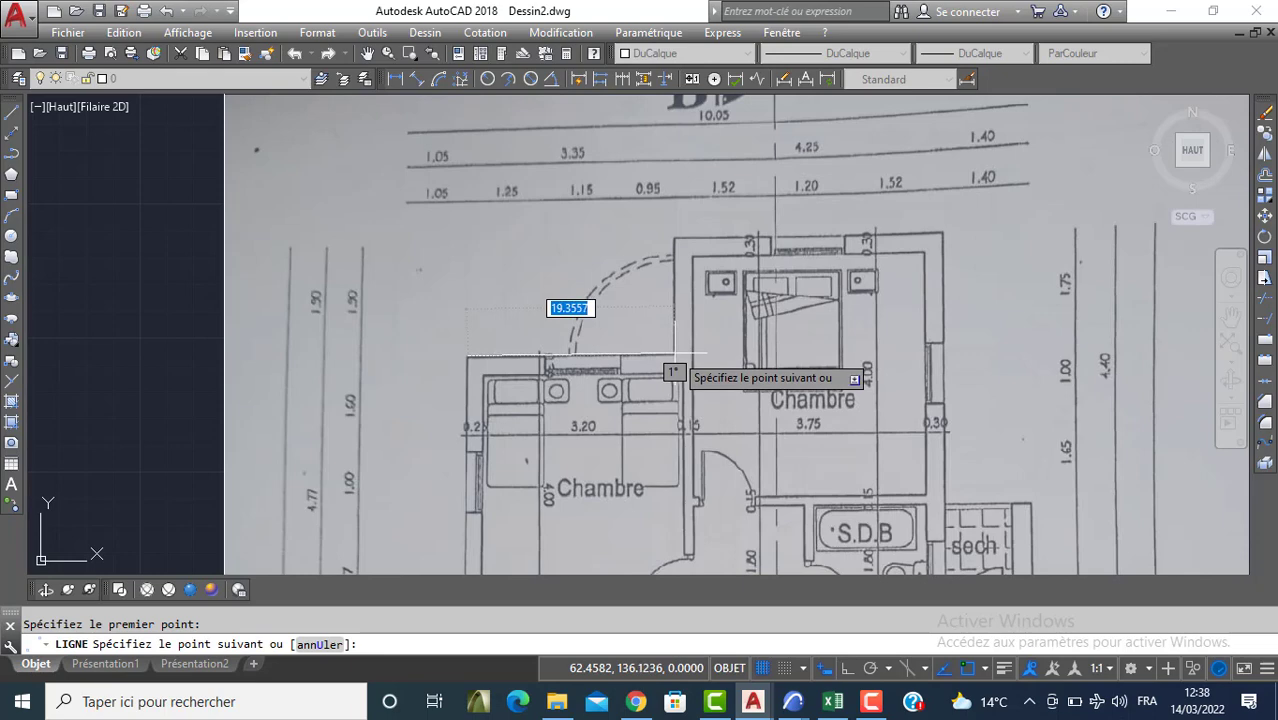
{"action": "scroll", "coordinate": [674, 352], "scroll_direction": "up", "scroll_amount": 2}
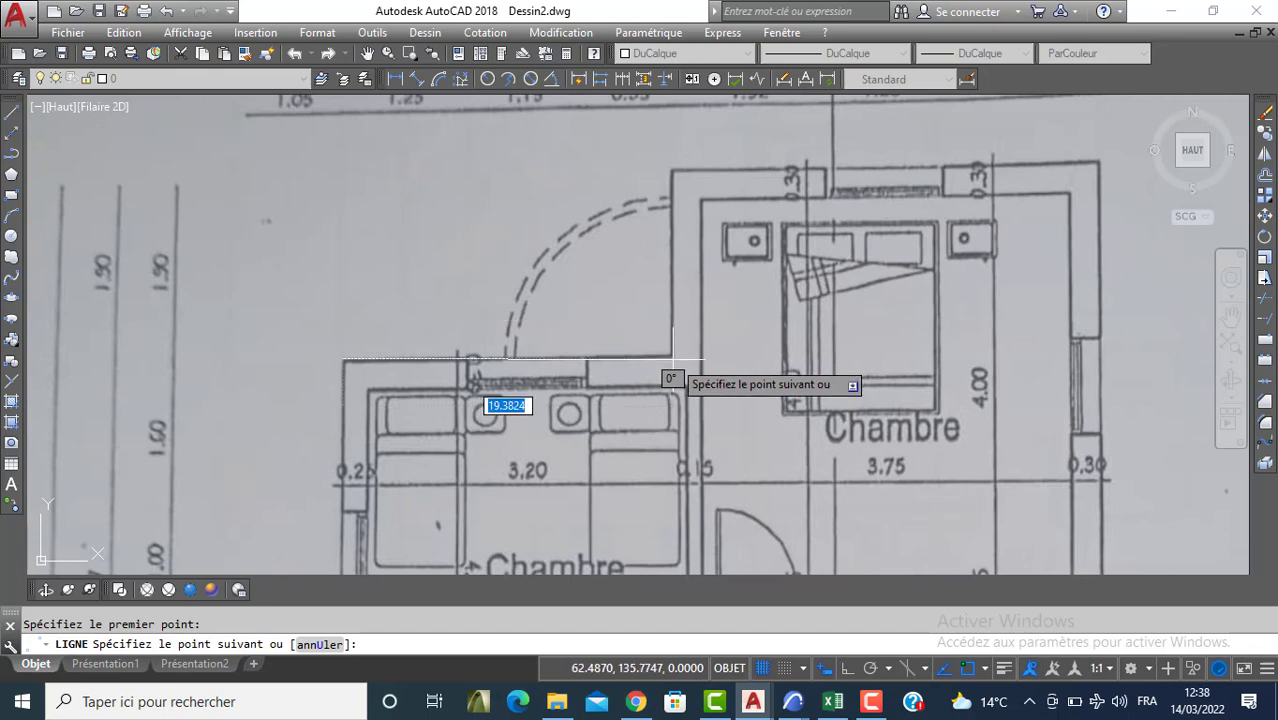
{"action": "scroll", "coordinate": [673, 358], "scroll_direction": "down", "scroll_amount": 2}
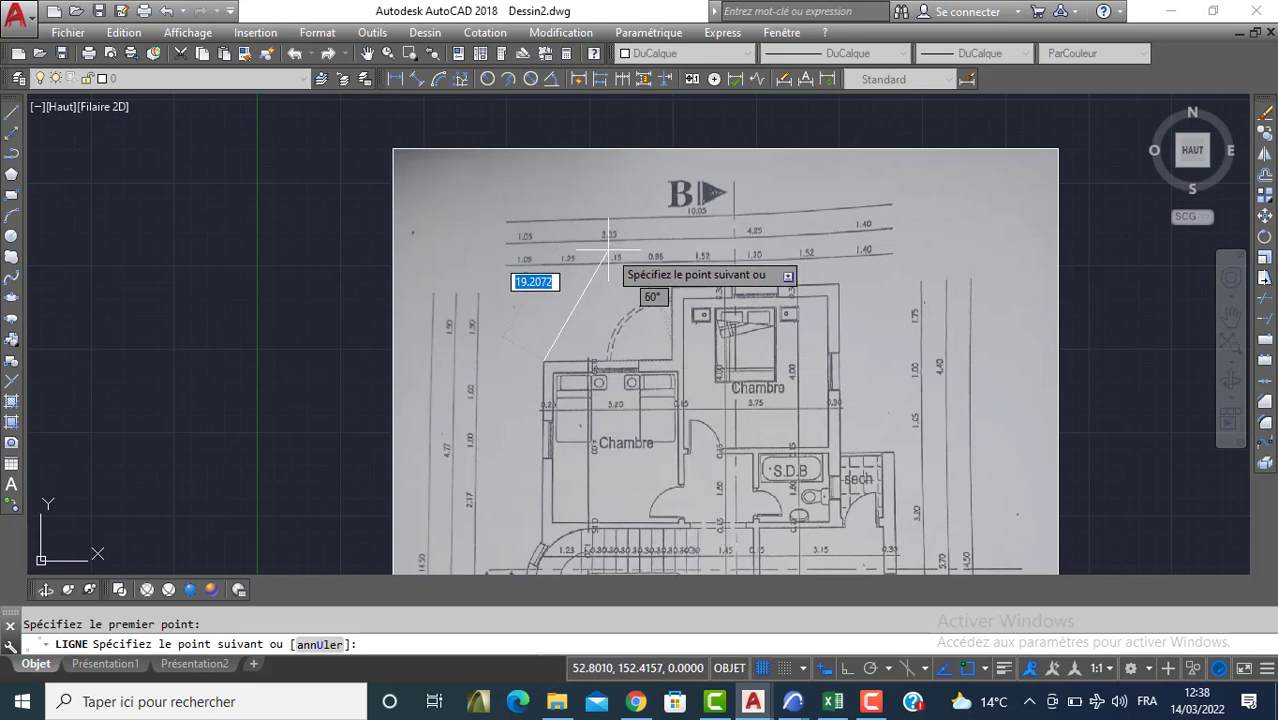
{"action": "scroll", "coordinate": [672, 360], "scroll_direction": "up", "scroll_amount": 4}
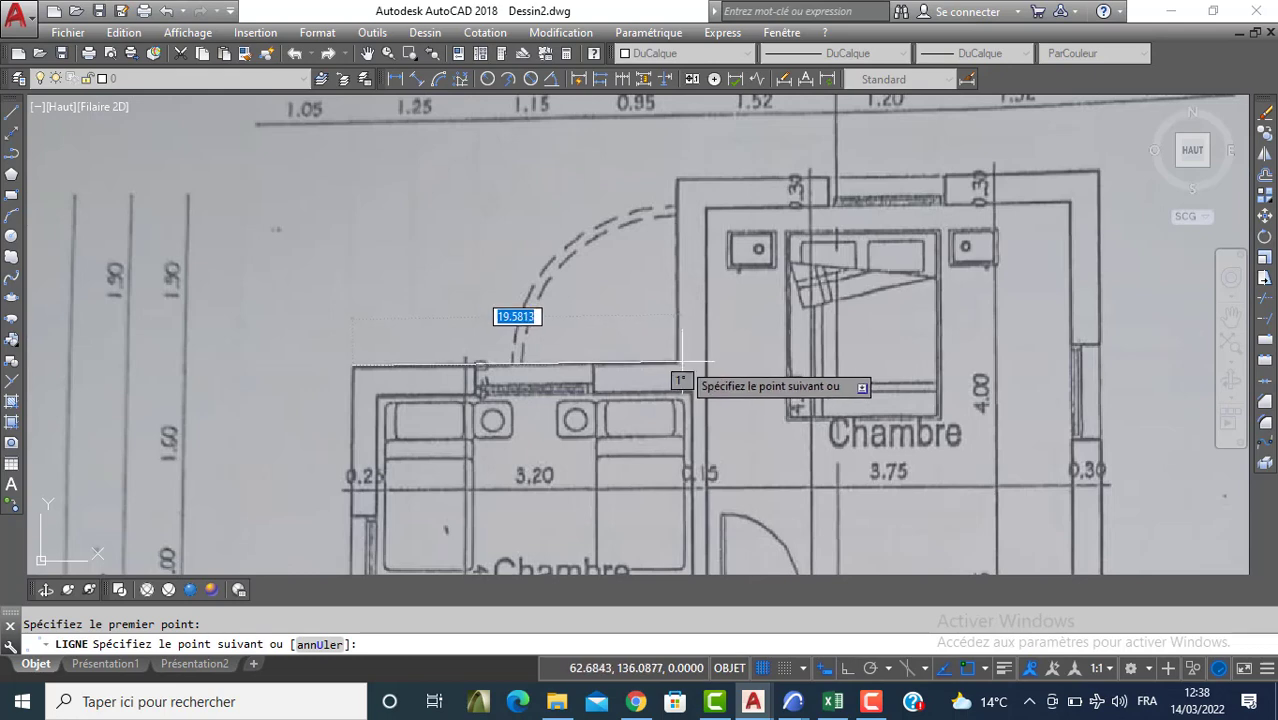
{"action": "key", "text": "Escape"}
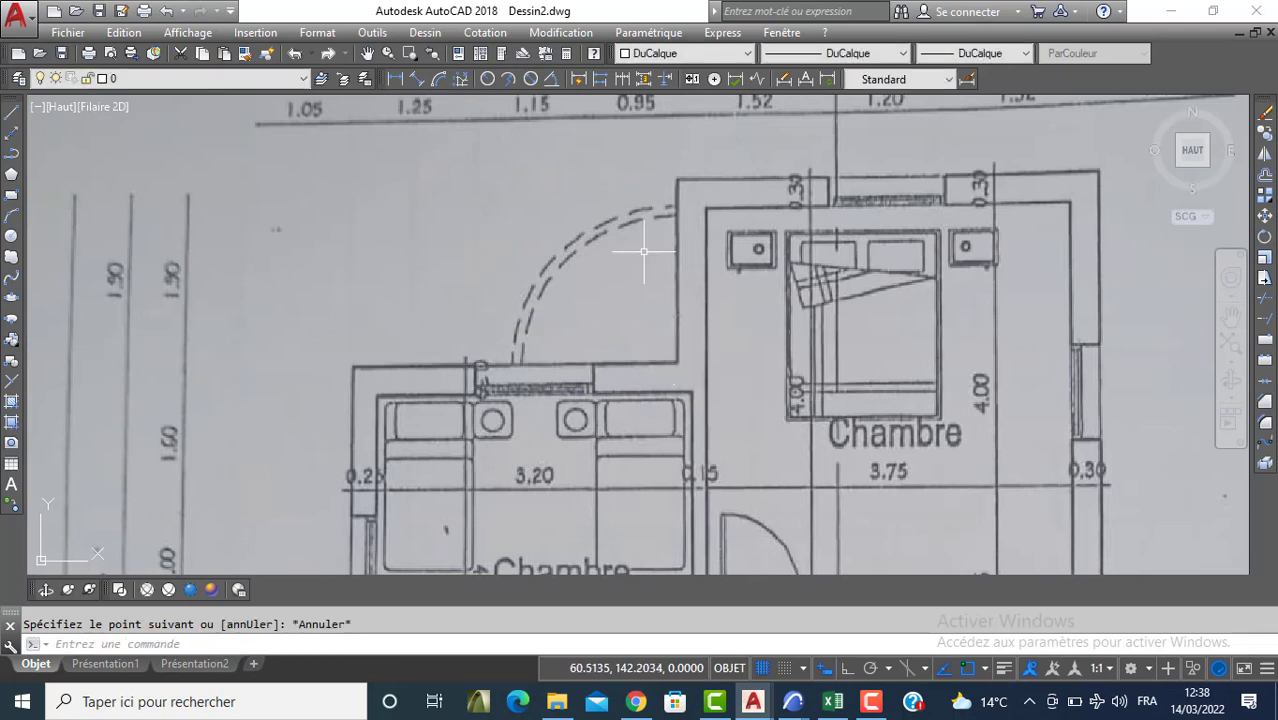
Calculate the image's scale factor as 3.35/19.4 in the quick calculator
{"action": "middle_click_drag", "start_coordinate": [632, 194], "coordinate": [628, 267]}
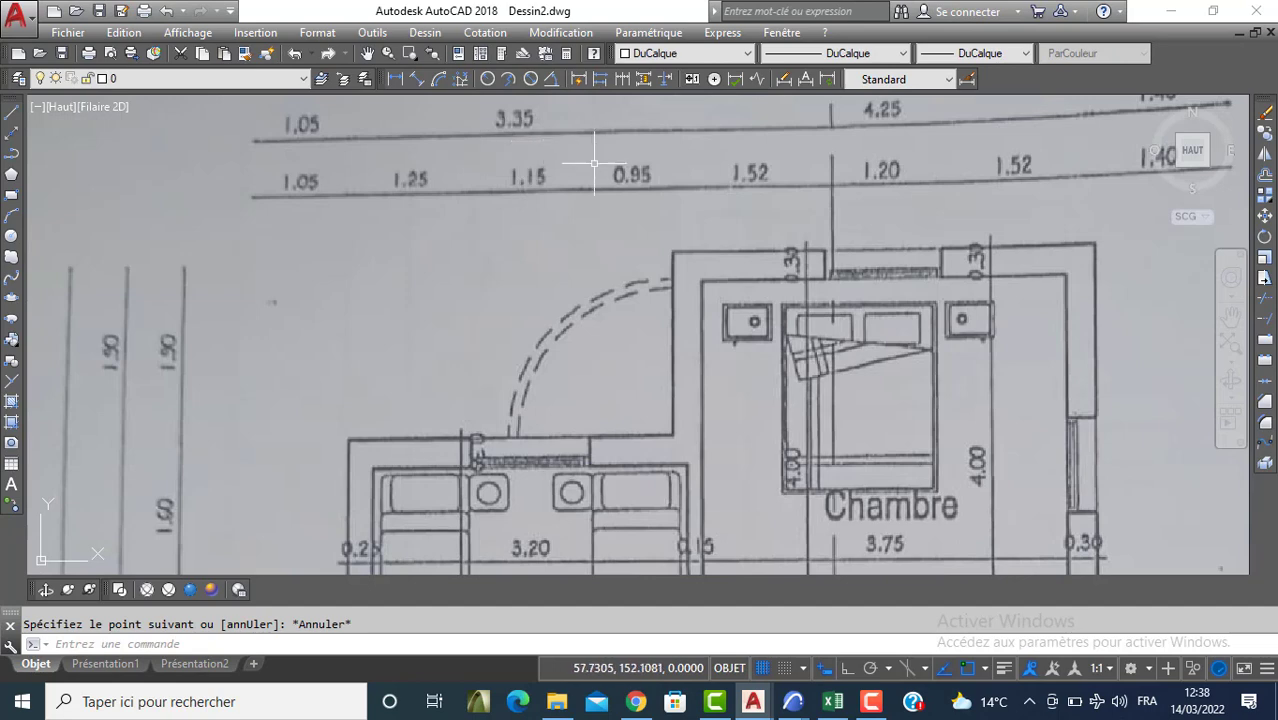
{"action": "scroll", "coordinate": [590, 170], "scroll_direction": "down", "scroll_amount": 8}
{"action": "left_click", "coordinate": [716, 185]}
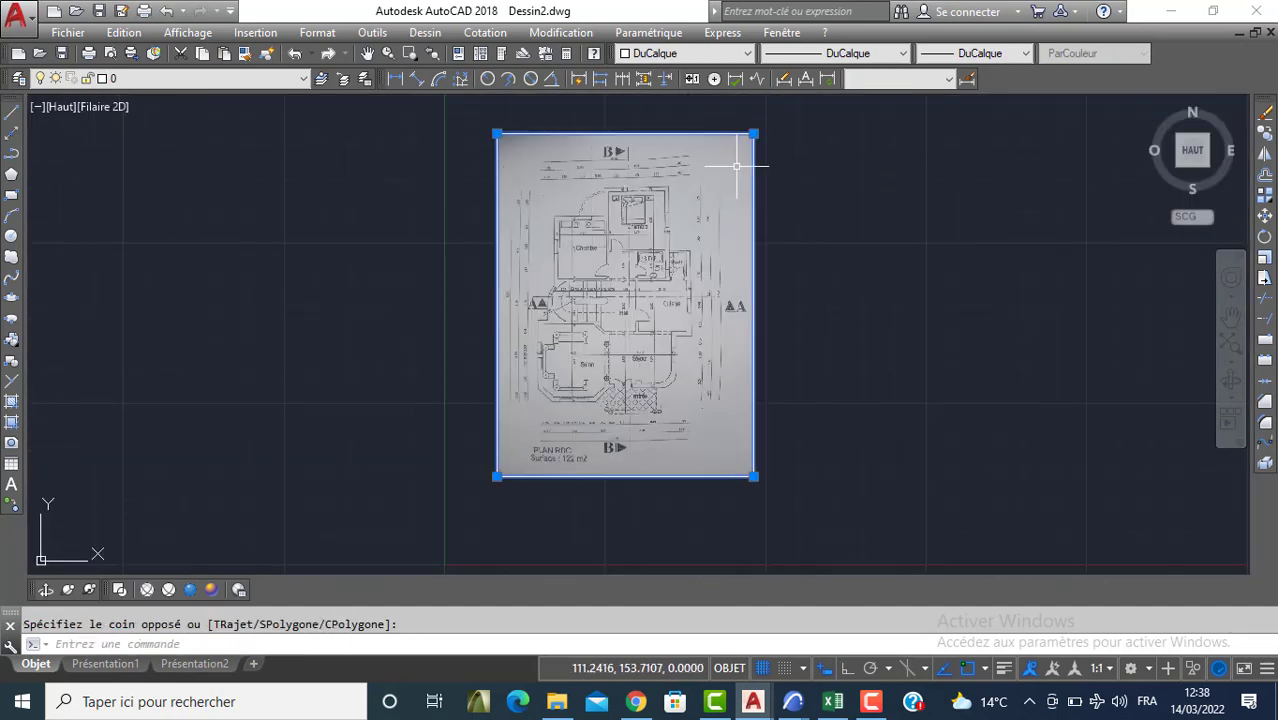
{"action": "left_click", "coordinate": [566, 53]}
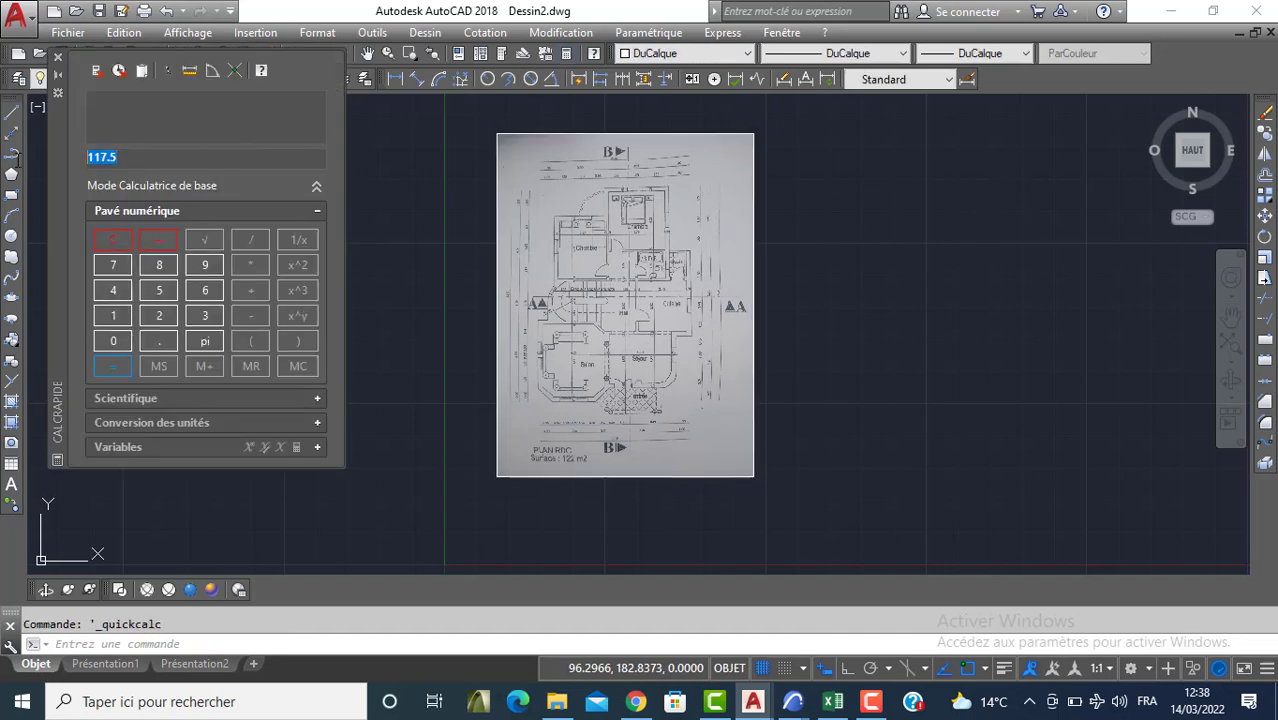
{"action": "type", "text": "3."}
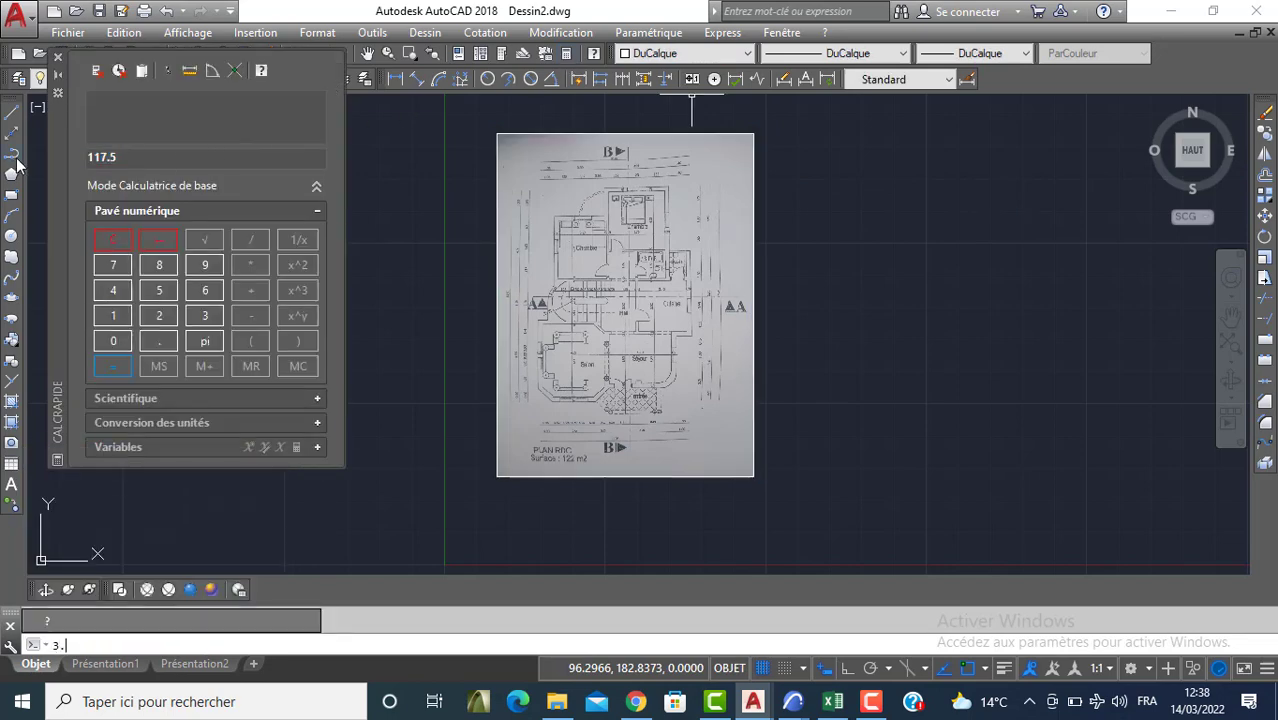
{"action": "left_click", "coordinate": [138, 158]}
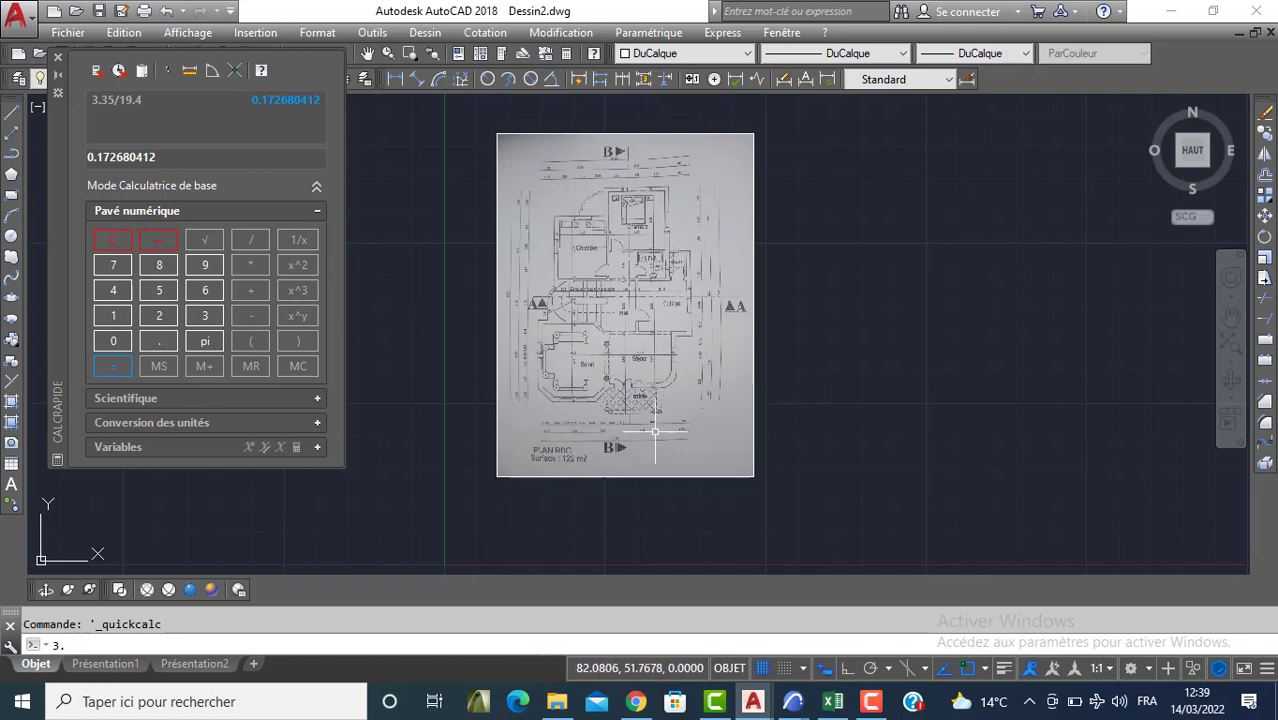
{"action": "key", "text": "Escape"}
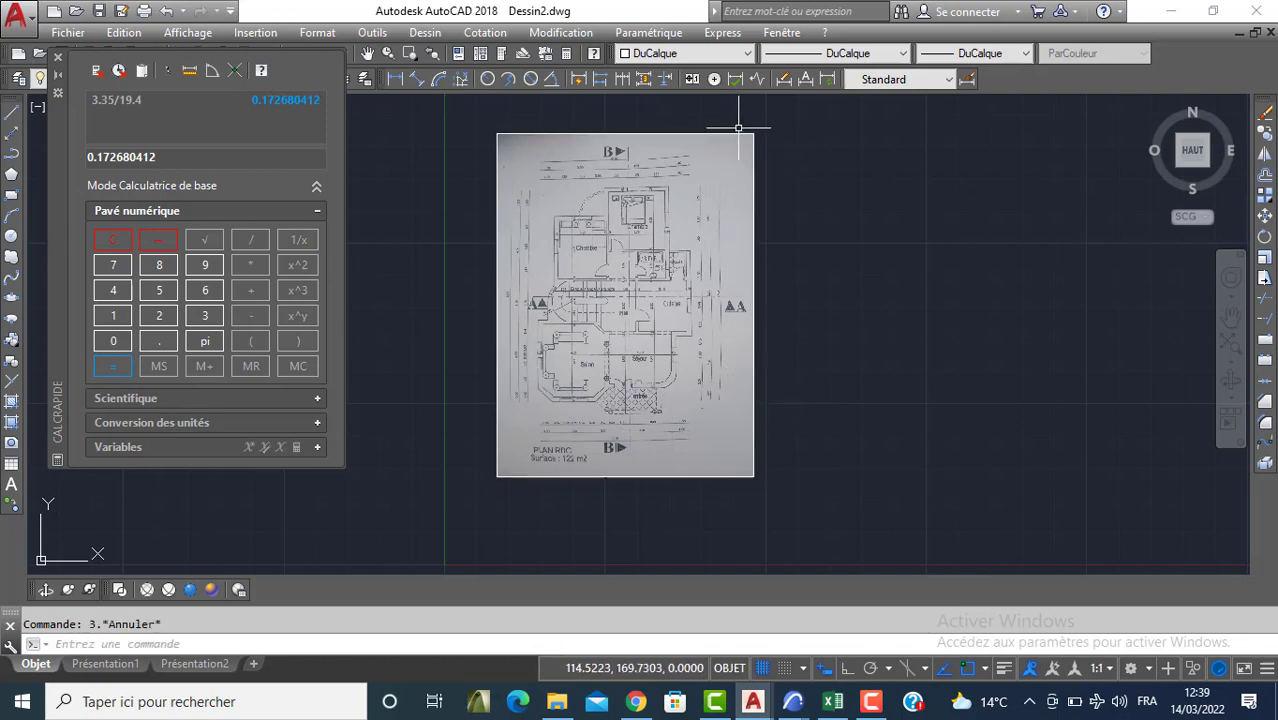
Scale the plan image by 0.172680412 about a base point near its centre
{"action": "left_click", "coordinate": [683, 152]}
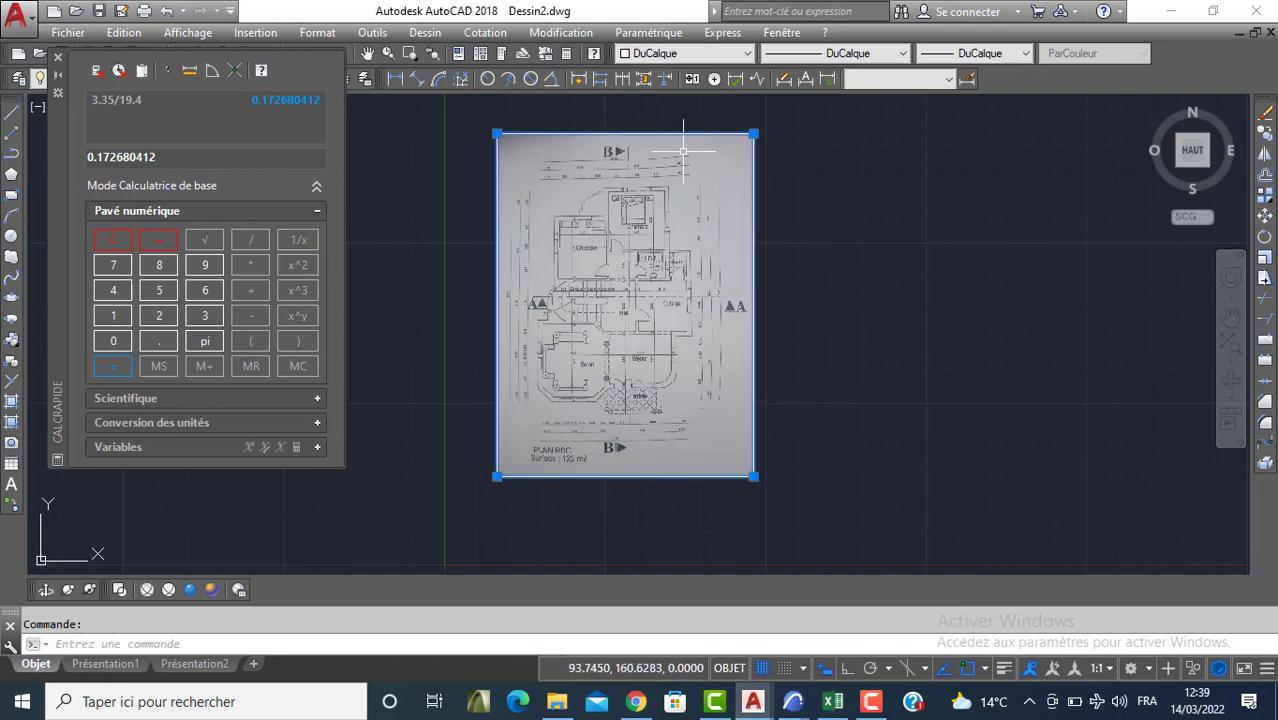
{"action": "left_click", "coordinate": [1262, 259]}
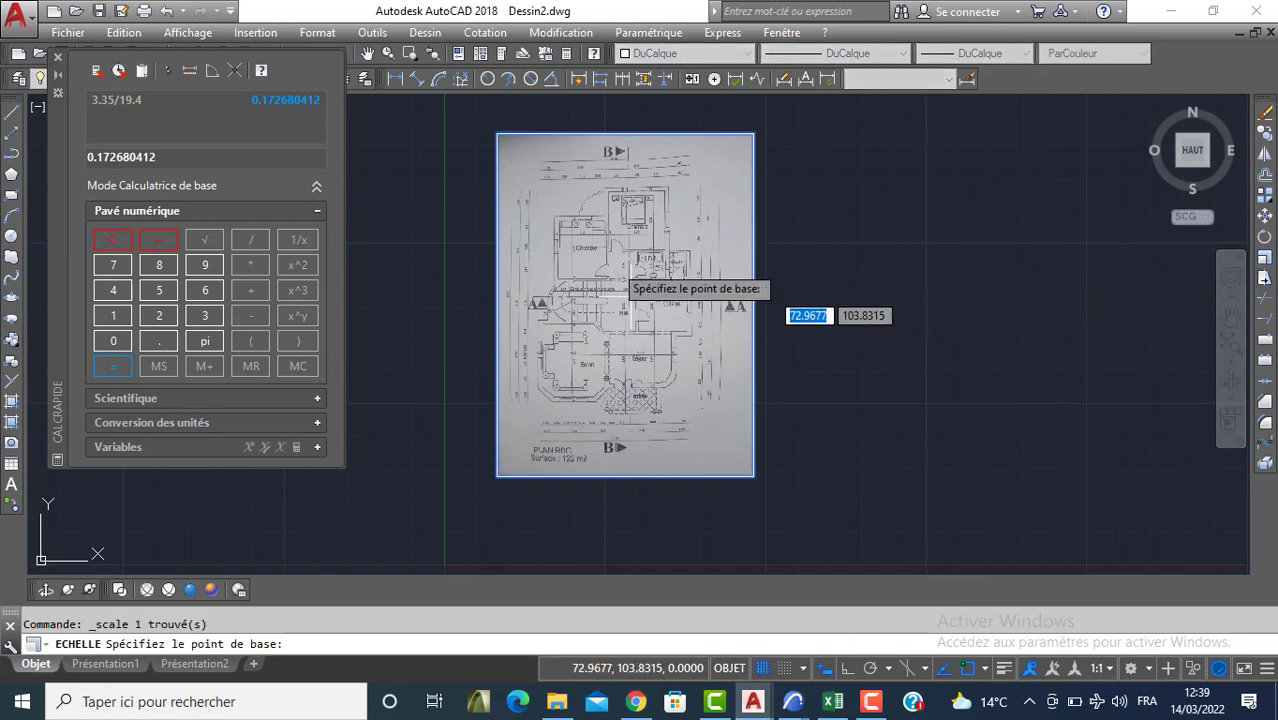
{"action": "left_click", "coordinate": [640, 304]}
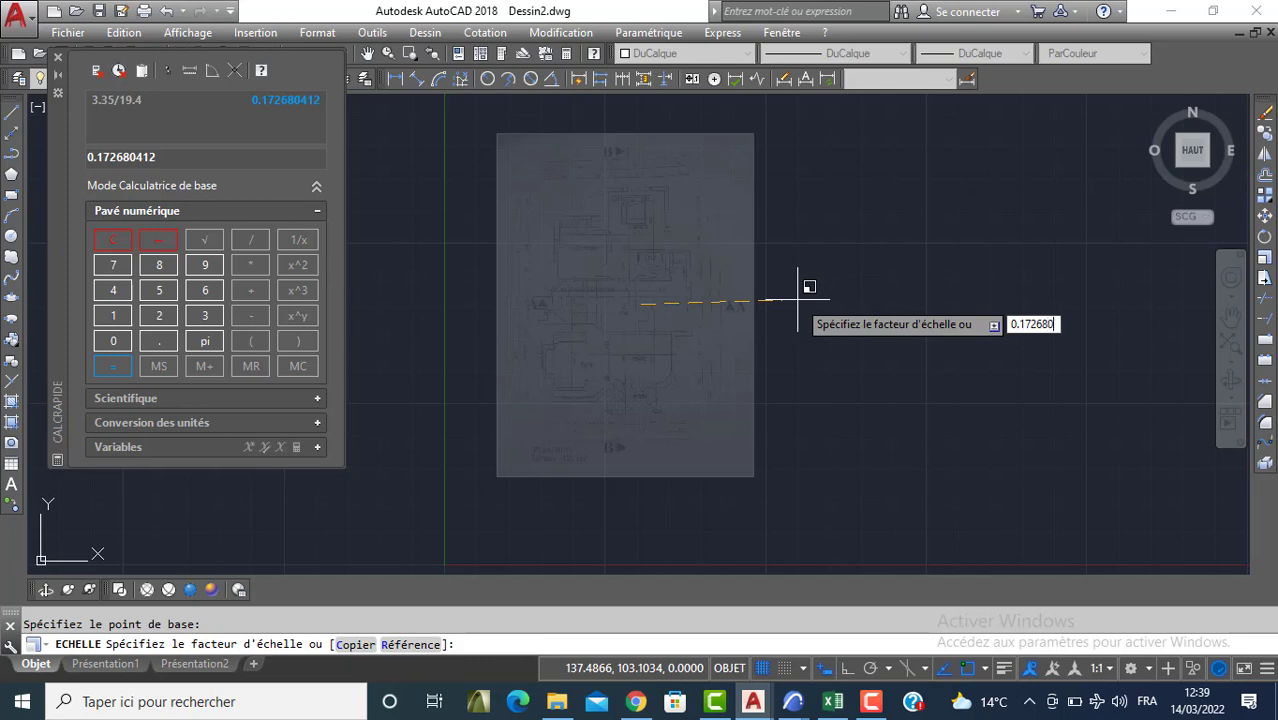
{"action": "key", "text": "Return"}
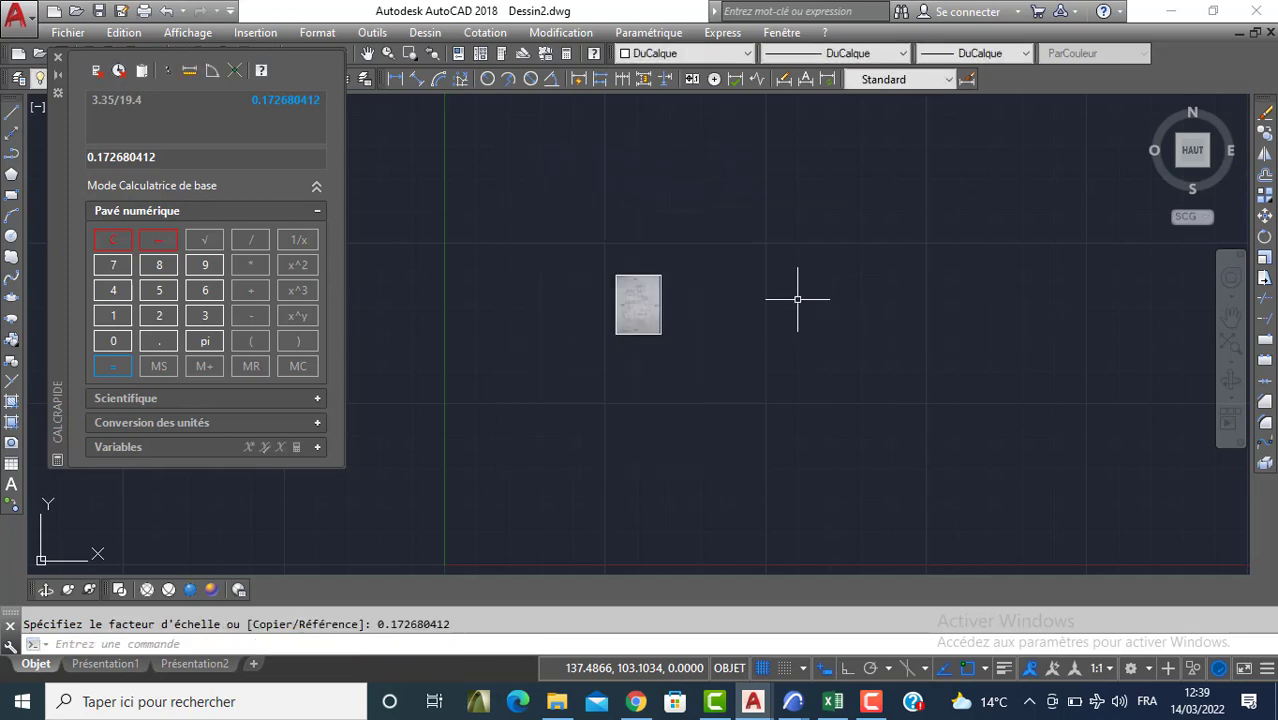
Check the scaled image by measuring the left bedroom's top outer wall with a temporary line from its left corner
{"action": "scroll", "coordinate": [640, 298], "scroll_direction": "up", "scroll_amount": 3}
{"action": "scroll", "coordinate": [615, 294], "scroll_direction": "up", "scroll_amount": 3}
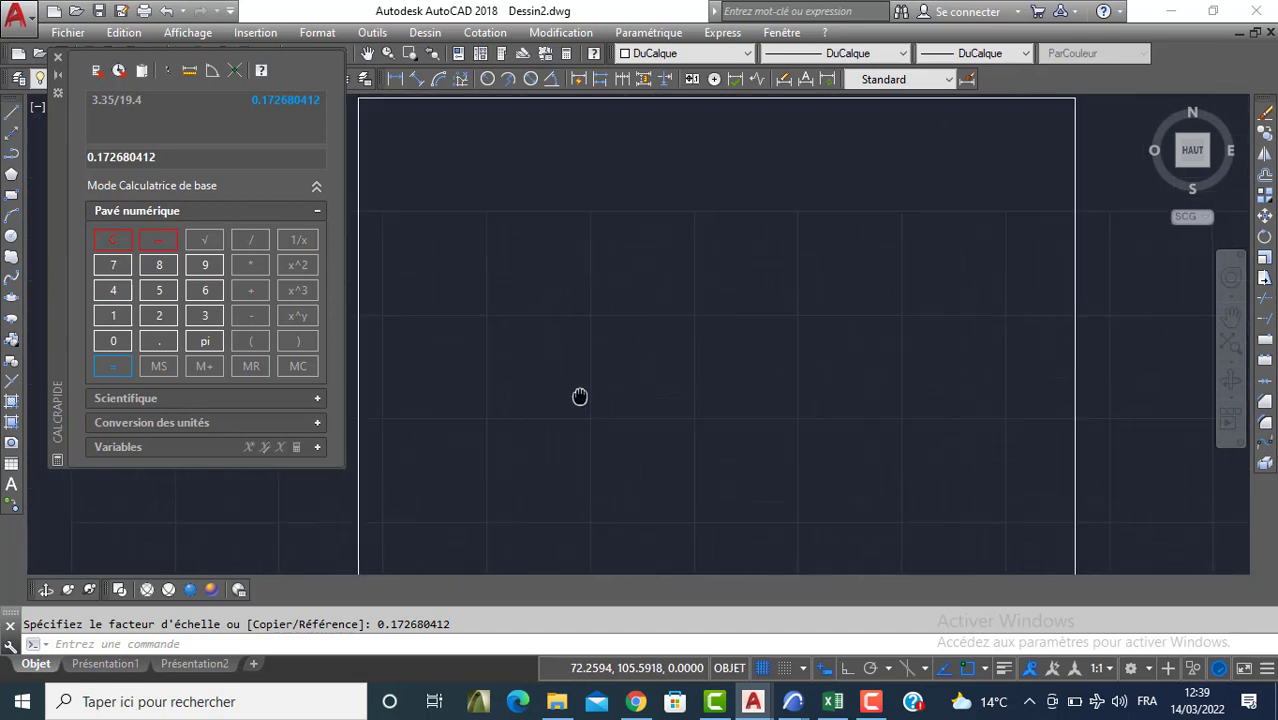
{"action": "type", "text": "L"}
{"action": "key", "text": "Return"}
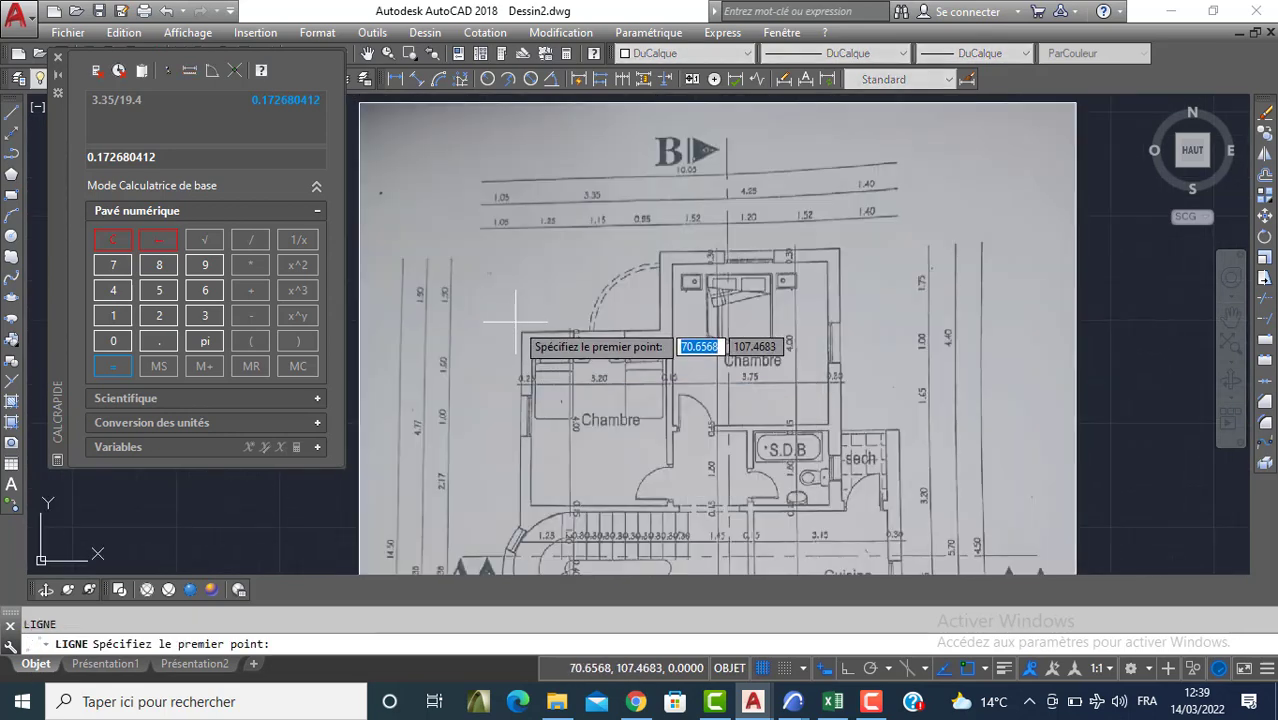
{"action": "scroll", "coordinate": [515, 330], "scroll_direction": "up", "scroll_amount": 4}
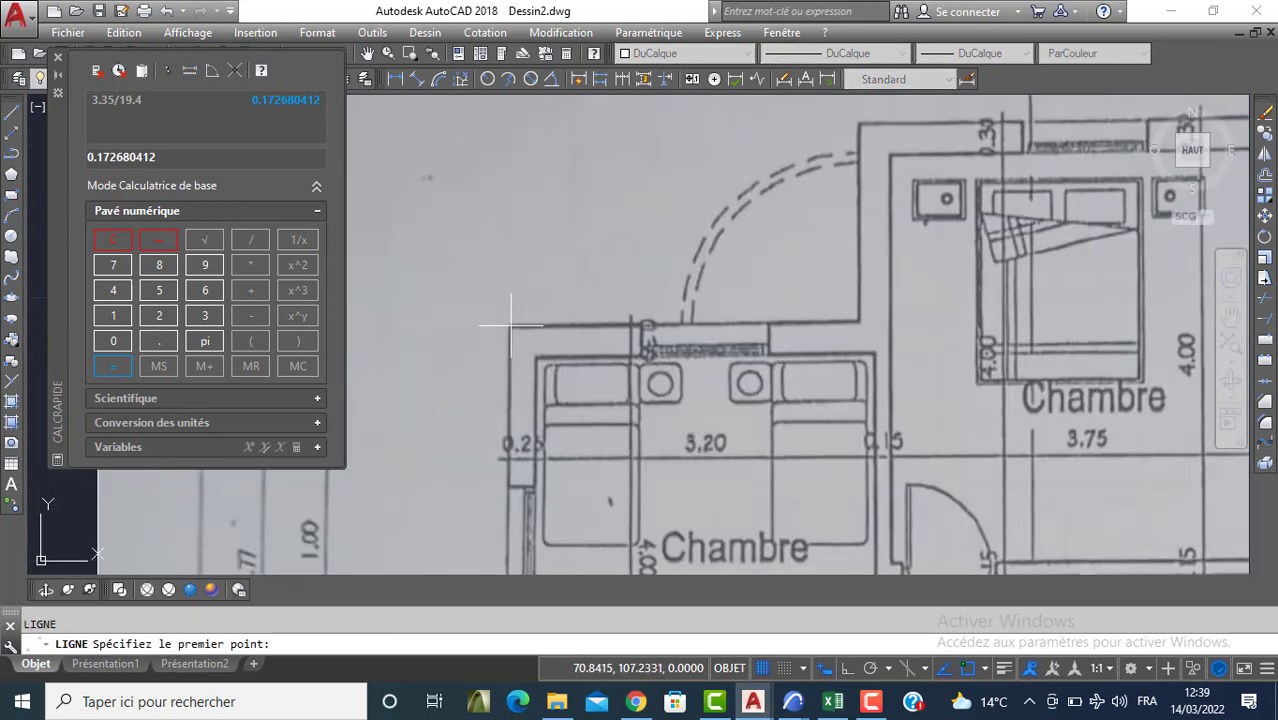
{"action": "left_click", "coordinate": [510, 325]}
{"action": "middle_click_drag", "start_coordinate": [859, 320], "coordinate": [872, 366]}
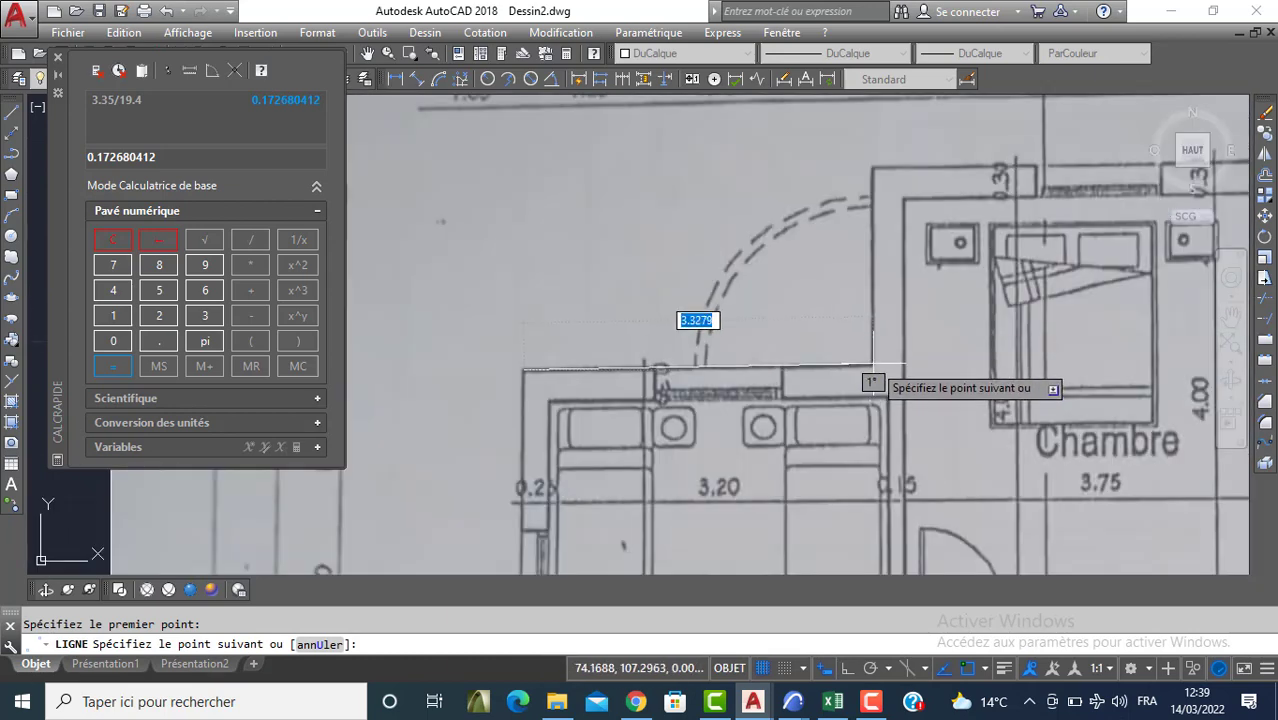
{"action": "key", "text": "Escape"}
With the colour set to Rouge and Ortho on, draw a 4.77 line up the left bedroom's outer wall from its lower end
{"action": "left_click", "coordinate": [683, 53]}
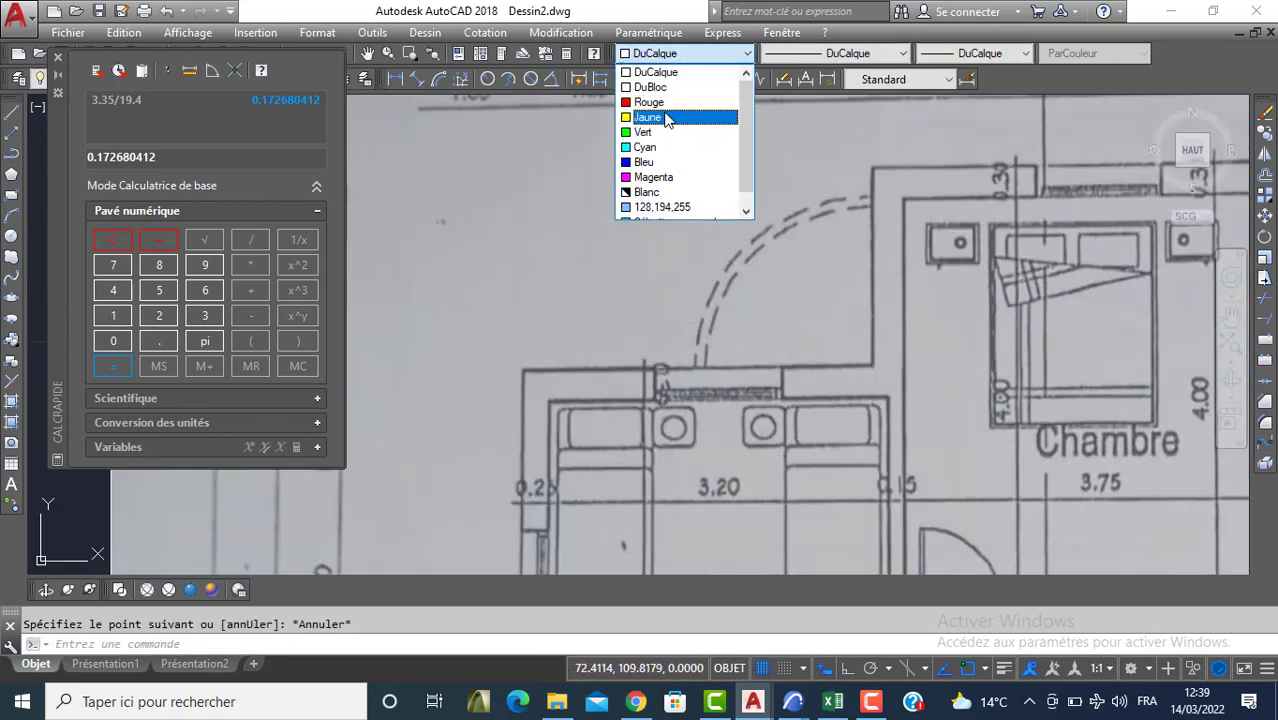
{"action": "left_click", "coordinate": [655, 94]}
{"action": "left_click", "coordinate": [11, 116]}
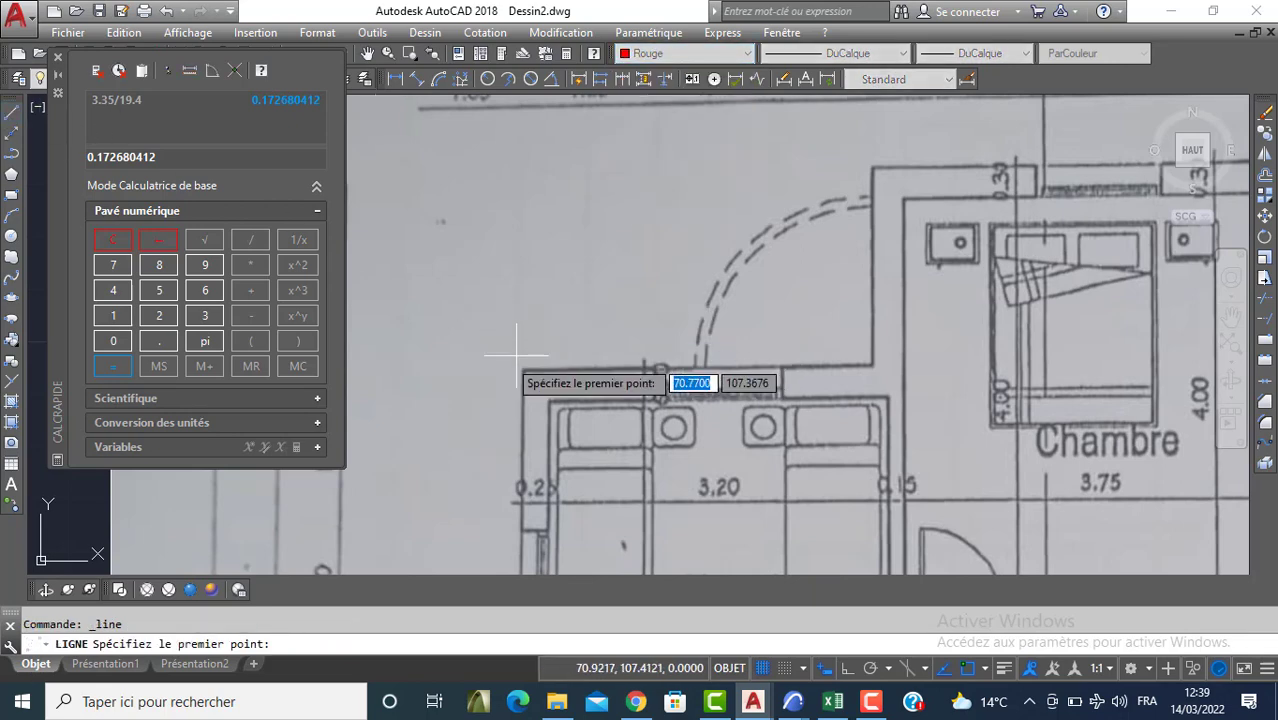
{"action": "middle_click_drag", "start_coordinate": [590, 368], "coordinate": [620, 240]}
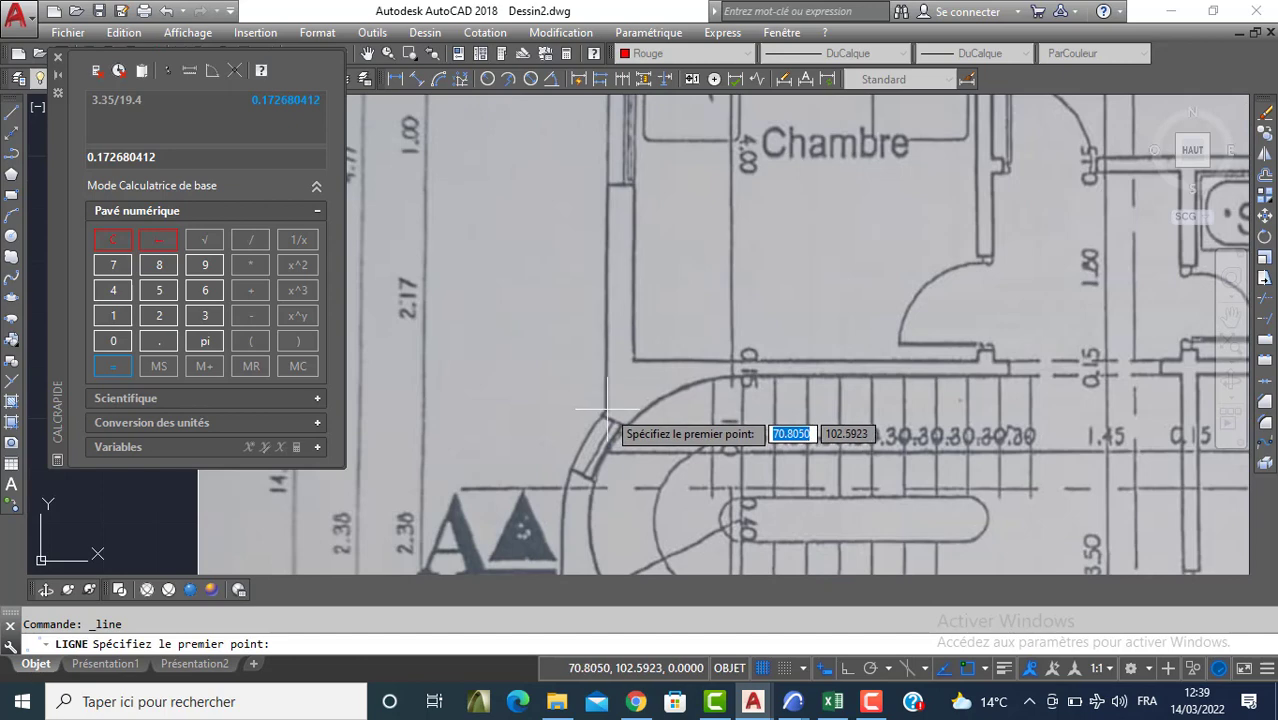
{"action": "left_click", "coordinate": [604, 408]}
{"action": "scroll", "coordinate": [693, 314], "scroll_direction": "down", "scroll_amount": 2}
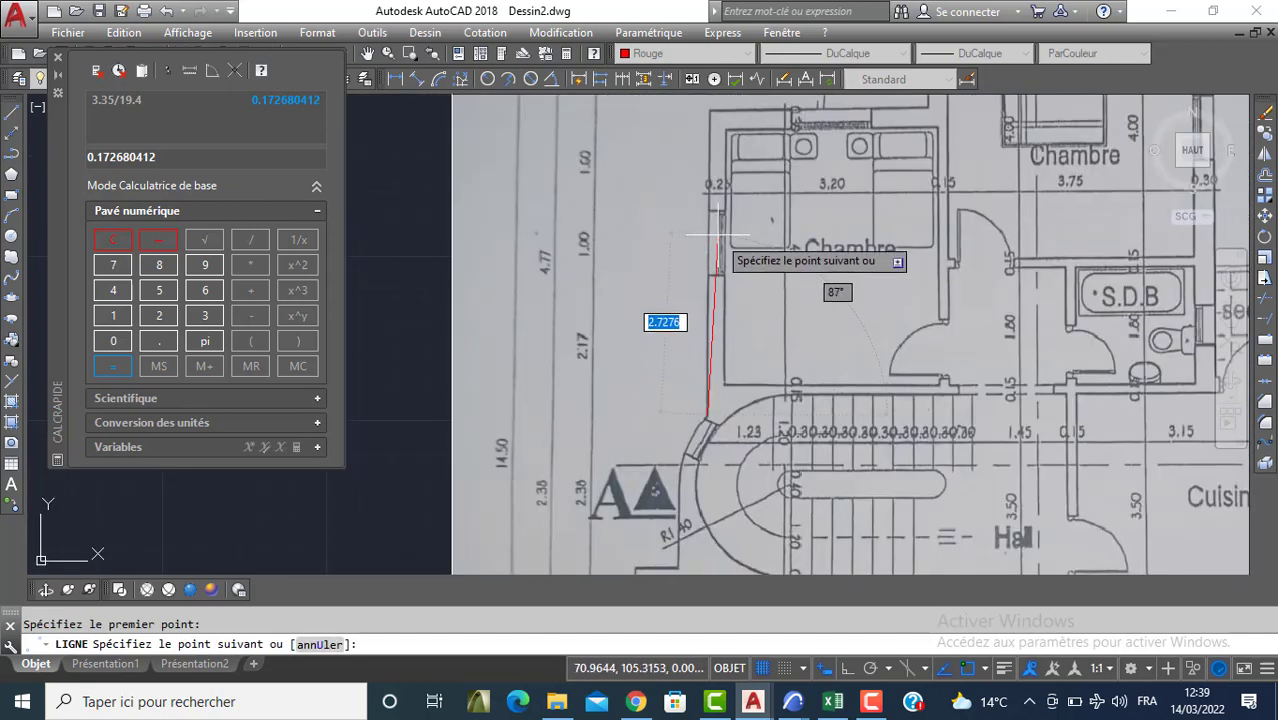
{"action": "key", "text": "F8"}
{"action": "middle_click_drag", "start_coordinate": [735, 236], "coordinate": [737, 236]}
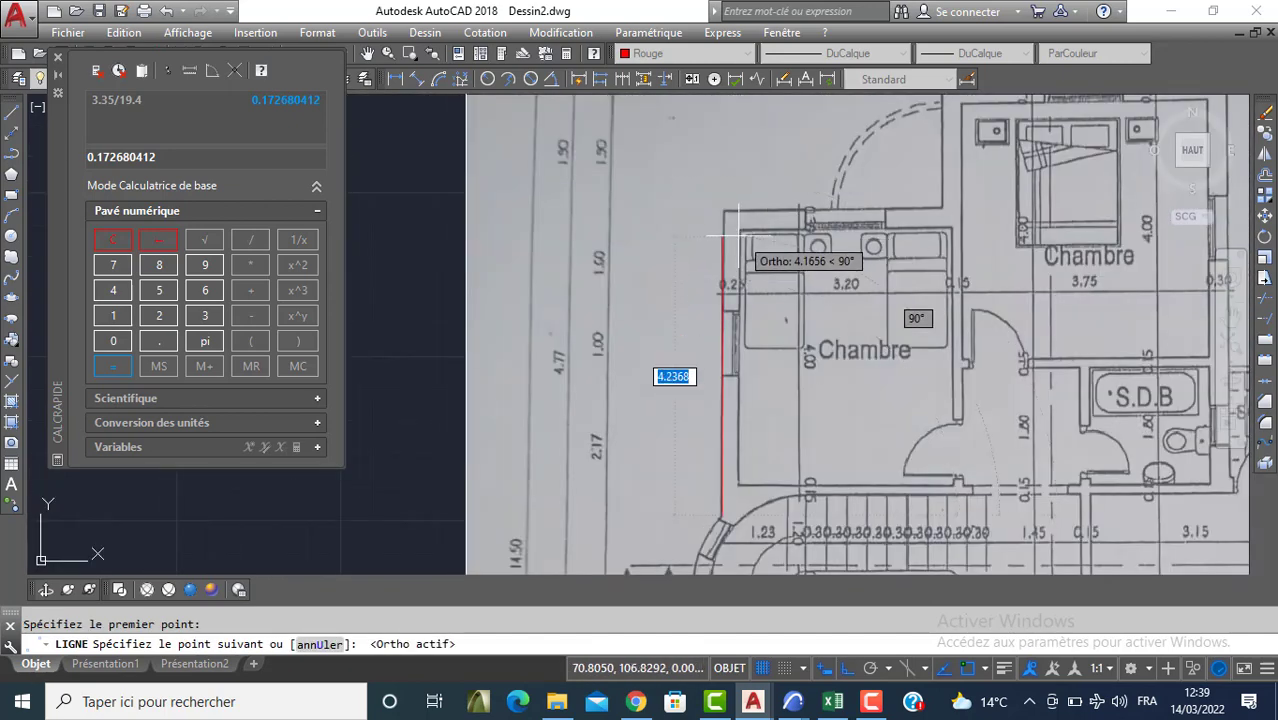
{"action": "type", "text": "4"}
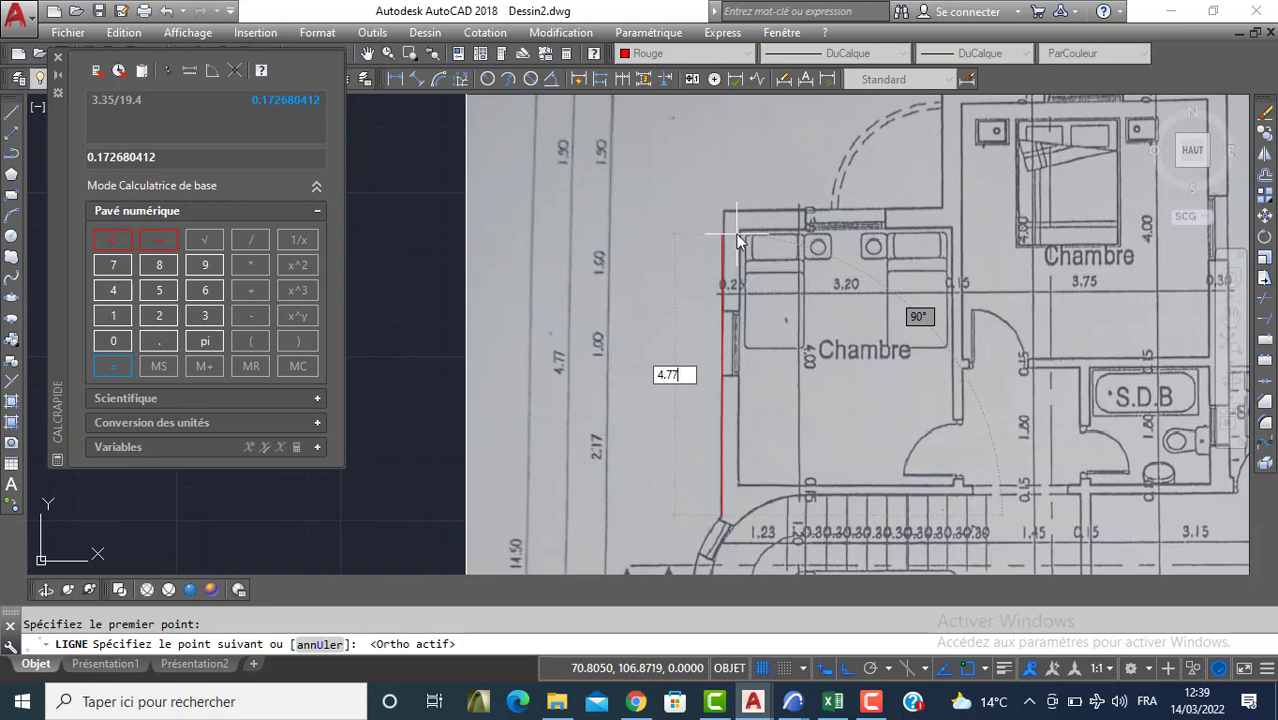
{"action": "type", "text": ".77"}
{"action": "key", "text": "Return"}
Continue the outline 3.35 to the right along the left bedroom's top outer wall
{"action": "middle_click_drag", "start_coordinate": [921, 204], "coordinate": [927, 340]}
{"action": "type", "text": "3"}
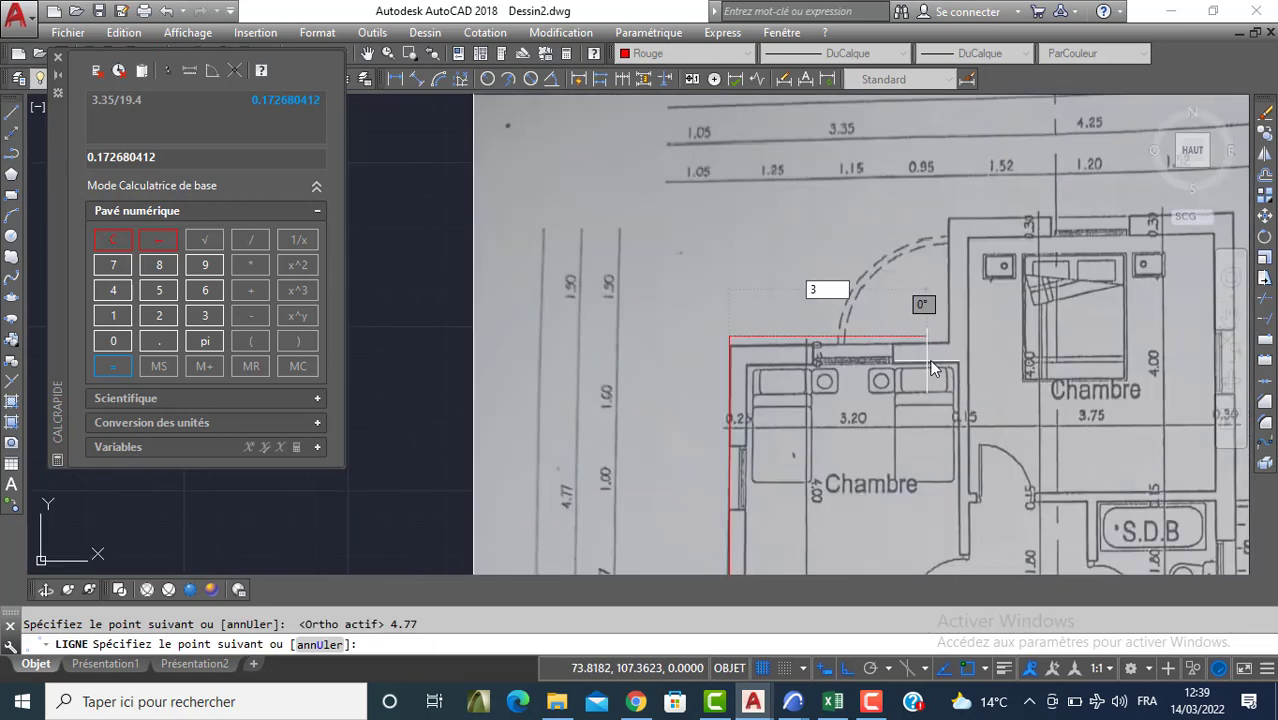
{"action": "type", "text": ".35"}
{"action": "key", "text": "Return"}
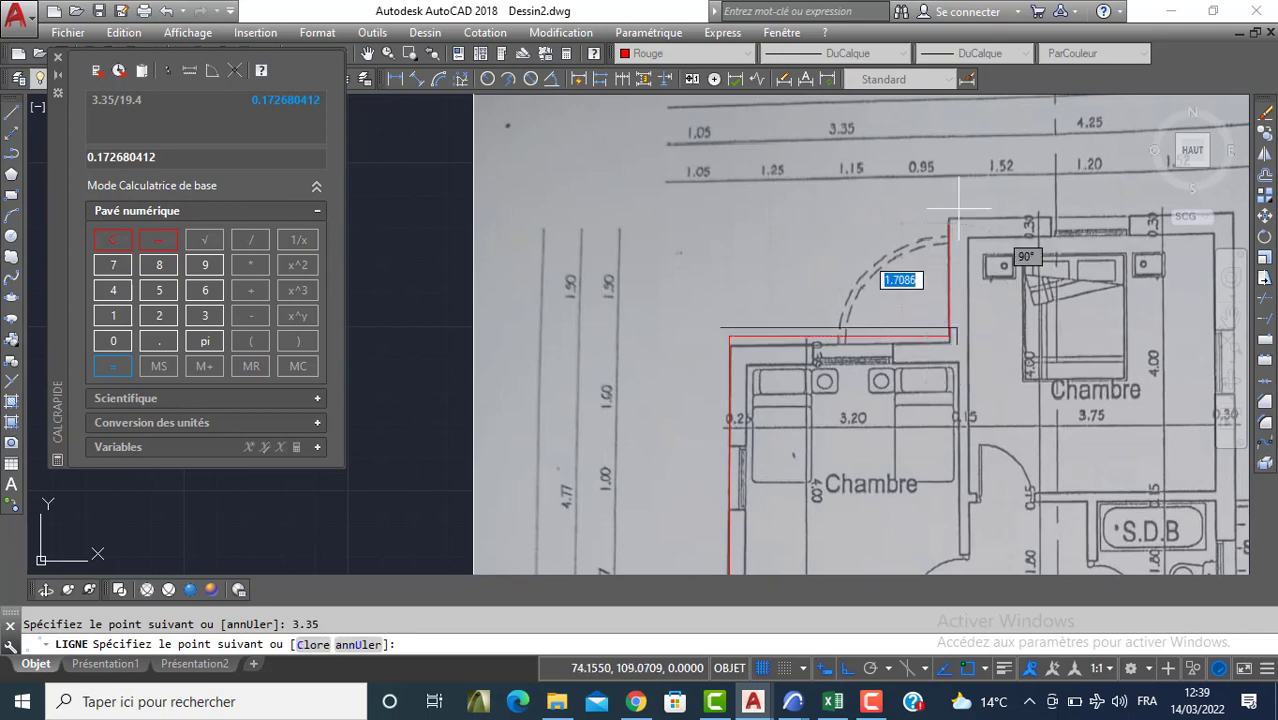
Continue the outline 1.90 upward and 4.25 to the right around the right bedroom's upper corner
{"action": "type", "text": "1."}
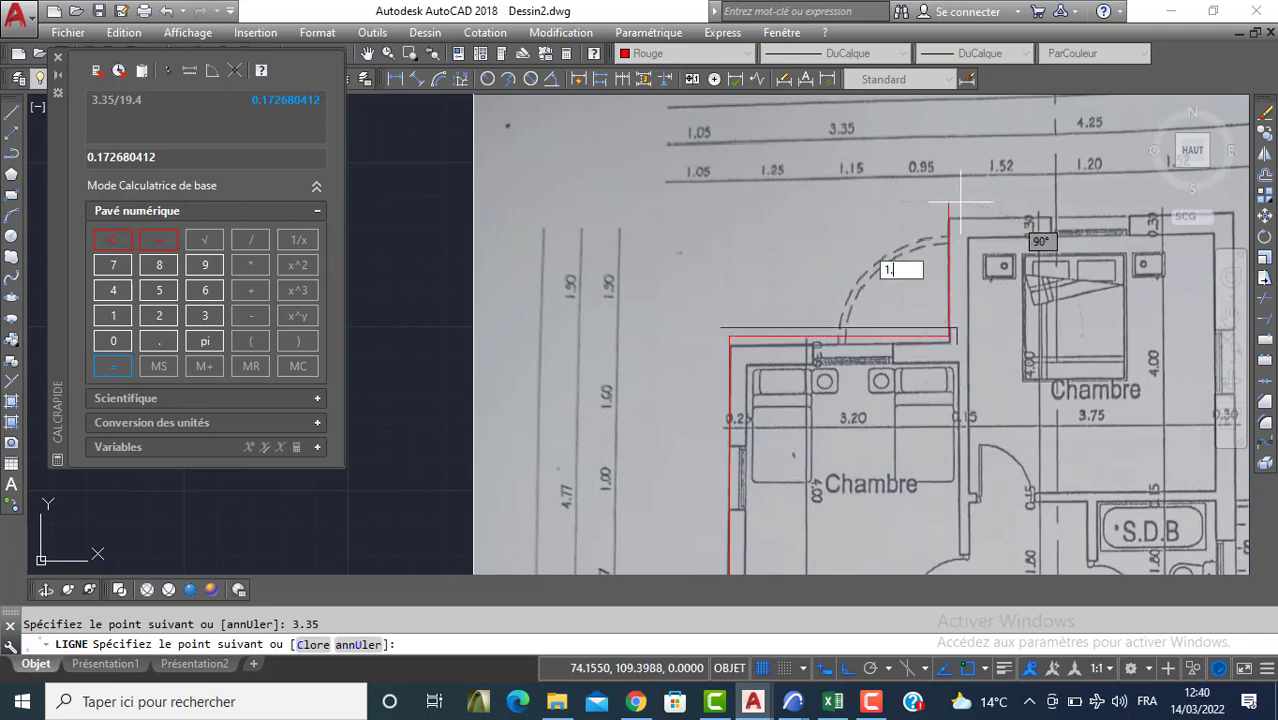
{"action": "key", "text": "Return"}
{"action": "middle_click_drag", "start_coordinate": [1023, 215], "coordinate": [1160, 529]}
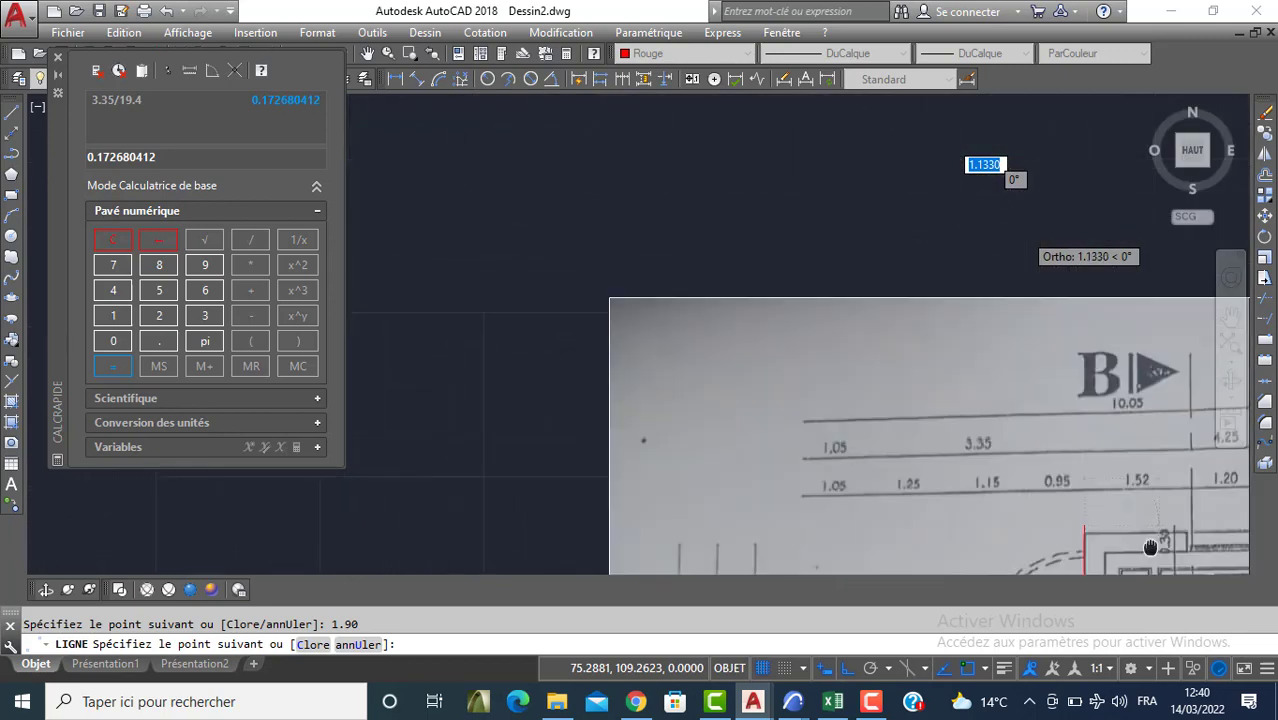
{"action": "middle_click_drag", "start_coordinate": [1245, 547], "coordinate": [832, 440]}
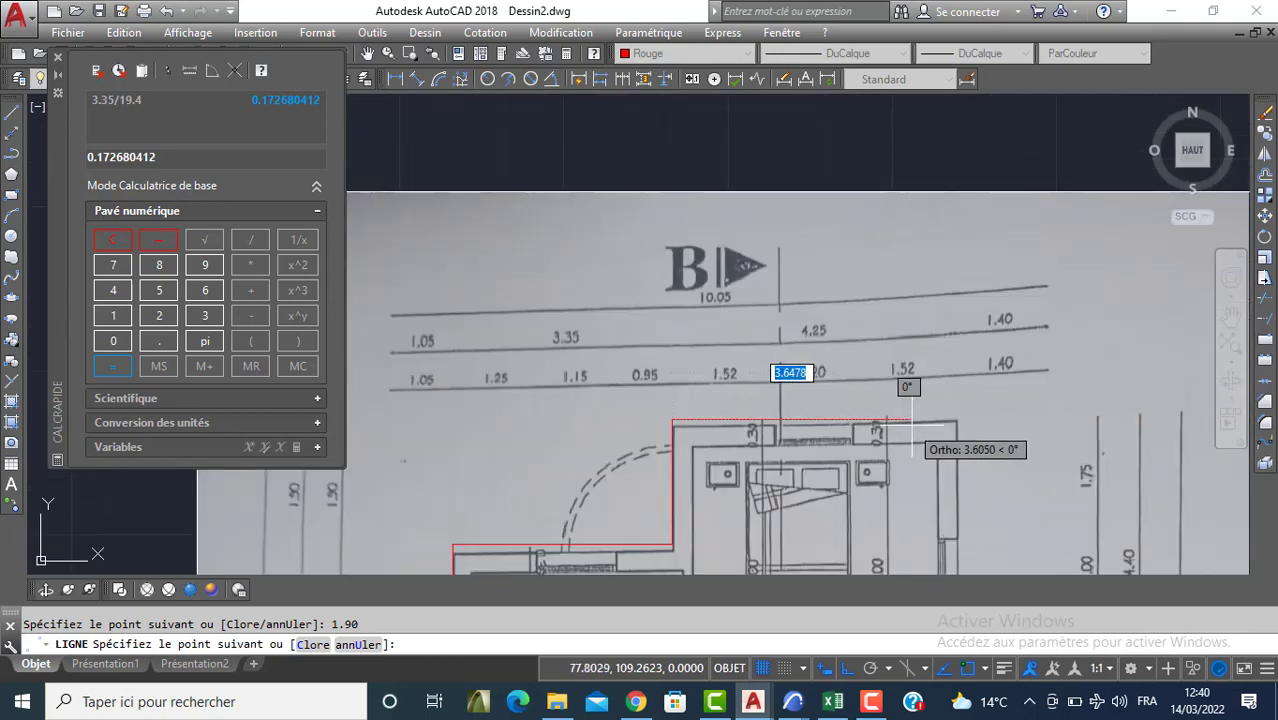
{"action": "type", "text": "4.25"}
{"action": "key", "text": "Return"}
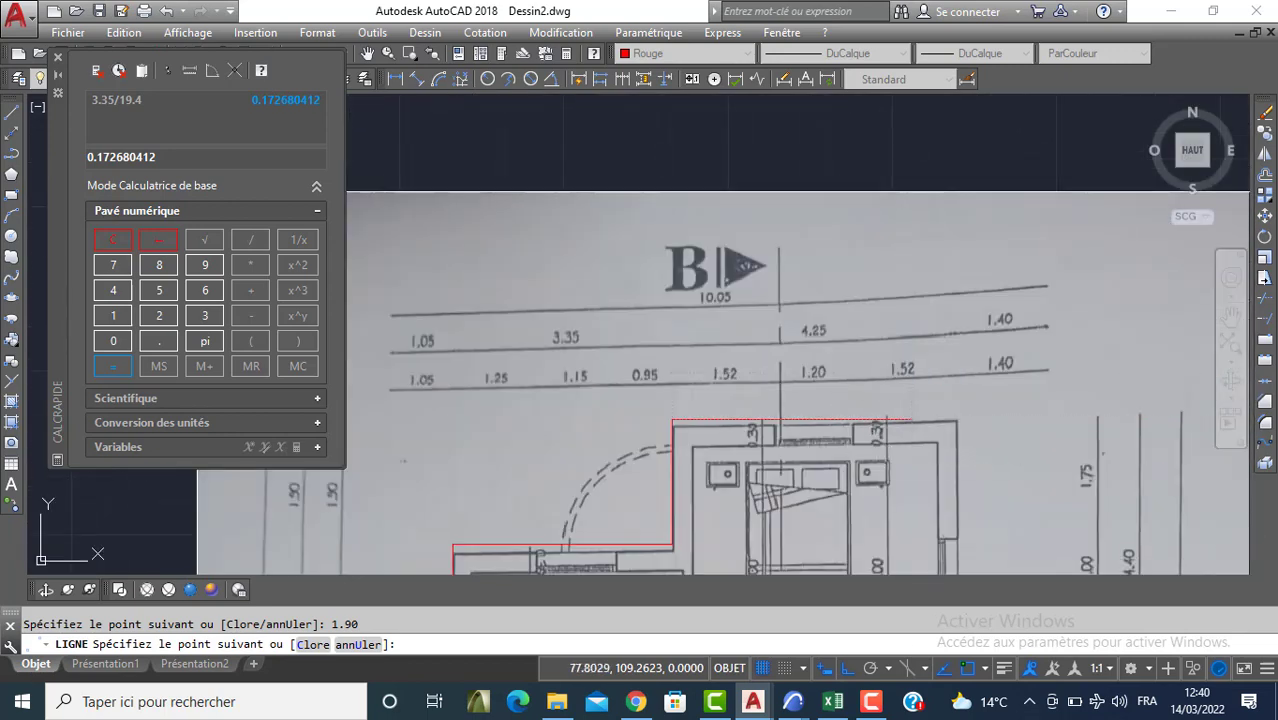
Continue the outline 4.4 down the right bedroom's outer wall and 1.4 to the right above the drying area
{"action": "middle_click_drag", "start_coordinate": [917, 468], "coordinate": [879, 315]}
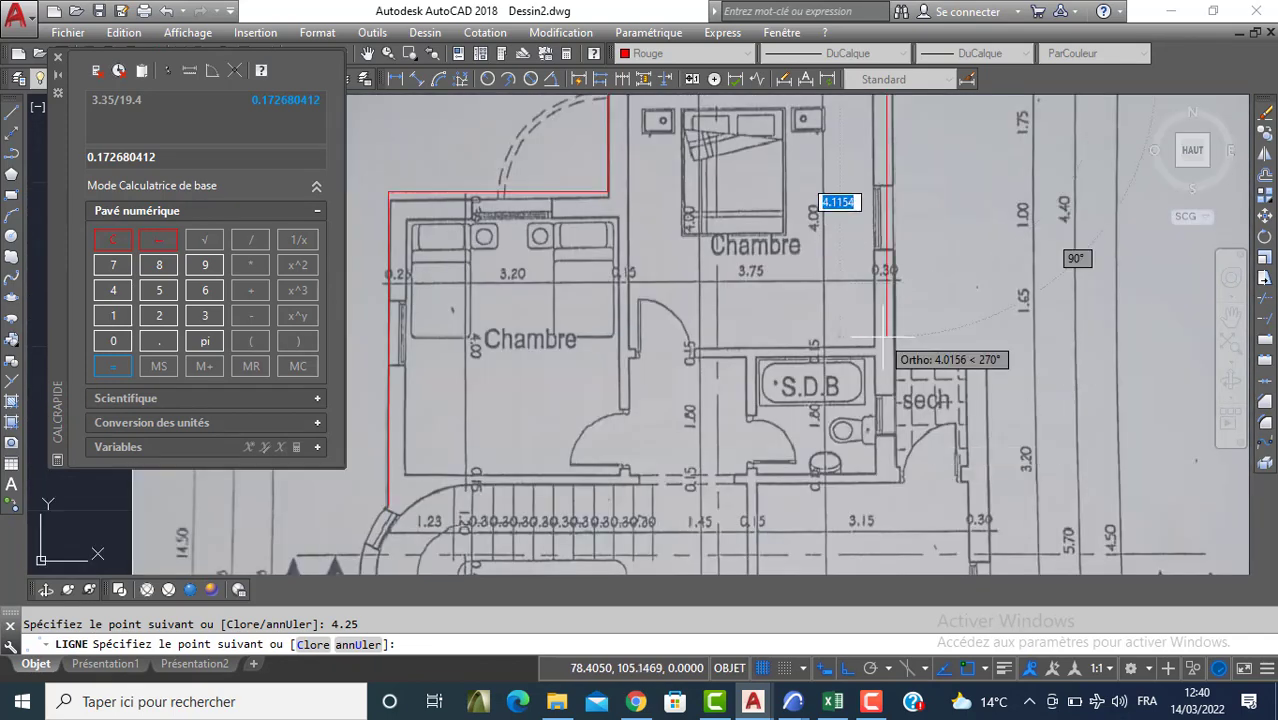
{"action": "type", "text": "4.4"}
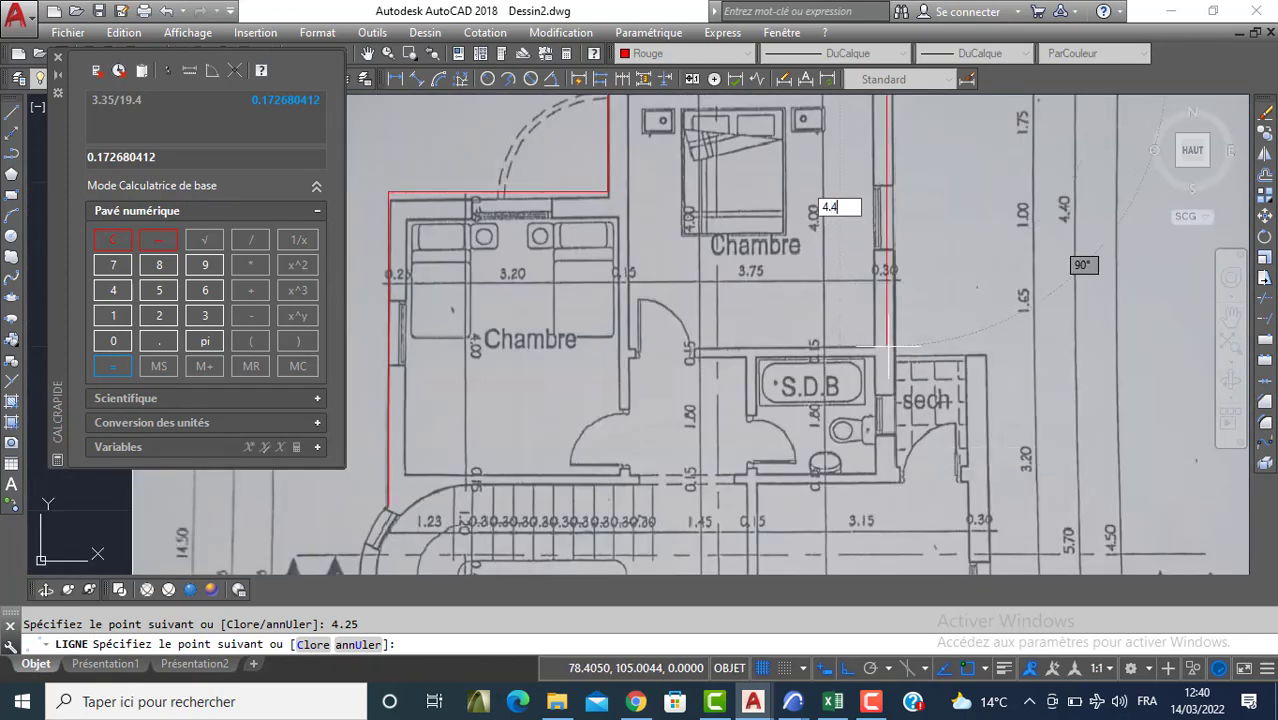
{"action": "key", "text": "Return"}
{"action": "type", "text": "1"}
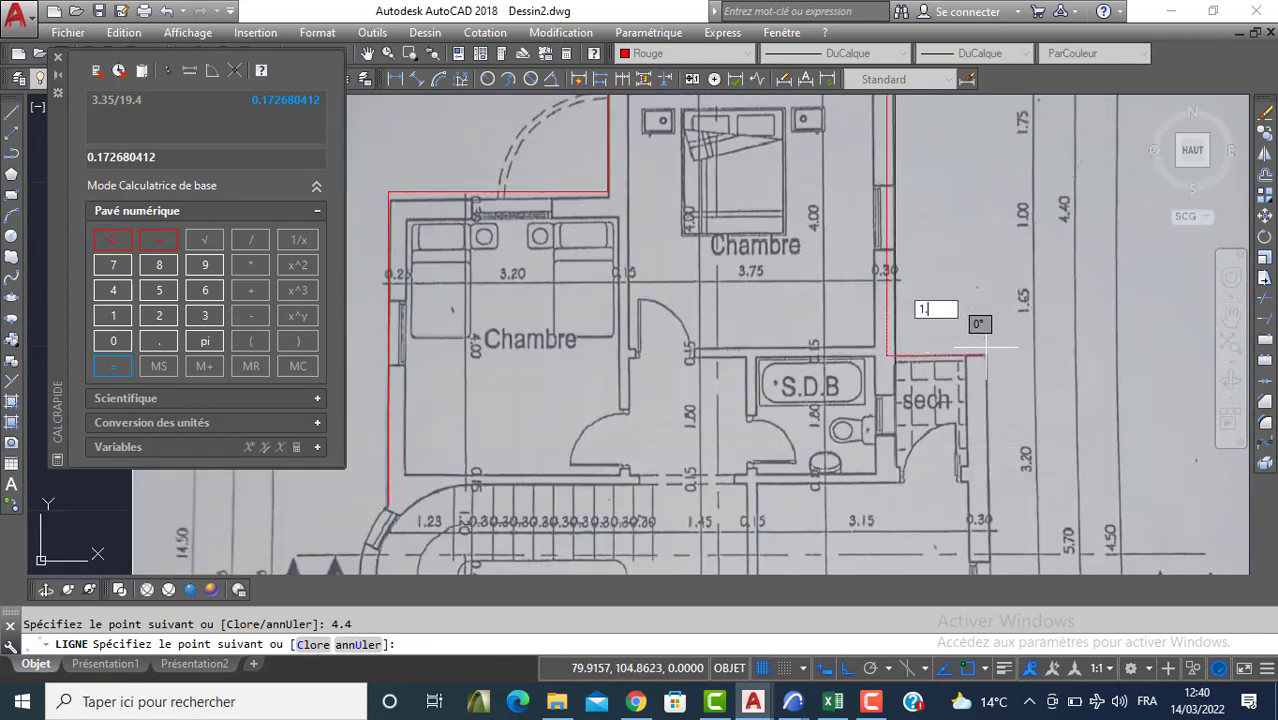
{"action": "type", "text": ".4"}
{"action": "key", "text": "Return"}
Continue the outline 5.7 down the kitchen's outer wall and 1 to the left below the kitchen corner
{"action": "middle_click_drag", "start_coordinate": [978, 405], "coordinate": [932, 230]}
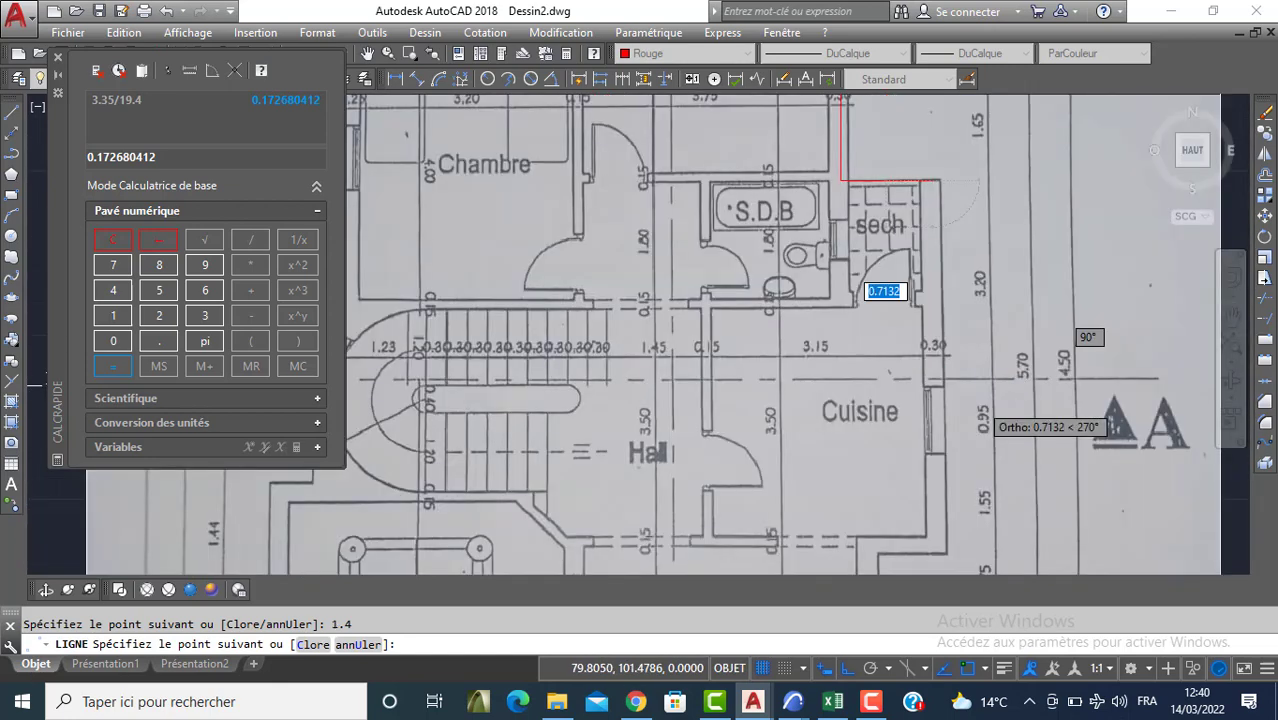
{"action": "type", "text": "5."}
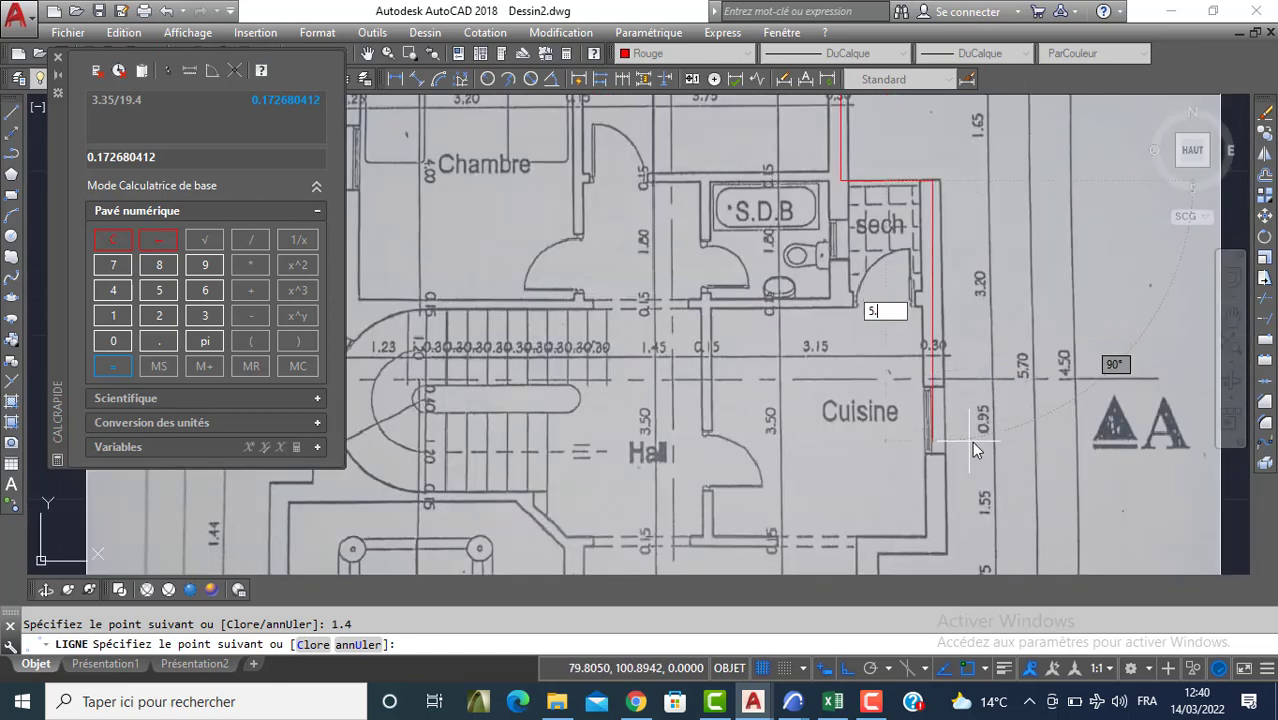
{"action": "type", "text": "7"}
{"action": "key", "text": "Return"}
{"action": "middle_click_drag", "start_coordinate": [960, 430], "coordinate": [907, 340]}
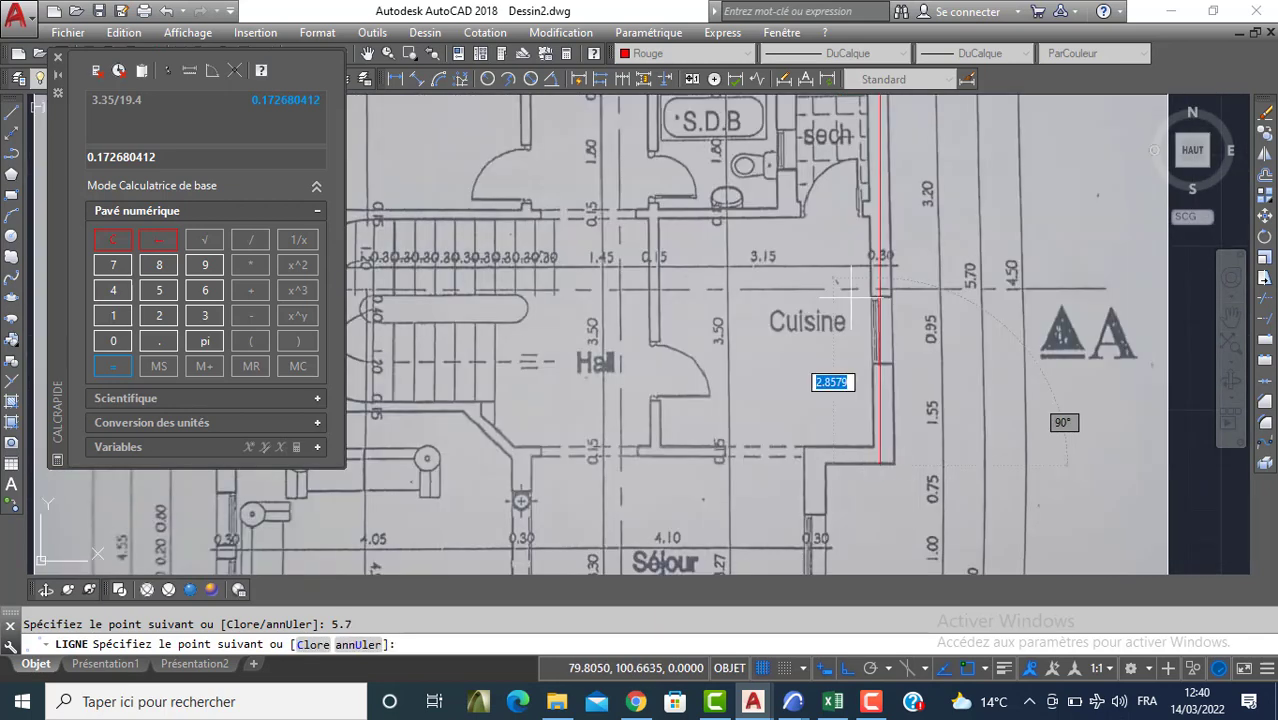
{"action": "middle_click_drag", "start_coordinate": [727, 445], "coordinate": [692, 343]}
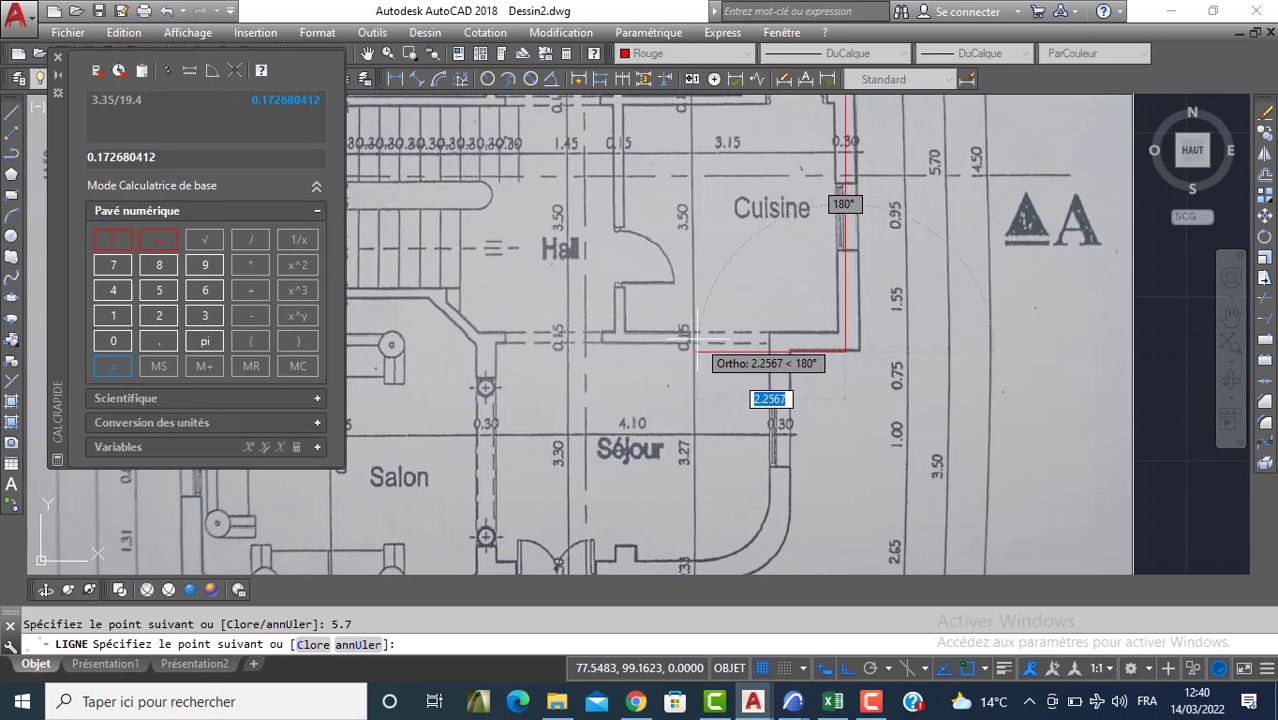
{"action": "type", "text": "1"}
{"action": "key", "text": "Return"}
Continue the outline 3.5 down the living room's outer wall and 4.4 to the left along the entrance wall
{"action": "scroll", "coordinate": [740, 383], "scroll_direction": "down", "scroll_amount": 2}
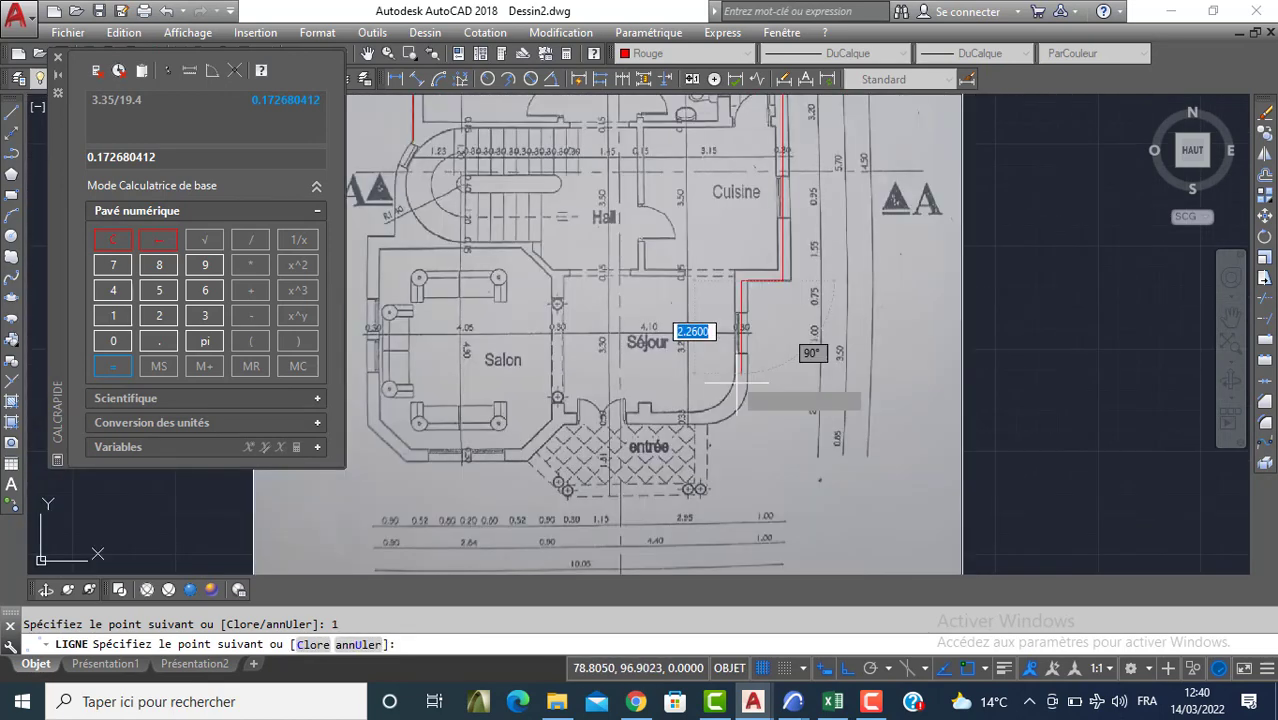
{"action": "scroll", "coordinate": [738, 400], "scroll_direction": "up", "scroll_amount": 2}
{"action": "type", "text": "3."}
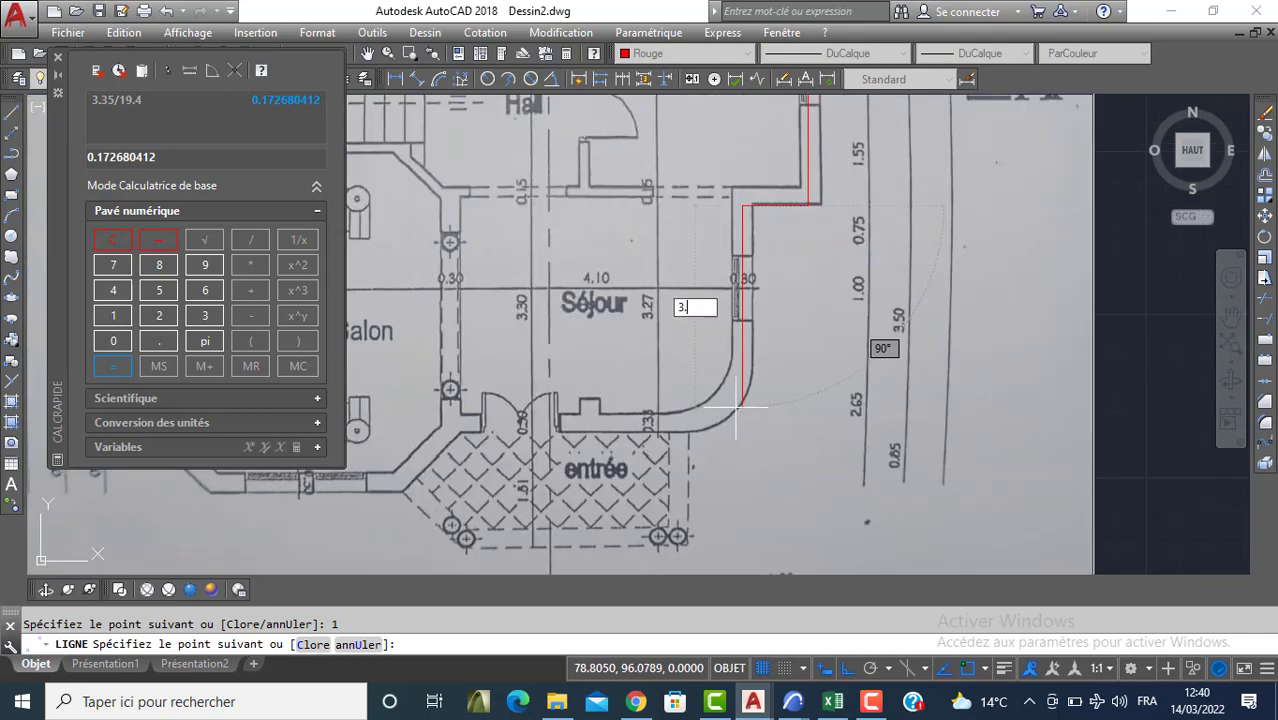
{"action": "type", "text": "5"}
{"action": "key", "text": "Return"}
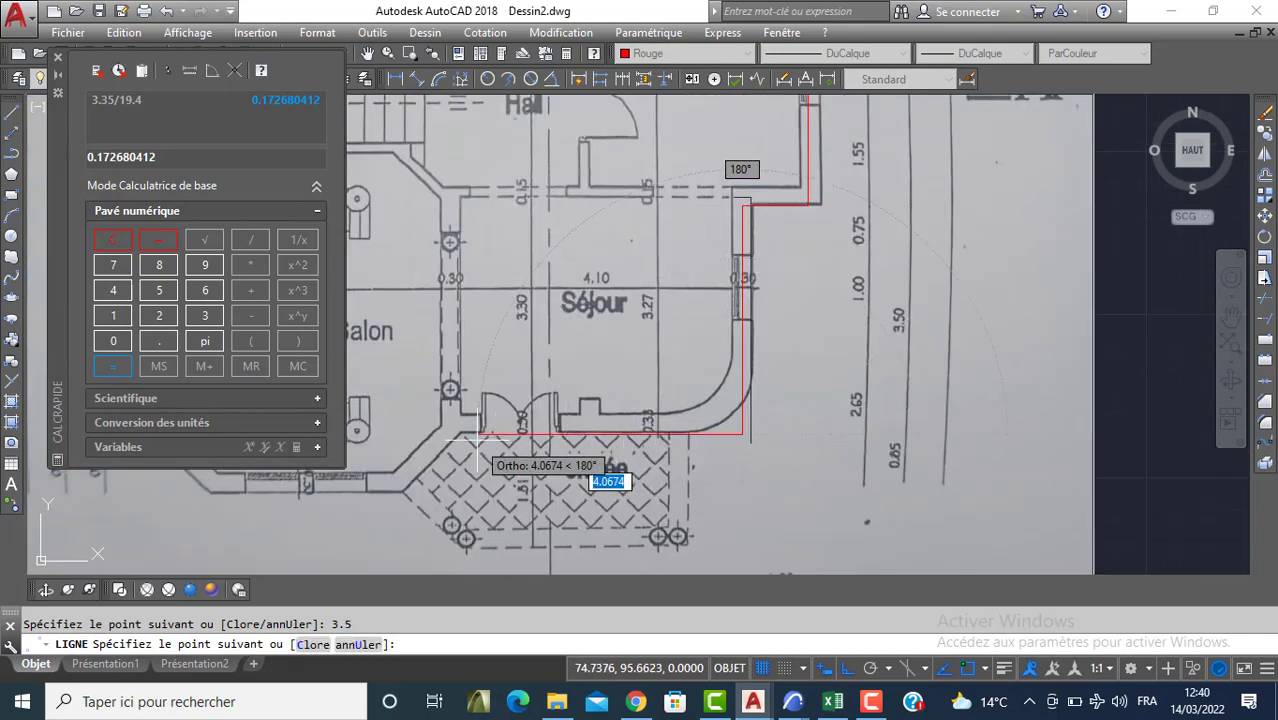
{"action": "middle_click_drag", "start_coordinate": [473, 437], "coordinate": [477, 320]}
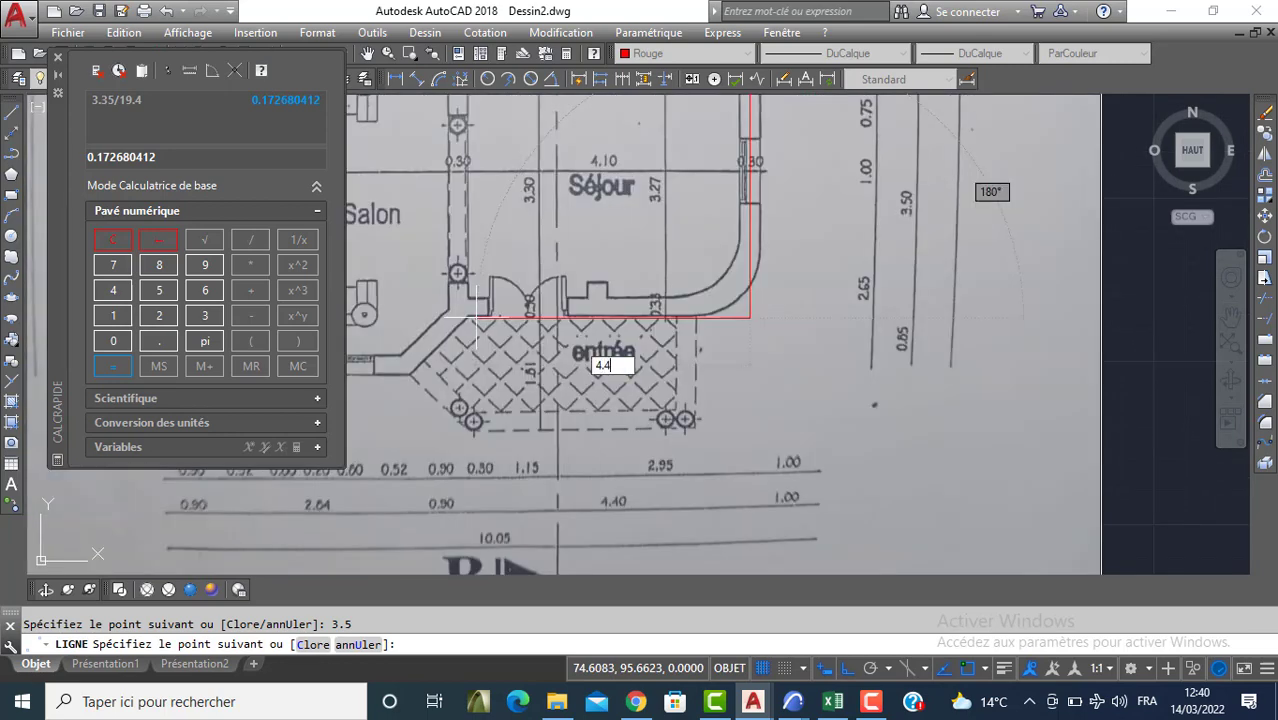
{"action": "key", "text": "Return"}
{"action": "middle_click_drag", "start_coordinate": [453, 356], "coordinate": [668, 301]}
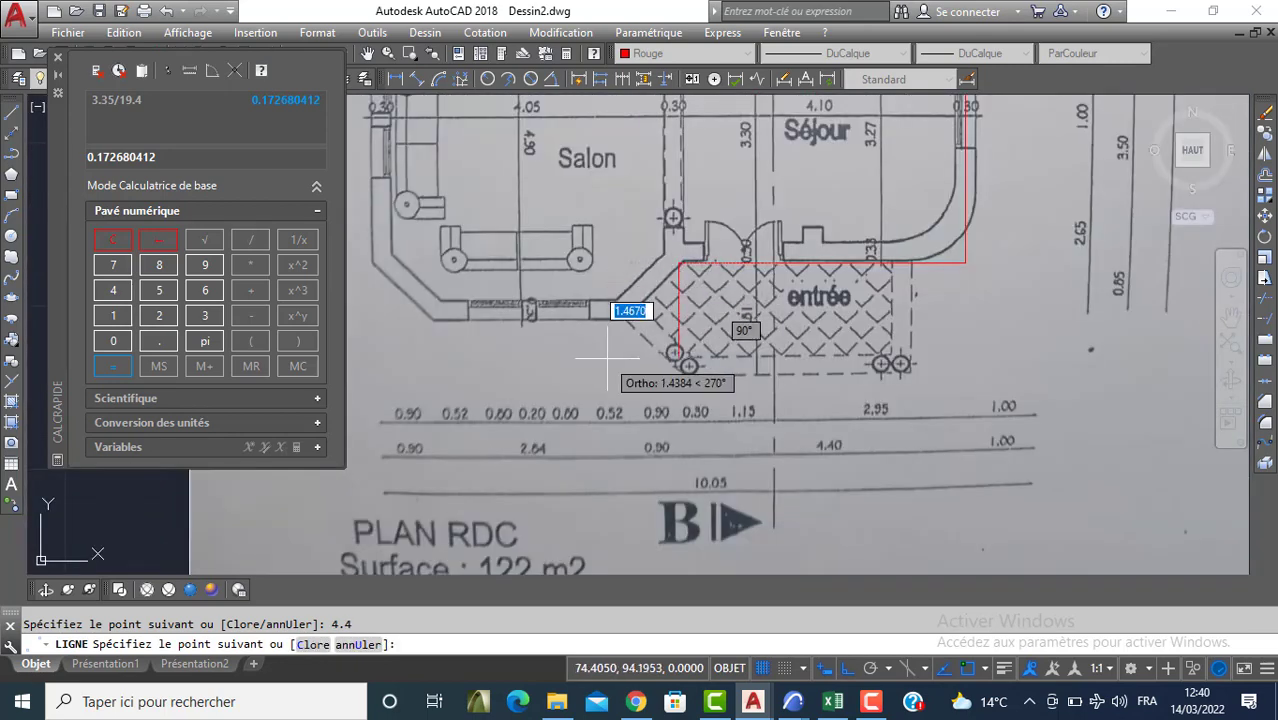
{"action": "scroll", "coordinate": [680, 272], "scroll_direction": "up", "scroll_amount": 2}
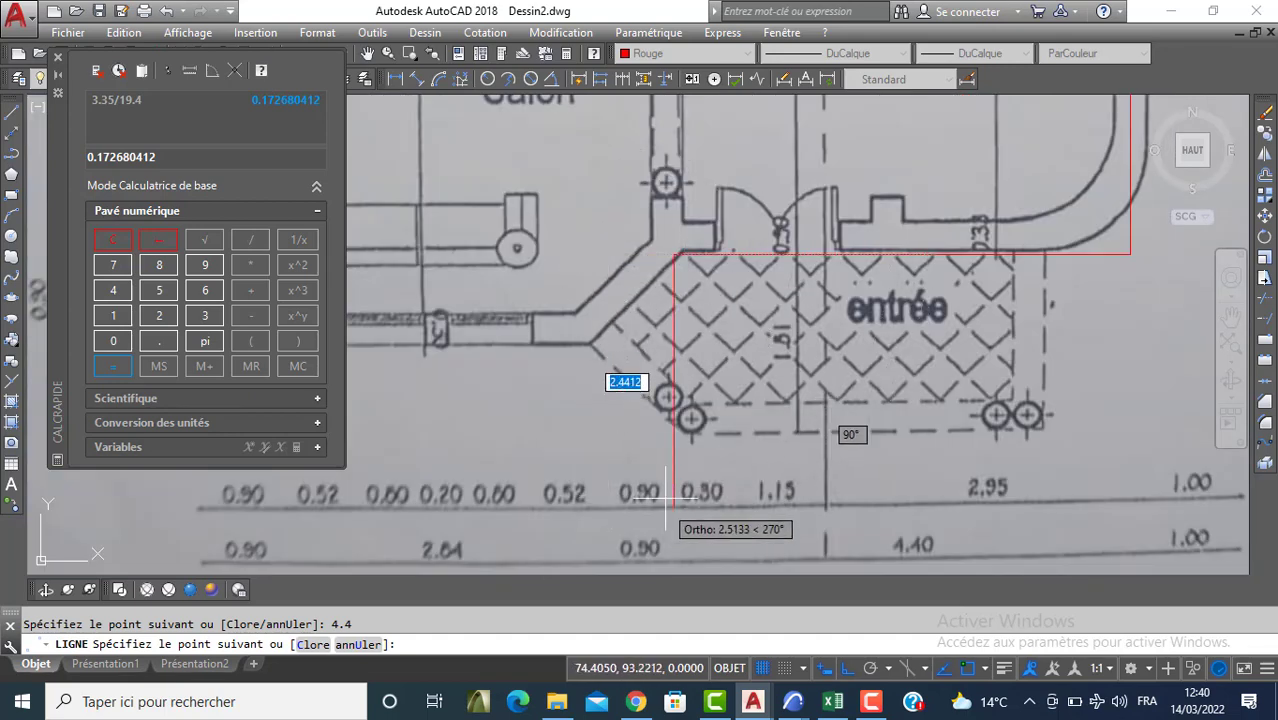
{"action": "middle_click_drag", "start_coordinate": [811, 373], "coordinate": [659, 379]}
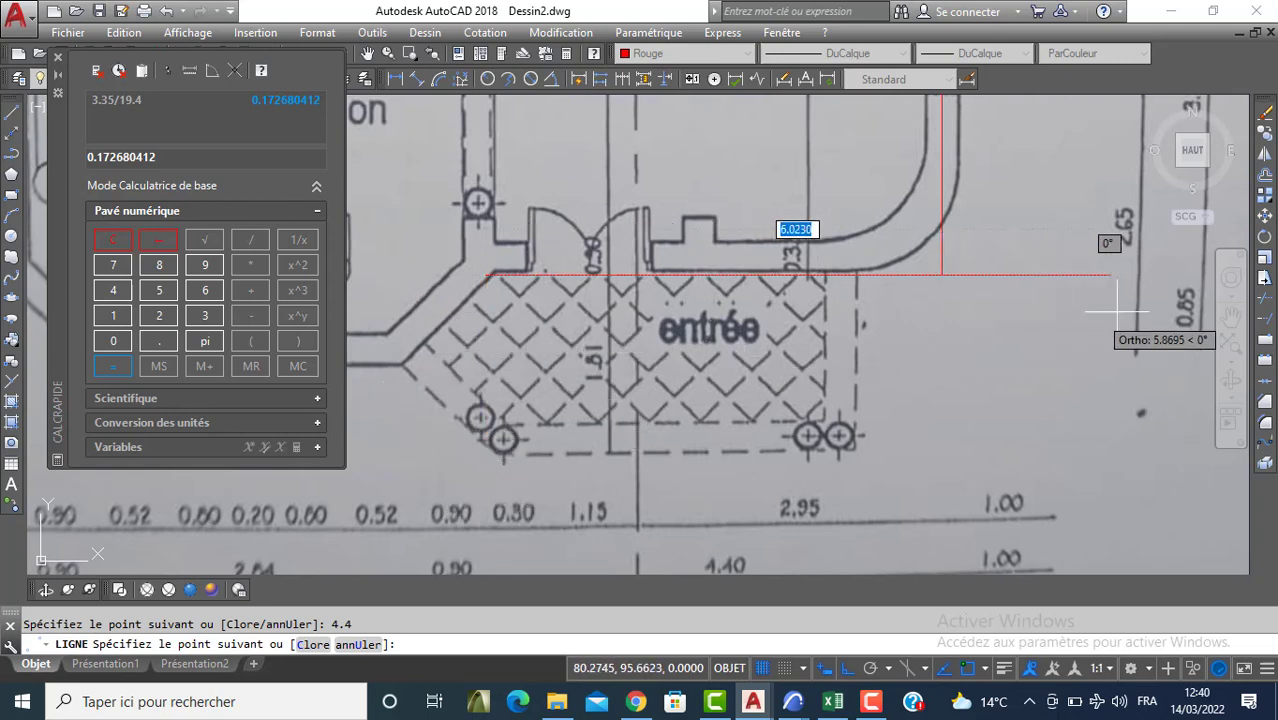
{"action": "mouse_move", "coordinate": [497, 383]}
{"action": "middle_mouse_down"}
{"action": "mouse_move", "coordinate": [621, 368]}
{"action": "mouse_move", "coordinate": [595, 371]}
{"action": "middle_mouse_up"}
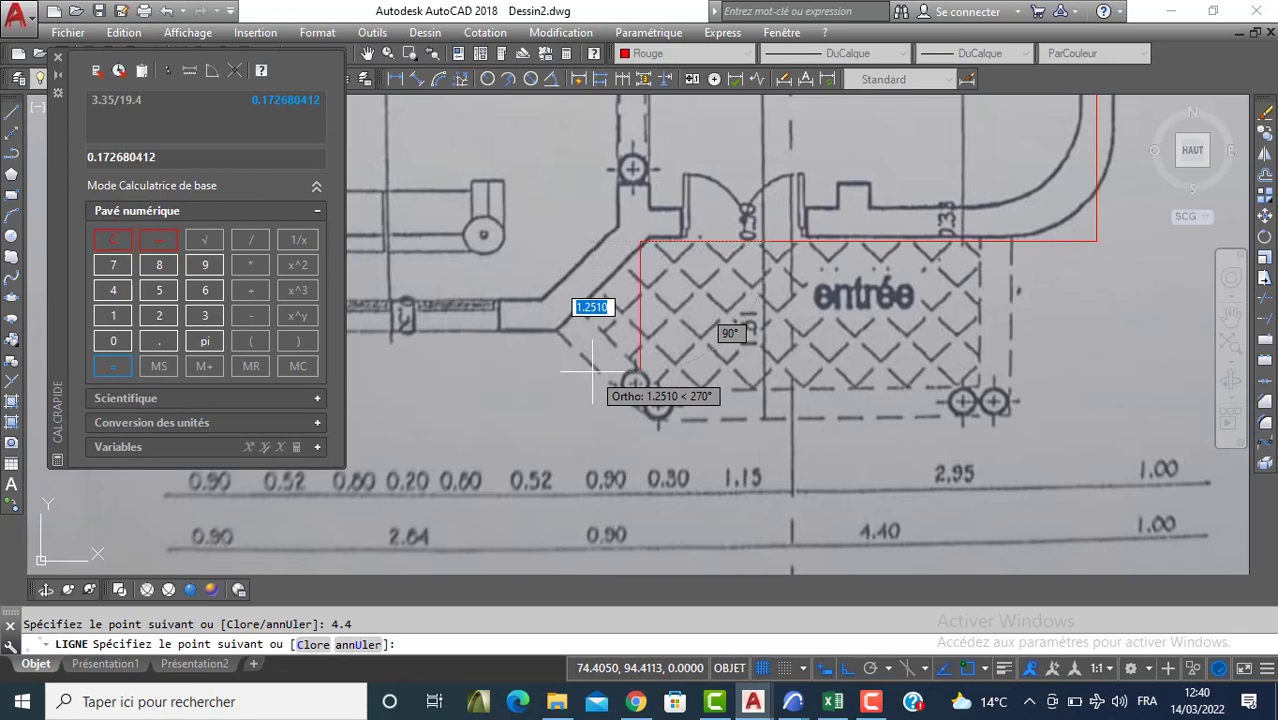
{"action": "type", "text": ".9"}
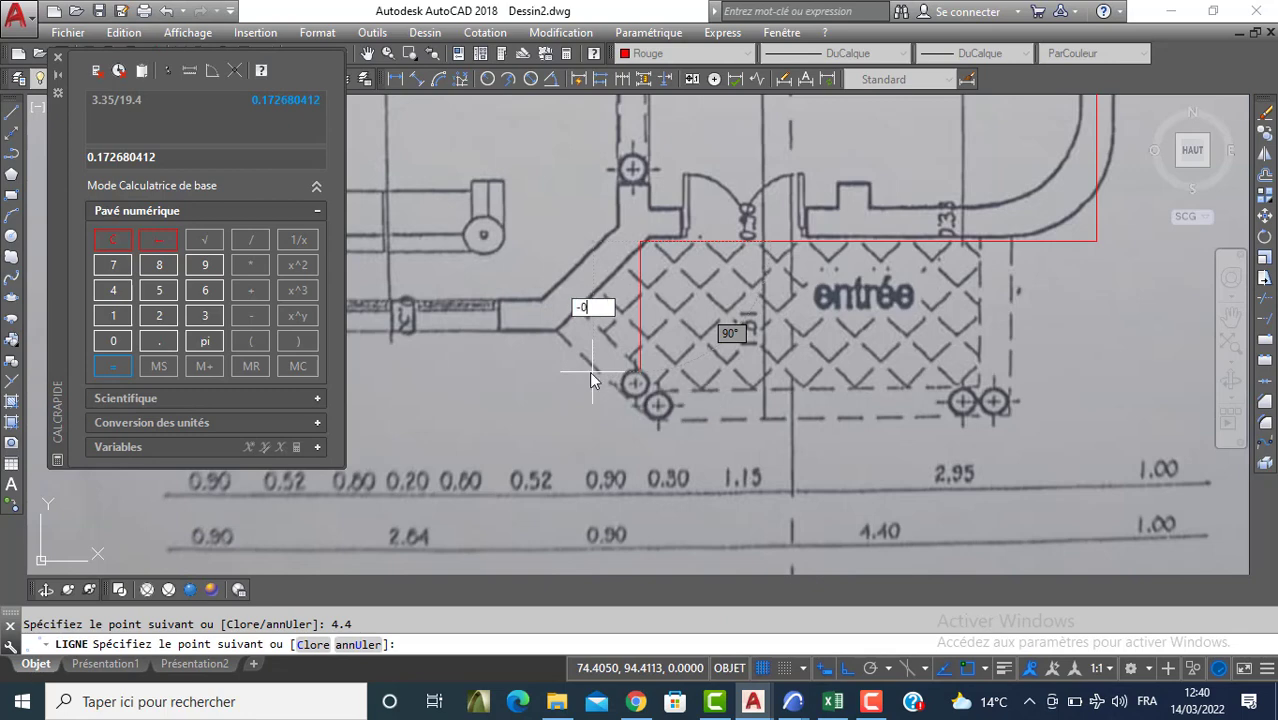
{"action": "key", "text": "Return"}
{"action": "type", "text": "9"}
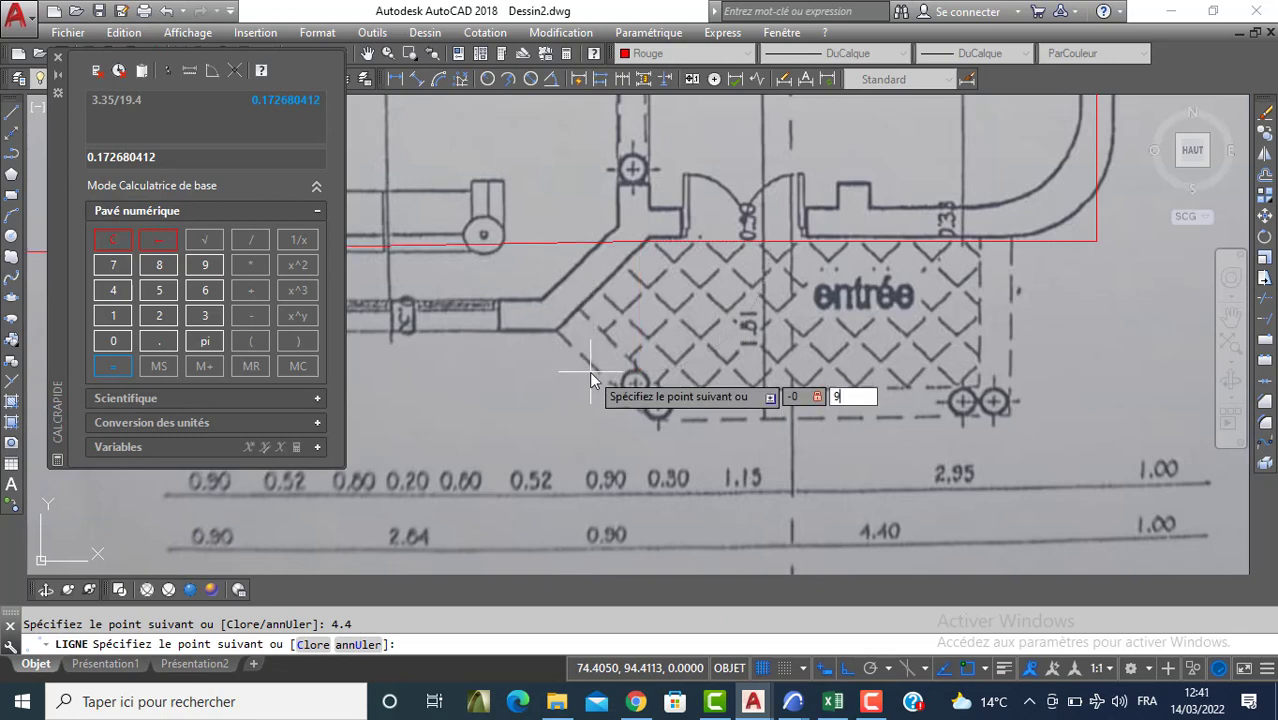
{"action": "key", "text": "Escape"}
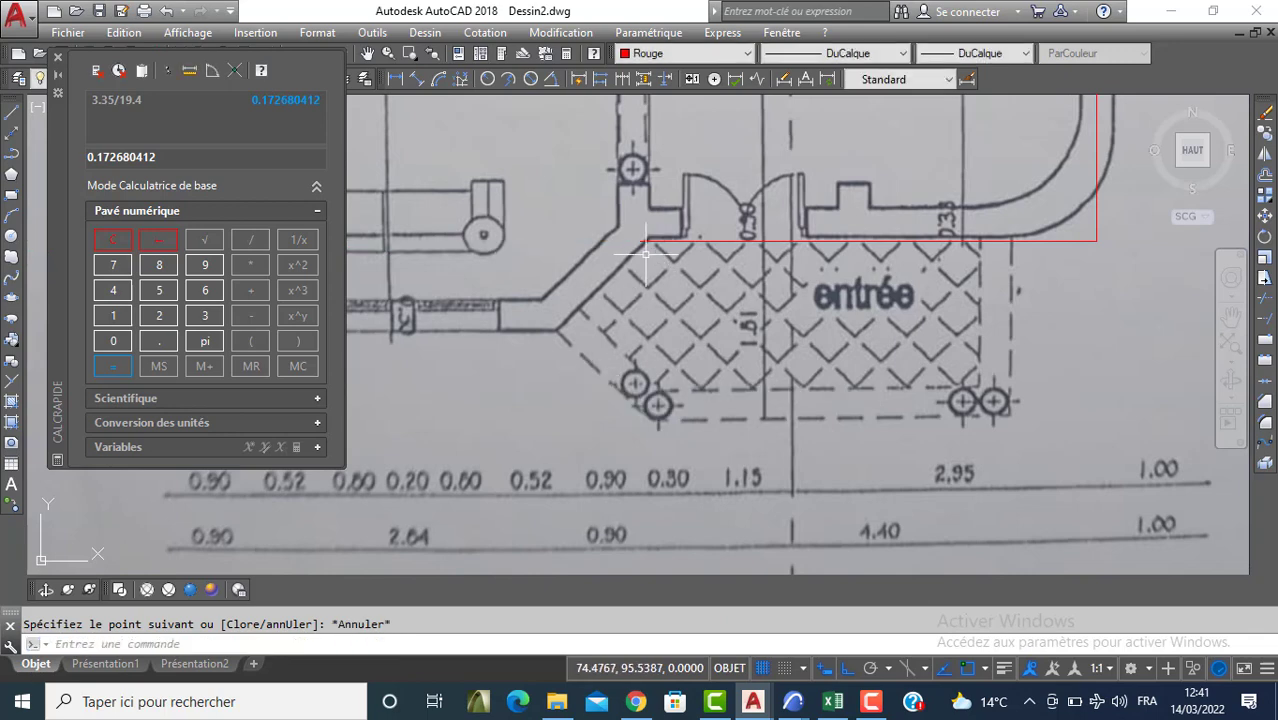
Draw the diagonal outline segment from the entrance wall's left end to the salon's front wall, with relative offset -0.9, -0.85
{"action": "key", "text": "space"}
{"action": "left_click", "coordinate": [640, 241]}
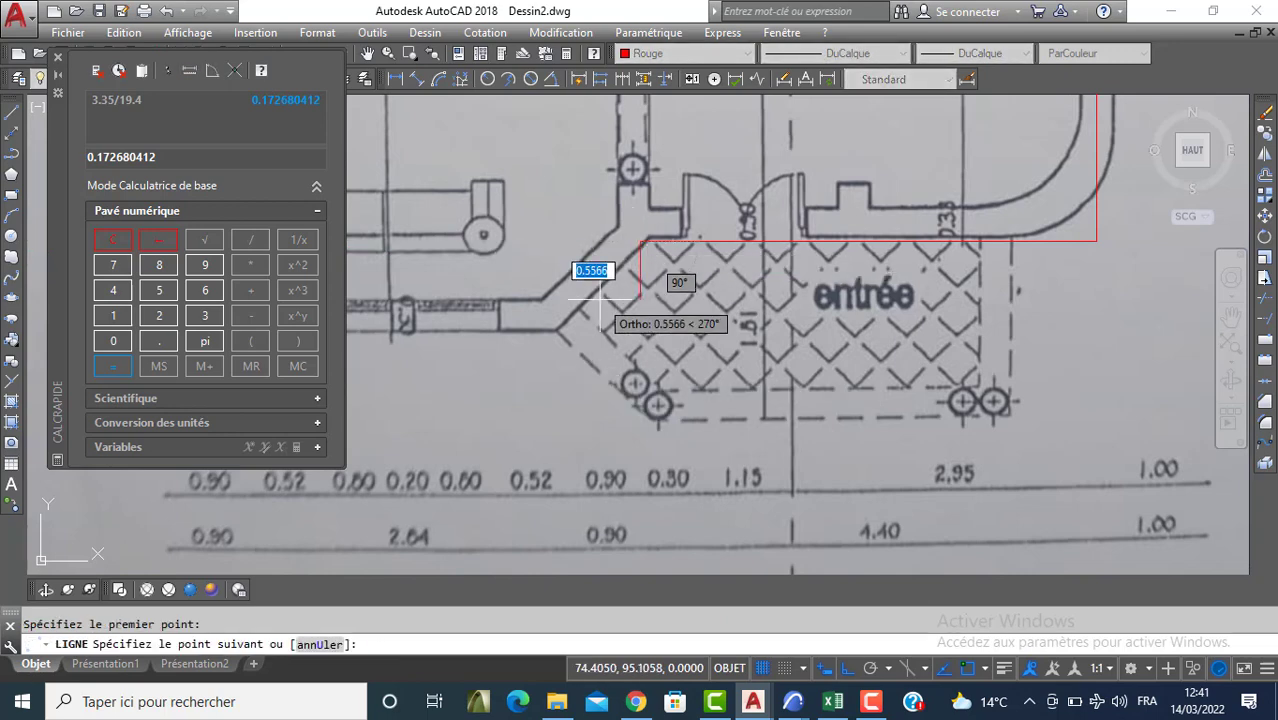
{"action": "type", "text": "-0.9"}
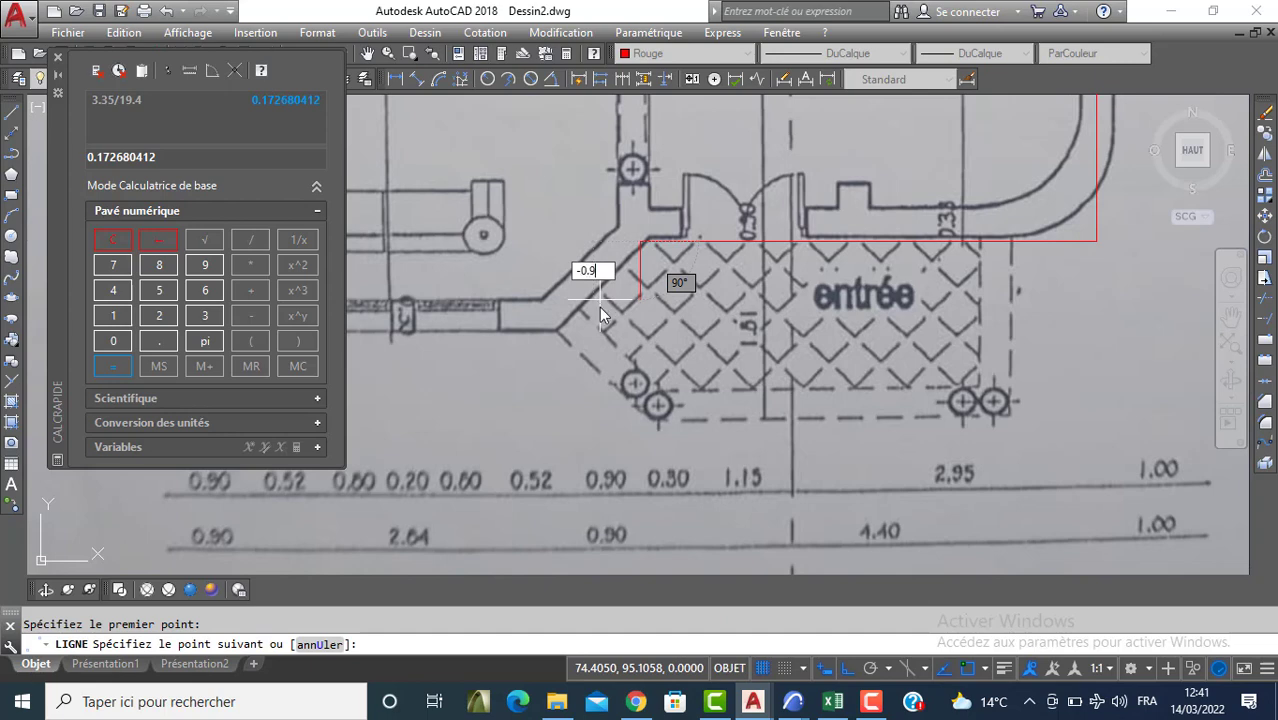
{"action": "key", "text": "BackSpace"}
{"action": "key", "text": "BackSpace"}
{"action": "key", "text": "BackSpace"}
{"action": "key", "text": "BackSpace"}
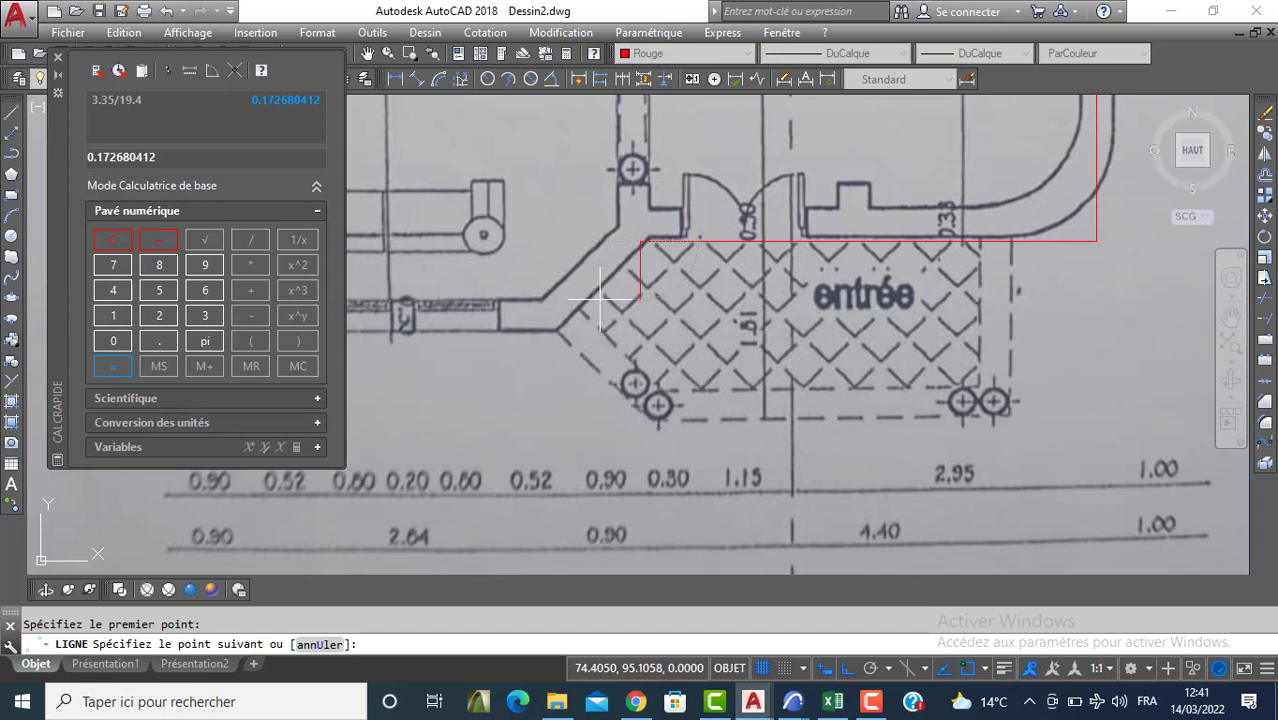
{"action": "type", "text": "-0.9,-0.8"}
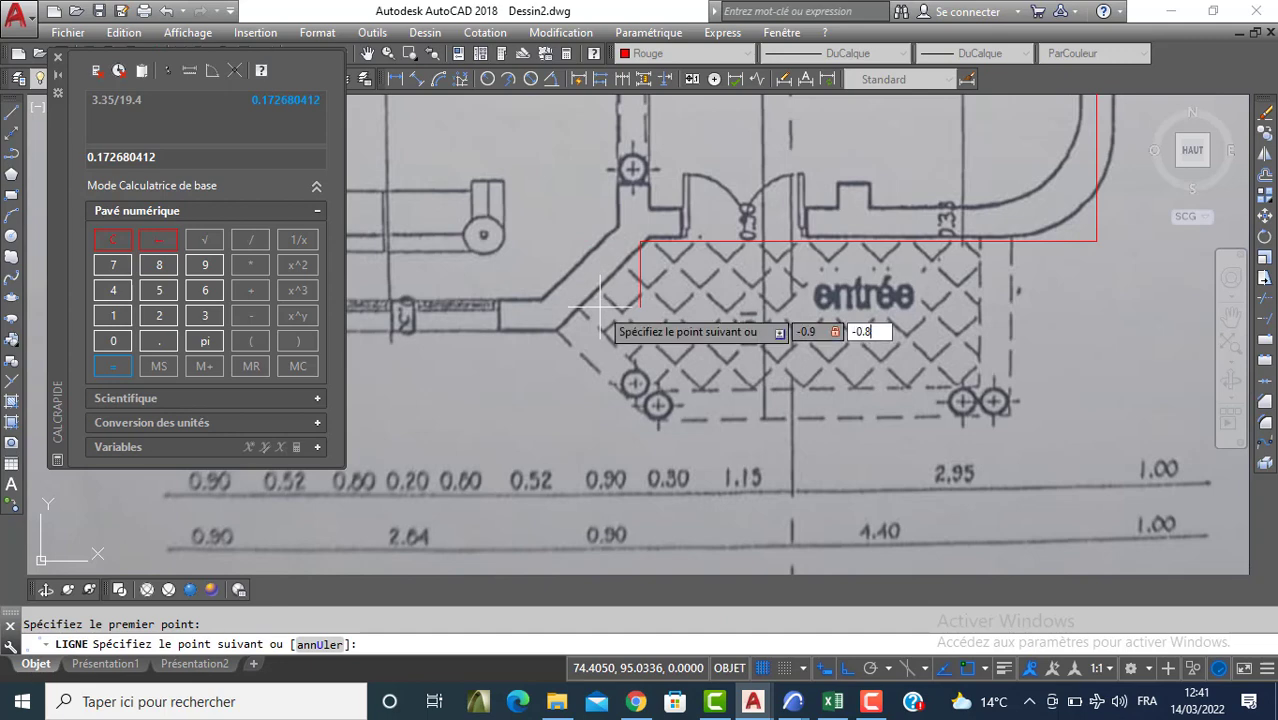
{"action": "type", "text": "5"}
{"action": "key", "text": "Return"}
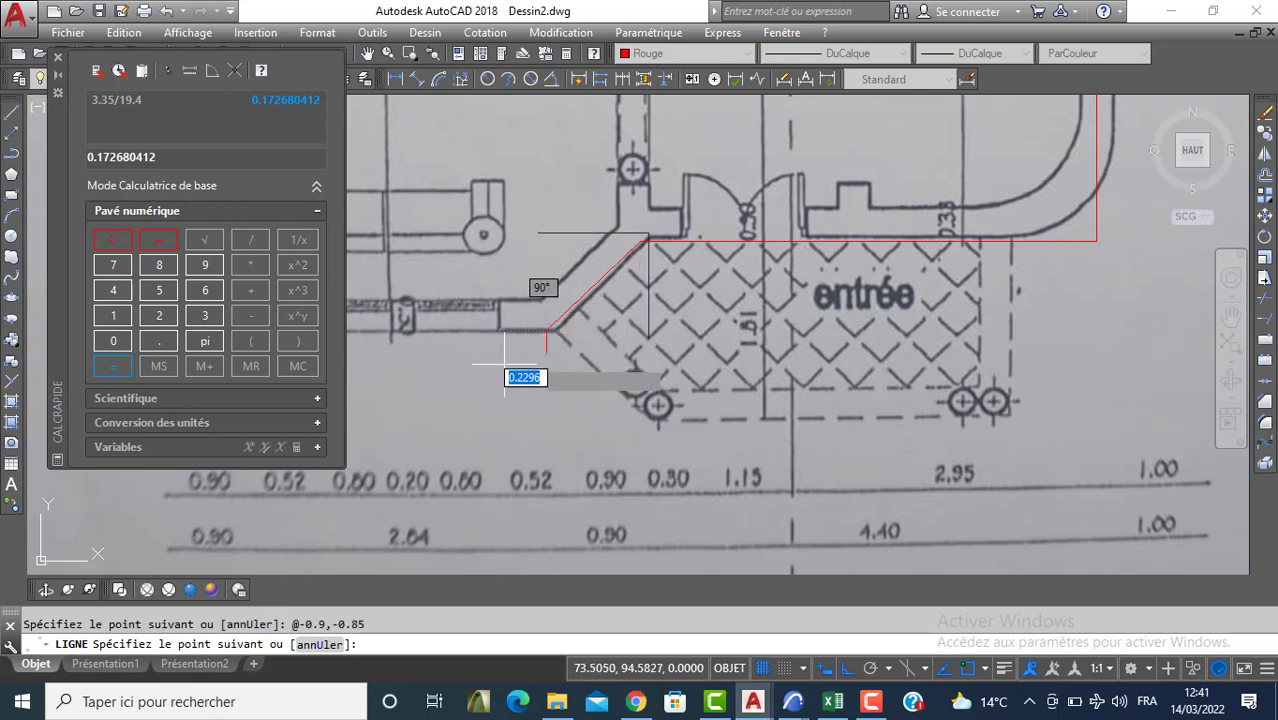
Continue the outline 2.84 to the left along the salon's front wall and diagonally by -0.9, 0.9 around its left corner
{"action": "middle_click_drag", "start_coordinate": [493, 369], "coordinate": [773, 408]}
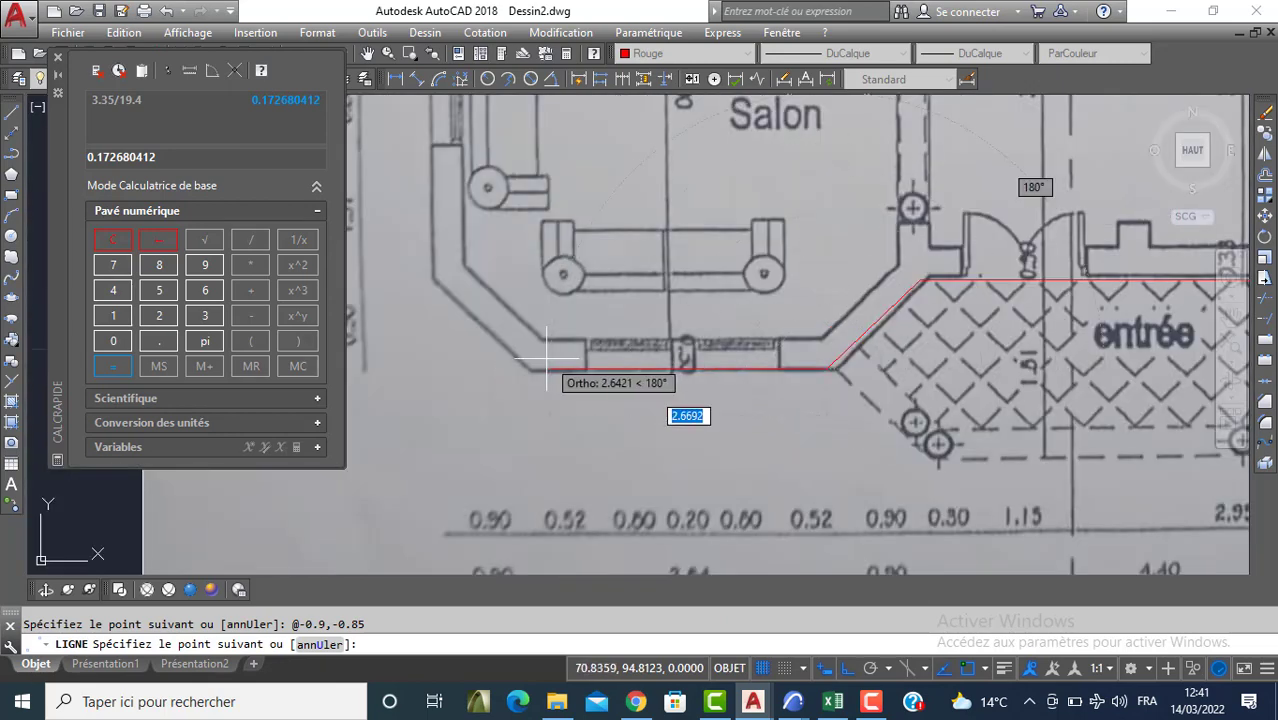
{"action": "middle_click_drag", "start_coordinate": [547, 357], "coordinate": [549, 299]}
{"action": "type", "text": "2."}
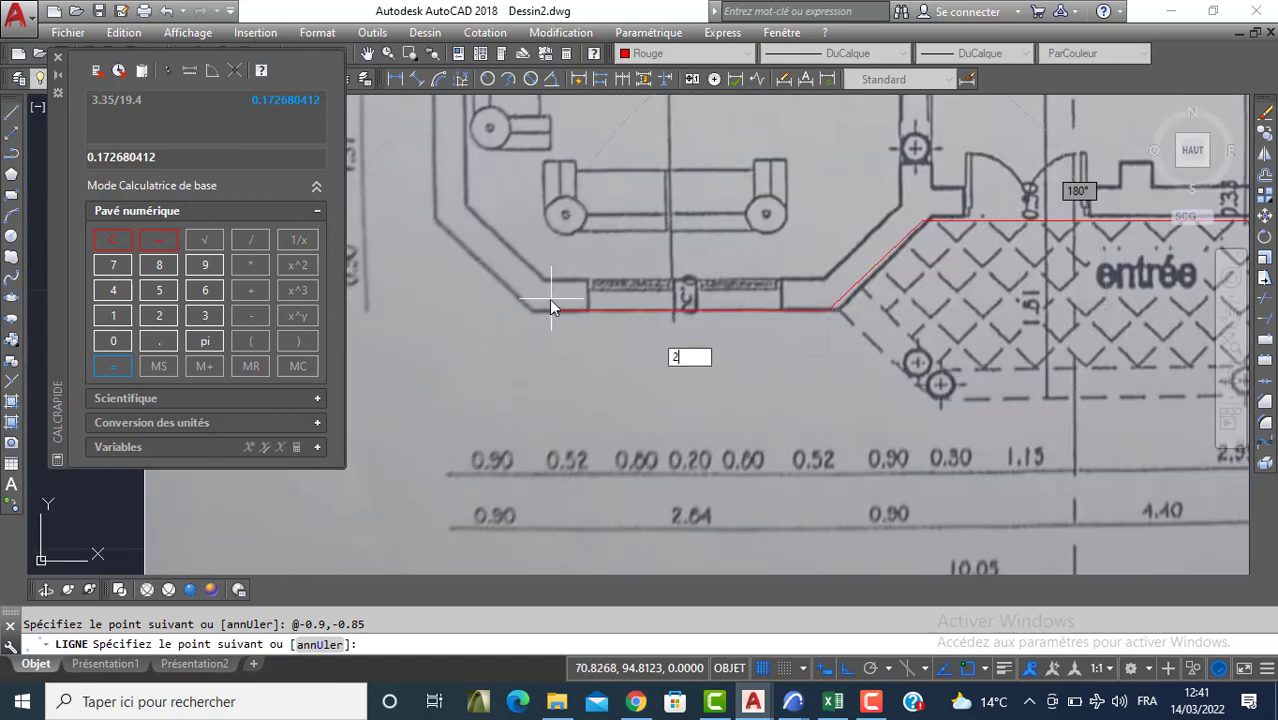
{"action": "type", "text": "84"}
{"action": "key", "text": "Return"}
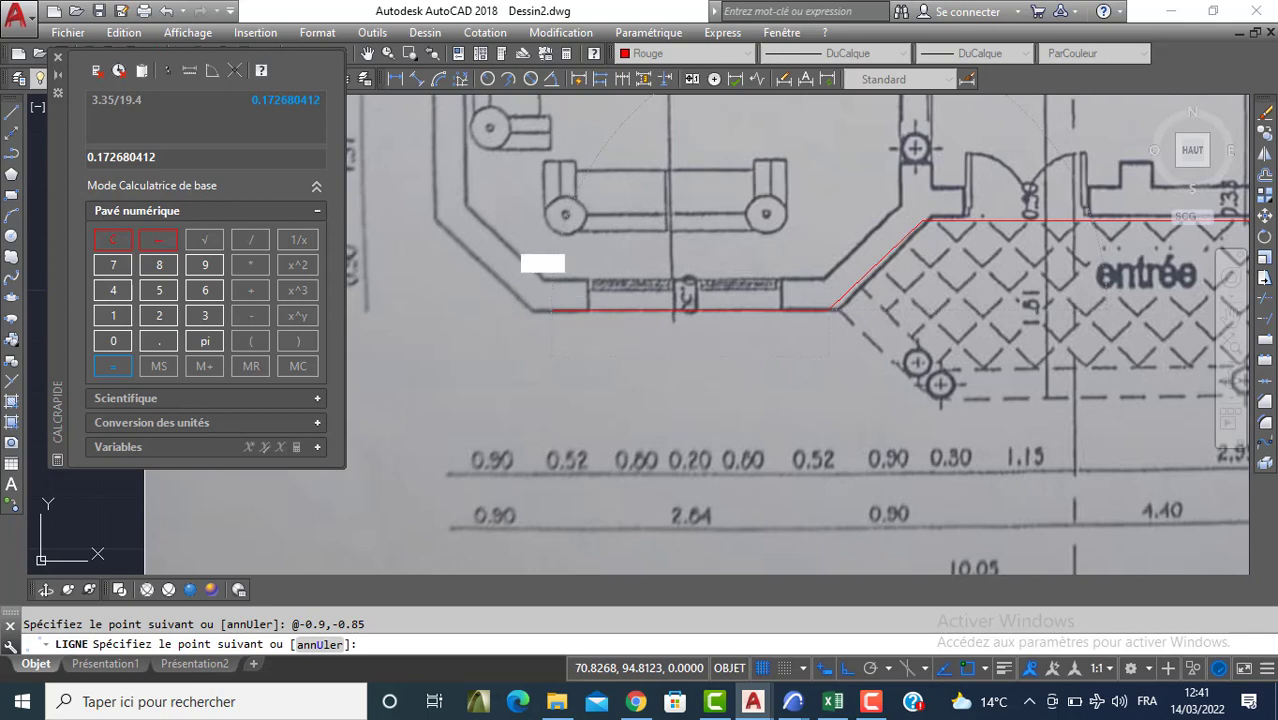
{"action": "middle_click_drag", "start_coordinate": [425, 213], "coordinate": [522, 251]}
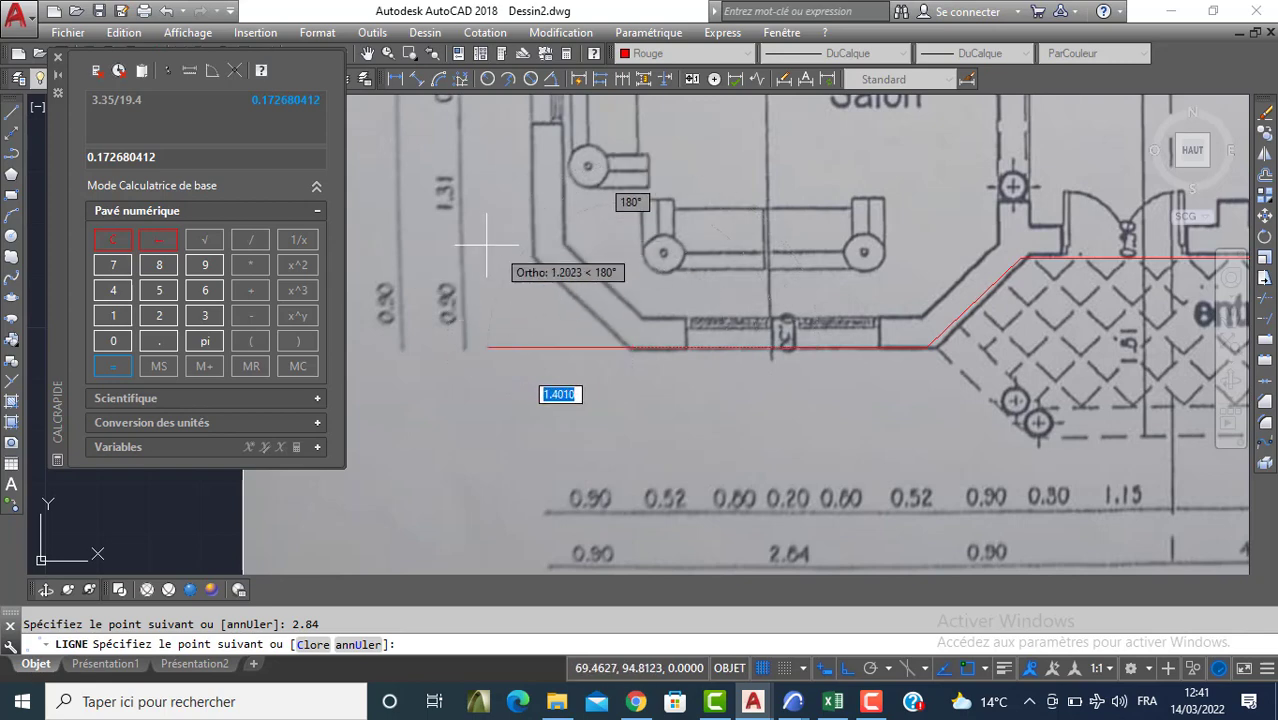
{"action": "type", "text": "-0.9"}
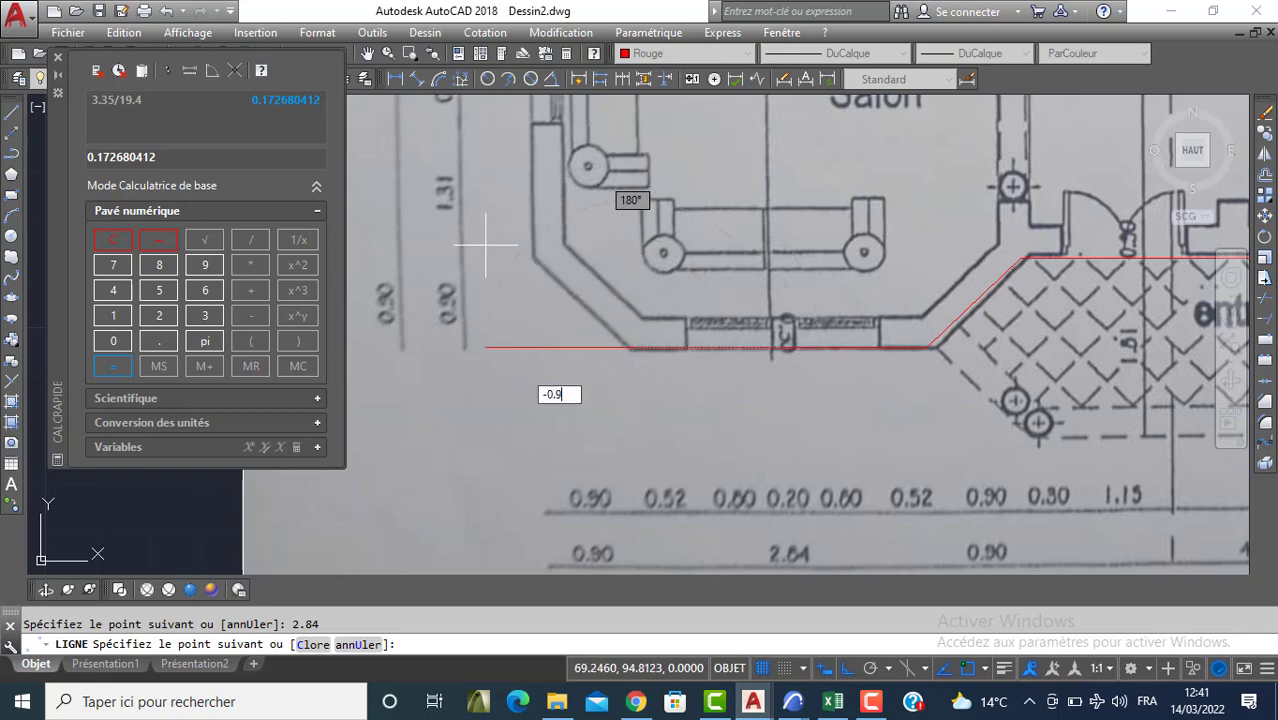
{"action": "key", "text": "Tab"}
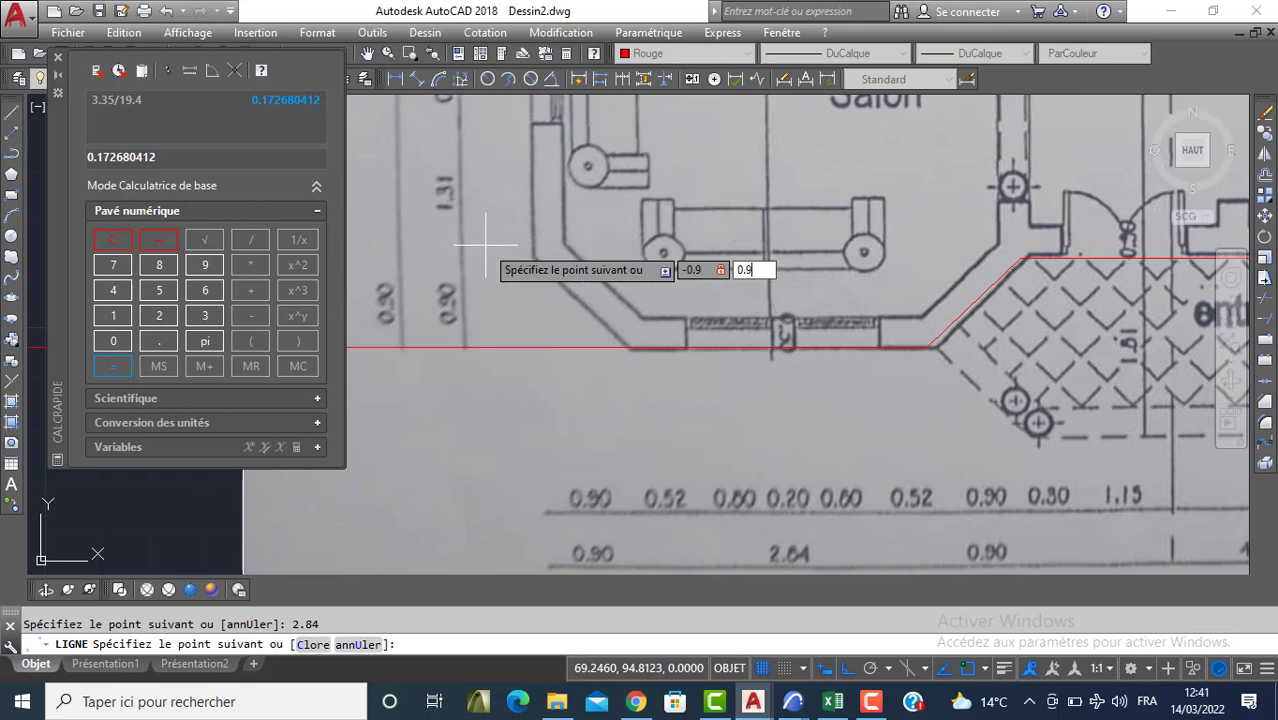
{"action": "key", "text": "Return"}
Continue the outline 4.55 up the salon's left wall, add a short segment right towards the stairwell wall, and end the line
{"action": "middle_click_drag", "start_coordinate": [556, 212], "coordinate": [567, 345]}
{"action": "middle_click_drag", "start_coordinate": [519, 206], "coordinate": [525, 302]}
{"action": "type", "text": "4.55"}
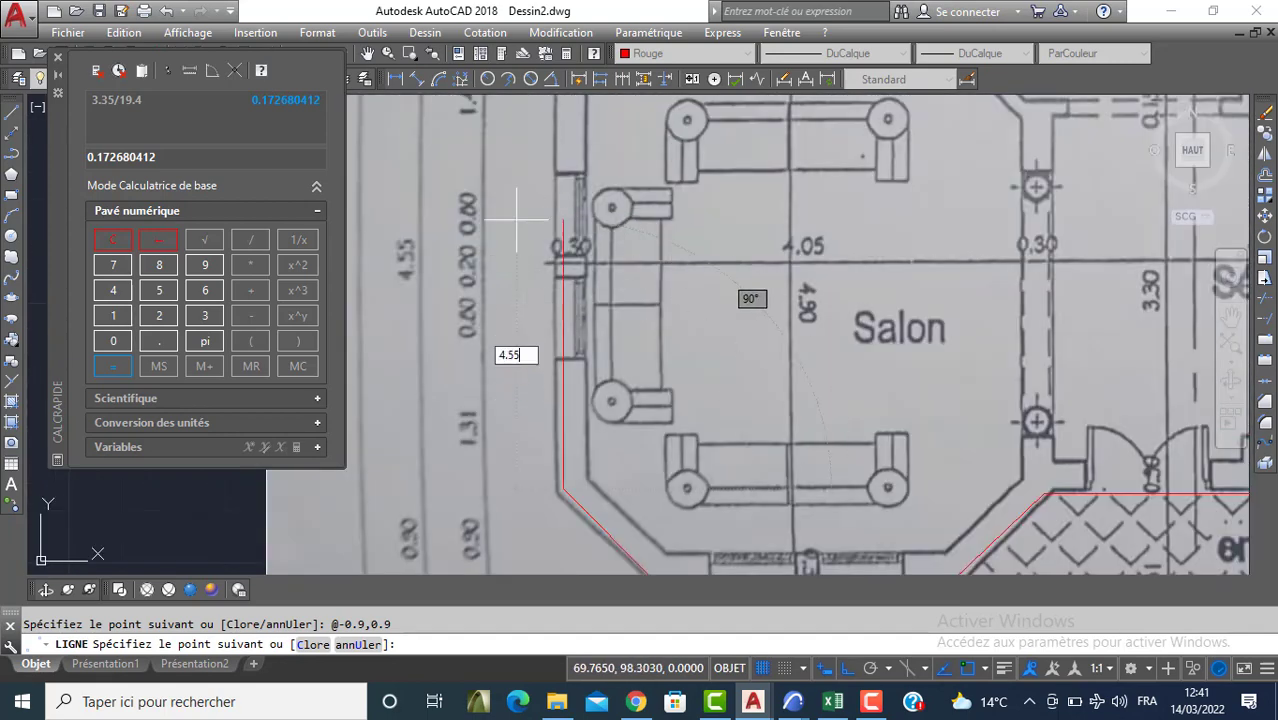
{"action": "key", "text": "Return"}
{"action": "scroll", "coordinate": [535, 245], "scroll_direction": "down", "scroll_amount": 4}
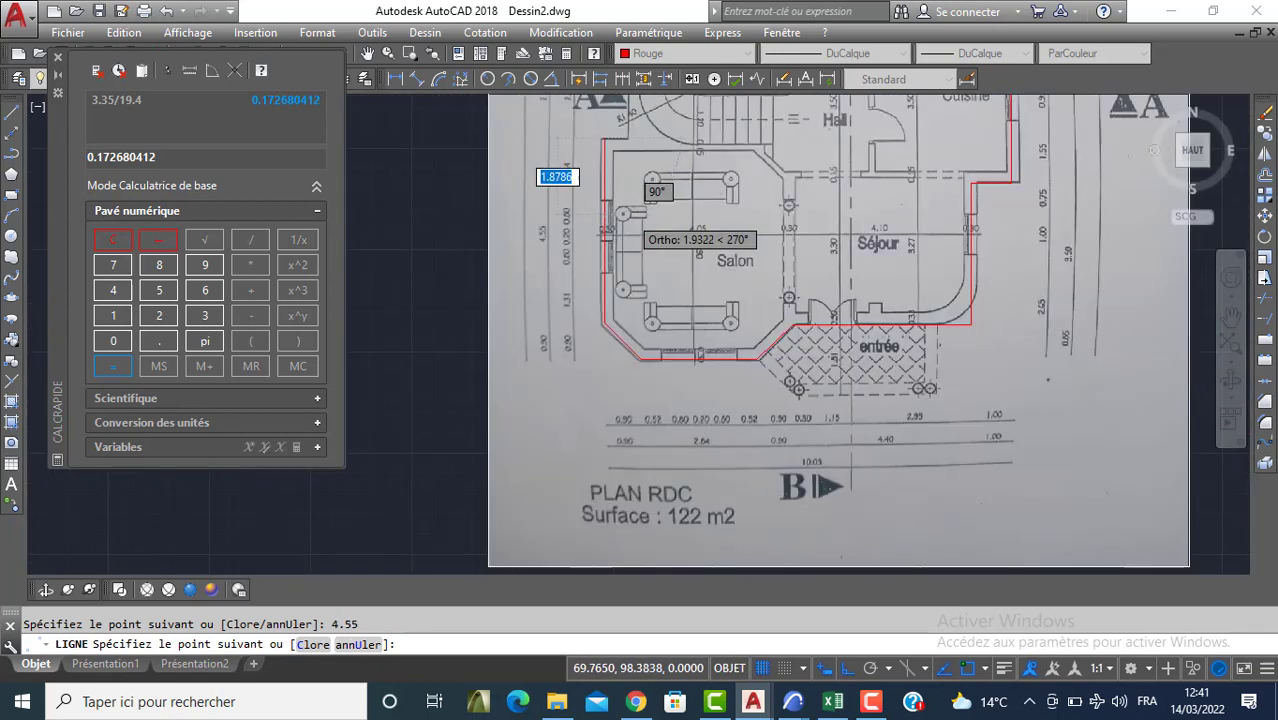
{"action": "scroll", "coordinate": [615, 200], "scroll_direction": "up", "scroll_amount": 3}
{"action": "scroll", "coordinate": [600, 226], "scroll_direction": "up", "scroll_amount": 2}
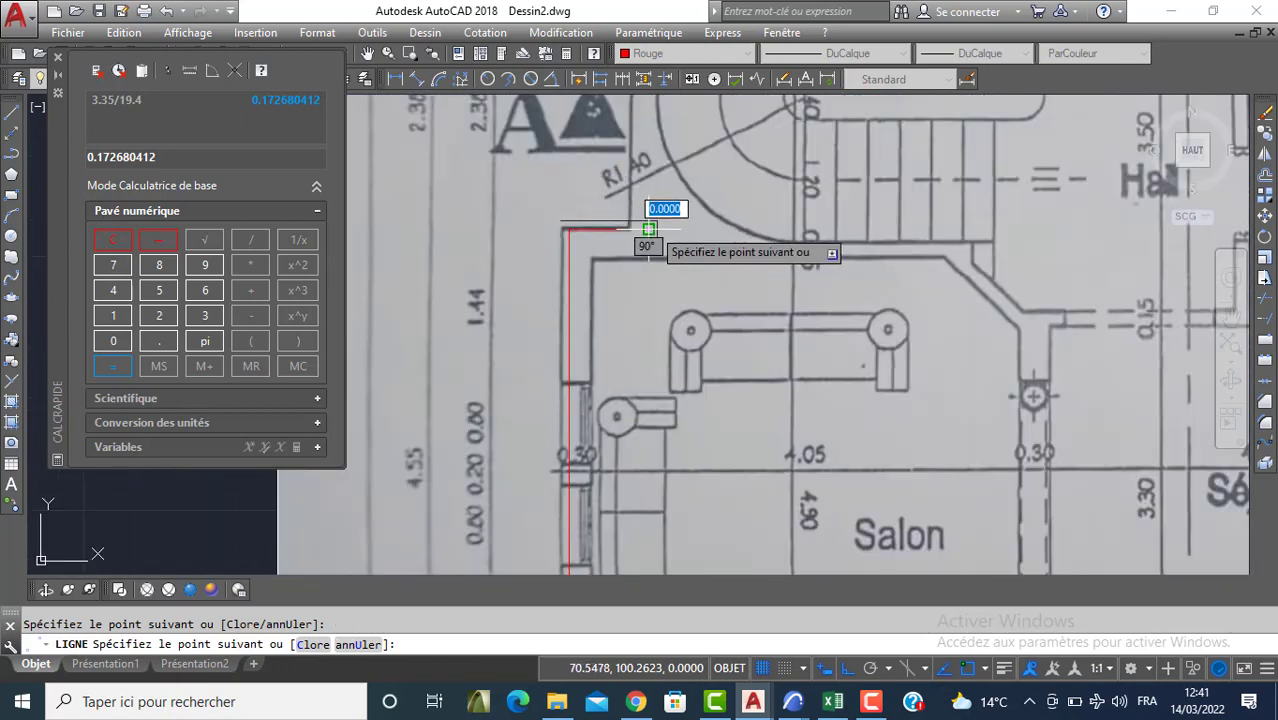
{"action": "key", "text": "Return"}
Fillet the outline's corner between the entrance wall and the living room's right wall with a radius of 1
{"action": "scroll", "coordinate": [655, 232], "scroll_direction": "down", "scroll_amount": 5}
{"action": "scroll", "coordinate": [720, 262], "scroll_direction": "up", "scroll_amount": 3}
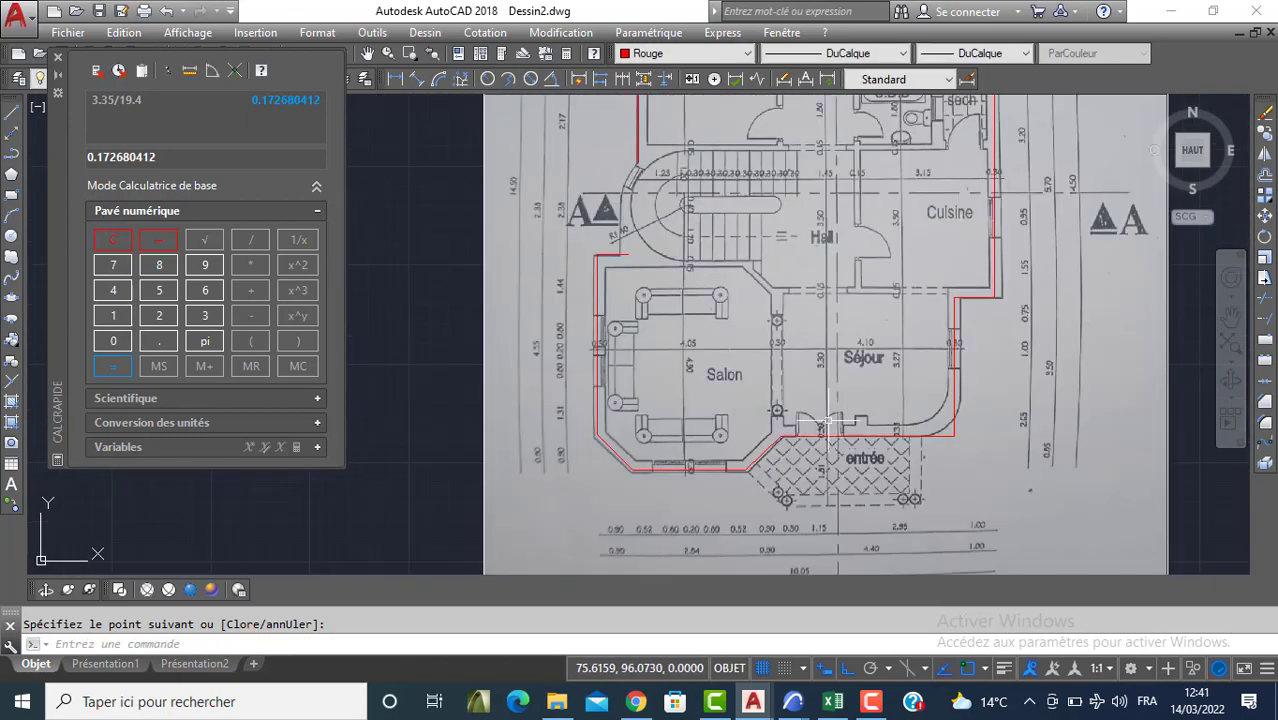
{"action": "scroll", "coordinate": [876, 400], "scroll_direction": "up", "scroll_amount": 3}
{"action": "scroll", "coordinate": [930, 392], "scroll_direction": "down", "scroll_amount": 3}
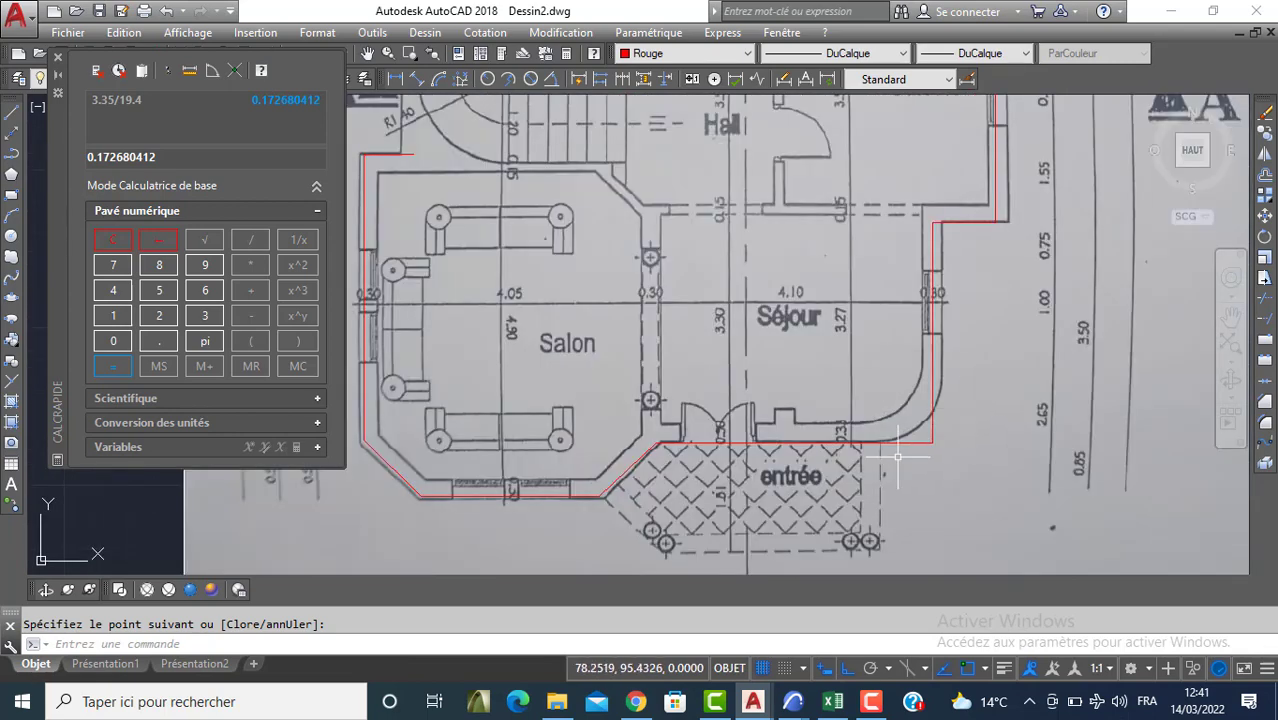
{"action": "left_click", "coordinate": [1265, 426]}
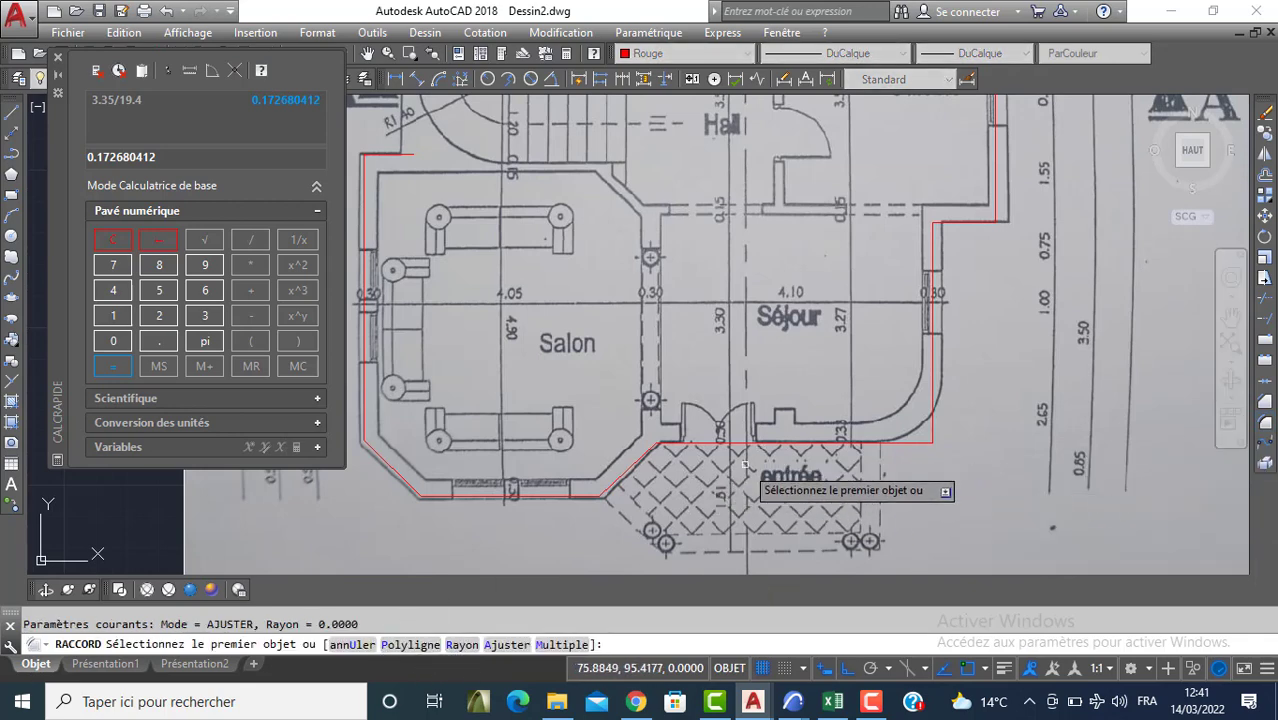
{"action": "type", "text": "R"}
{"action": "key", "text": "Return"}
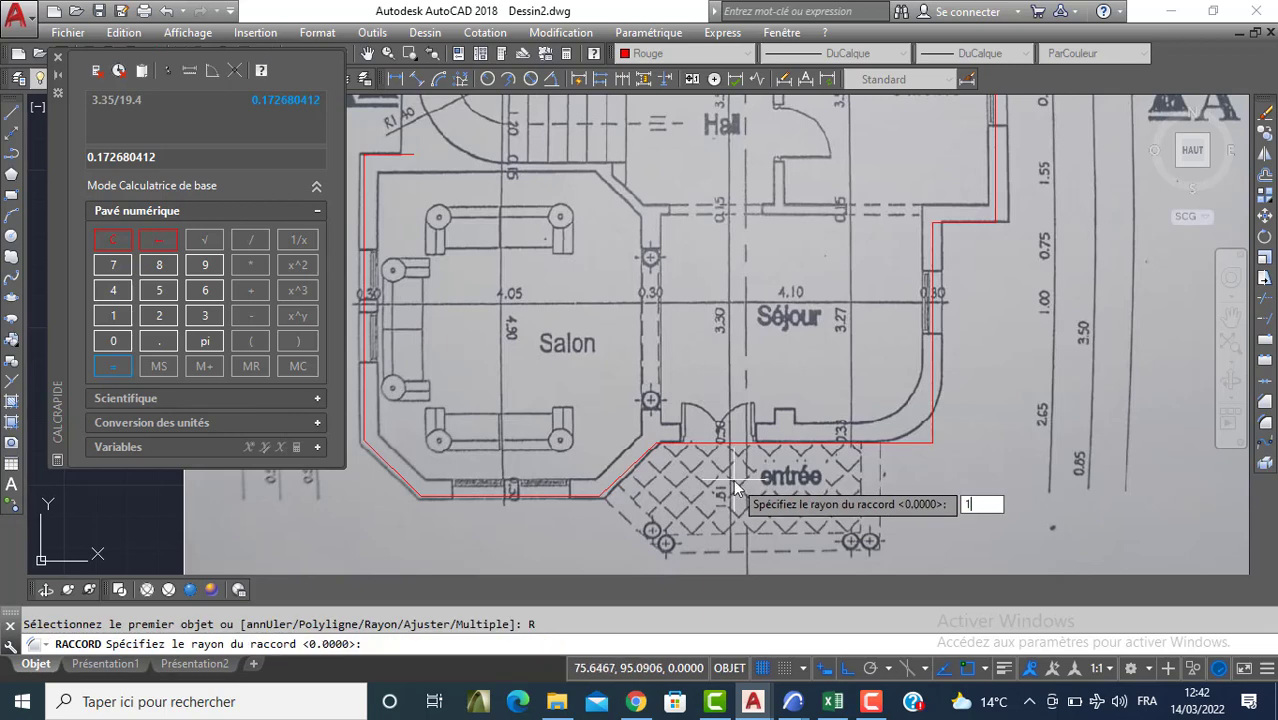
{"action": "type", "text": "1"}
{"action": "key", "text": "Return"}
{"action": "left_click", "coordinate": [857, 442]}
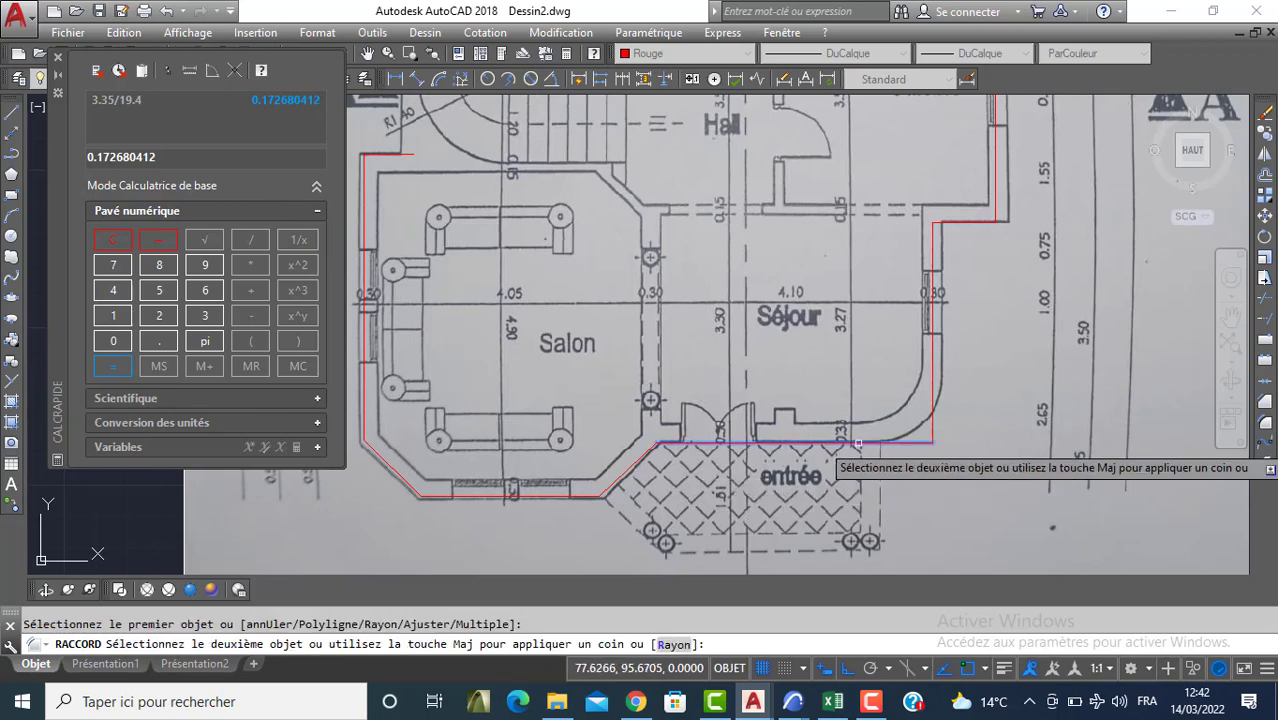
{"action": "left_click", "coordinate": [933, 367]}
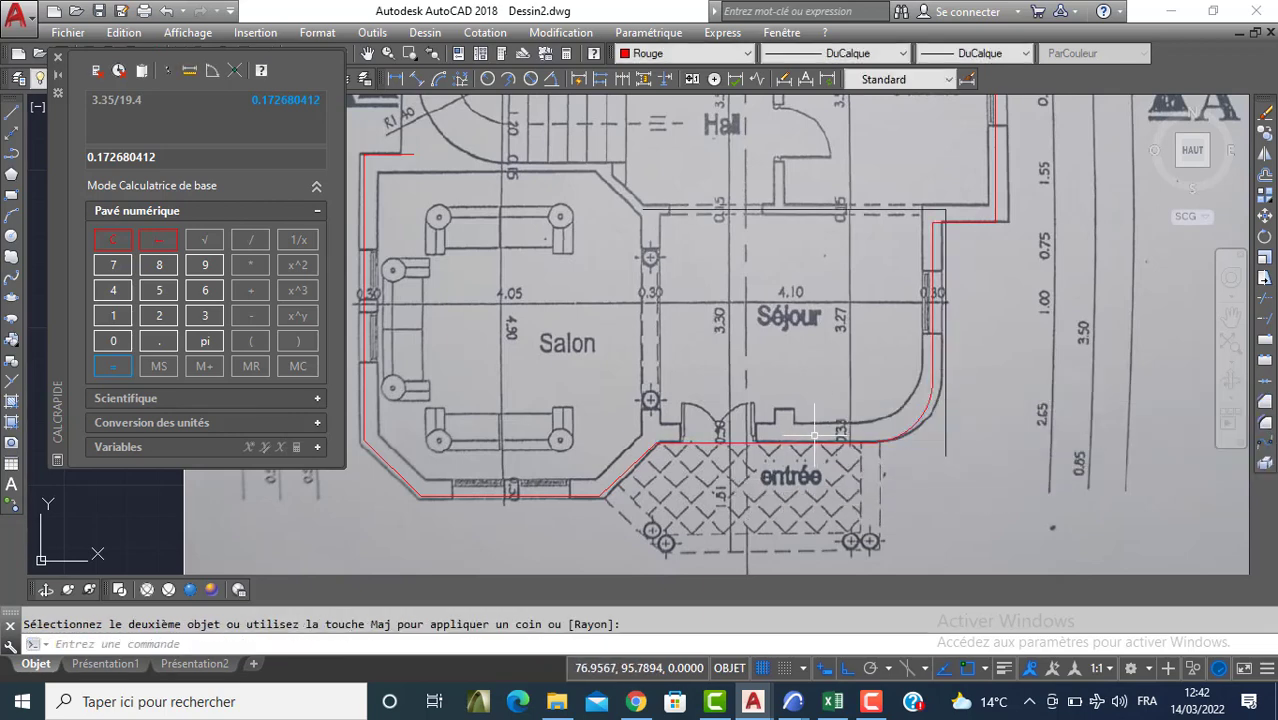
Examine the curved stairwell wall and its dimensions between the salon's upper corner and the left bedroom
{"action": "scroll", "coordinate": [813, 434], "scroll_direction": "down", "scroll_amount": 4}
{"action": "scroll", "coordinate": [640, 287], "scroll_direction": "up", "scroll_amount": 4}
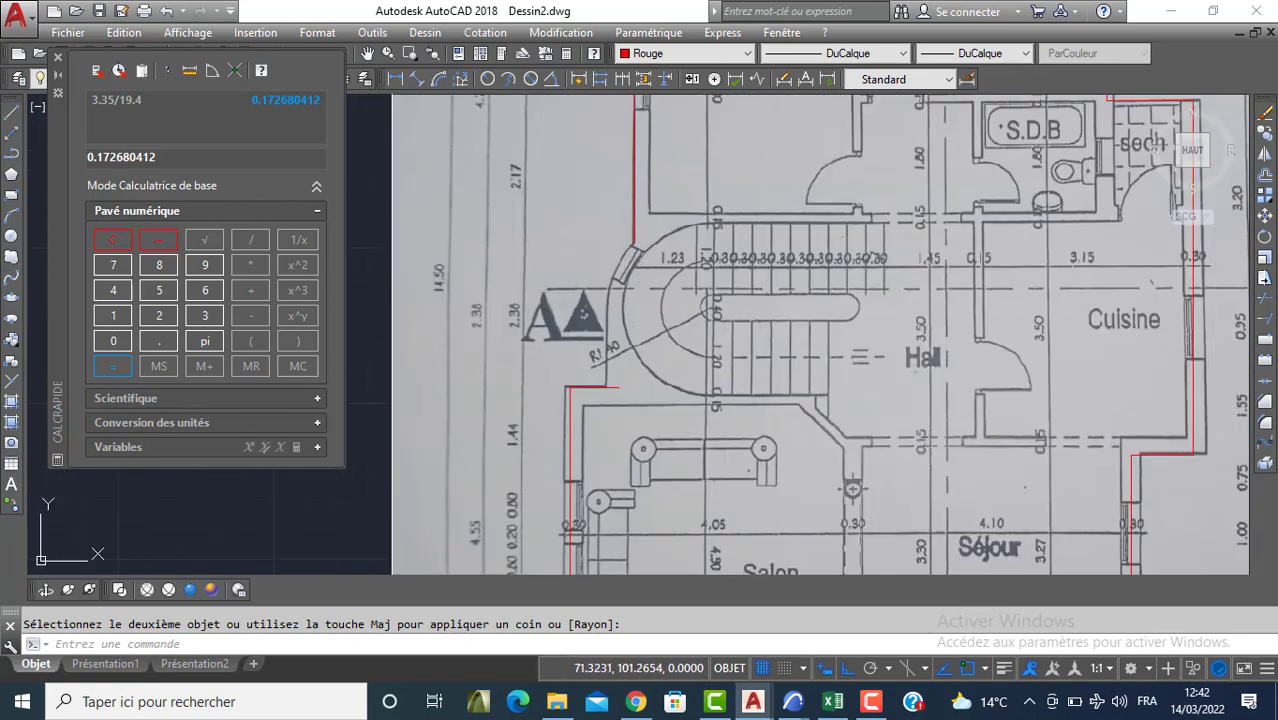
{"action": "left_click", "coordinate": [704, 219]}
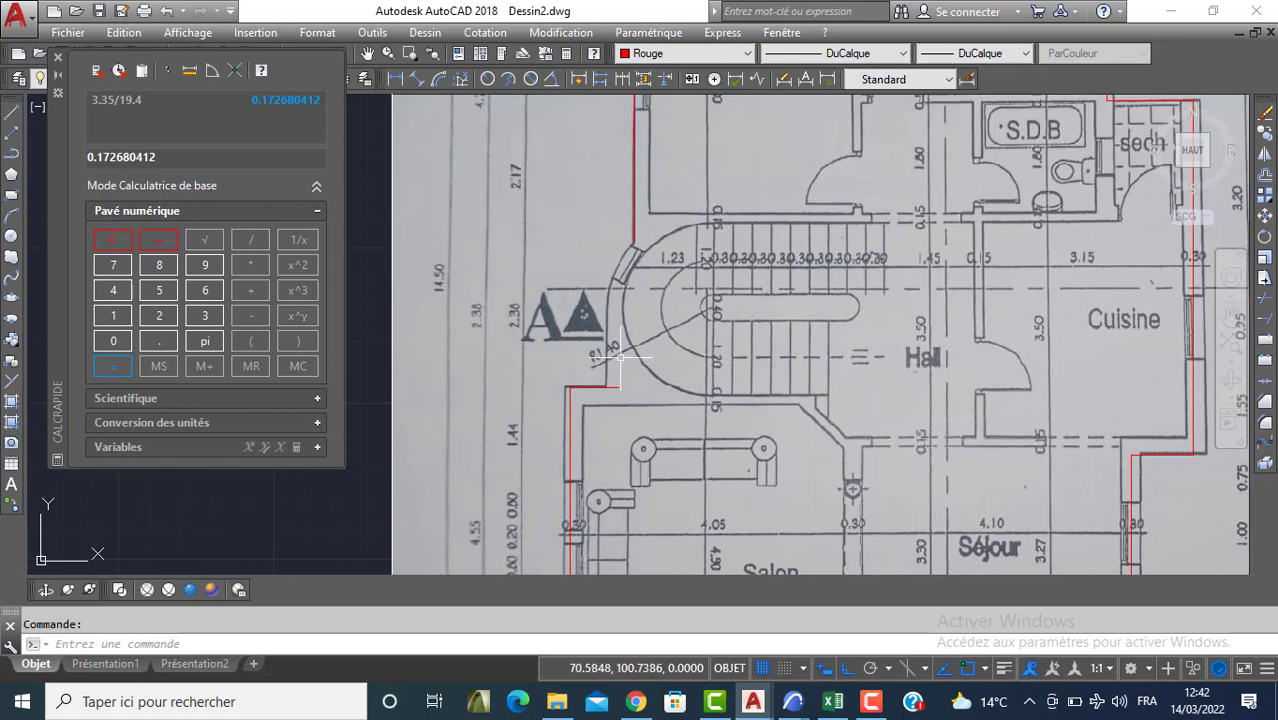
{"action": "scroll", "coordinate": [620, 357], "scroll_direction": "up", "scroll_amount": 3}
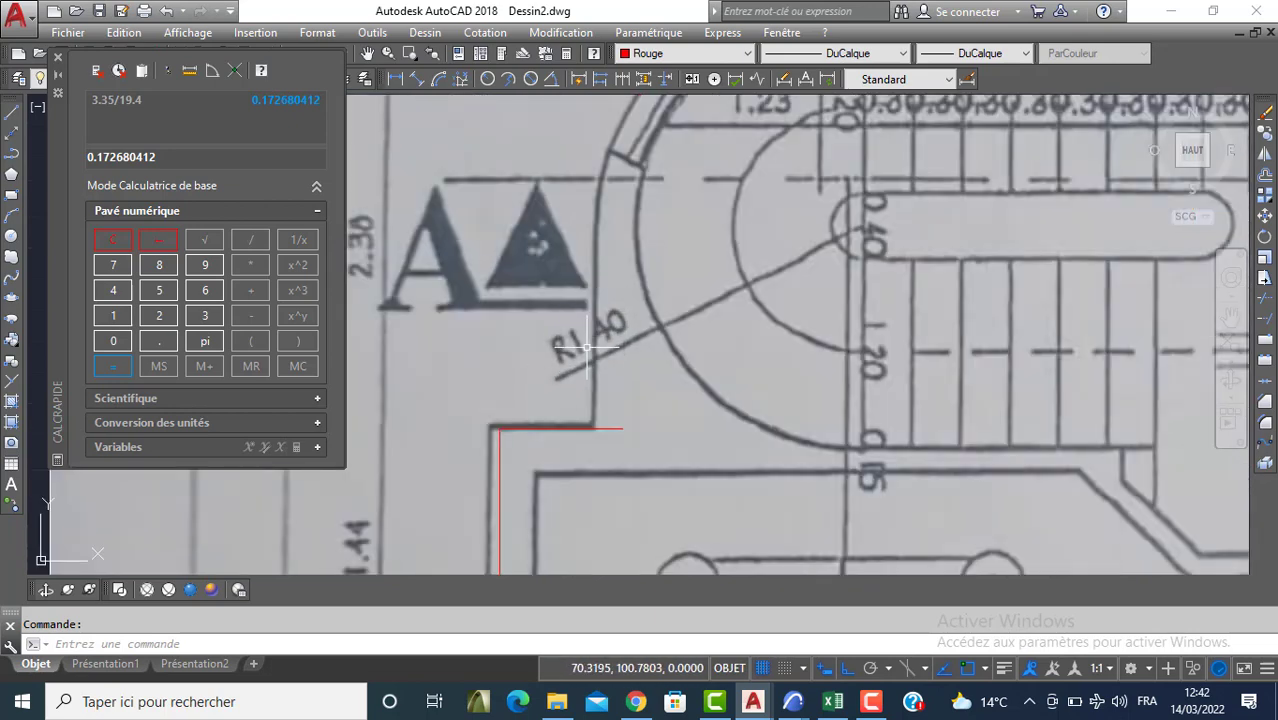
{"action": "scroll", "coordinate": [590, 346], "scroll_direction": "down", "scroll_amount": 2}
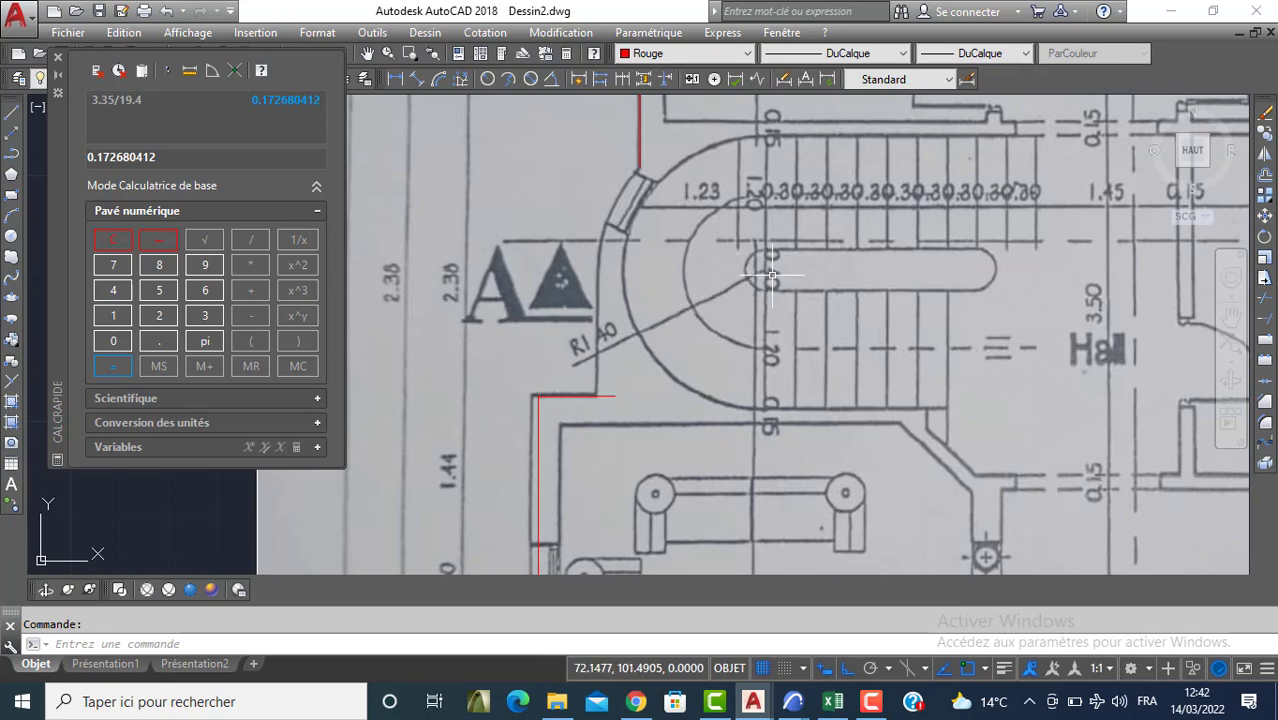
{"action": "middle_click_drag", "start_coordinate": [797, 279], "coordinate": [701, 369]}
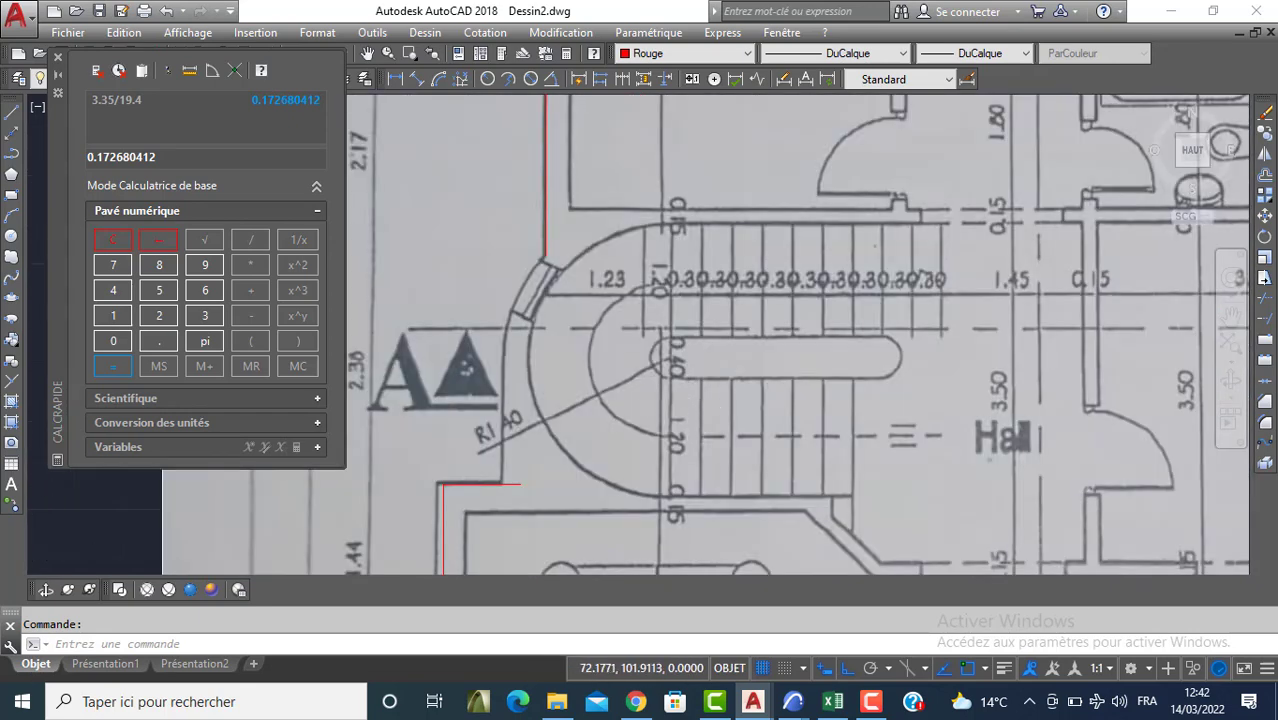
{"action": "scroll", "coordinate": [664, 442], "scroll_direction": "down", "scroll_amount": 2}
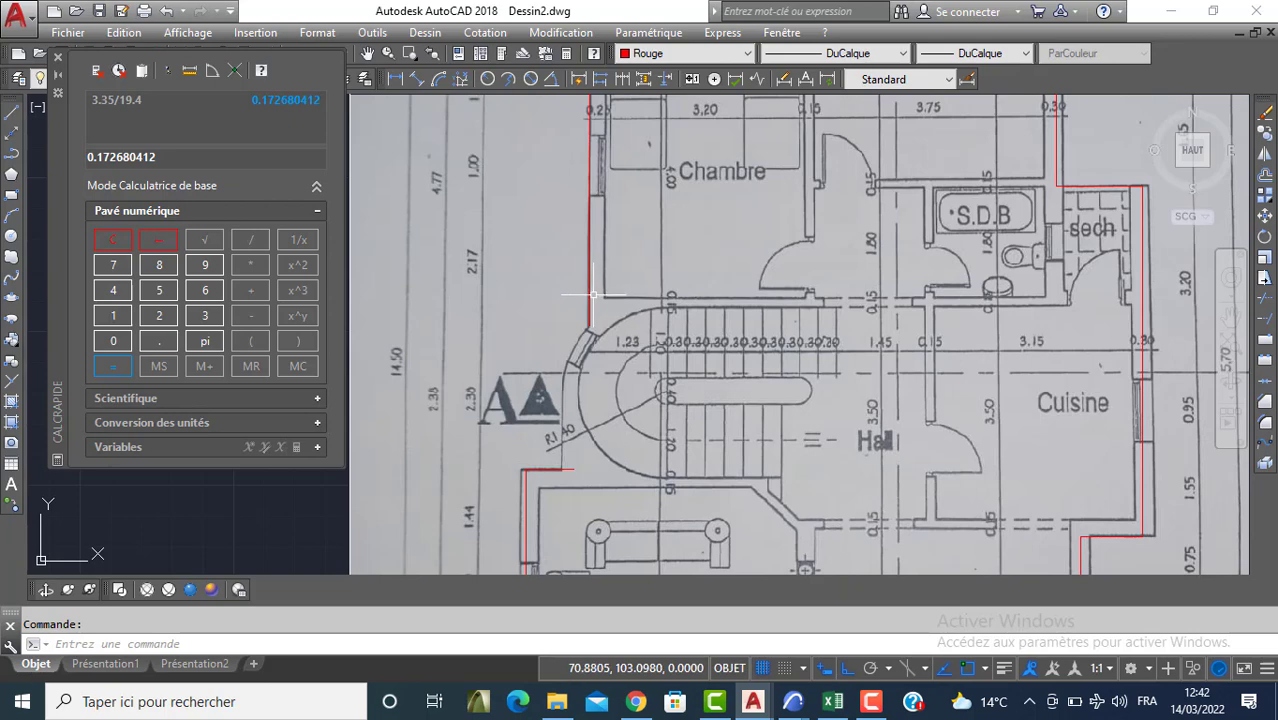
Offset the left bedroom's top and left outer wall lines 0.3 towards the room's interior
{"action": "middle_click_drag", "start_coordinate": [688, 225], "coordinate": [657, 392]}
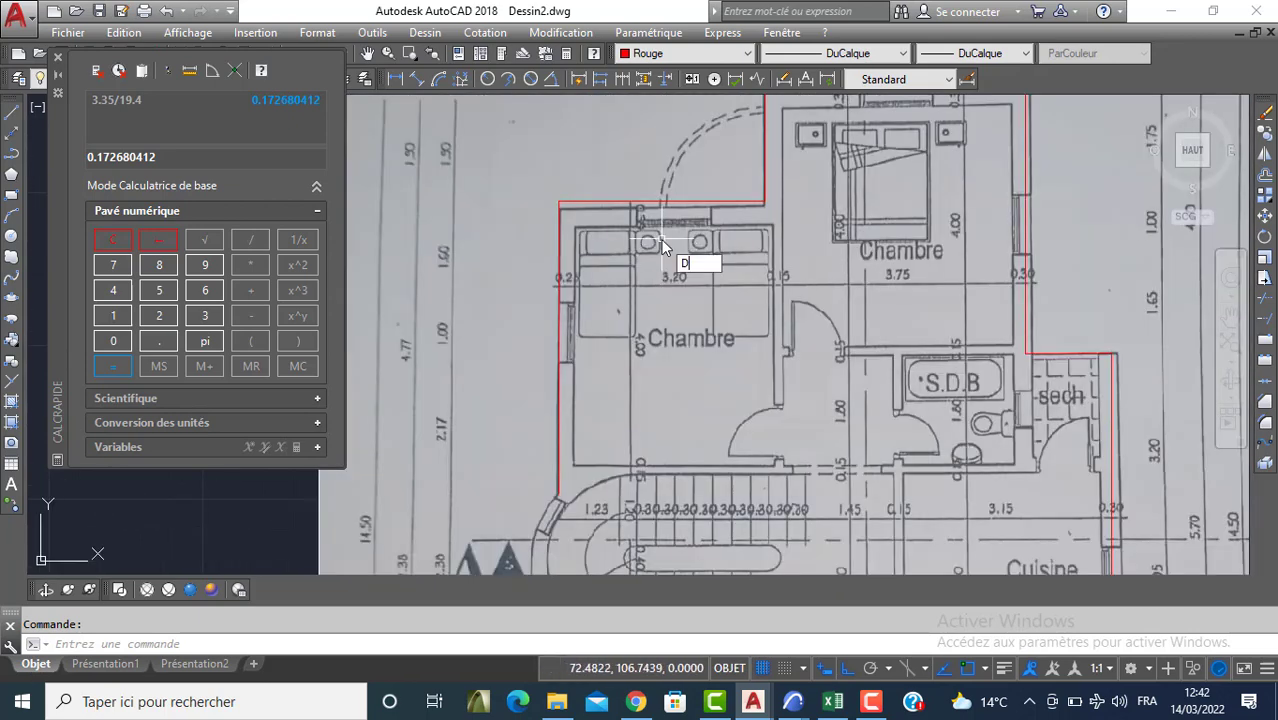
{"action": "key", "text": "Return"}
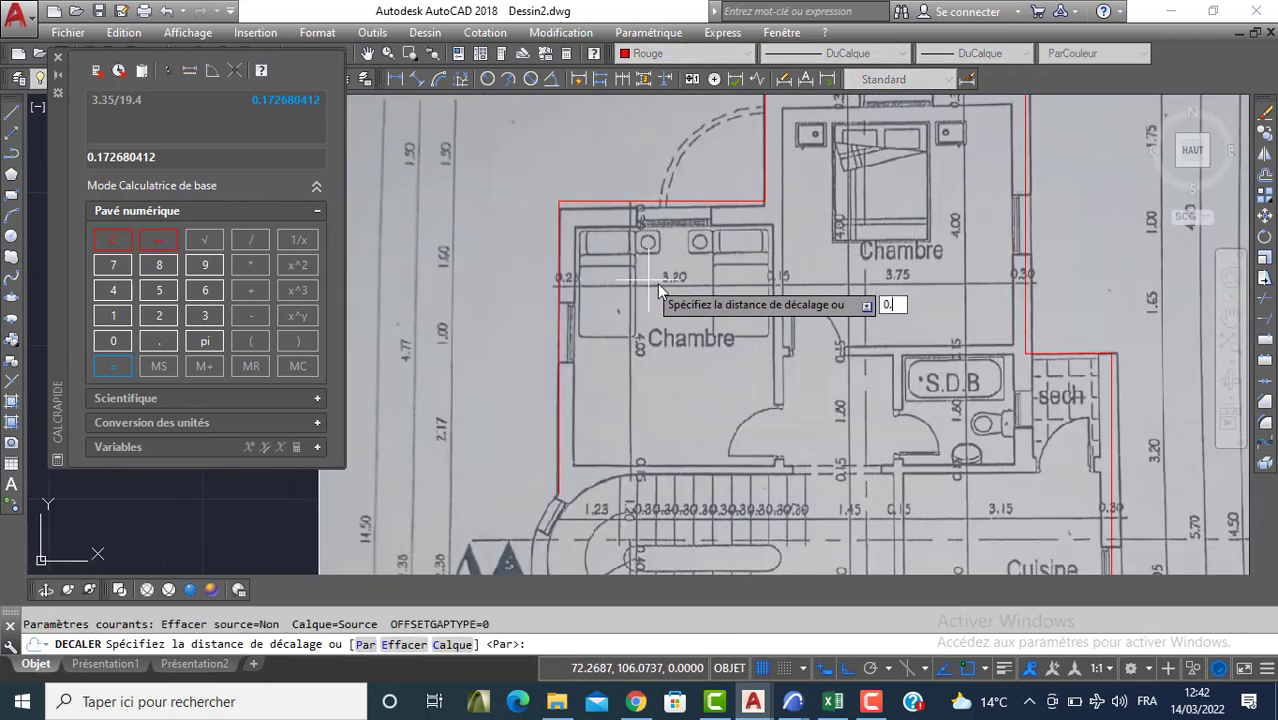
{"action": "type", "text": "0.3"}
{"action": "key", "text": "Return"}
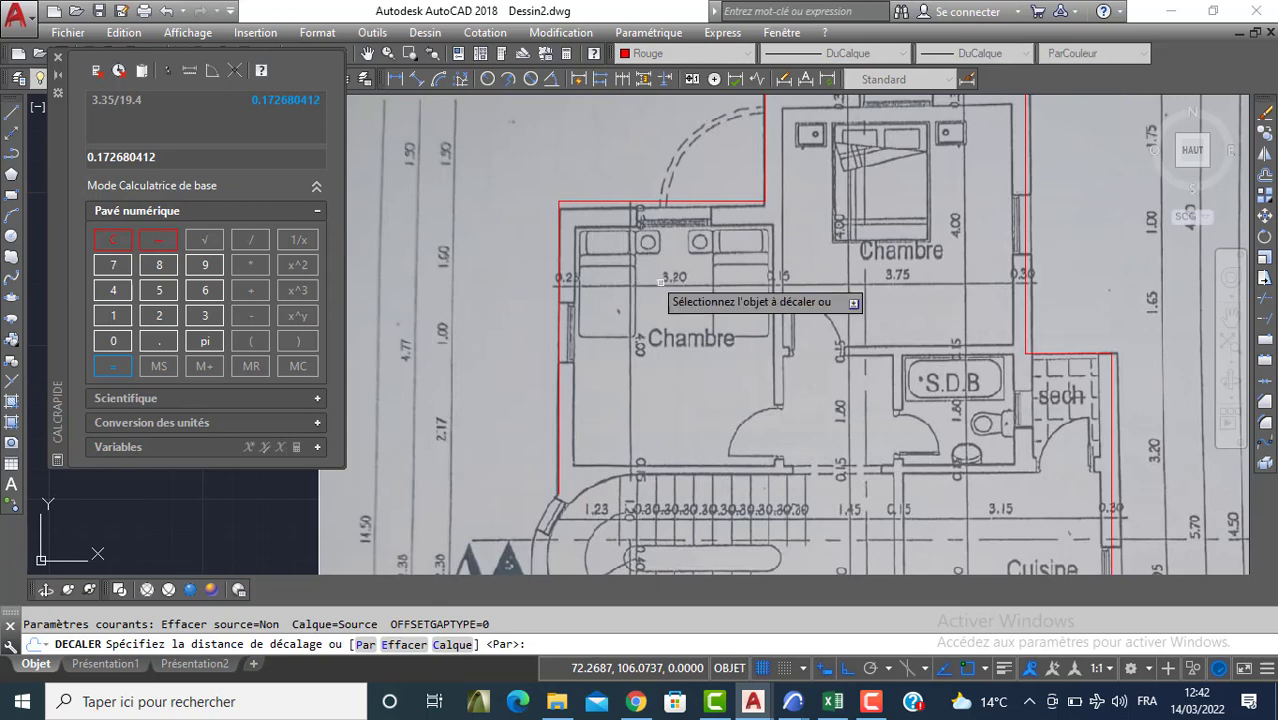
{"action": "left_click", "coordinate": [645, 202]}
{"action": "left_click", "coordinate": [600, 250]}
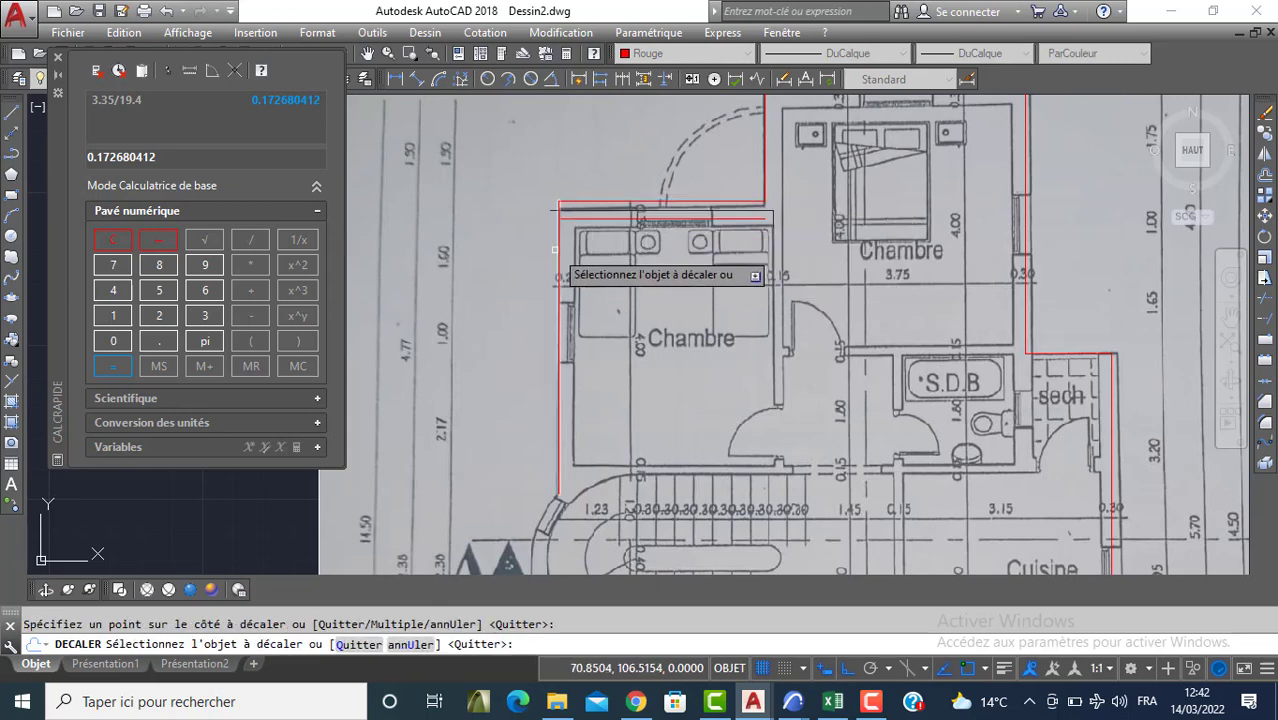
{"action": "left_click", "coordinate": [558, 243]}
{"action": "left_click", "coordinate": [618, 252]}
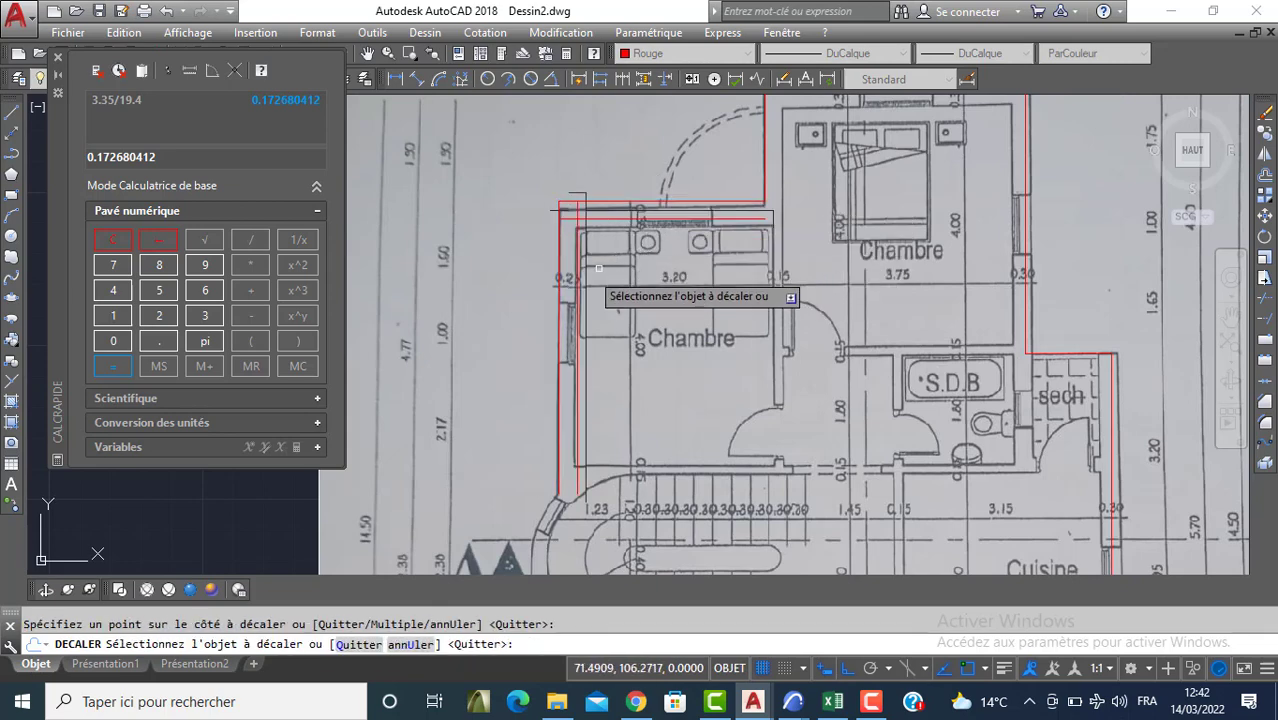
{"action": "key", "text": "Return"}
Offset the inner line of the bedroom's left wall 3.2 to the right for the opposite wall's inner face
{"action": "key", "text": "Return"}
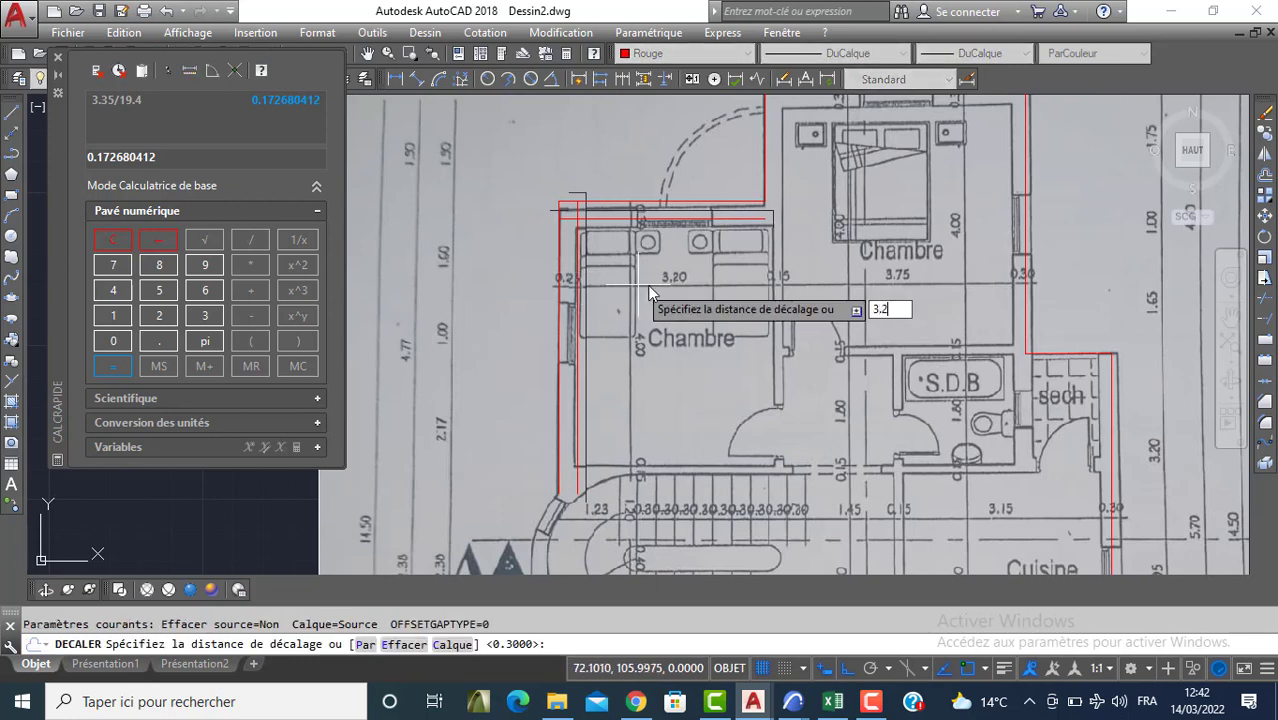
{"action": "type", "text": "3.2"}
{"action": "key", "text": "Return"}
{"action": "left_click", "coordinate": [577, 290]}
{"action": "left_click", "coordinate": [642, 292]}
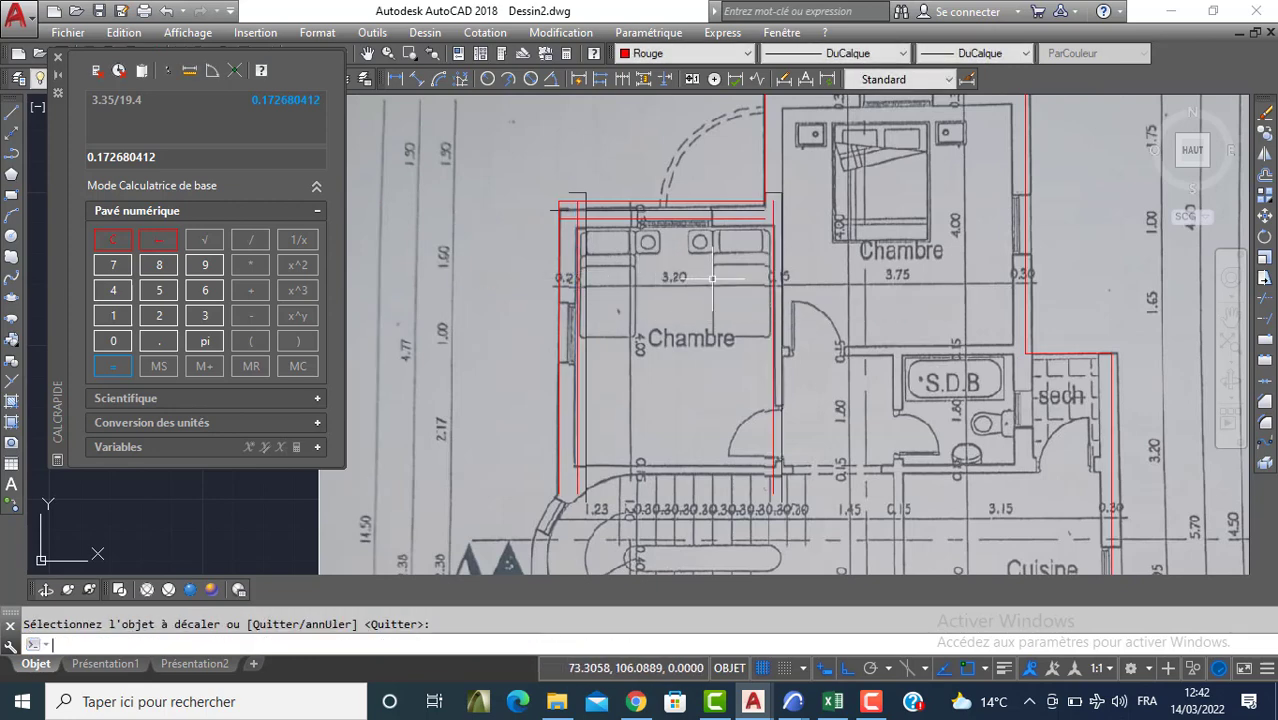
{"action": "key", "text": "Return"}
Offset the inner line of the left bedroom's right wall 0.15 to the right to give the wall its thickness
{"action": "key", "text": "Return"}
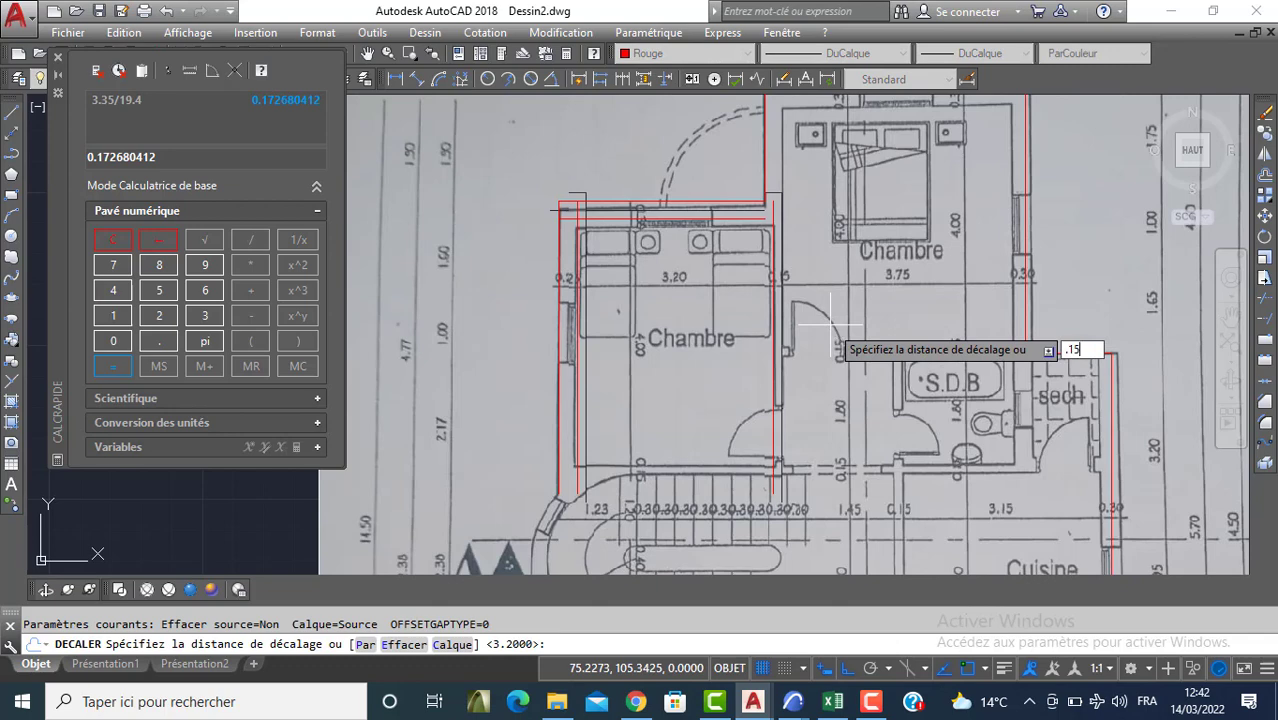
{"action": "key", "text": "Return"}
{"action": "left_click", "coordinate": [776, 292]}
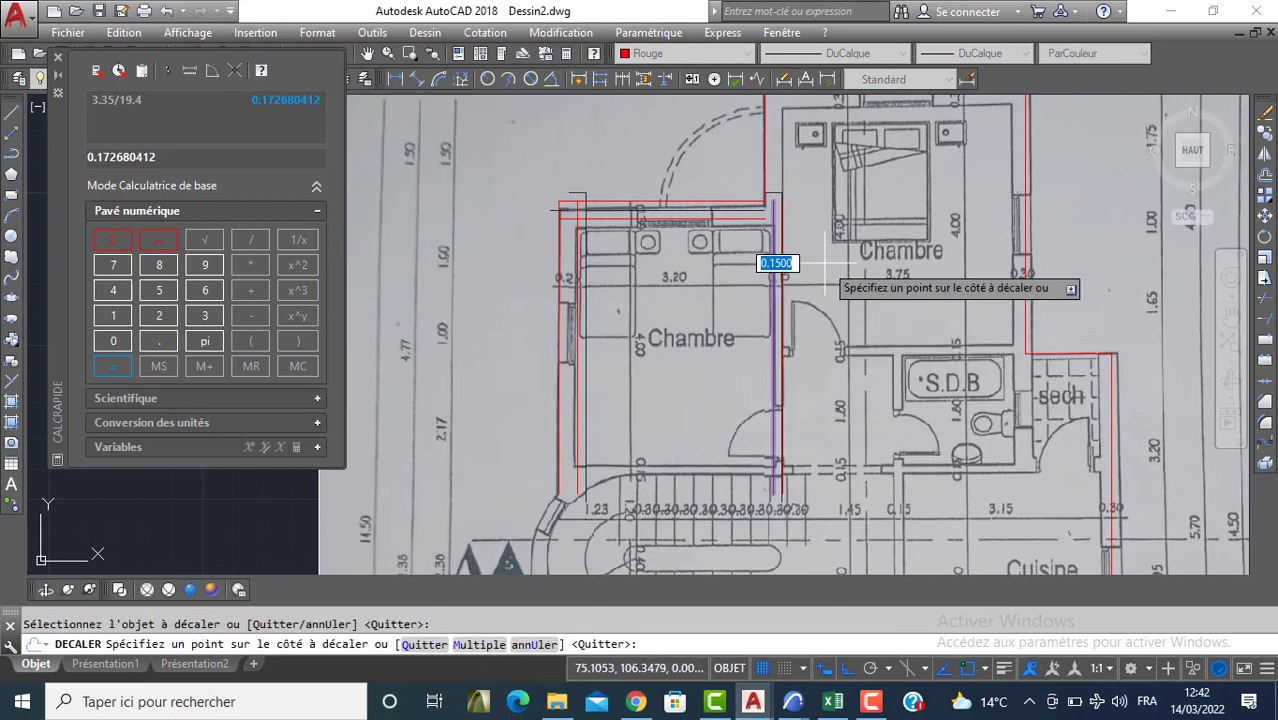
{"action": "left_click", "coordinate": [823, 262]}
{"action": "key", "text": "Return"}
Offset the inner line of the left bedroom's top wall 4 downward for the opposite wall's inner face
{"action": "key", "text": "Return"}
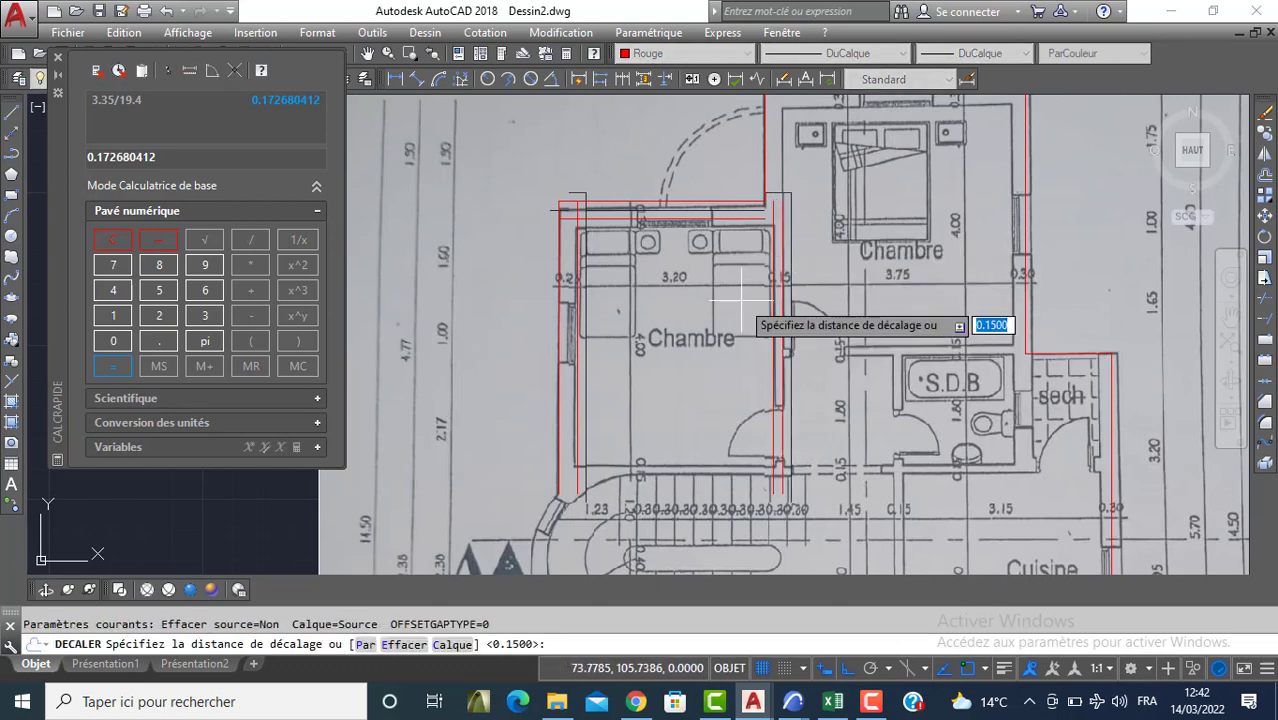
{"action": "type", "text": "4"}
{"action": "key", "text": "Return"}
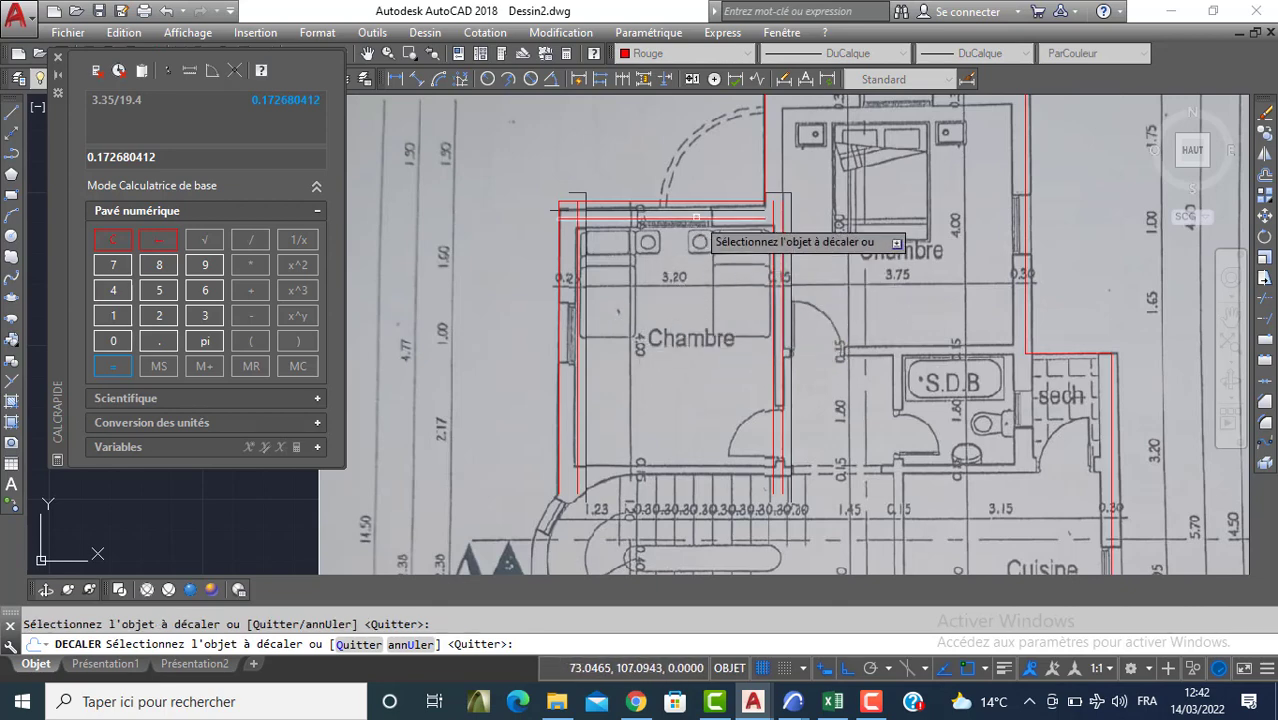
{"action": "left_click", "coordinate": [684, 217]}
{"action": "left_click", "coordinate": [694, 298]}
{"action": "key", "text": "Return"}
Offset the inner line of the left bedroom's bottom wall 0.15 downward towards the stairs
{"action": "key", "text": "Return"}
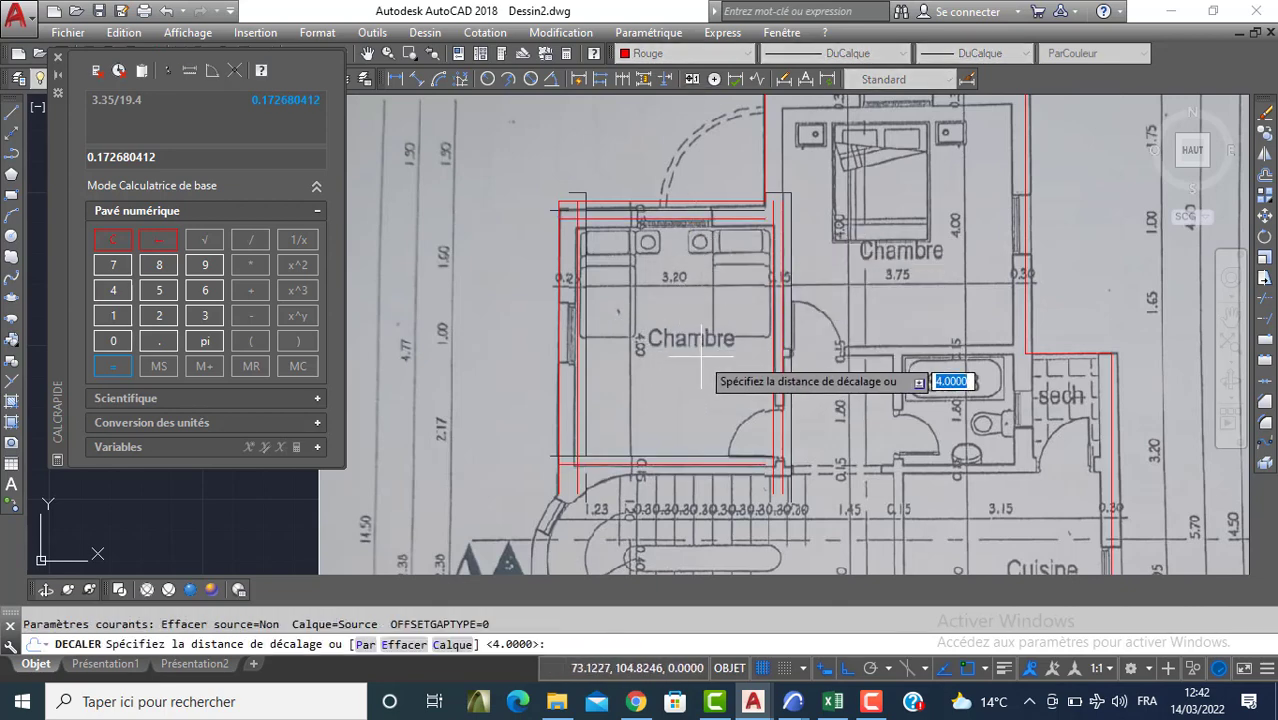
{"action": "type", "text": ".15"}
{"action": "key", "text": "Return"}
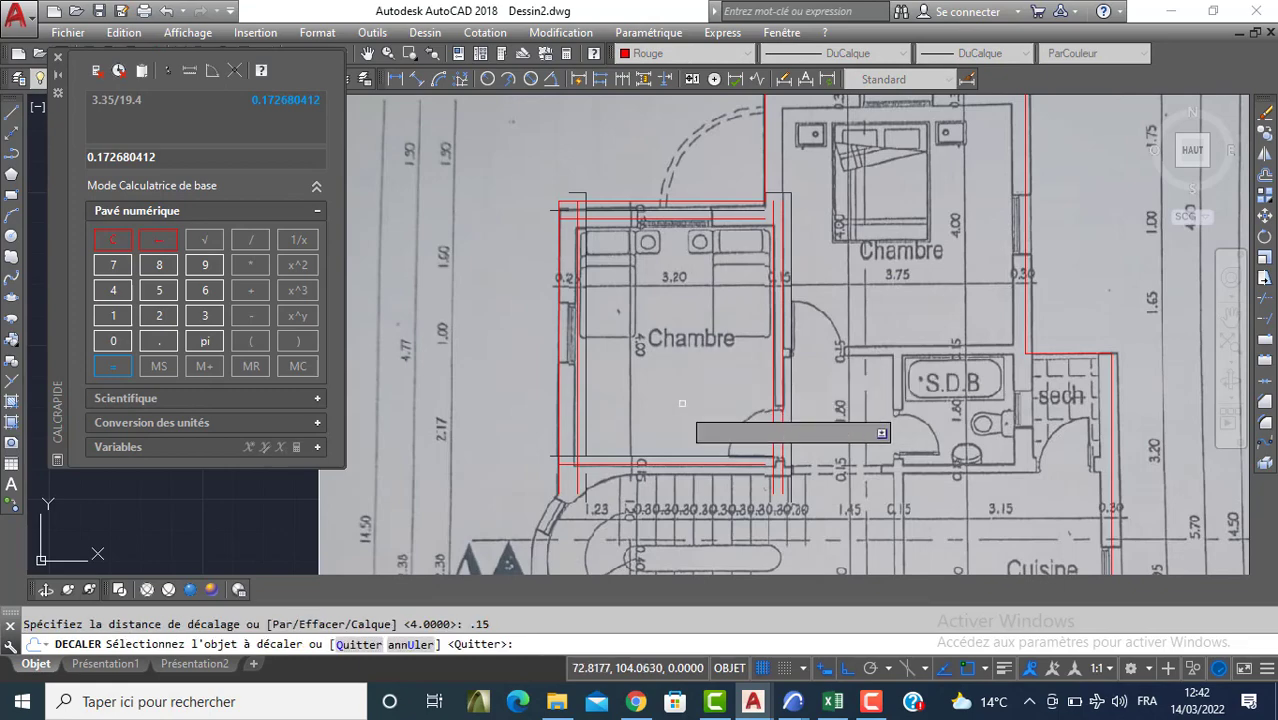
{"action": "left_click", "coordinate": [659, 463]}
{"action": "left_click", "coordinate": [628, 442]}
{"action": "scroll", "coordinate": [680, 330], "scroll_direction": "down", "scroll_amount": 3}
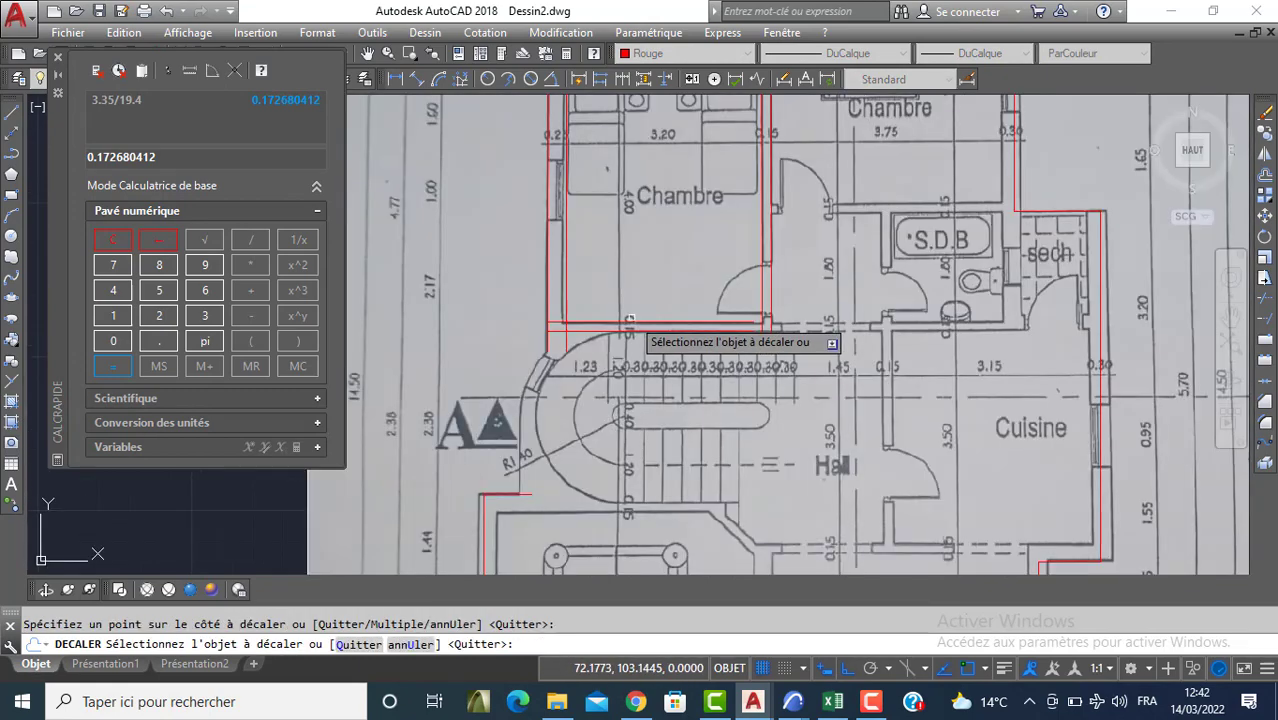
{"action": "key", "text": "Return"}
Chamfer the inner and outer wall lines at the left bedroom's lower-right corner with zero distances to form sharp corners
{"action": "scroll", "coordinate": [681, 329], "scroll_direction": "down", "scroll_amount": 2}
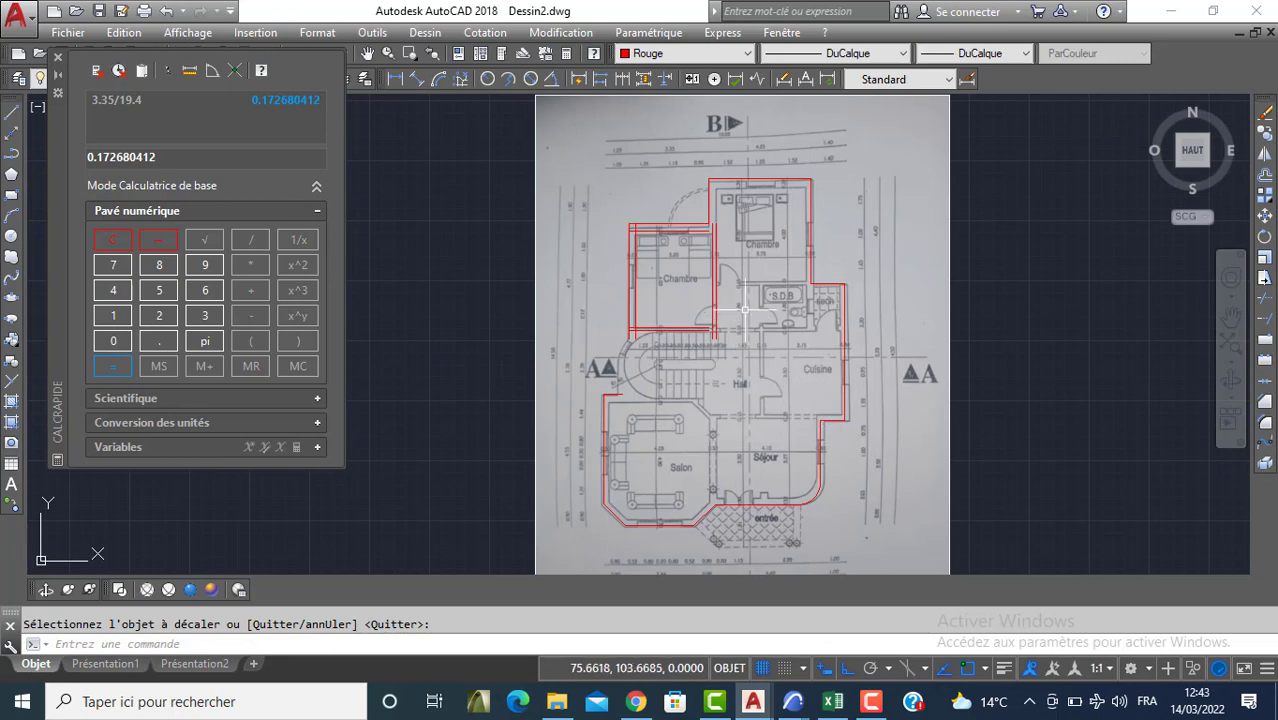
{"action": "scroll", "coordinate": [737, 330], "scroll_direction": "up", "scroll_amount": 6}
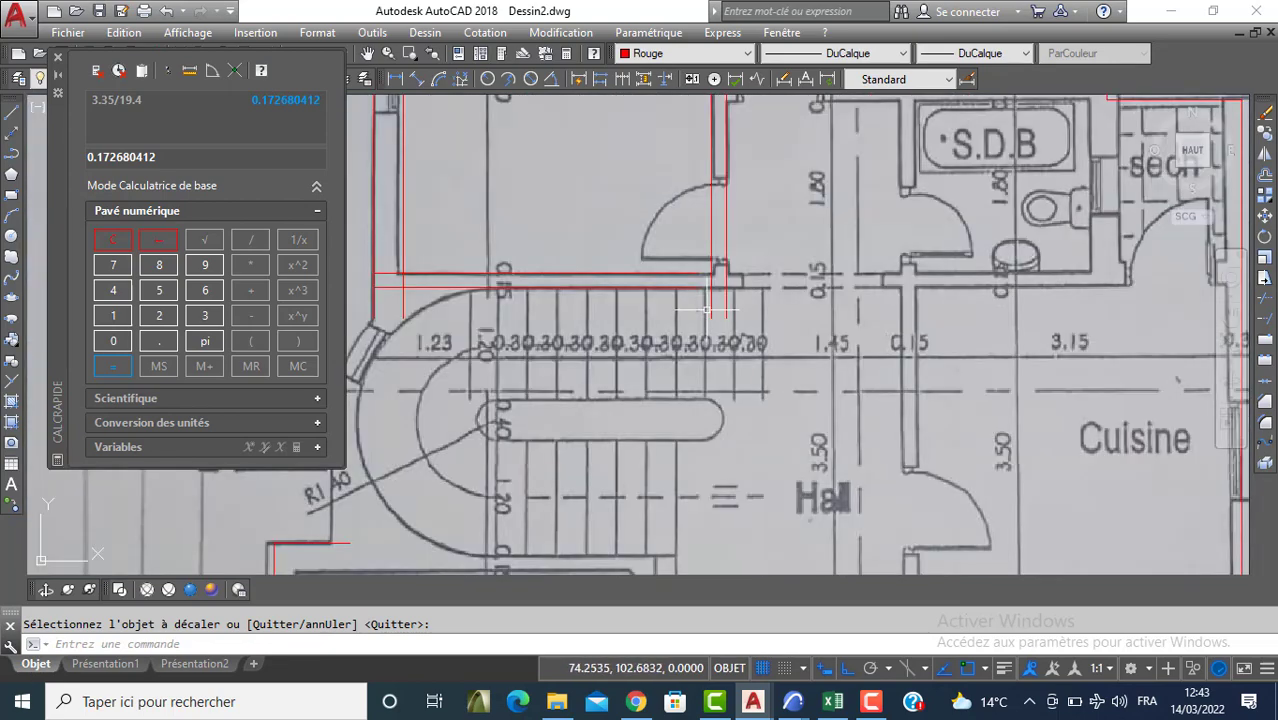
{"action": "left_click", "coordinate": [1267, 404]}
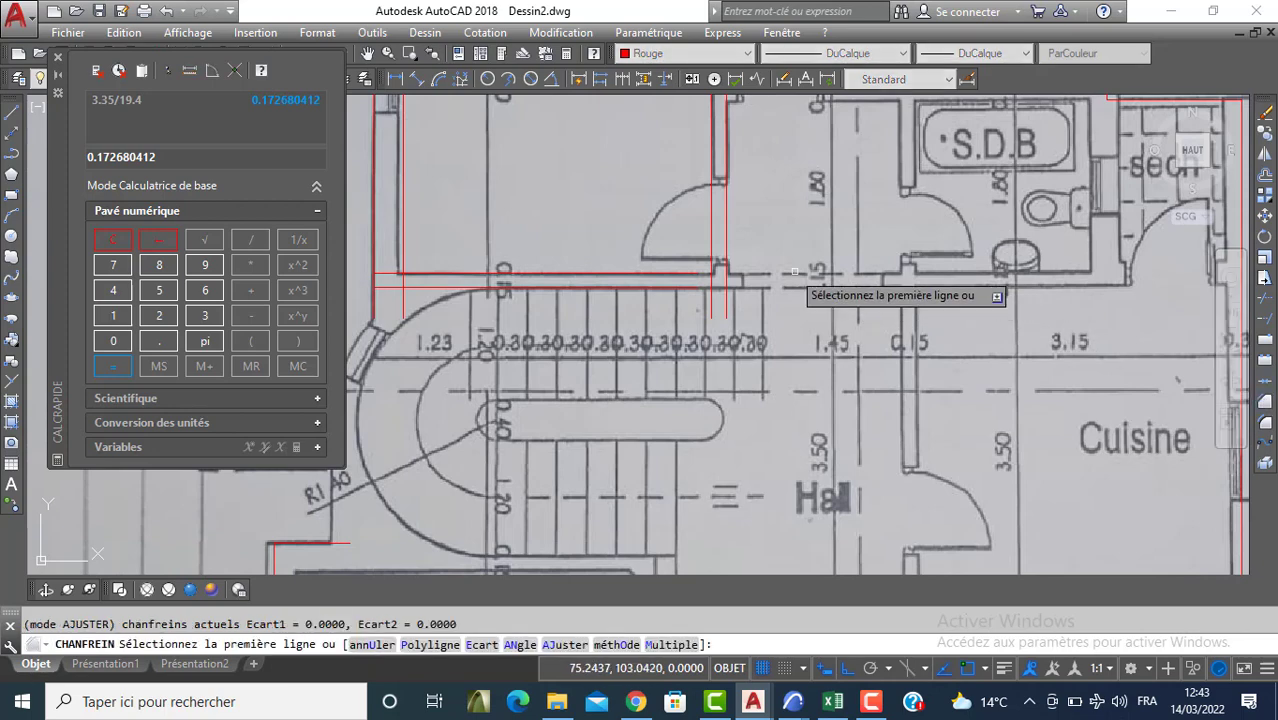
{"action": "left_click", "coordinate": [708, 241]}
{"action": "left_click", "coordinate": [665, 271]}
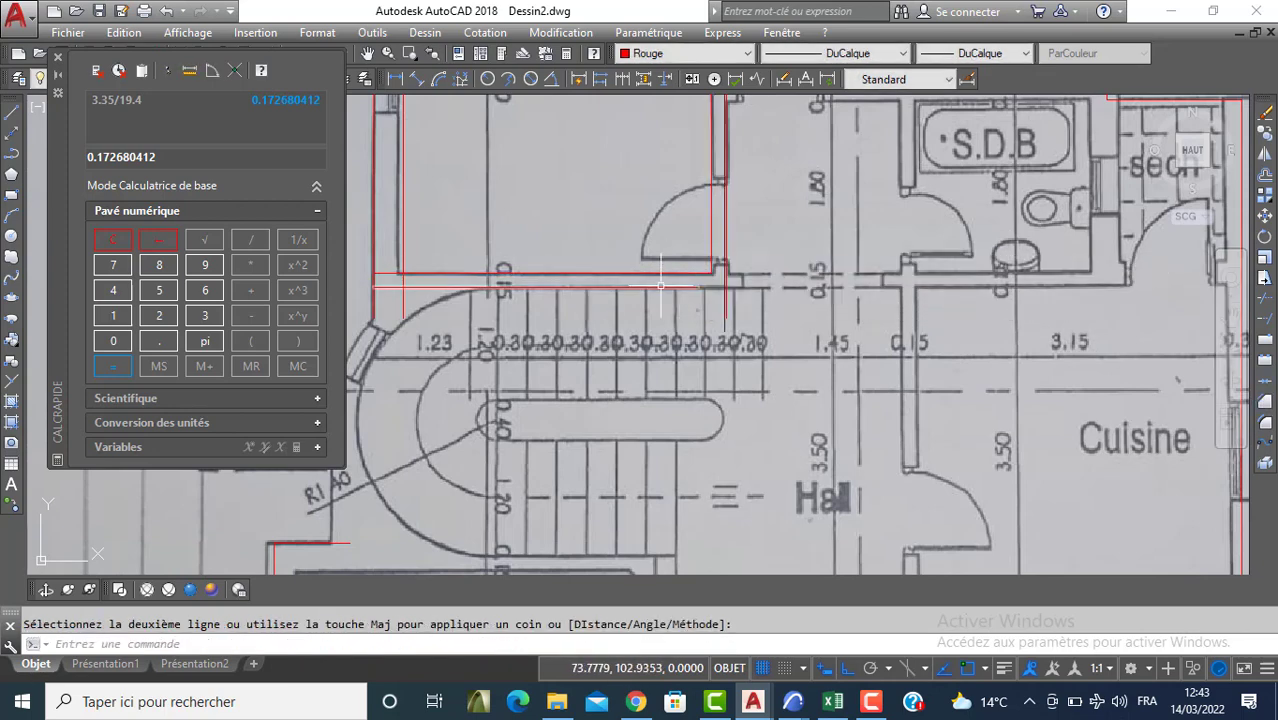
{"action": "key", "text": "Return"}
{"action": "left_click", "coordinate": [660, 287]}
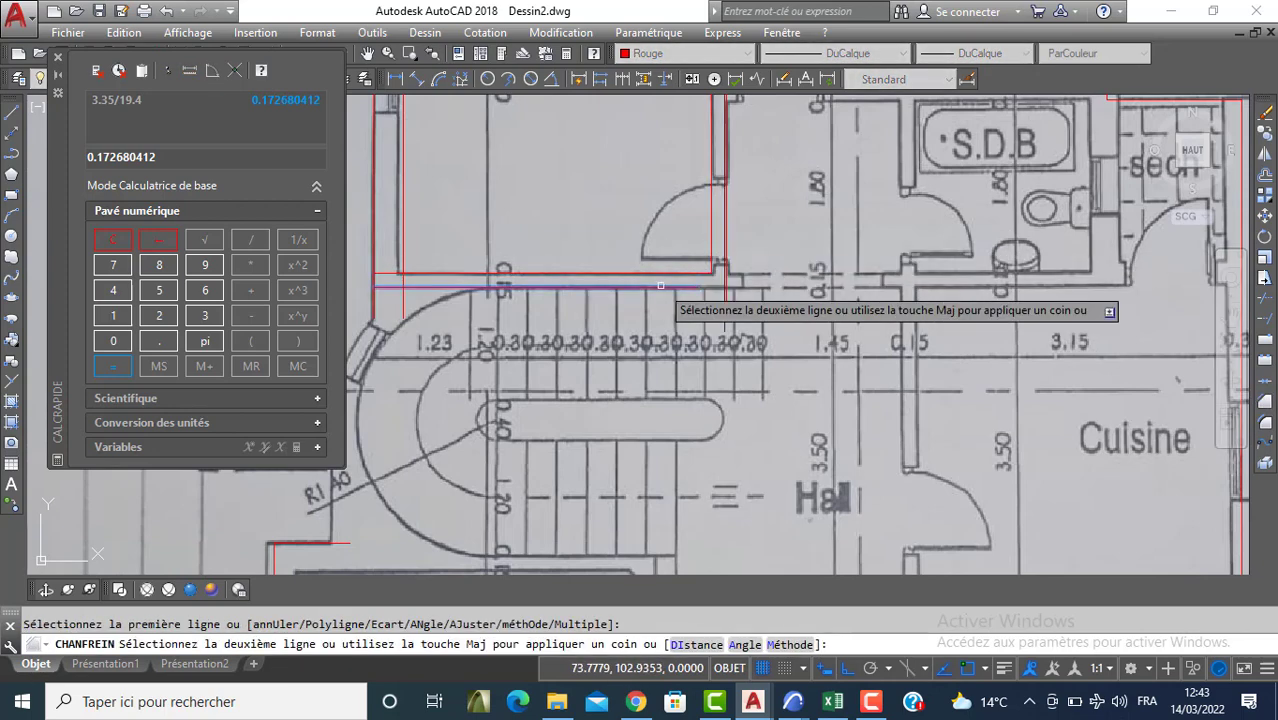
{"action": "left_click", "coordinate": [725, 219]}
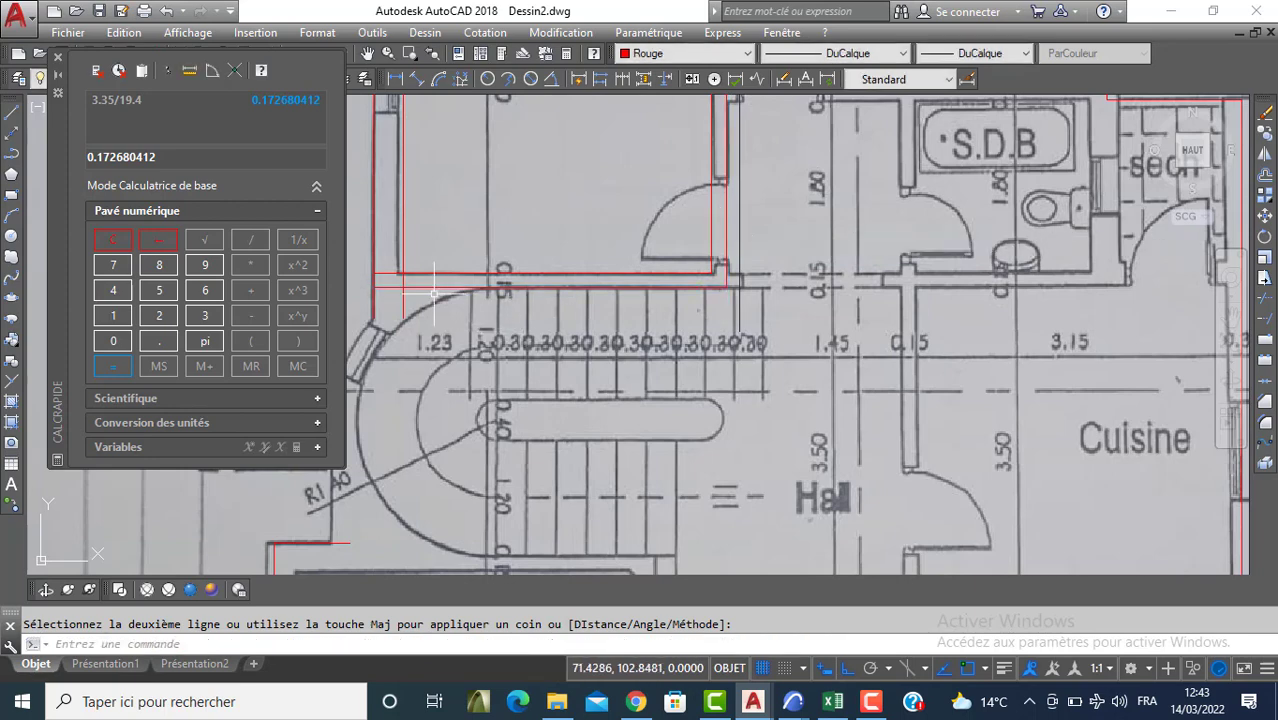
Chamfer the inner bottom and left wall lines at the left bedroom's lower-left corner with zero distances
{"action": "key", "text": "Return"}
{"action": "left_click", "coordinate": [410, 273]}
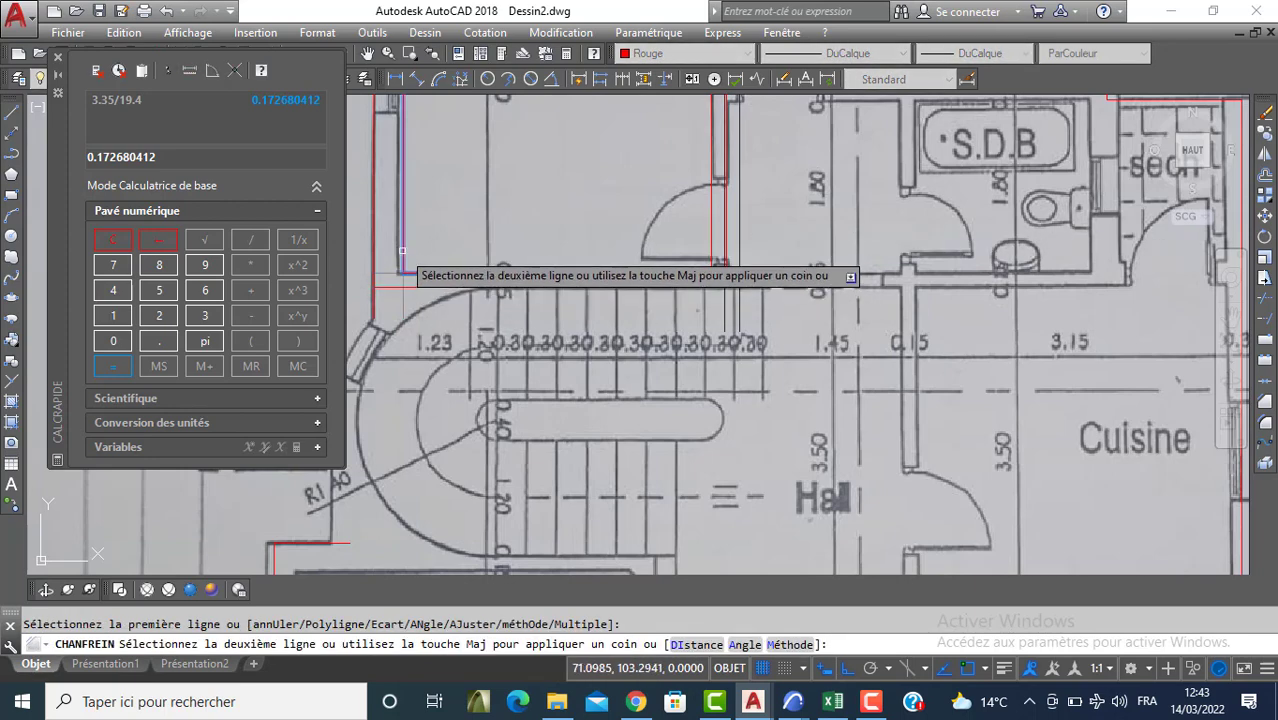
{"action": "left_click", "coordinate": [402, 251]}
Start a line at the outer lower-right corner of the left bedroom's walls, above the stairs
{"action": "scroll", "coordinate": [727, 279], "scroll_direction": "up", "scroll_amount": 5}
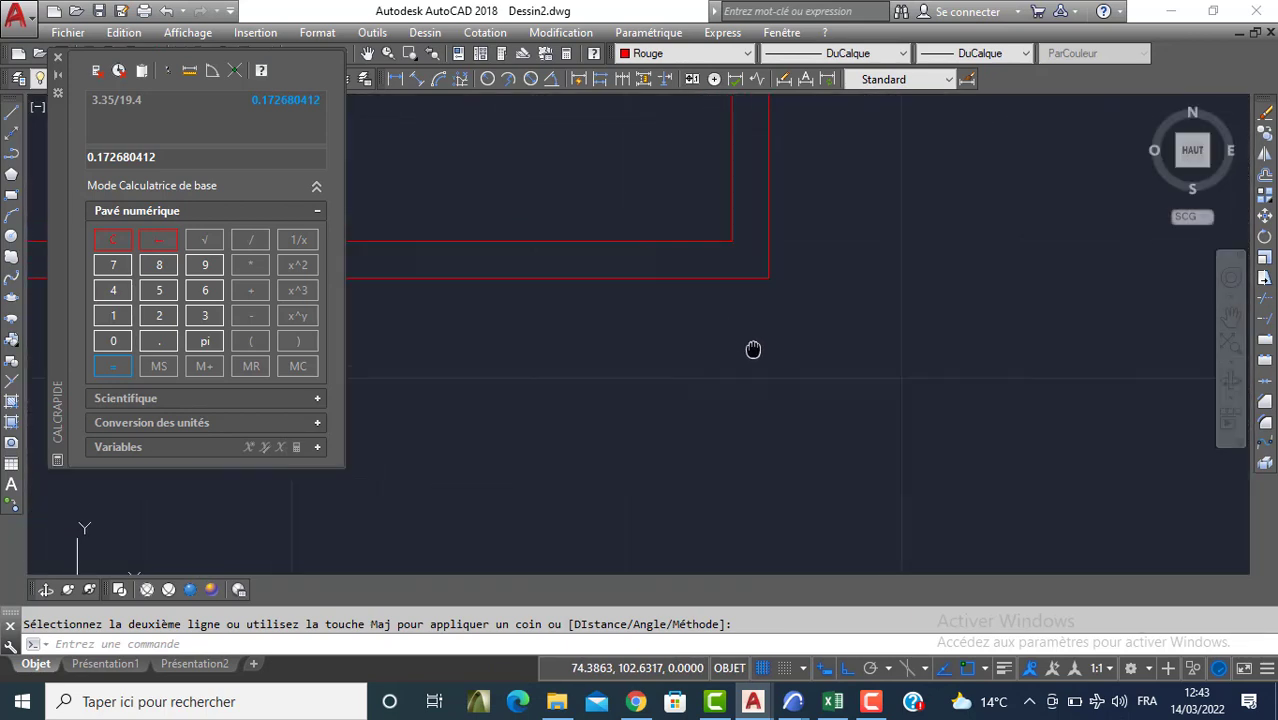
{"action": "type", "text": "L"}
{"action": "key", "text": "Return"}
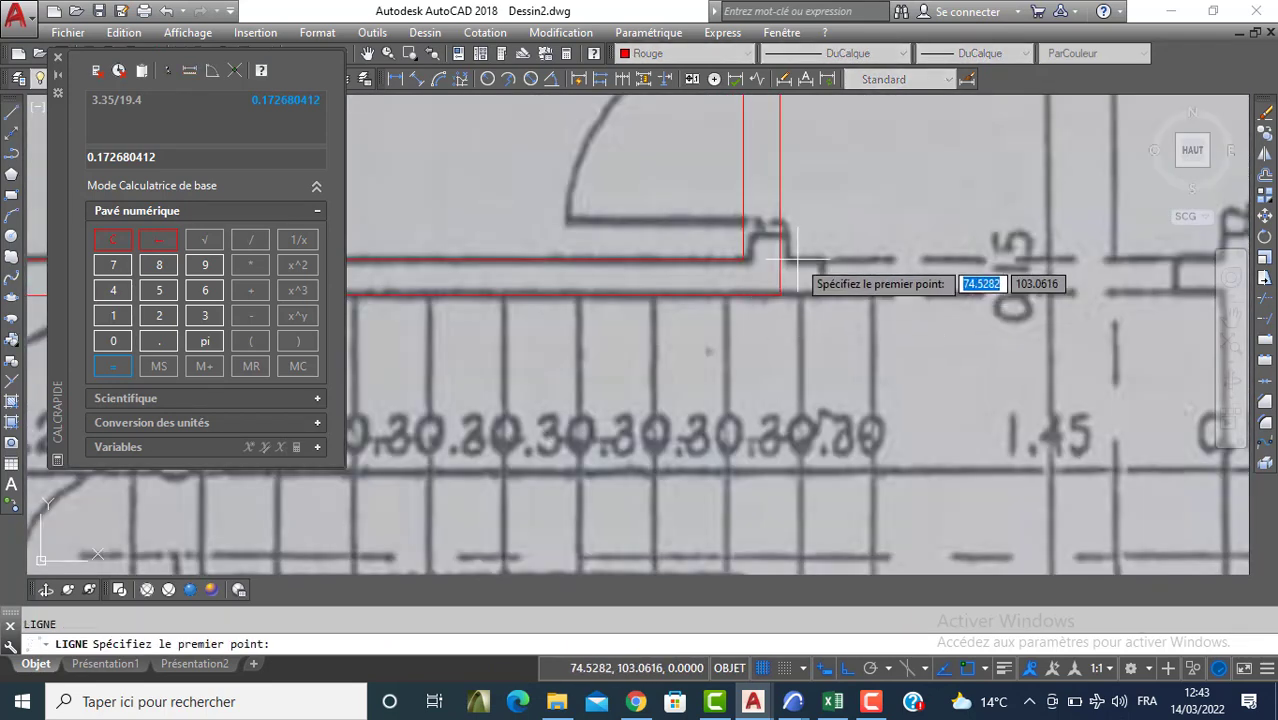
{"action": "scroll", "coordinate": [768, 258], "scroll_direction": "up", "scroll_amount": 2}
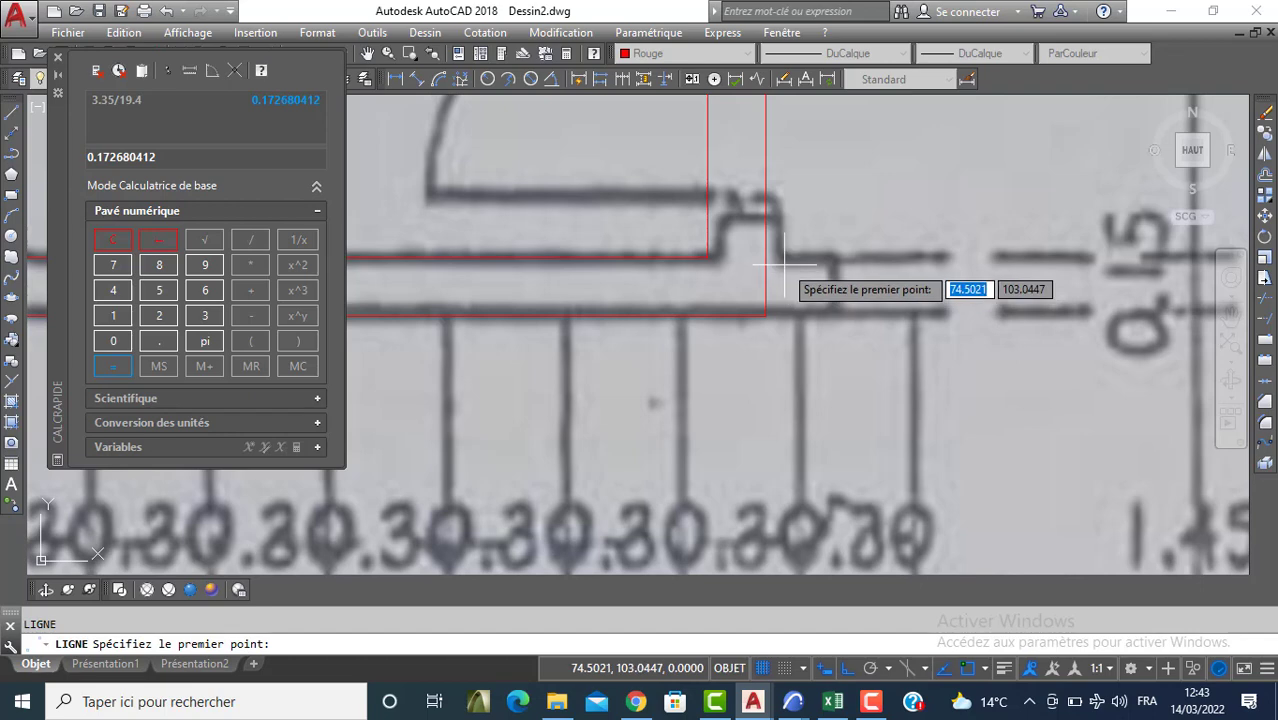
{"action": "left_click", "coordinate": [766, 315]}
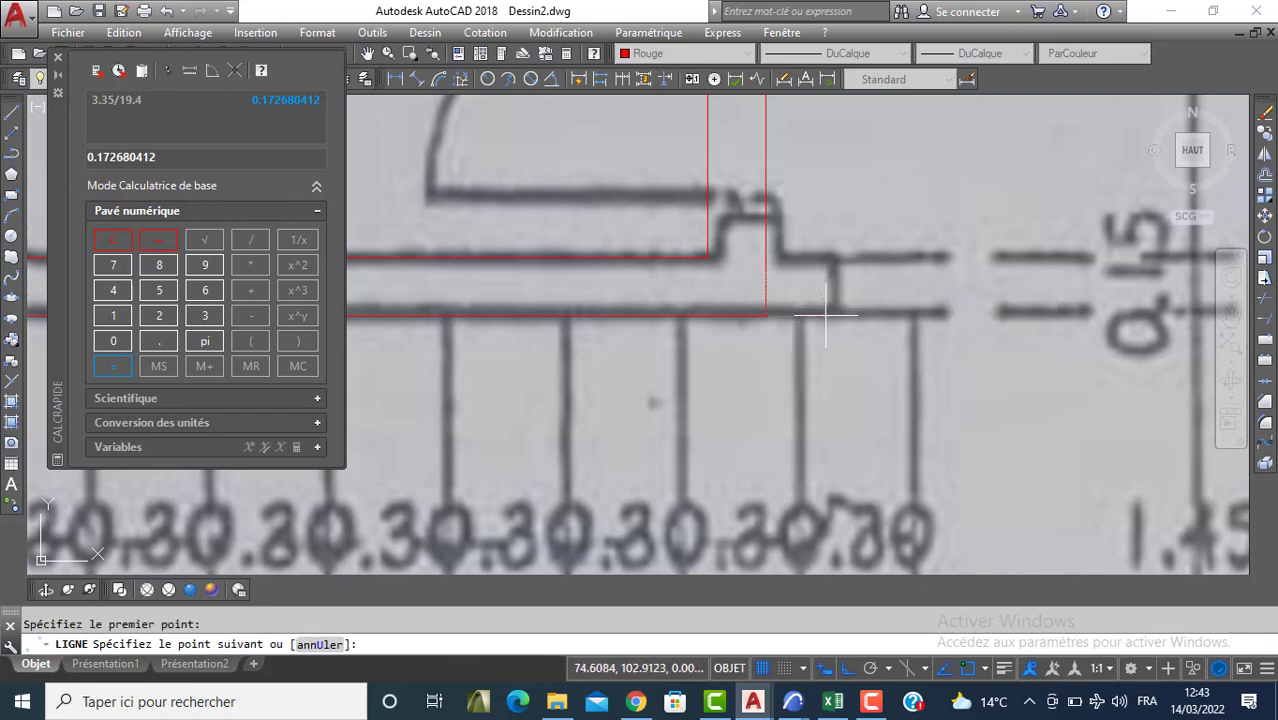
{"action": "type", "text": "05"}
{"action": "key", "text": "Return"}
{"action": "scroll", "coordinate": [830, 359], "scroll_direction": "down", "scroll_amount": 3}
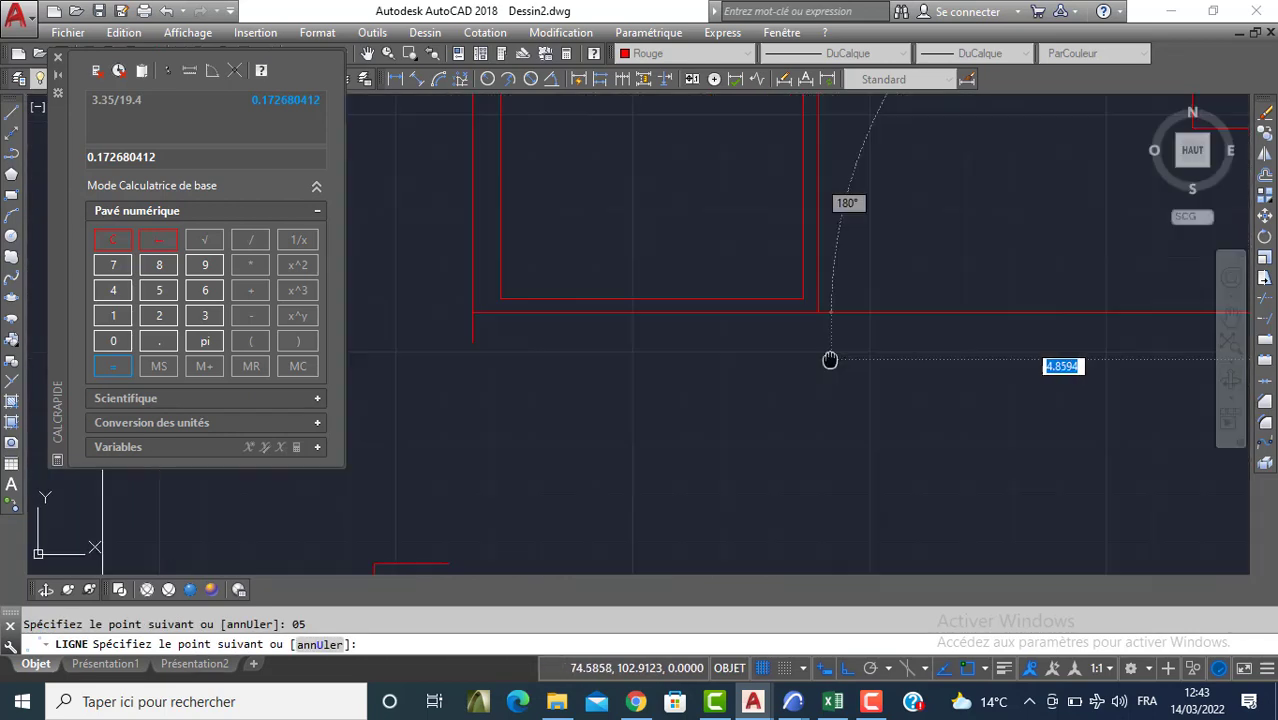
{"action": "scroll", "coordinate": [826, 366], "scroll_direction": "up", "scroll_amount": 4}
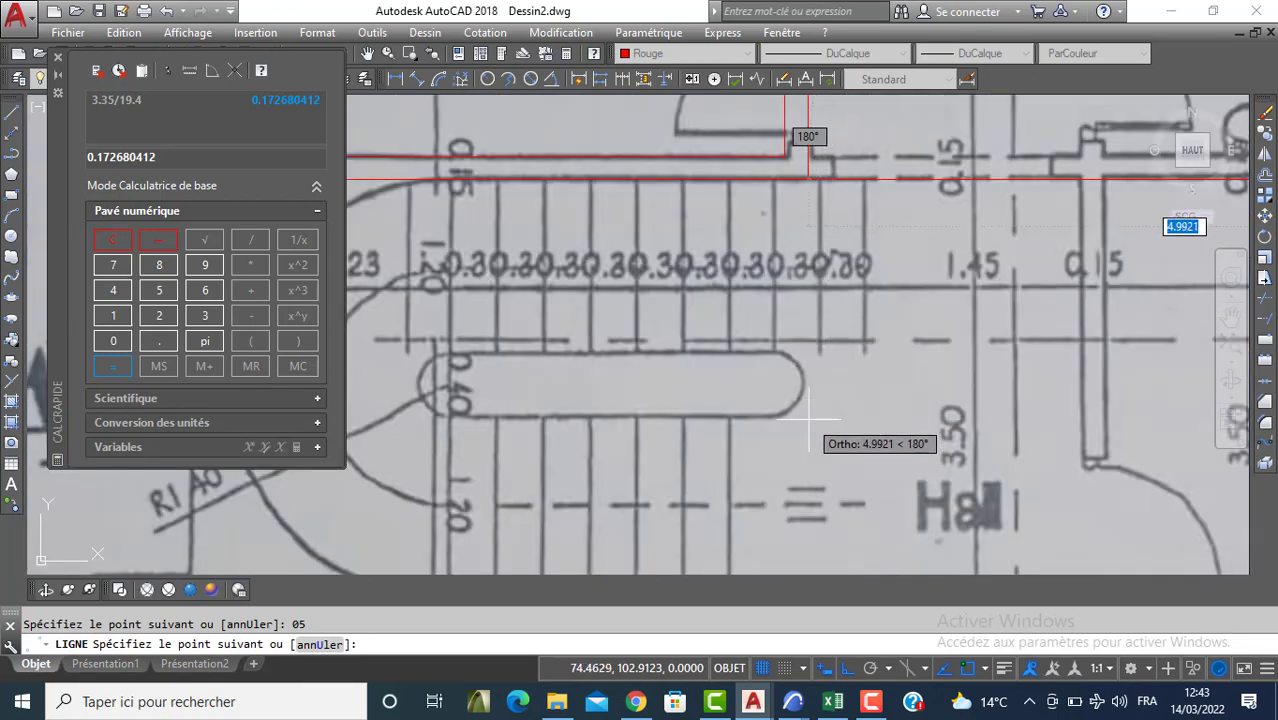
{"action": "key", "text": "ctrl+z"}
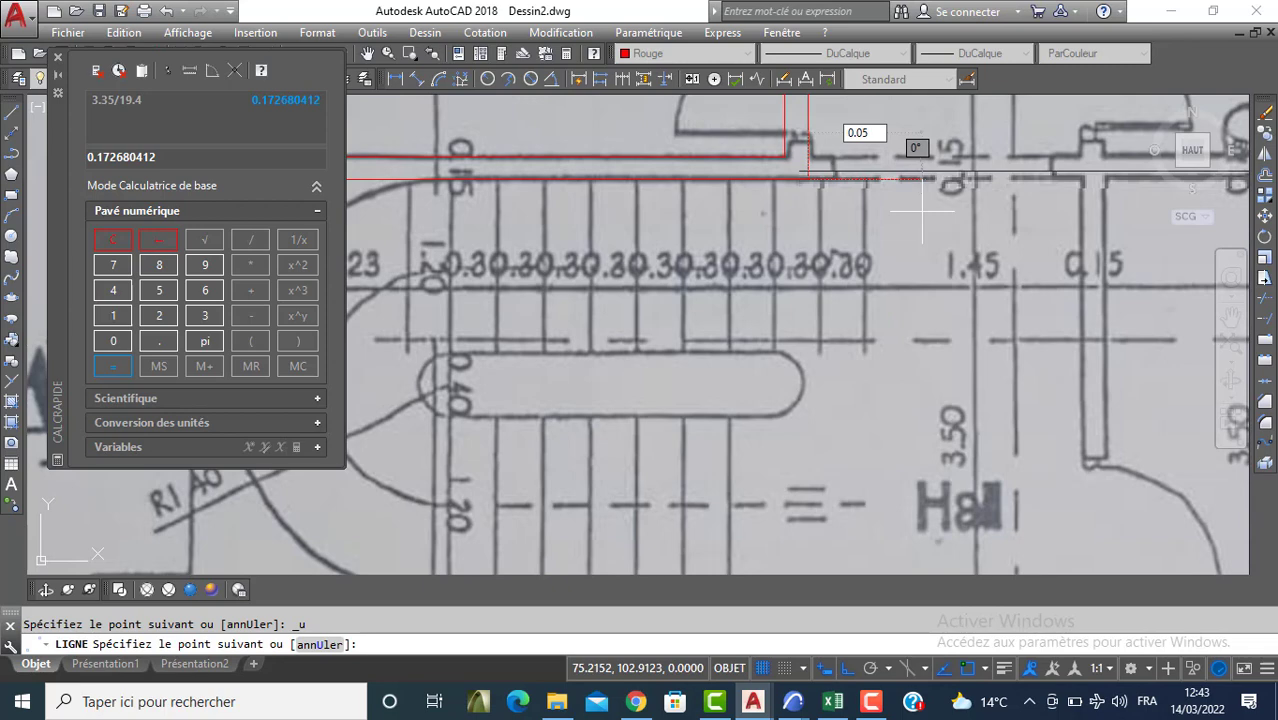
Draw the line 0.05 to the right from the wall corner and 1.2 straight down as the first stair tread line
{"action": "type", "text": "0.05"}
{"action": "key", "text": "Return"}
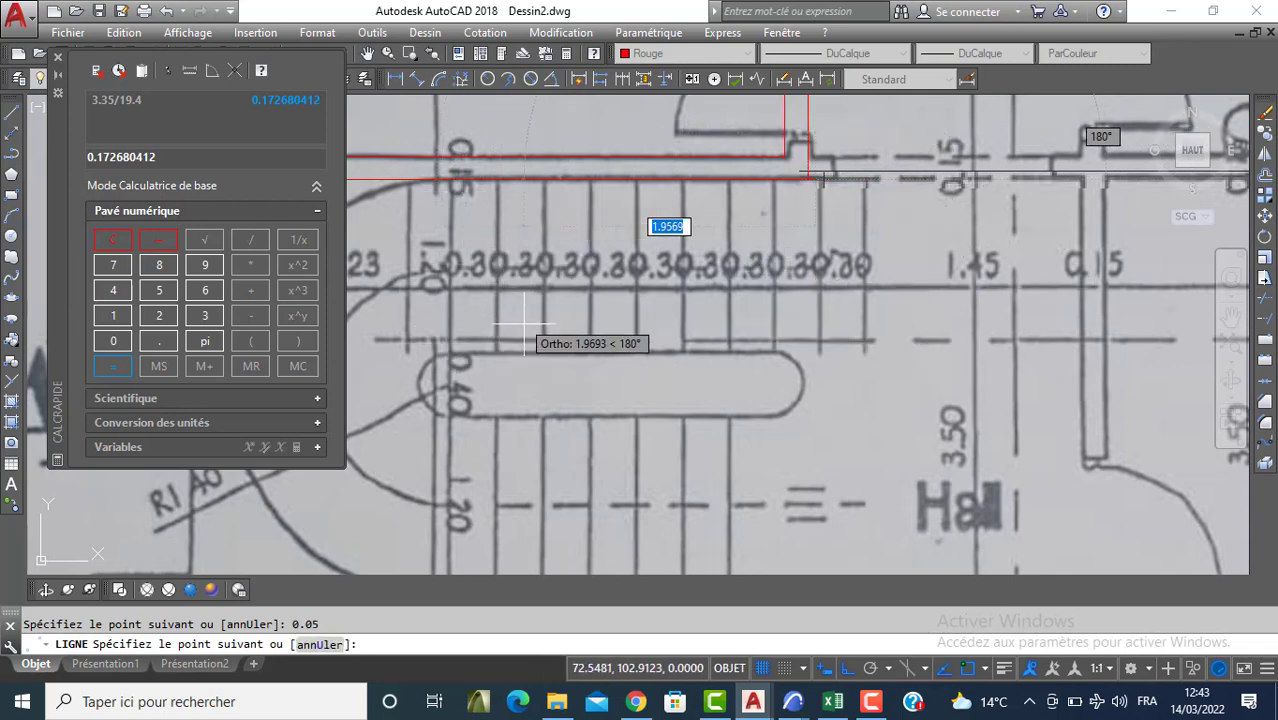
{"action": "type", "text": "1."}
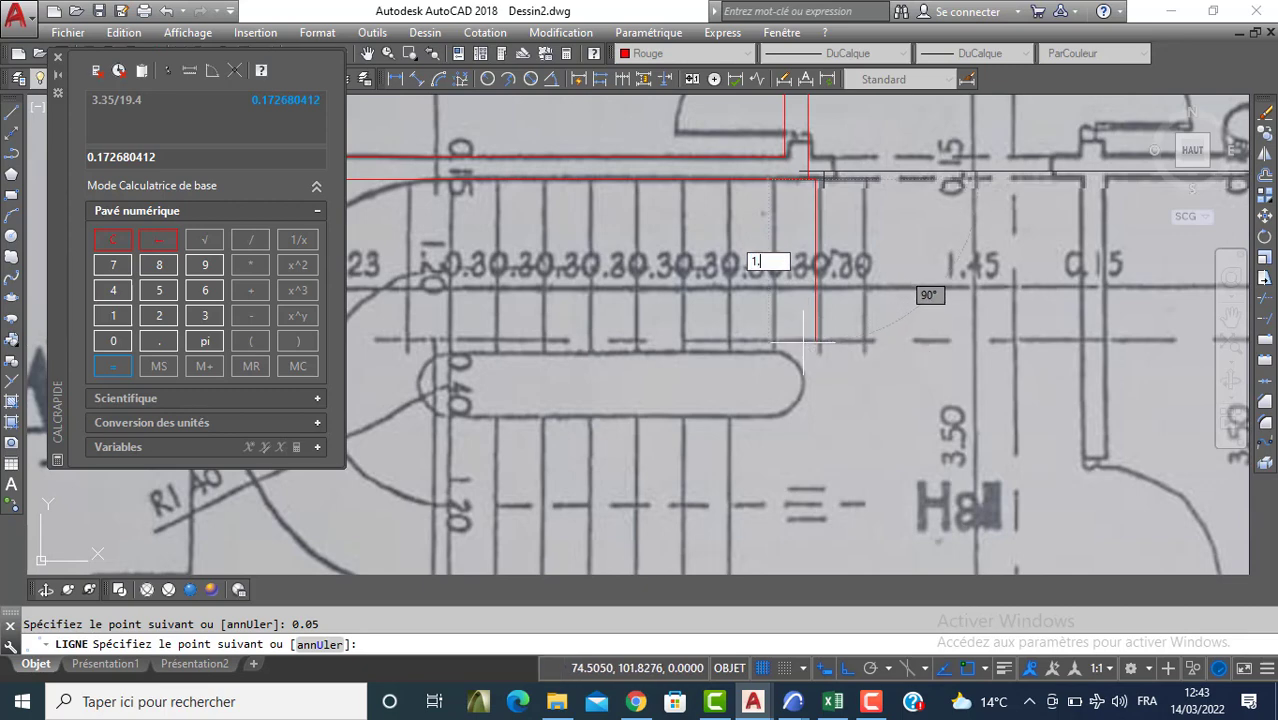
{"action": "type", "text": "2"}
{"action": "key", "text": "Return"}
{"action": "key", "text": "Return"}
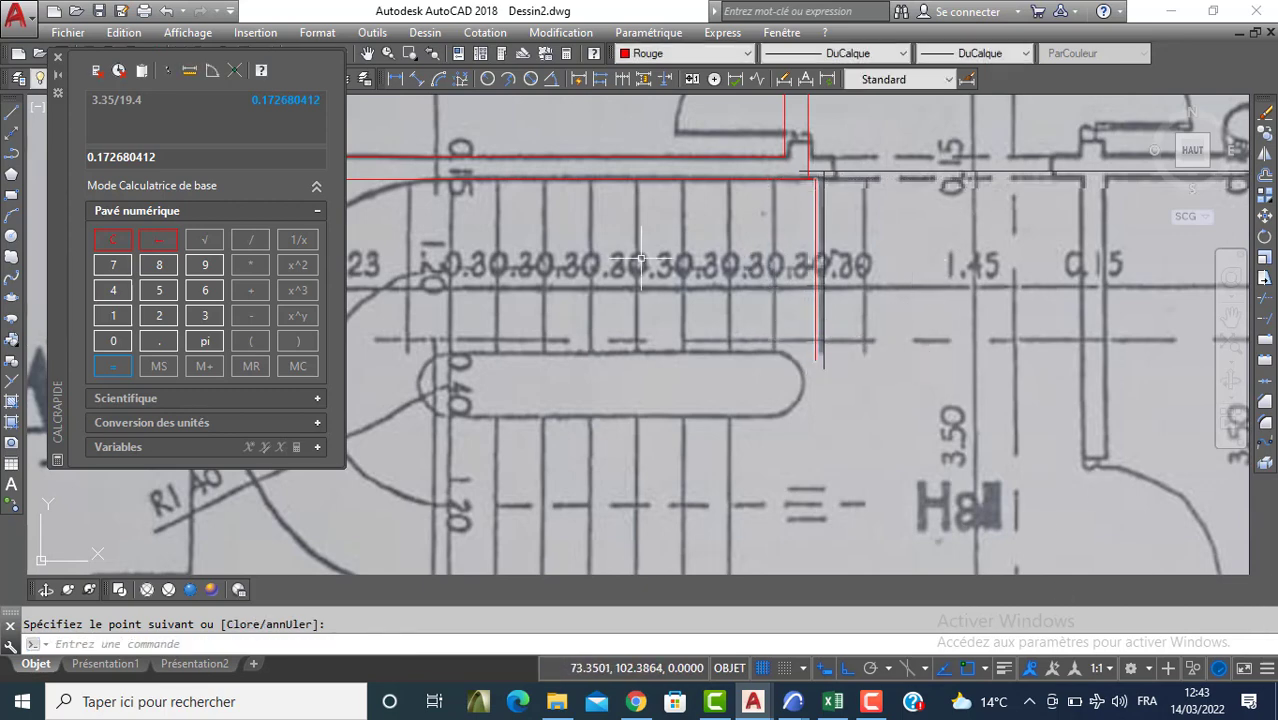
Offset the 1.2 stair tread line 0.3 to the right
{"action": "left_click", "coordinate": [1267, 176]}
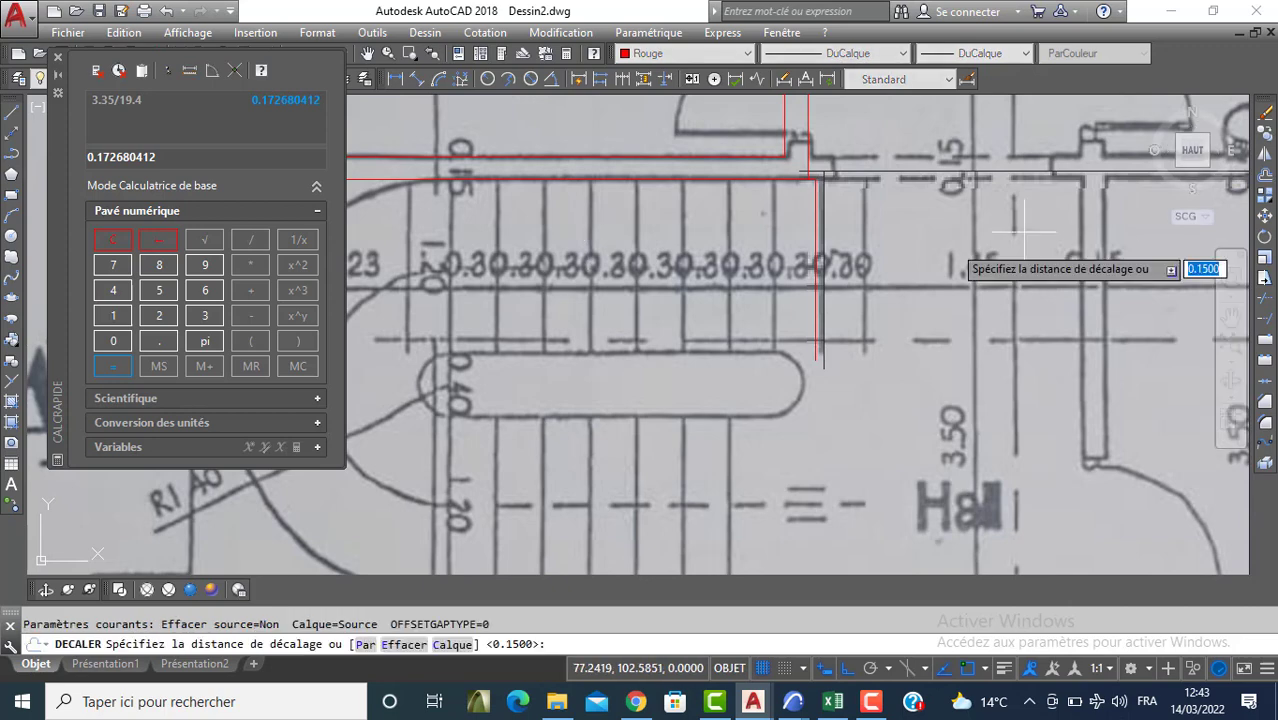
{"action": "type", "text": "0"}
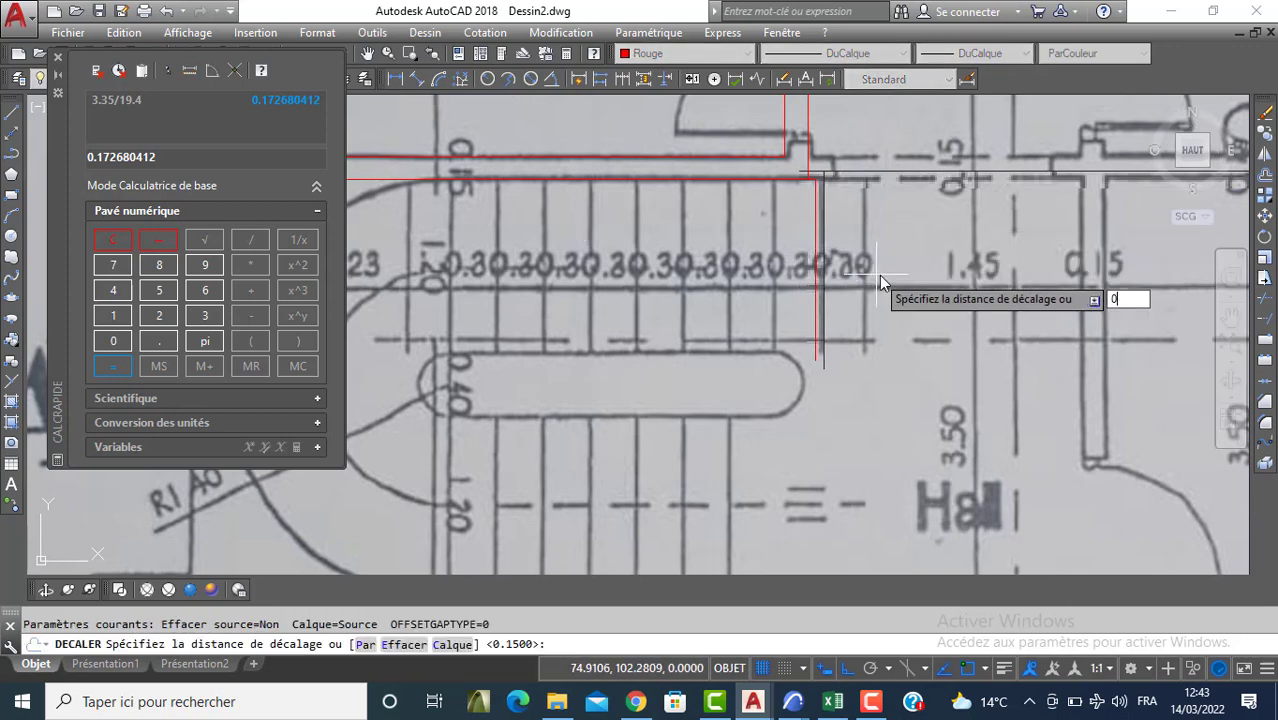
{"action": "type", "text": ".3"}
{"action": "key", "text": "Return"}
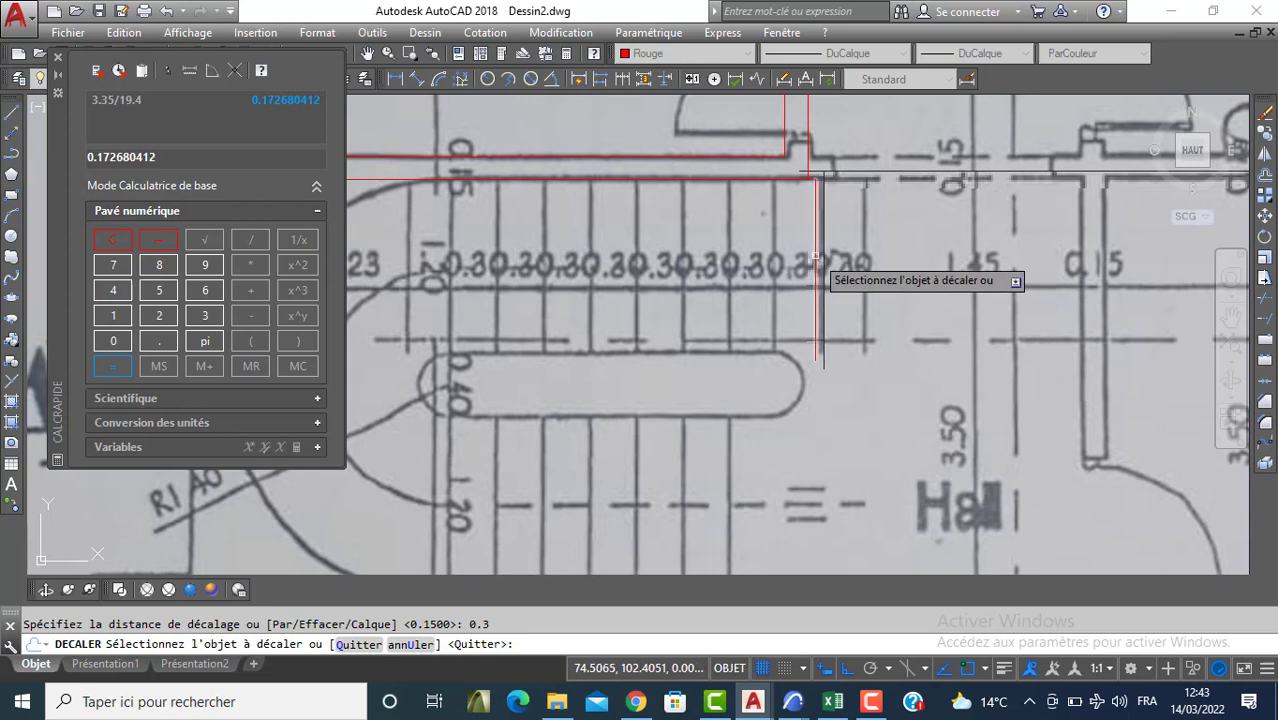
{"action": "left_click", "coordinate": [816, 256]}
{"action": "left_click", "coordinate": [833, 250]}
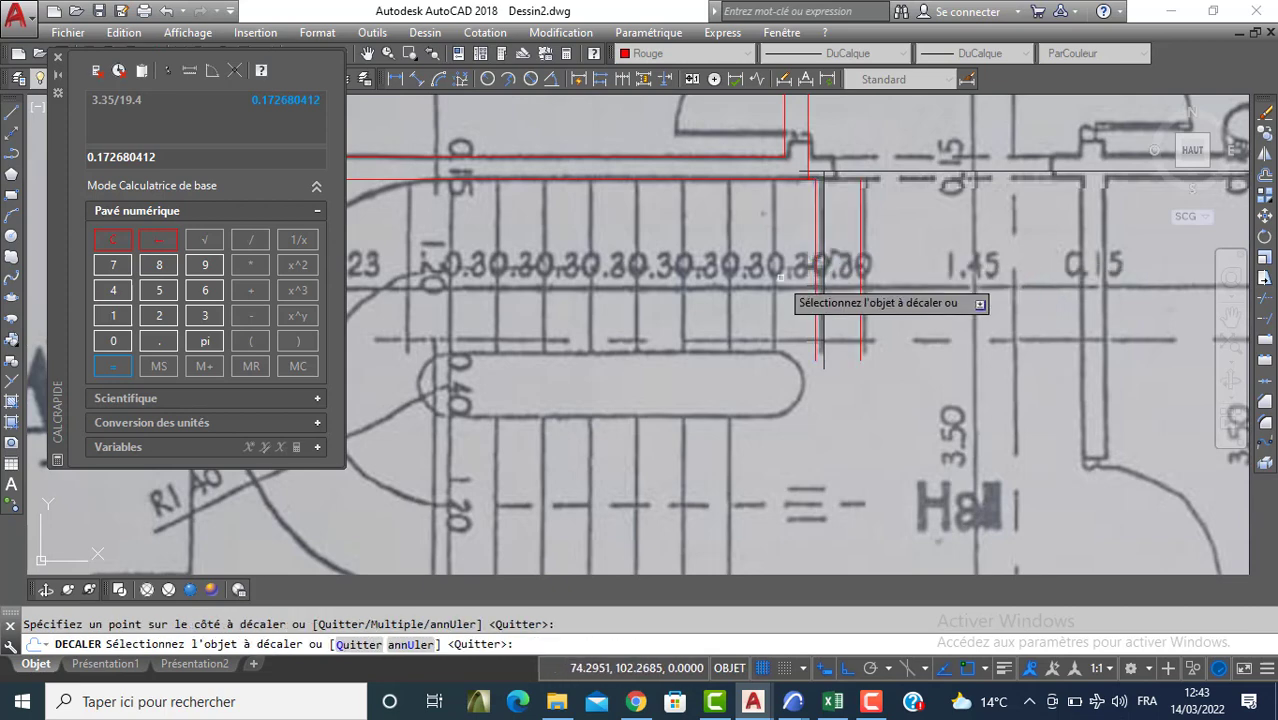
Offset the first stair tread line repeatedly to the left at 0.3 spacing using Multiple, and erase the surplus leftmost copy
{"action": "left_click", "coordinate": [815, 270]}
{"action": "right_click", "coordinate": [782, 278]}
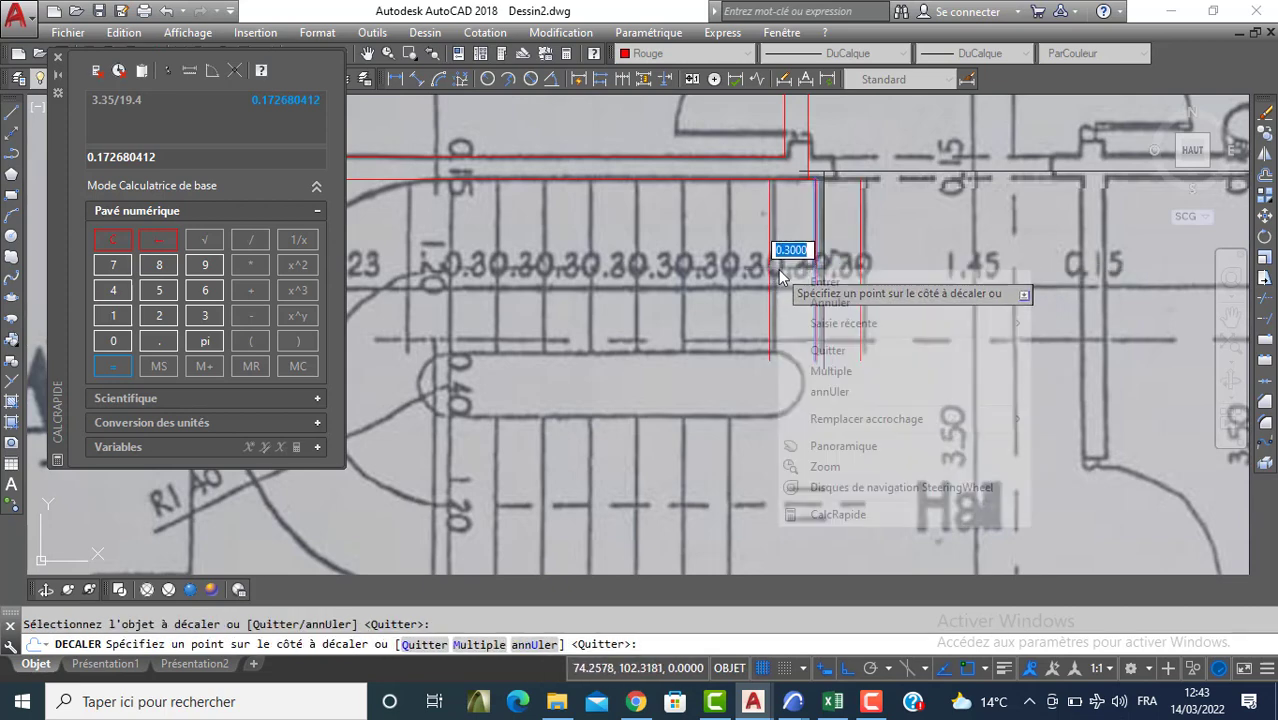
{"action": "left_click", "coordinate": [830, 371]}
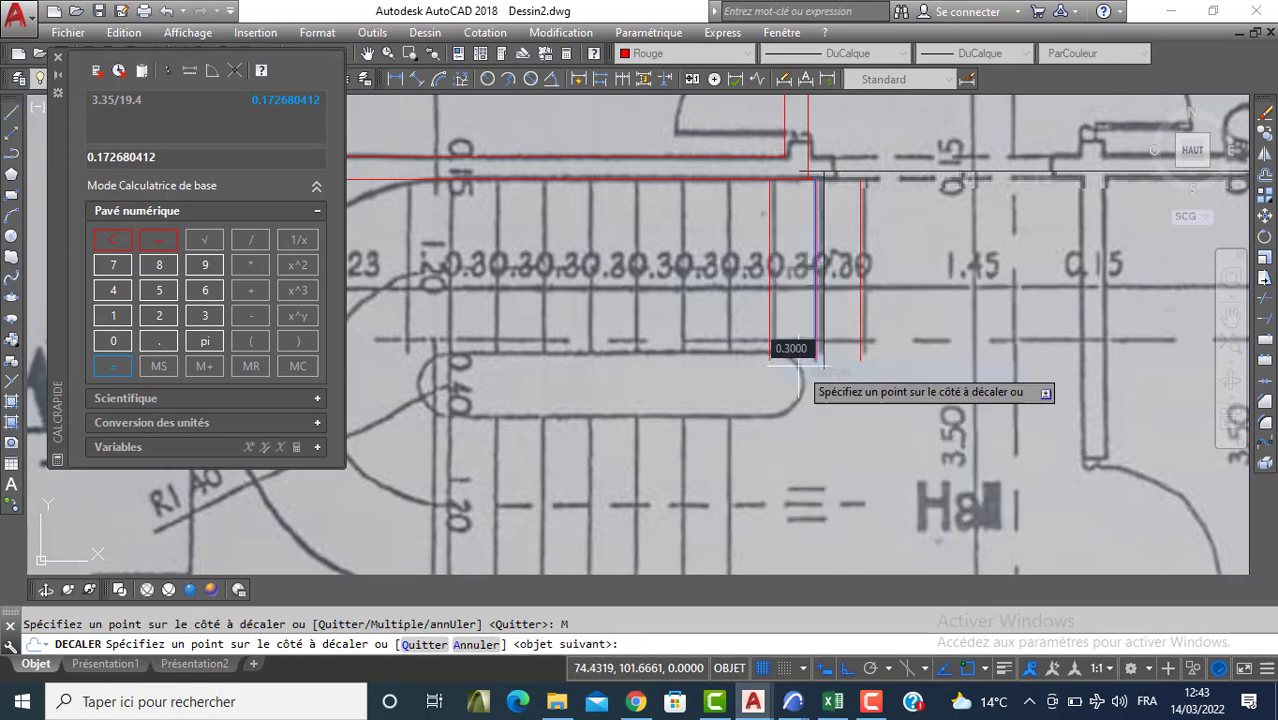
{"action": "left_click", "coordinate": [741, 370]}
{"action": "left_click", "coordinate": [728, 375]}
{"action": "left_click", "coordinate": [714, 381]}
{"action": "left_click", "coordinate": [700, 387]}
{"action": "left_click", "coordinate": [682, 393]}
{"action": "left_click", "coordinate": [668, 397]}
{"action": "key", "text": "Return"}
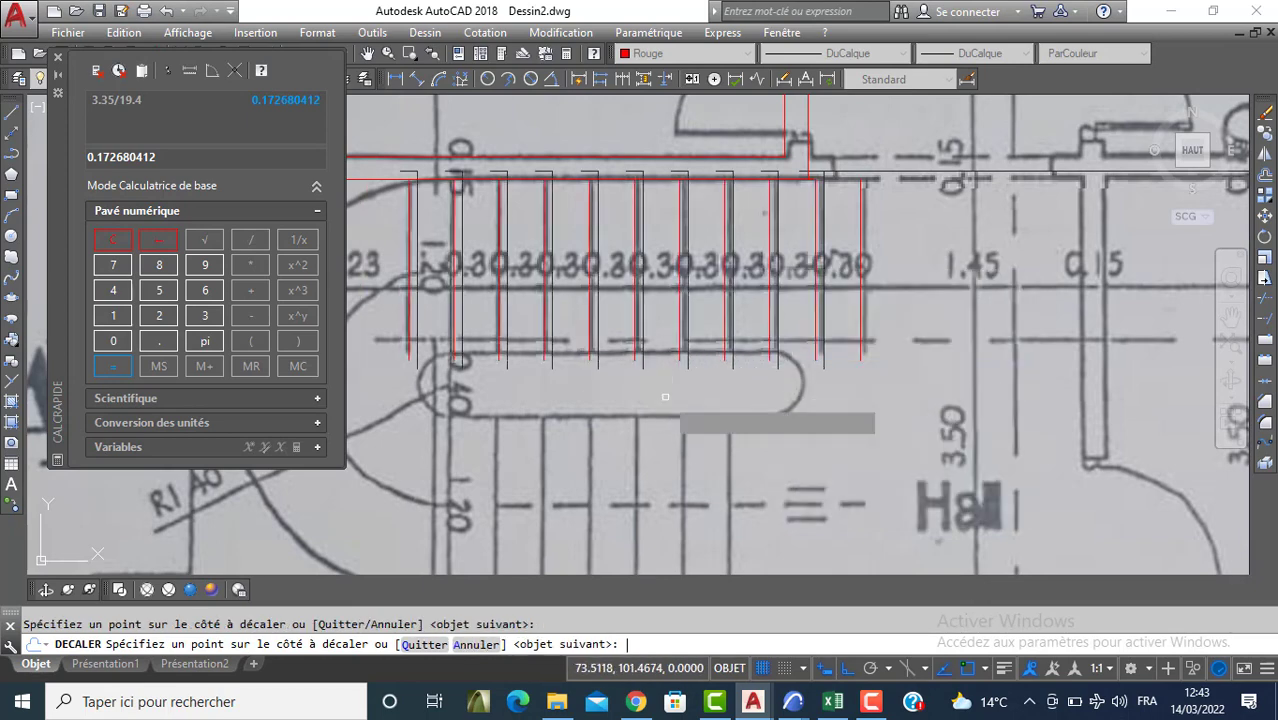
{"action": "key", "text": "Return"}
{"action": "key", "text": "Return"}
{"action": "key", "text": "Escape"}
{"action": "left_click", "coordinate": [407, 287]}
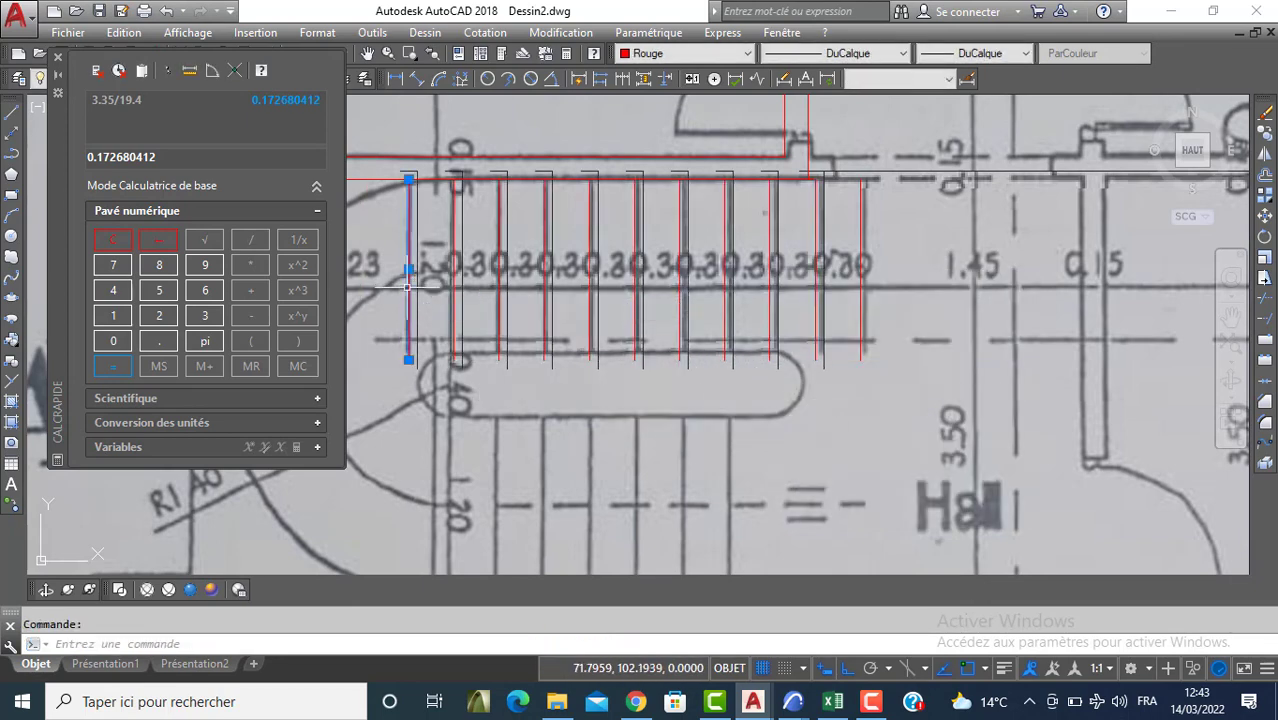
{"action": "mouse_move", "coordinate": [497, 320]}
{"action": "middle_mouse_down"}
{"action": "mouse_move", "coordinate": [642, 277]}
{"action": "mouse_move", "coordinate": [623, 293]}
{"action": "middle_mouse_up"}
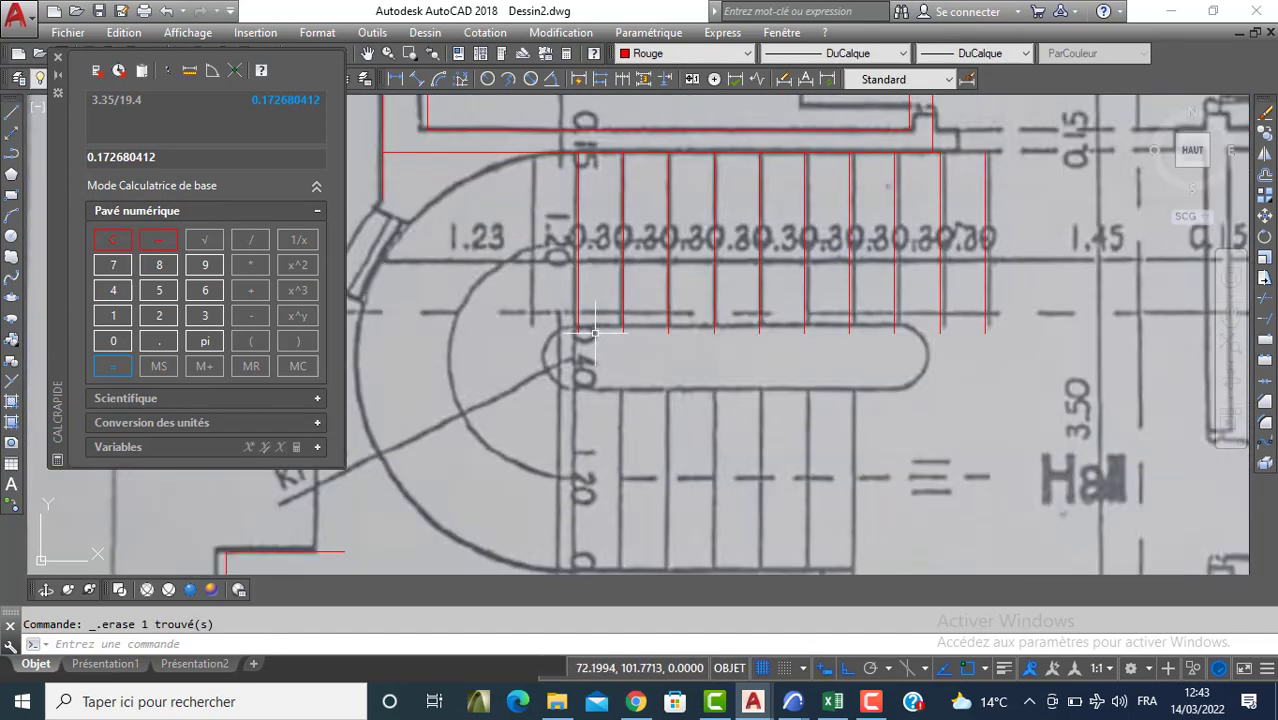
Stretch the lower end of the leftmost stair tread line 1.6 straight down across the stairwell
{"action": "left_click", "coordinate": [580, 312]}
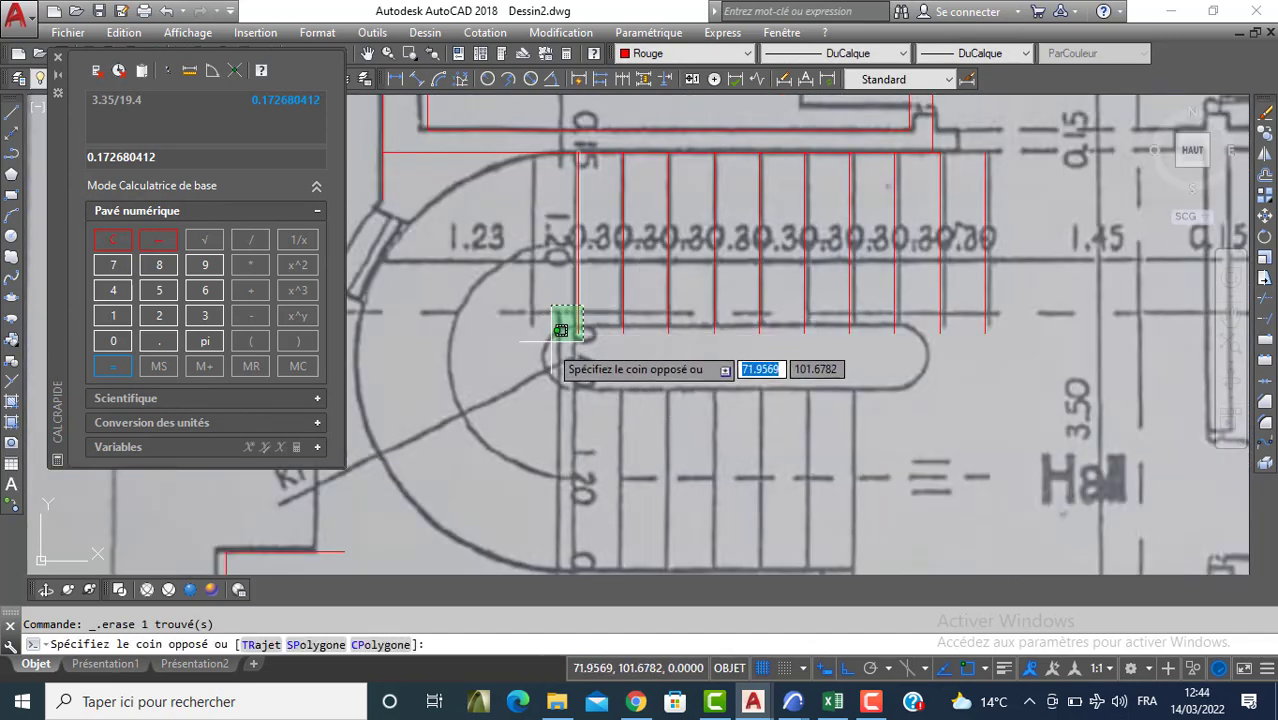
{"action": "left_click", "coordinate": [573, 336]}
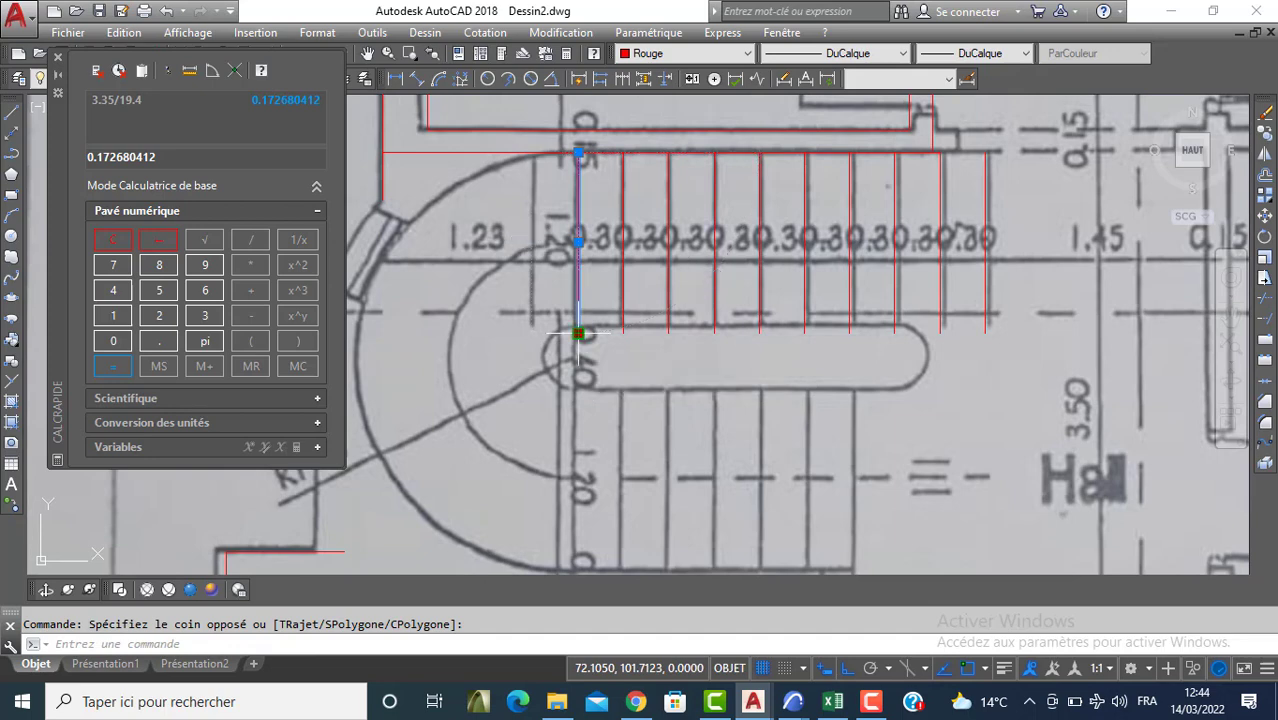
{"action": "left_click", "coordinate": [578, 333]}
{"action": "middle_click_drag", "start_coordinate": [580, 394], "coordinate": [580, 334]}
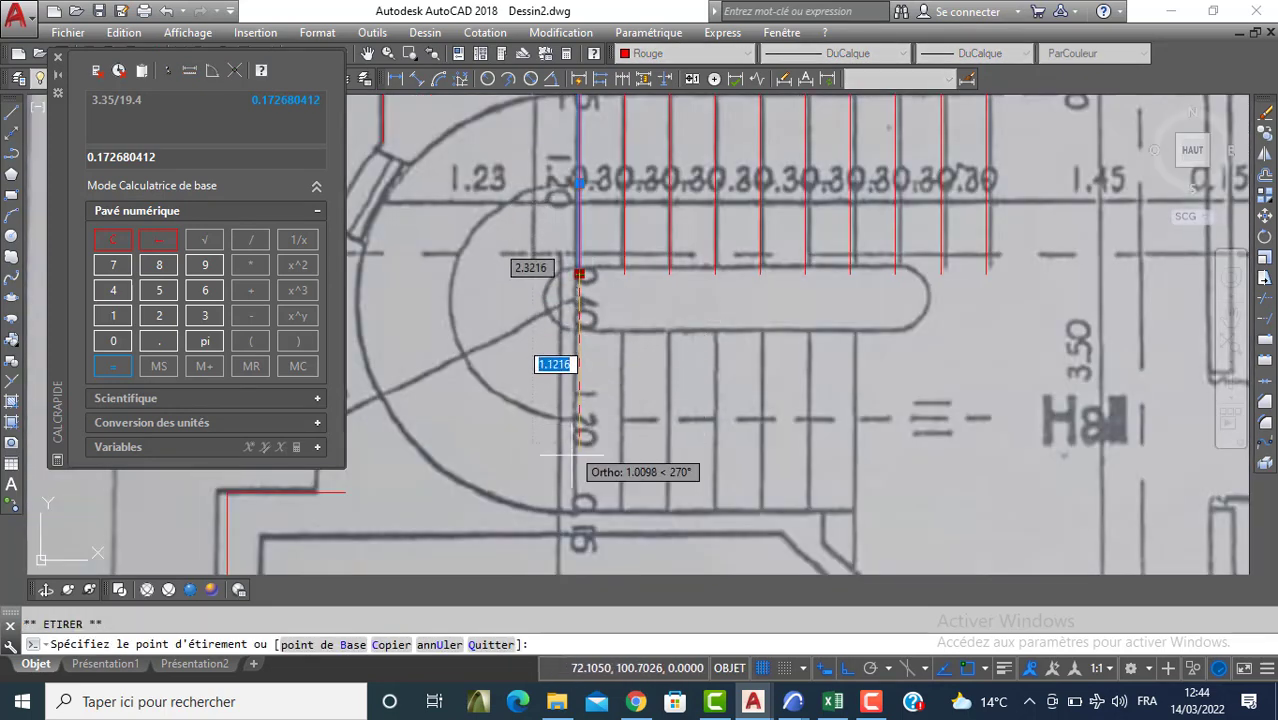
{"action": "type", "text": "1."}
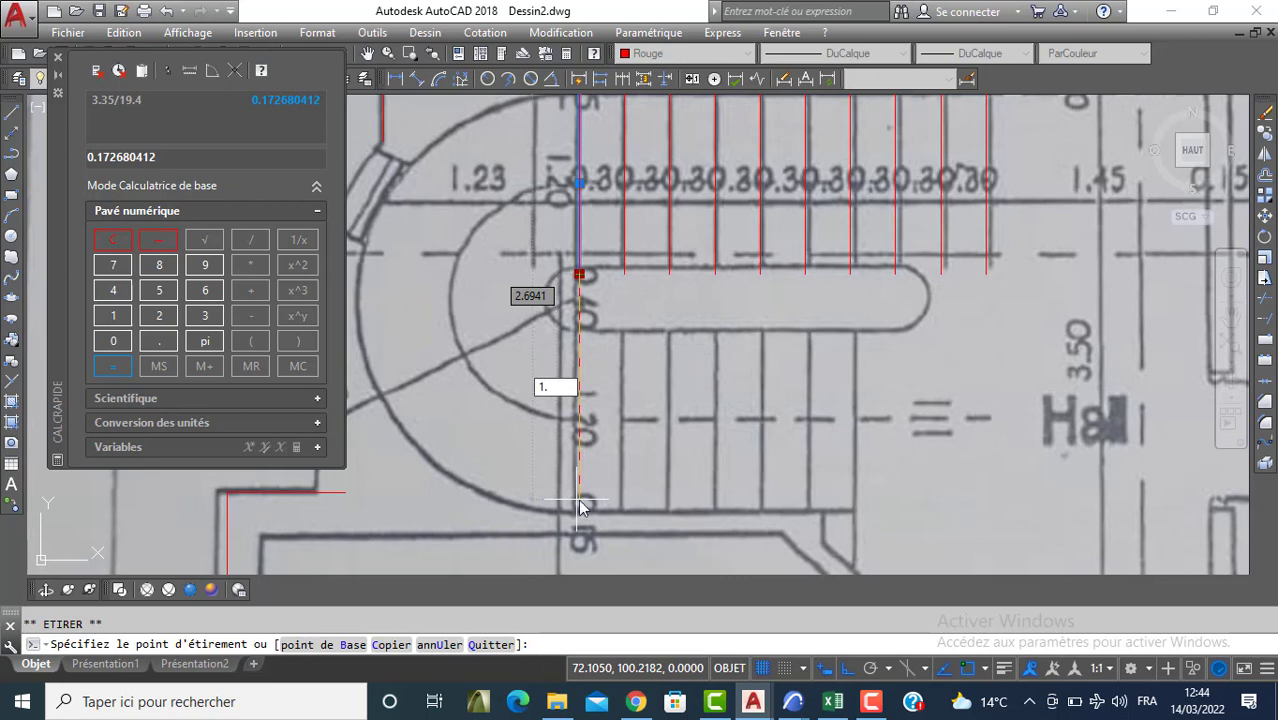
{"action": "type", "text": "6"}
{"action": "key", "text": "Return"}
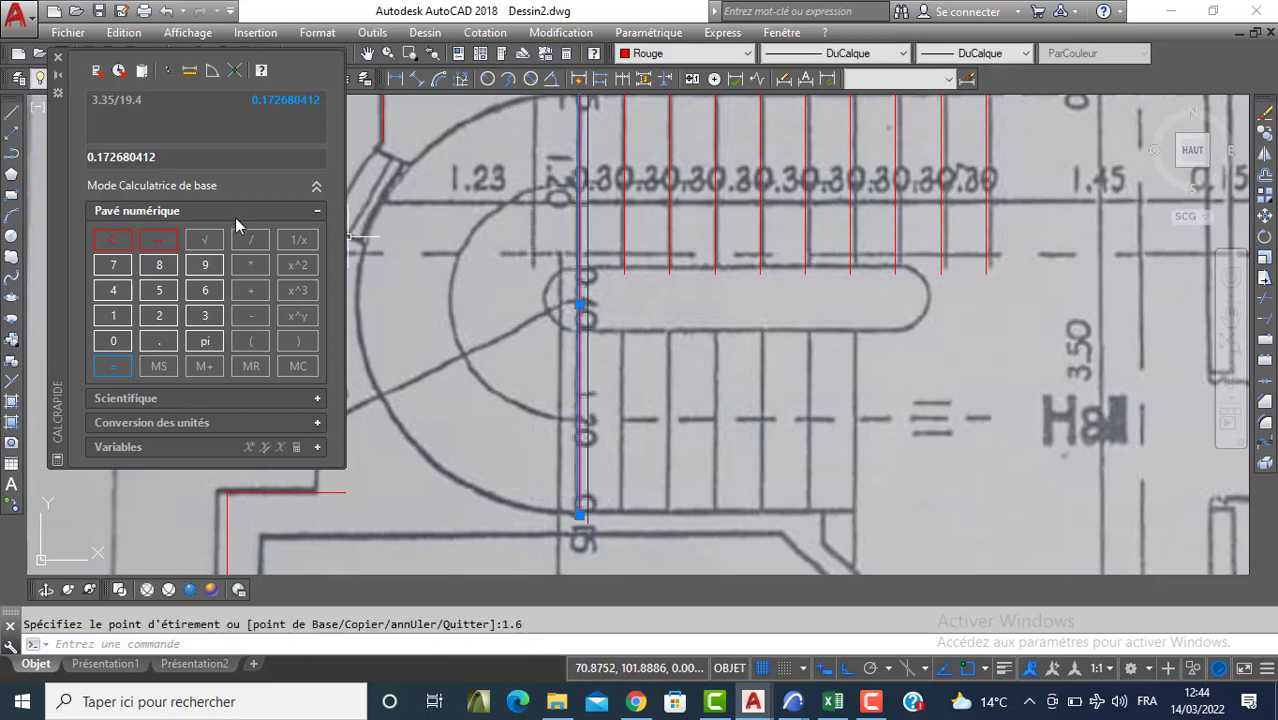
{"action": "key", "text": "Escape"}
Draw a circle centred on the midpoint of the extended stair line, with its radius reaching that line's upper end
{"action": "left_click", "coordinate": [10, 240]}
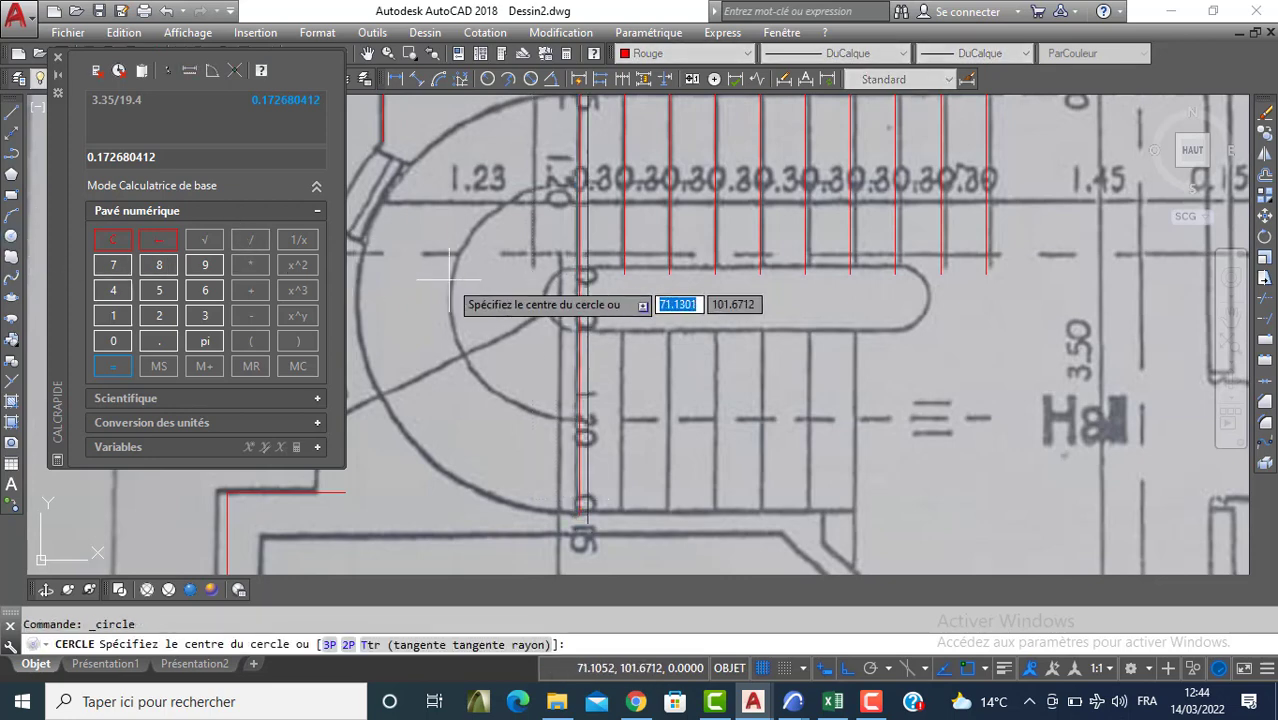
{"action": "left_click", "coordinate": [580, 302]}
{"action": "mouse_move", "coordinate": [563, 166]}
{"action": "middle_mouse_down"}
{"action": "mouse_move", "coordinate": [585, 276]}
{"action": "mouse_move", "coordinate": [598, 198]}
{"action": "middle_mouse_up"}
{"action": "left_click", "coordinate": [601, 203]}
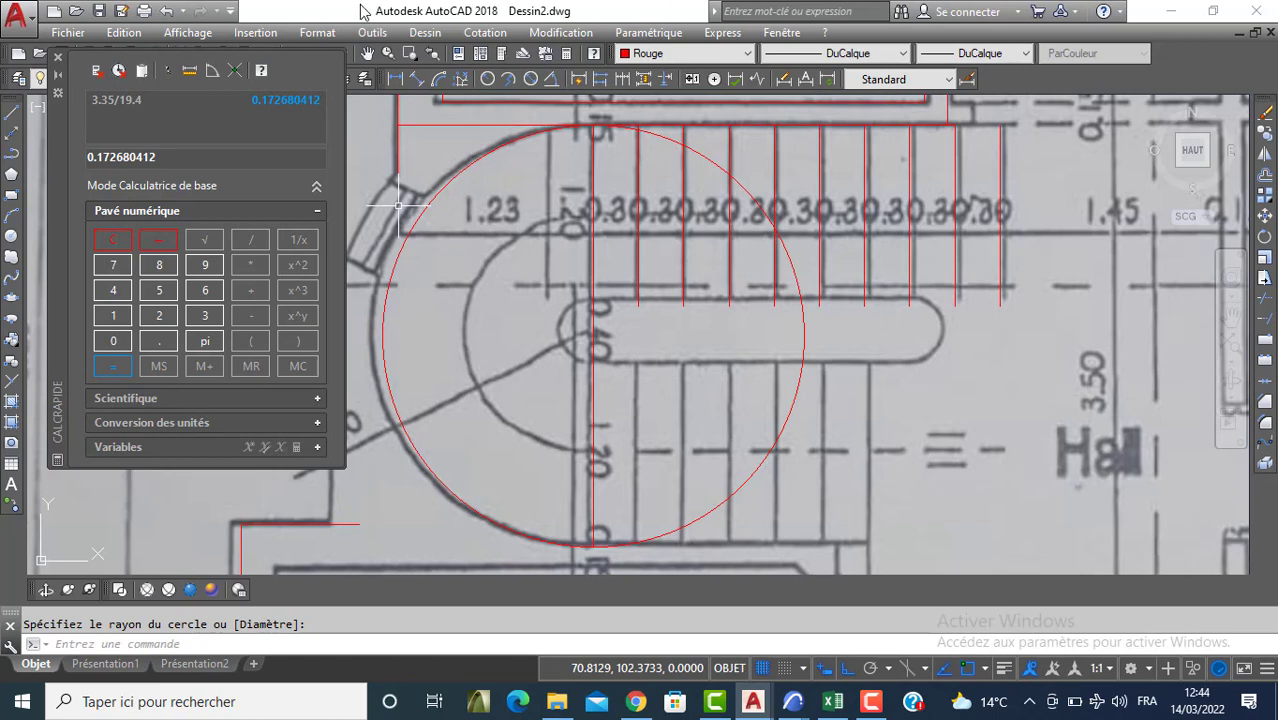
Close the calculator, trim the circle's right half along the extended stair line and erase the leftover arc piece across the treads
{"action": "left_click", "coordinate": [57, 62]}
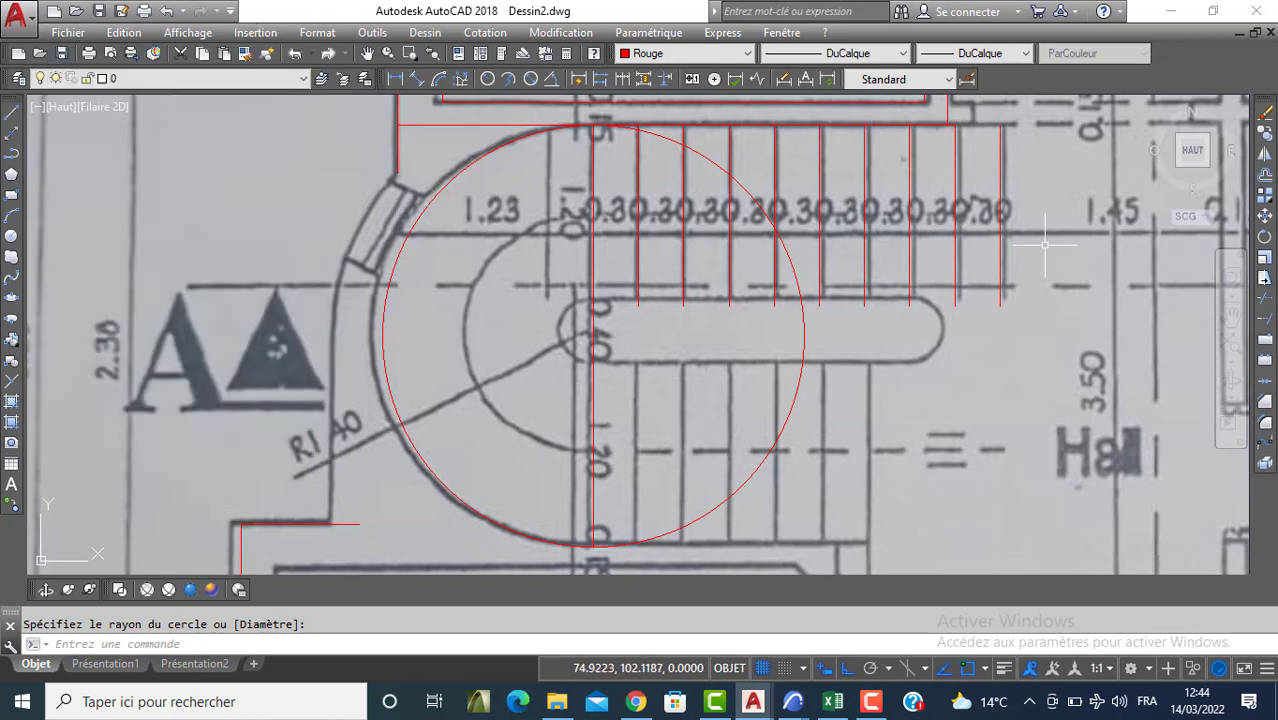
{"action": "left_click", "coordinate": [1265, 303]}
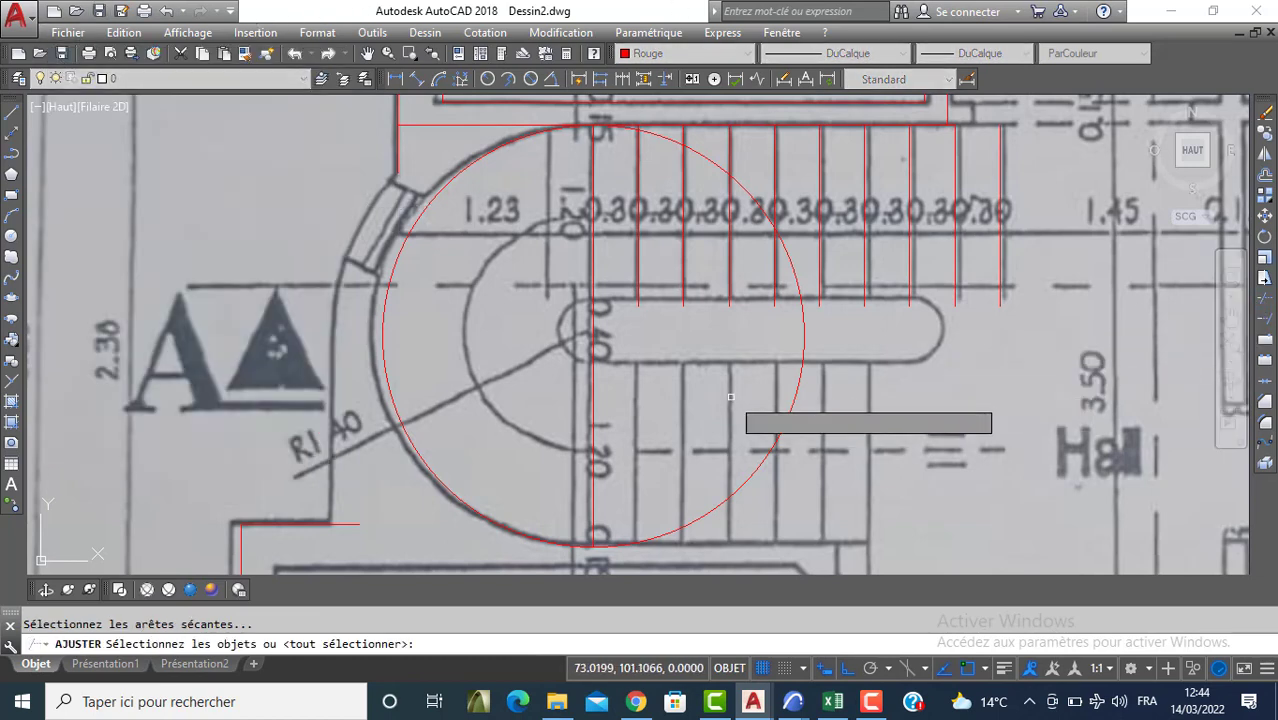
{"action": "right_click", "coordinate": [731, 396]}
{"action": "left_click", "coordinate": [715, 515]}
{"action": "left_click", "coordinate": [707, 510]}
{"action": "scroll", "coordinate": [640, 150], "scroll_direction": "up", "scroll_amount": 4}
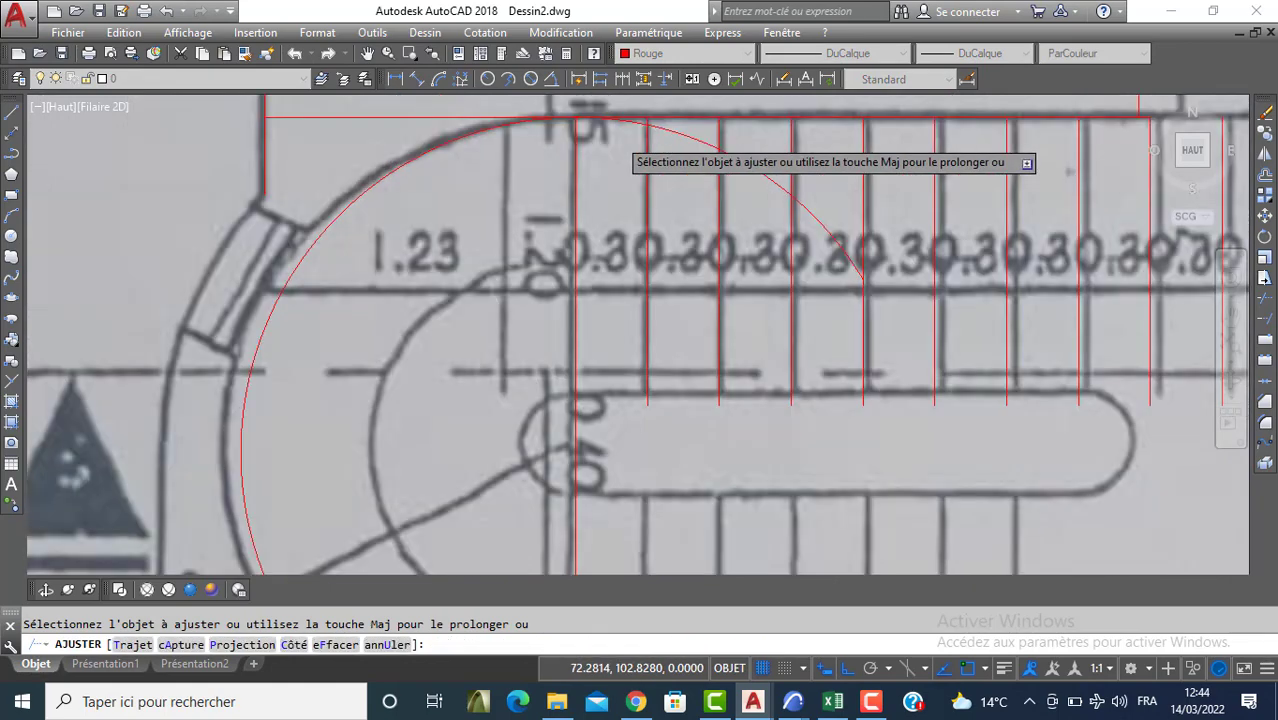
{"action": "left_click", "coordinate": [645, 114]}
{"action": "key", "text": "Escape"}
{"action": "left_click", "coordinate": [740, 147]}
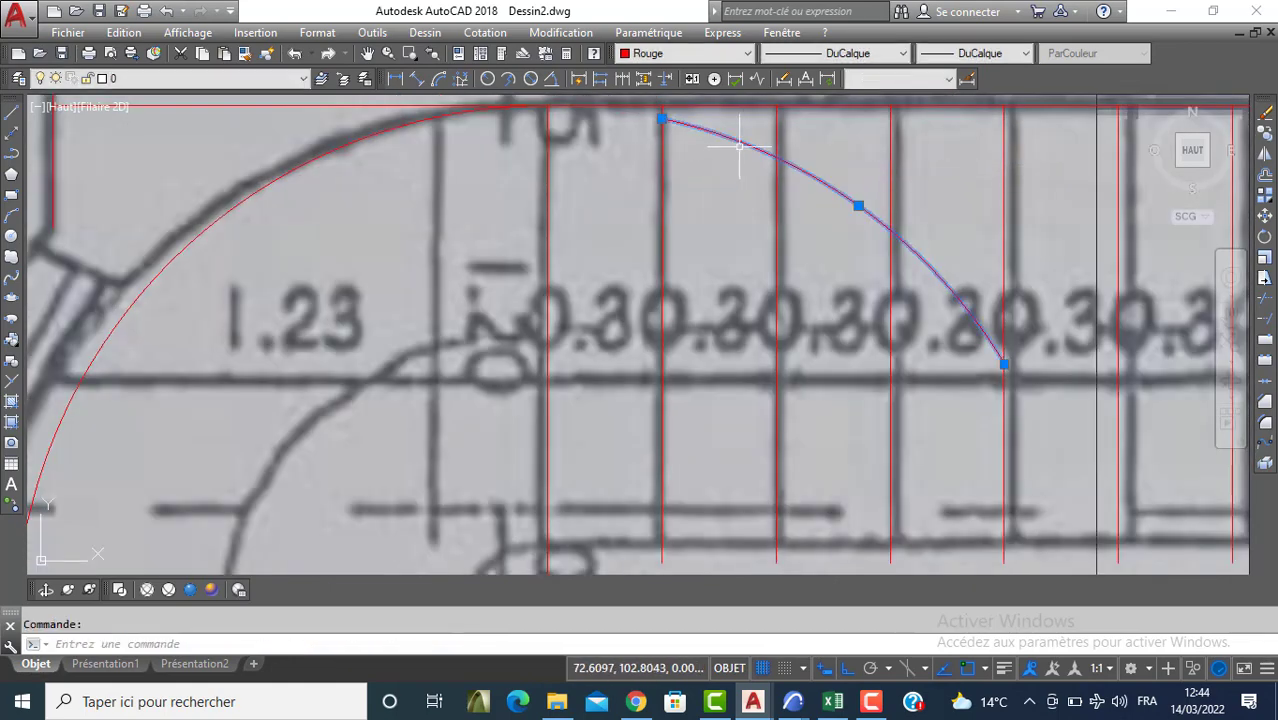
{"action": "key", "text": "Delete"}
Offset the stairwell half-circle 0.3 outward
{"action": "scroll", "coordinate": [704, 209], "scroll_direction": "down", "scroll_amount": 6}
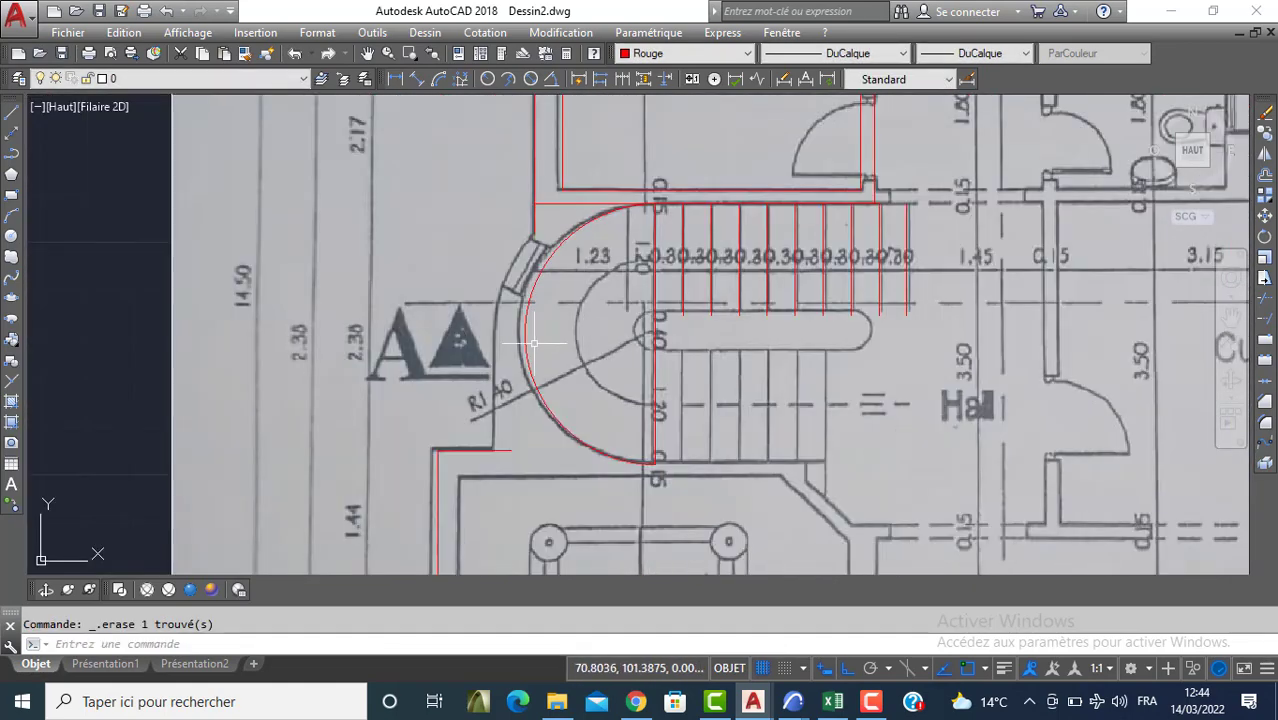
{"action": "left_click", "coordinate": [1262, 176]}
{"action": "type", "text": "0"}
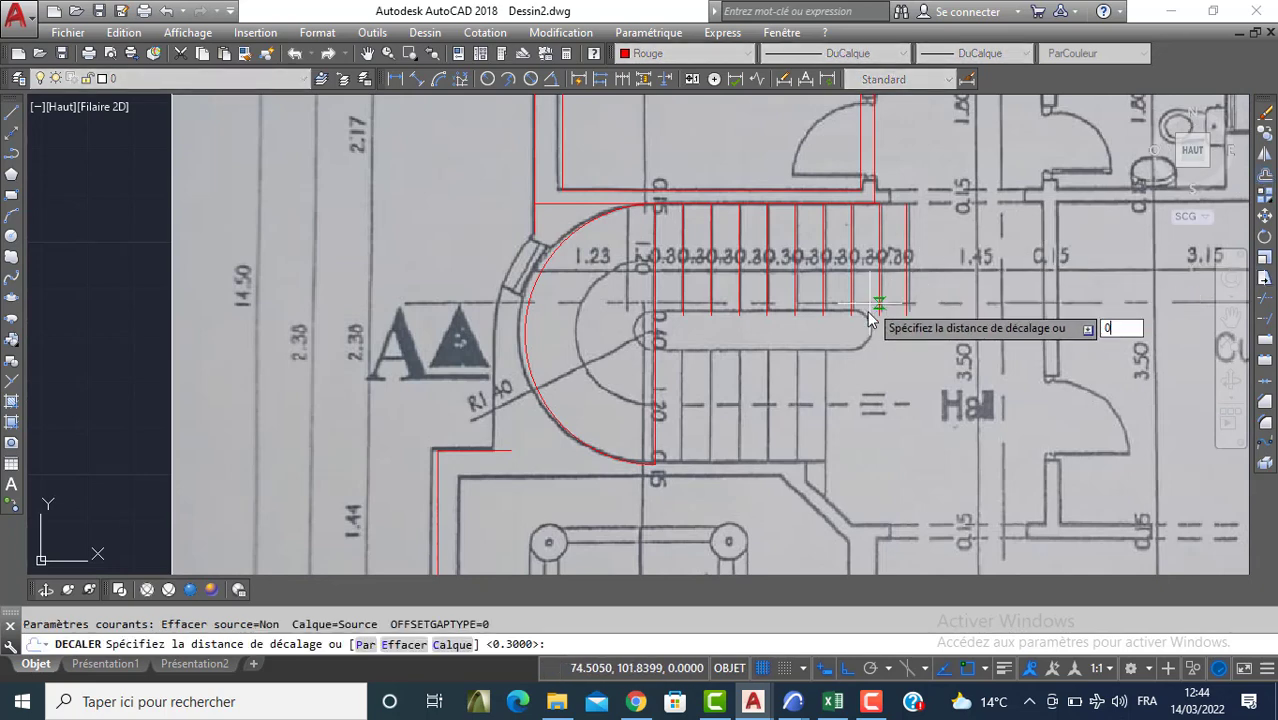
{"action": "type", "text": ".3"}
{"action": "key", "text": "Return"}
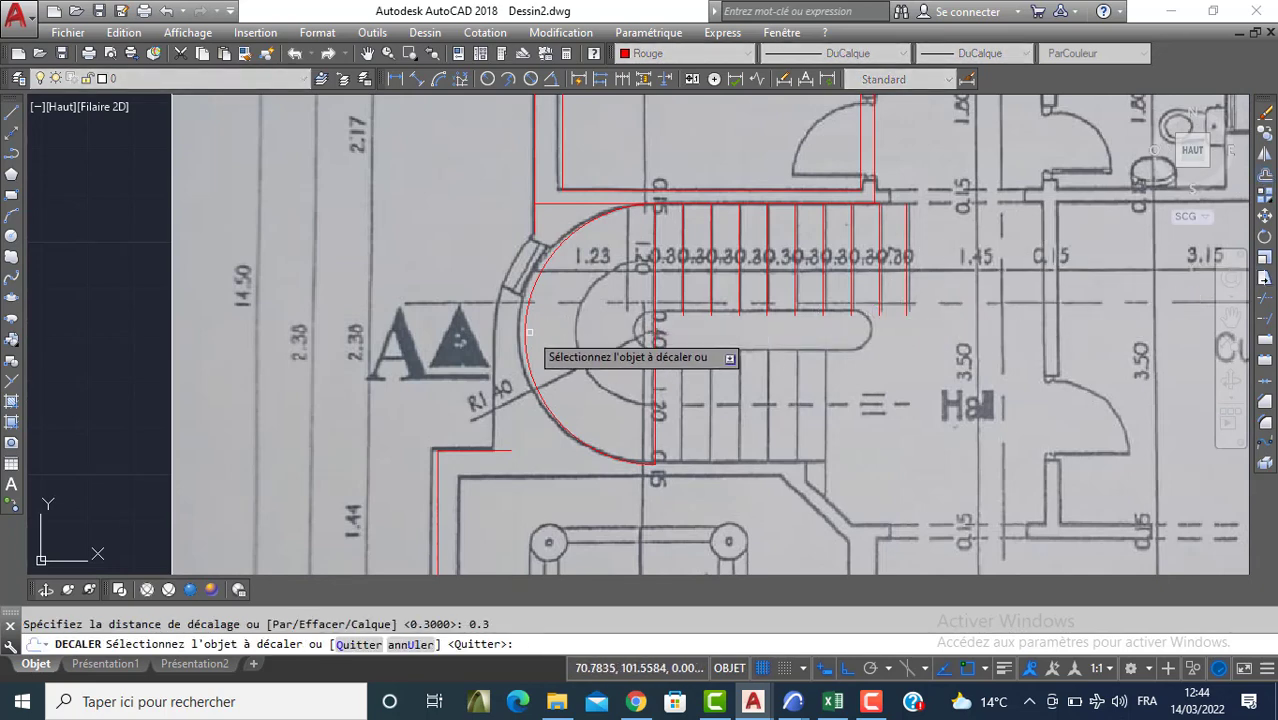
{"action": "left_click", "coordinate": [522, 336]}
{"action": "left_click", "coordinate": [490, 352]}
{"action": "key", "text": "Return"}
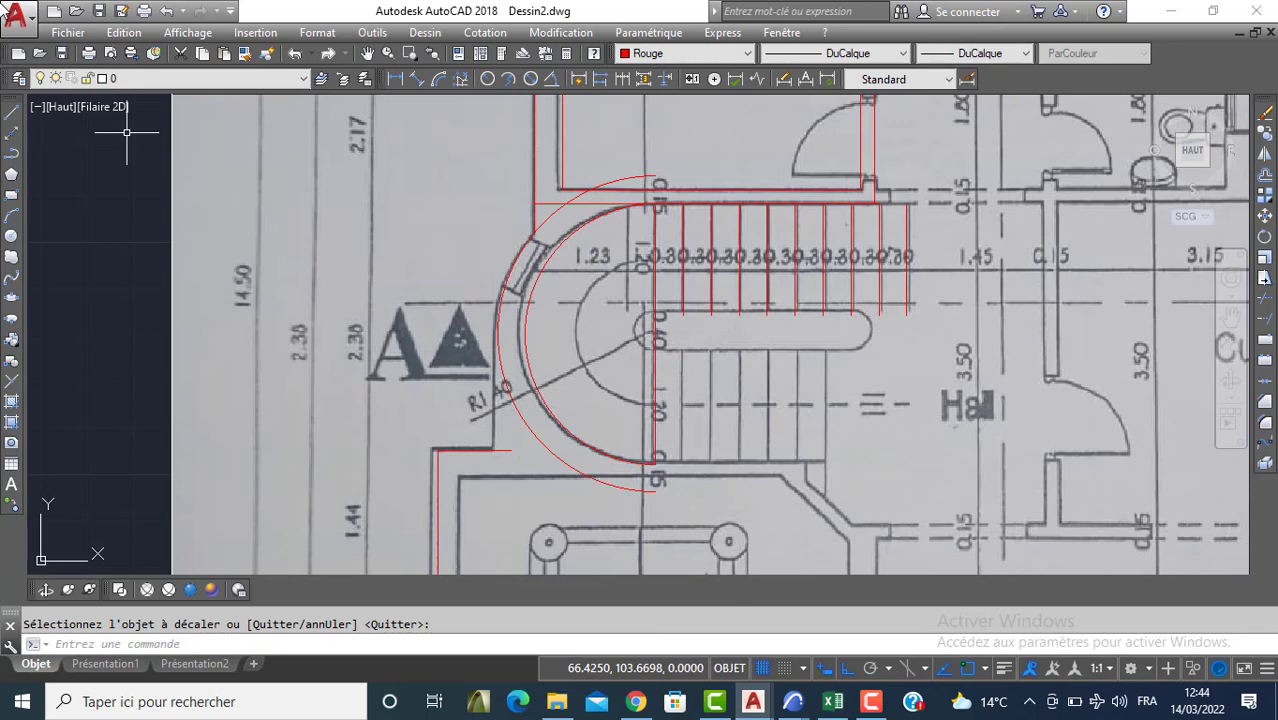
Draw a 1.25 vertical line from the outer arc's leftmost point down to the horizontal exterior wall line above the Salon
{"action": "left_click", "coordinate": [10, 116]}
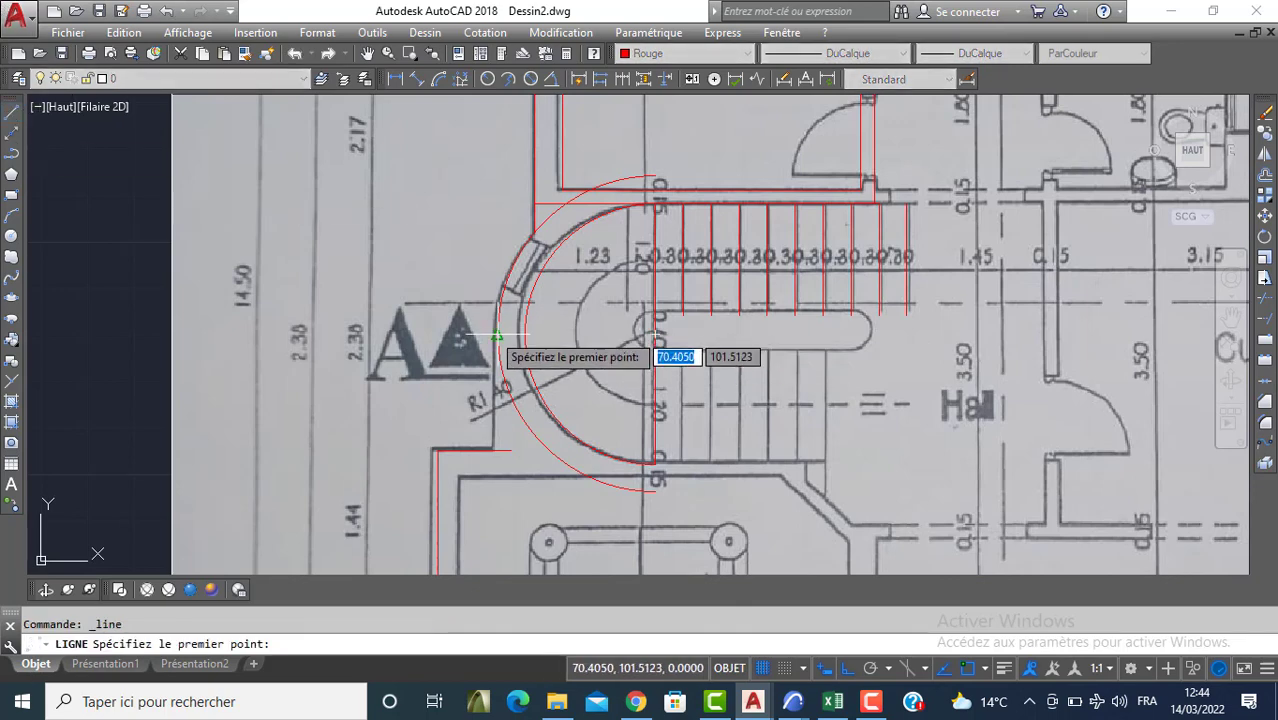
{"action": "left_click", "coordinate": [497, 346]}
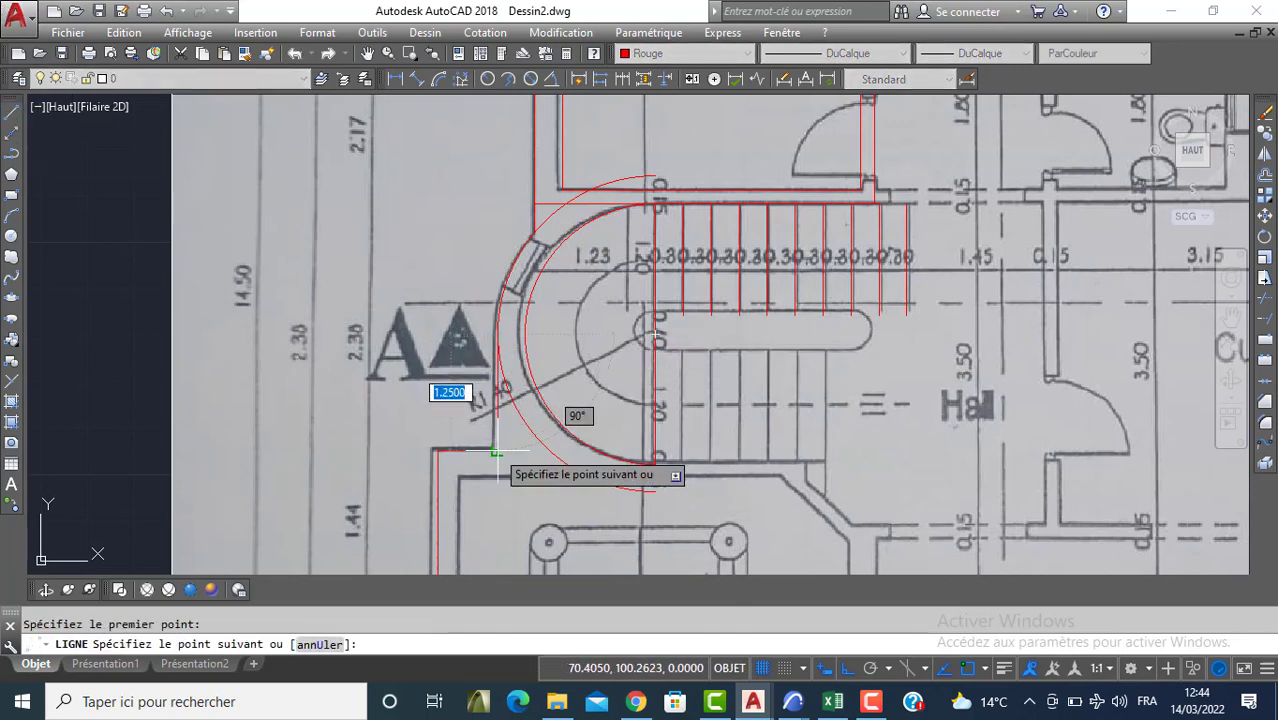
{"action": "left_click", "coordinate": [497, 452]}
{"action": "key", "text": "Return"}
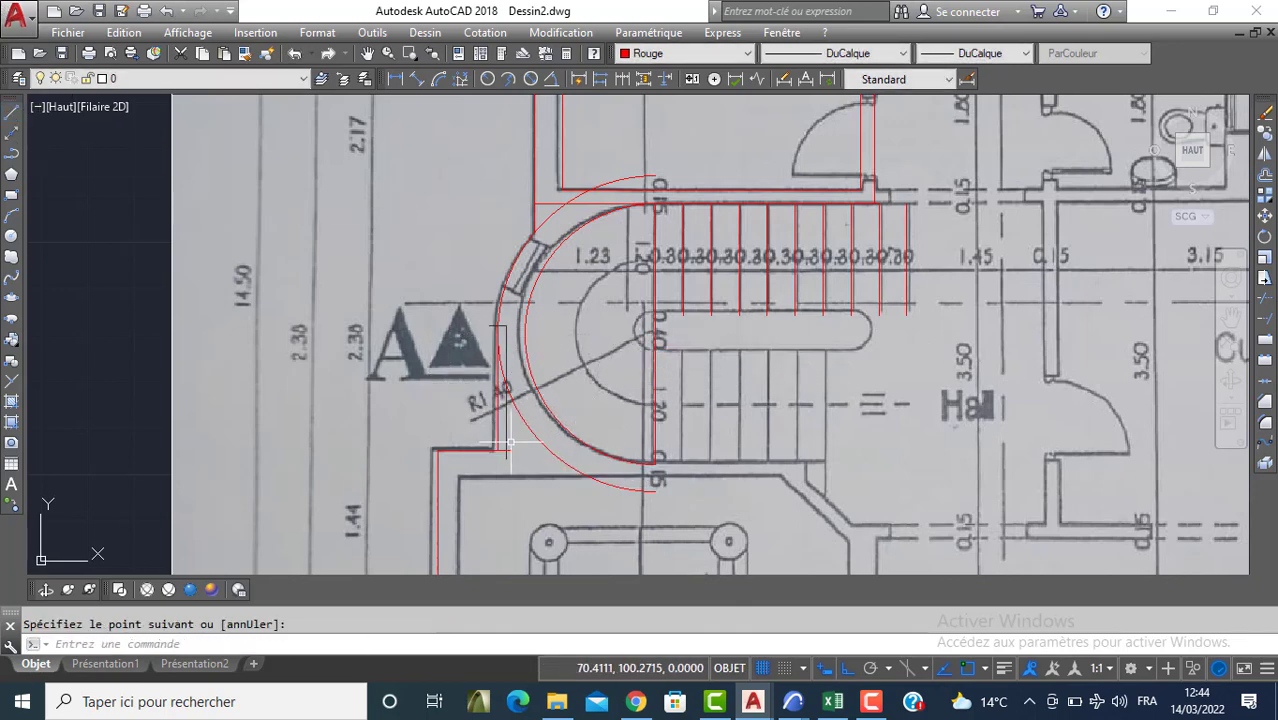
Trim the outer arc's surplus lower and upper portions and the wall line ends that overrun the stairwell corners
{"action": "left_click", "coordinate": [1264, 299]}
{"action": "key", "text": "Return"}
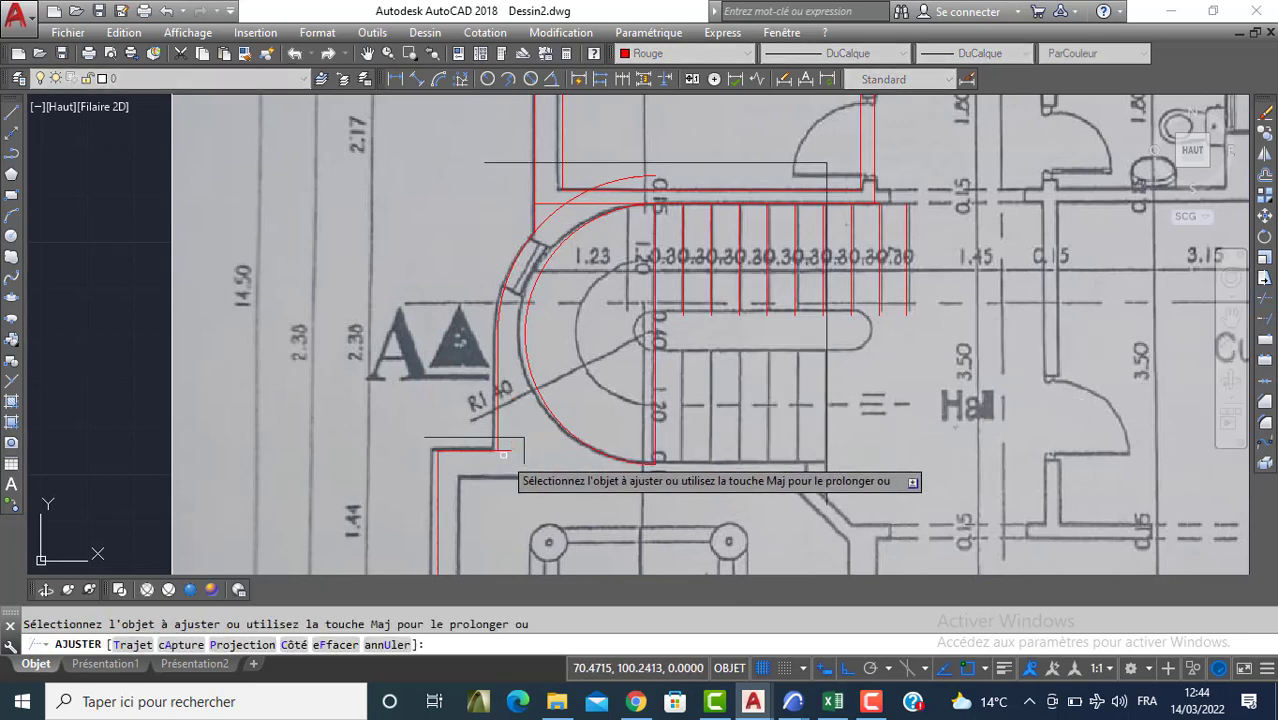
{"action": "scroll", "coordinate": [504, 455], "scroll_direction": "up", "scroll_amount": 4}
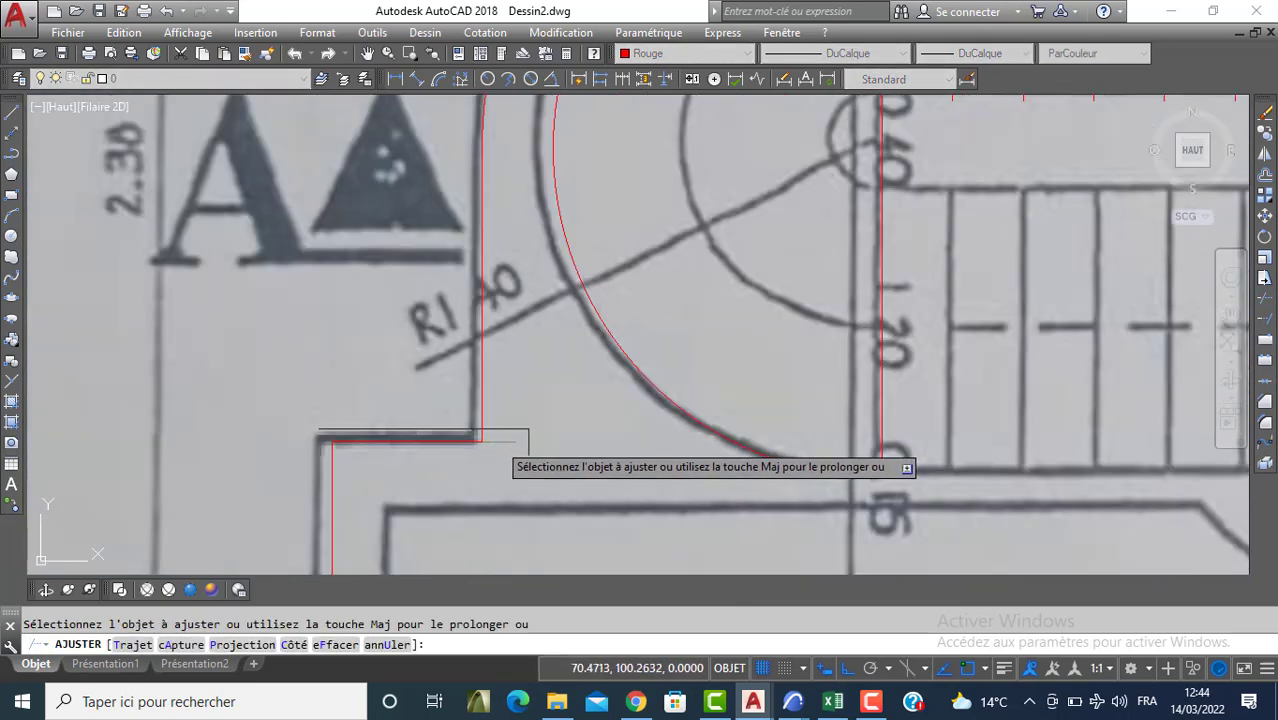
{"action": "scroll", "coordinate": [504, 445], "scroll_direction": "down", "scroll_amount": 4}
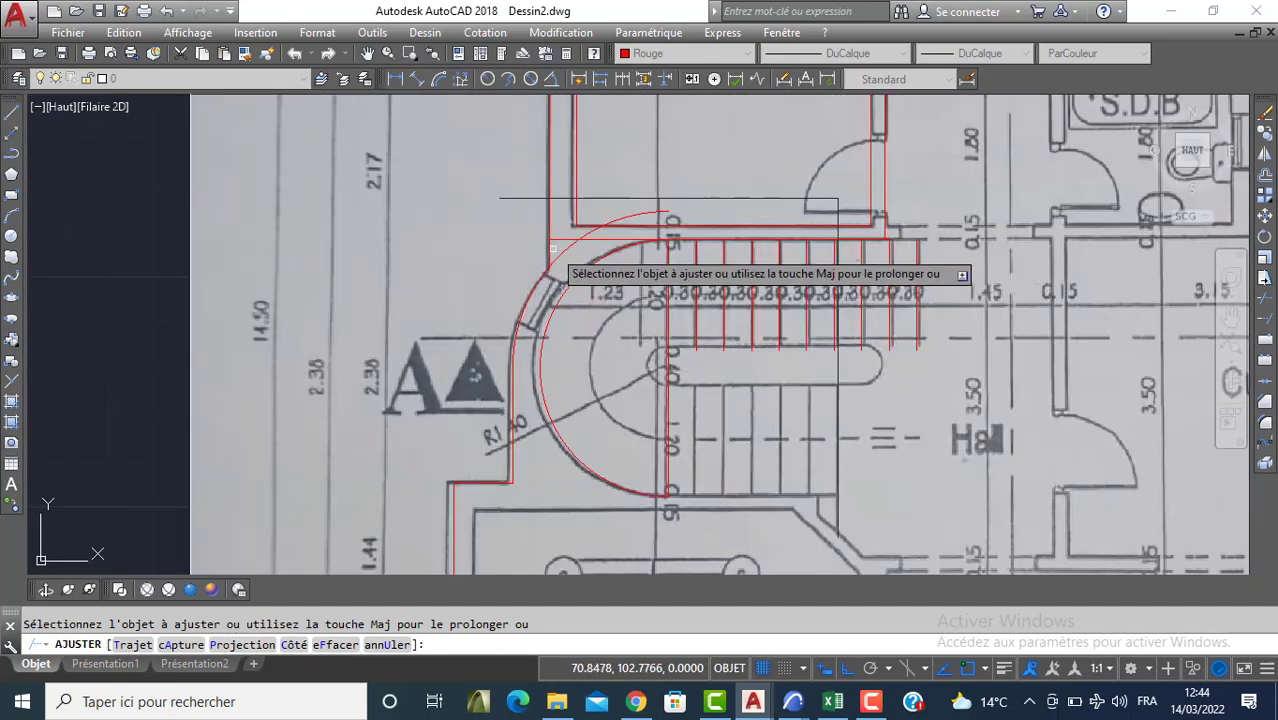
{"action": "scroll", "coordinate": [553, 250], "scroll_direction": "up", "scroll_amount": 7}
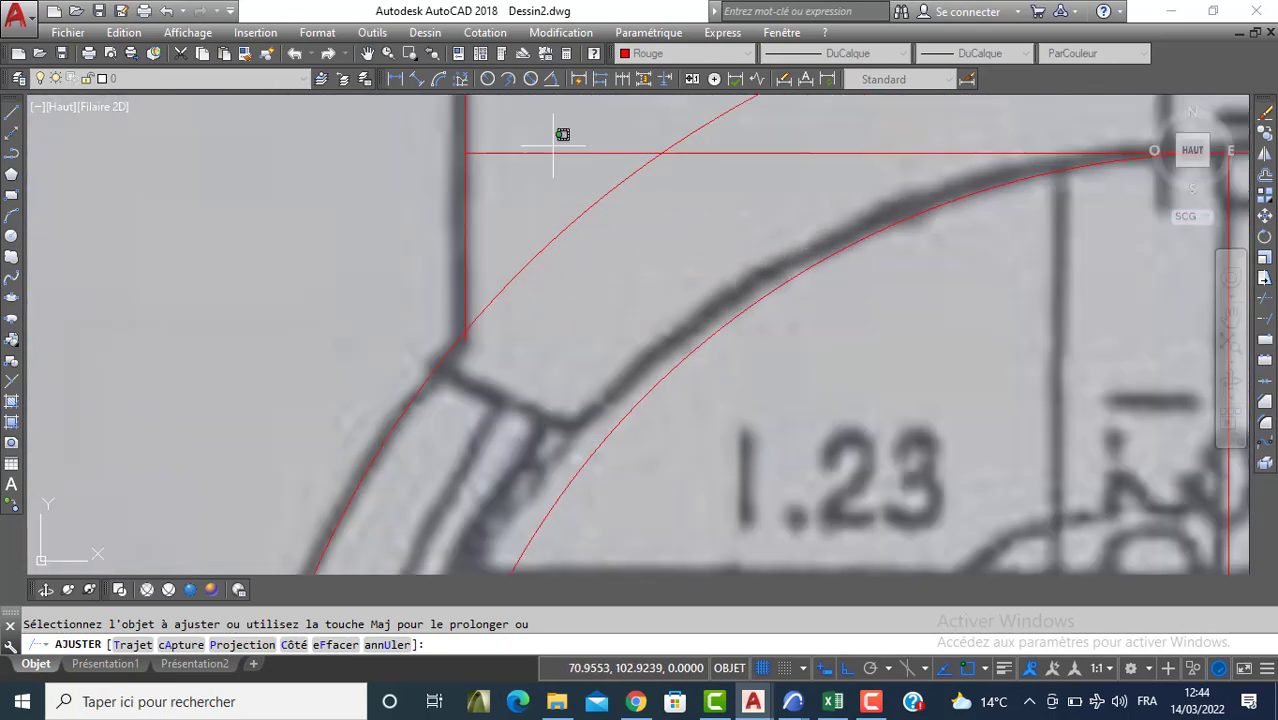
{"action": "scroll", "coordinate": [545, 188], "scroll_direction": "down", "scroll_amount": 4}
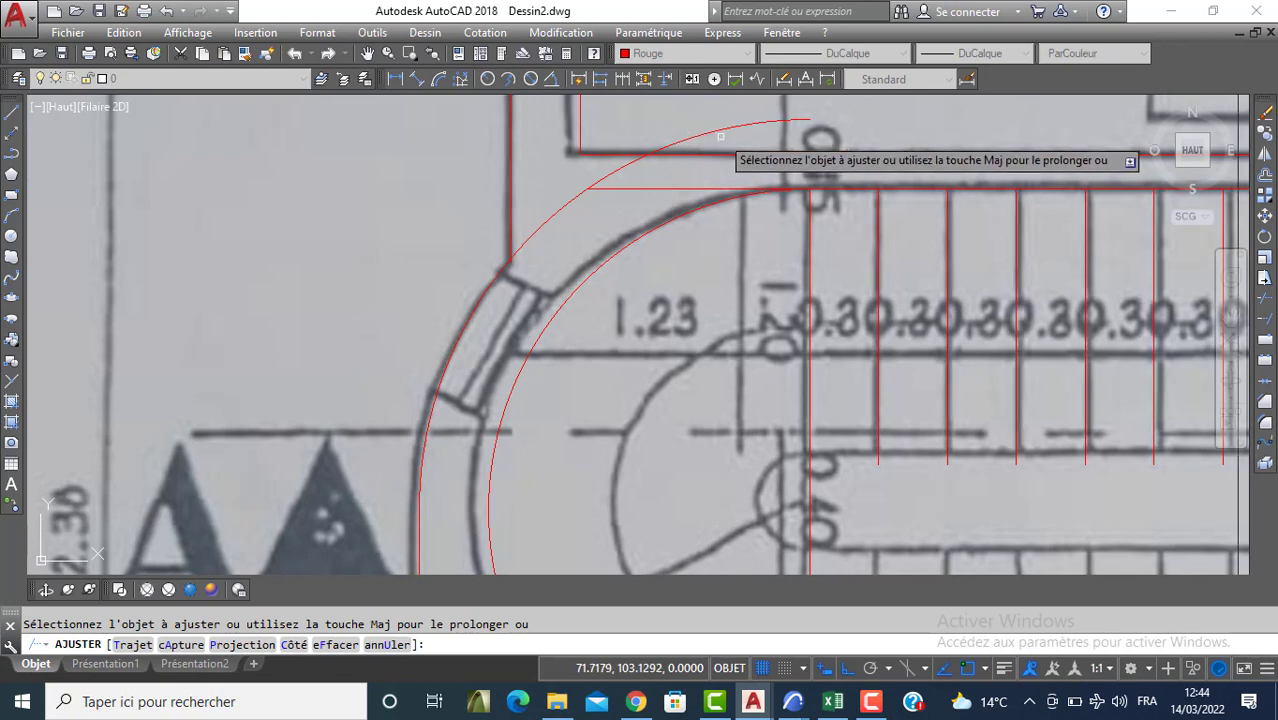
{"action": "left_click", "coordinate": [713, 121]}
{"action": "left_click", "coordinate": [688, 140]}
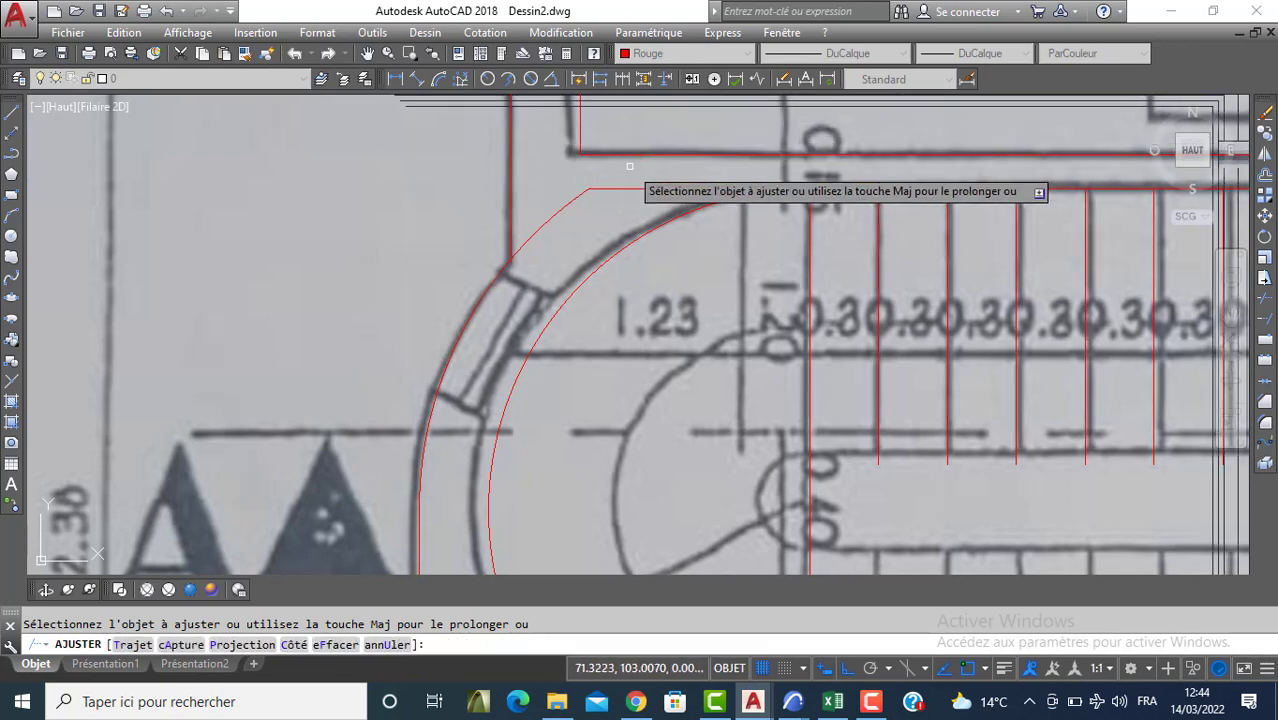
Stretch the outer arc's upper endpoint to the lower end of the left bedroom's exterior wall line
{"action": "scroll", "coordinate": [500, 258], "scroll_direction": "up", "scroll_amount": 8}
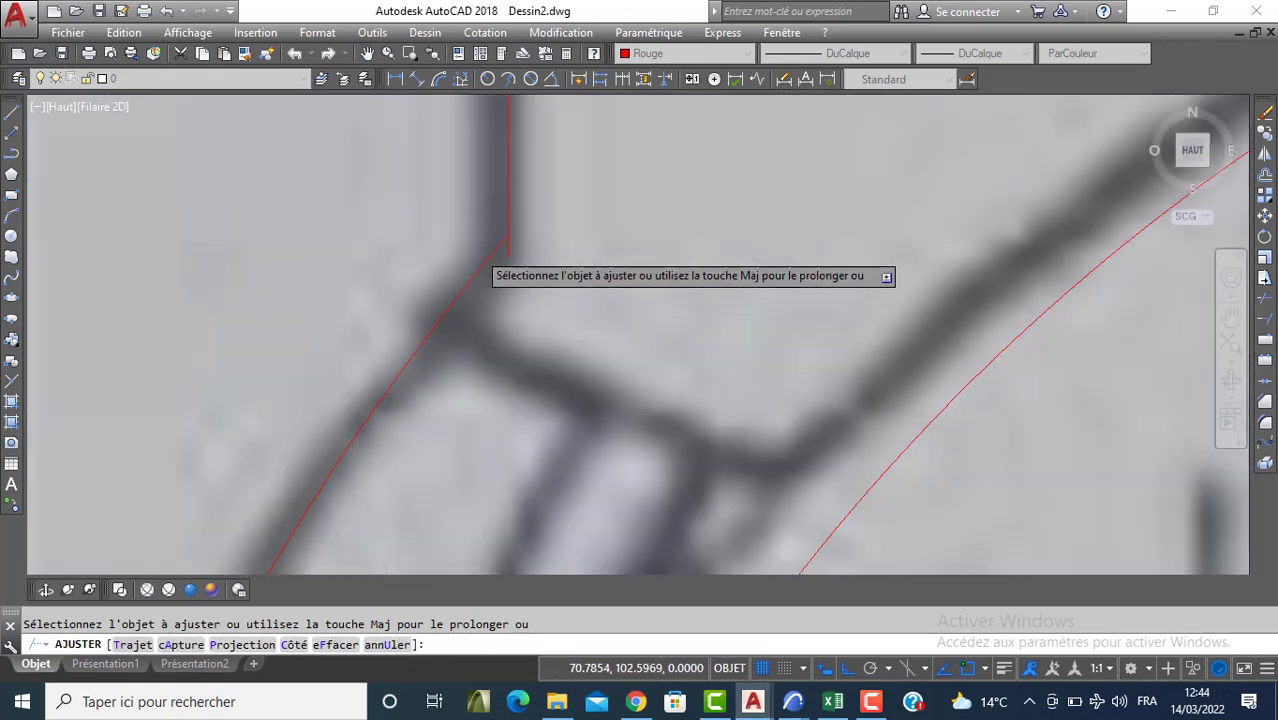
{"action": "scroll", "coordinate": [475, 256], "scroll_direction": "up", "scroll_amount": 2}
{"action": "key", "text": "Escape"}
{"action": "left_click", "coordinate": [469, 287]}
{"action": "left_click", "coordinate": [437, 327]}
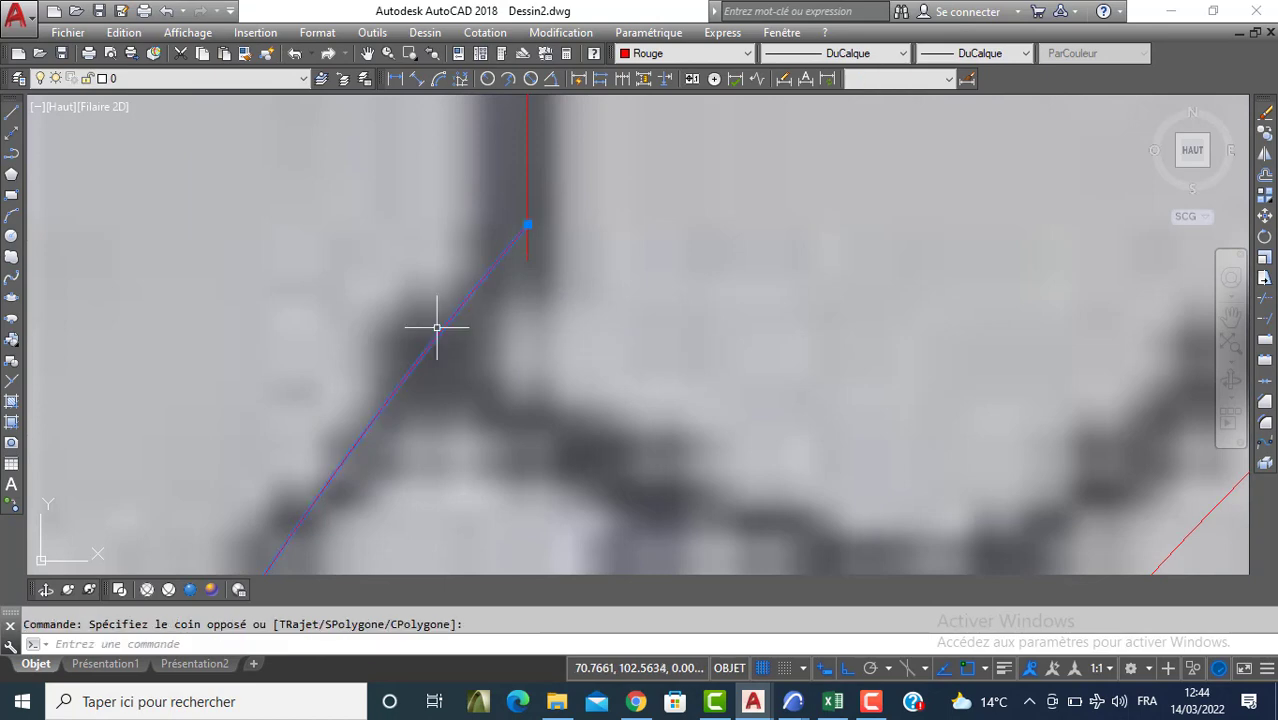
{"action": "left_click", "coordinate": [527, 224]}
{"action": "scroll", "coordinate": [527, 224], "scroll_direction": "down", "scroll_amount": 6}
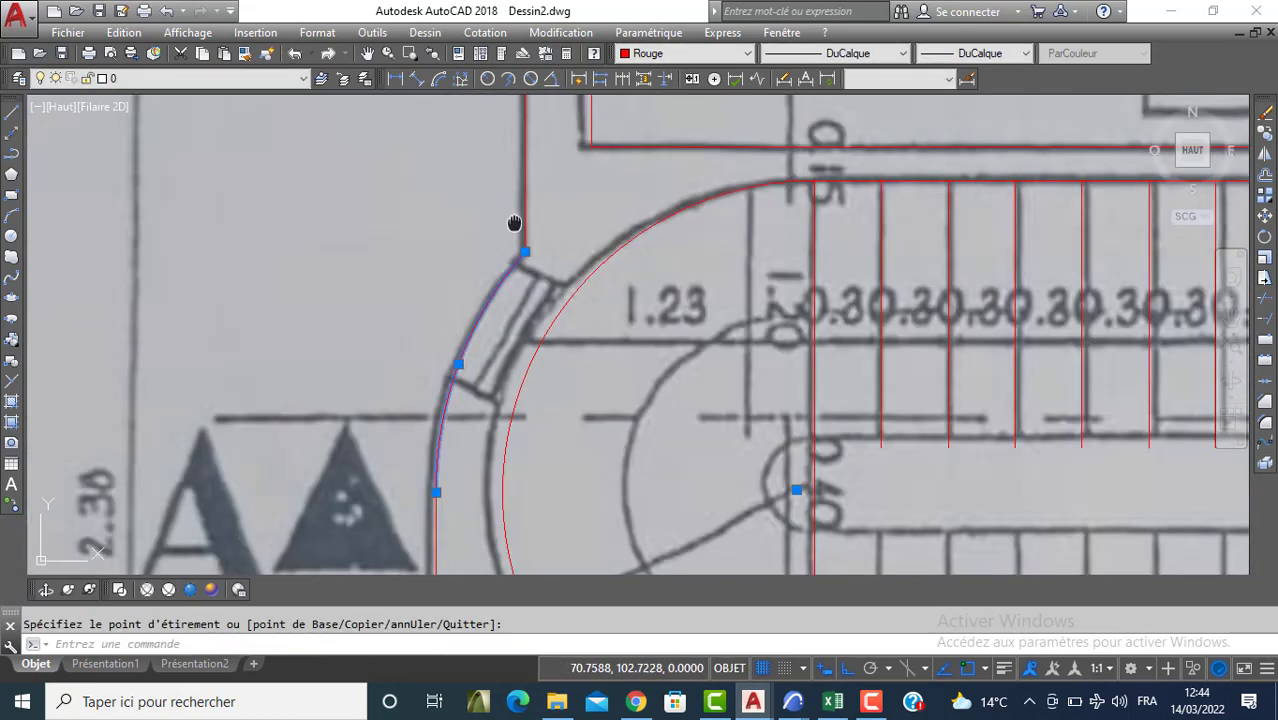
{"action": "scroll", "coordinate": [514, 222], "scroll_direction": "down", "scroll_amount": 7}
Create a new layer named IMAGE and close the layer manager
{"action": "scroll", "coordinate": [354, 229], "scroll_direction": "up", "scroll_amount": 4}
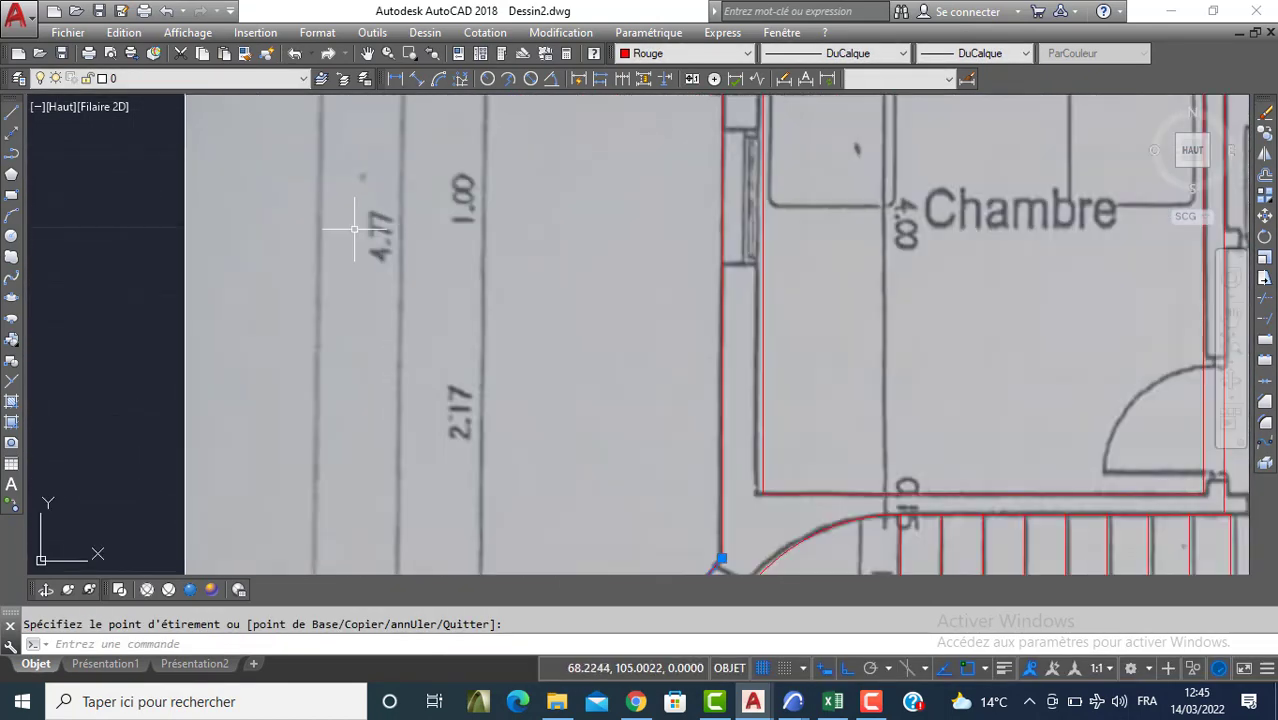
{"action": "scroll", "coordinate": [477, 265], "scroll_direction": "down", "scroll_amount": 5}
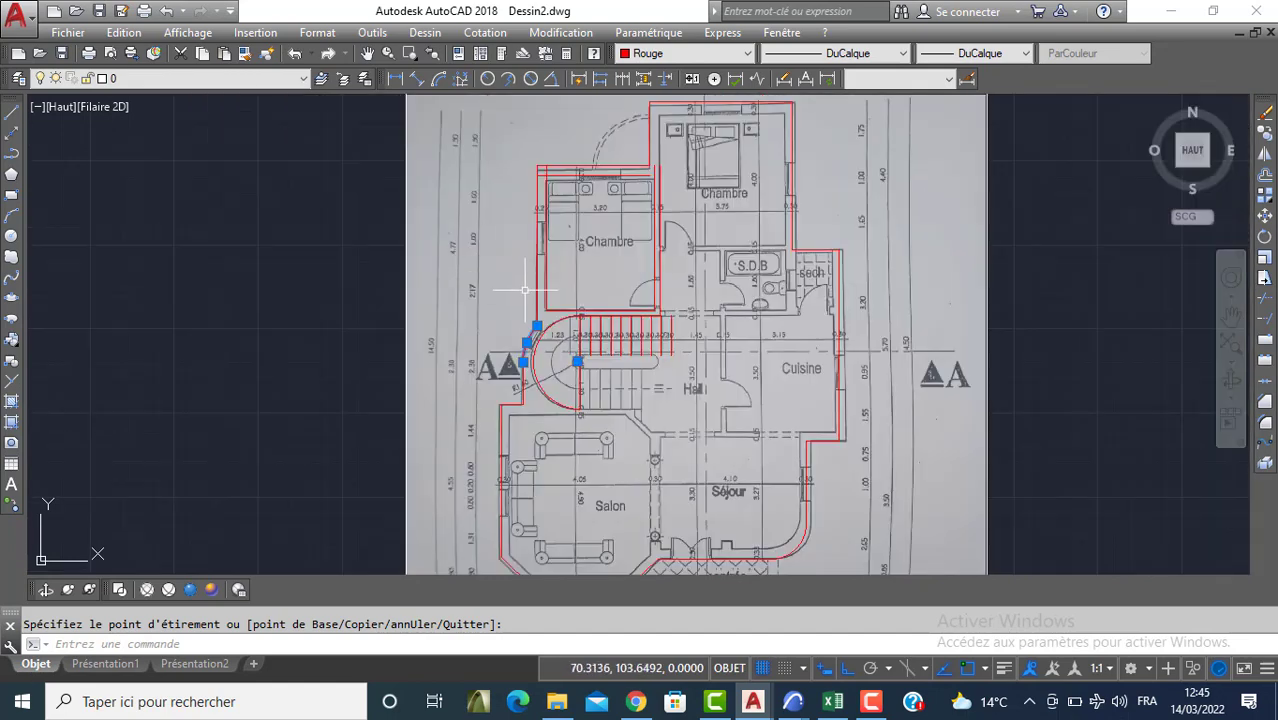
{"action": "middle_click_drag", "start_coordinate": [524, 290], "coordinate": [530, 174]}
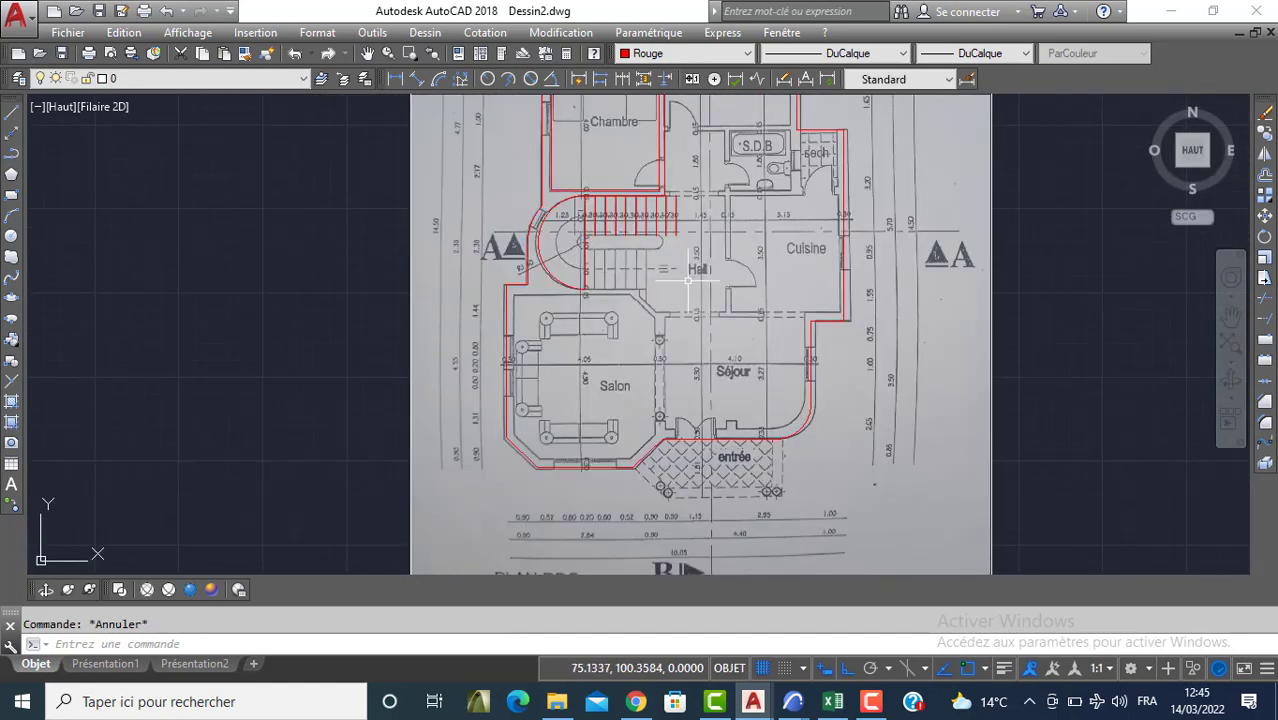
{"action": "scroll", "coordinate": [840, 410], "scroll_direction": "down", "scroll_amount": 2}
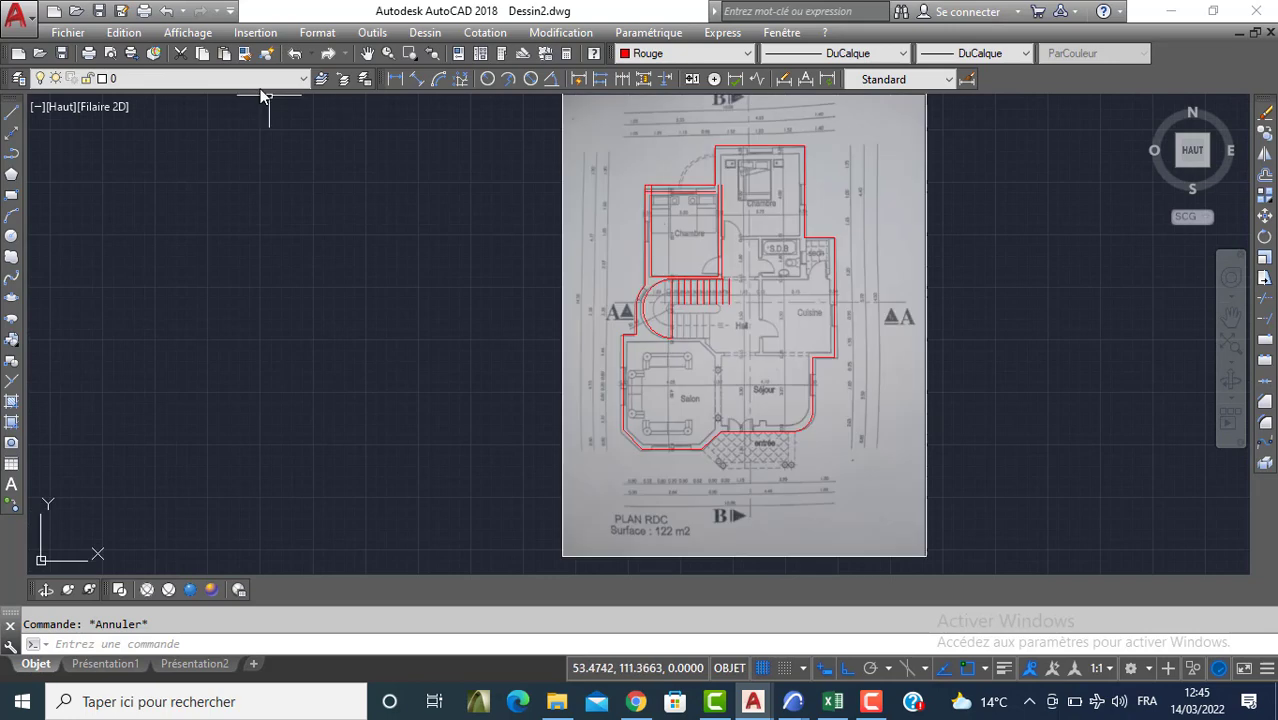
{"action": "left_click", "coordinate": [20, 79]}
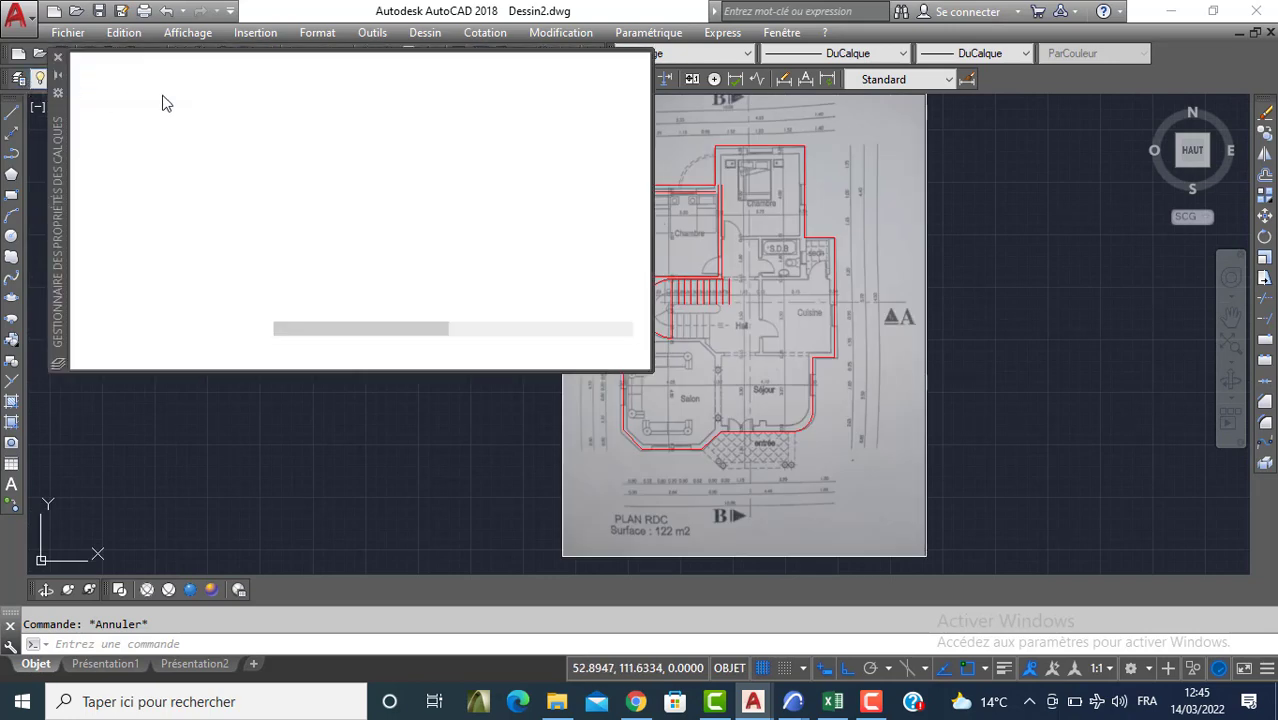
{"action": "left_click", "coordinate": [268, 91]}
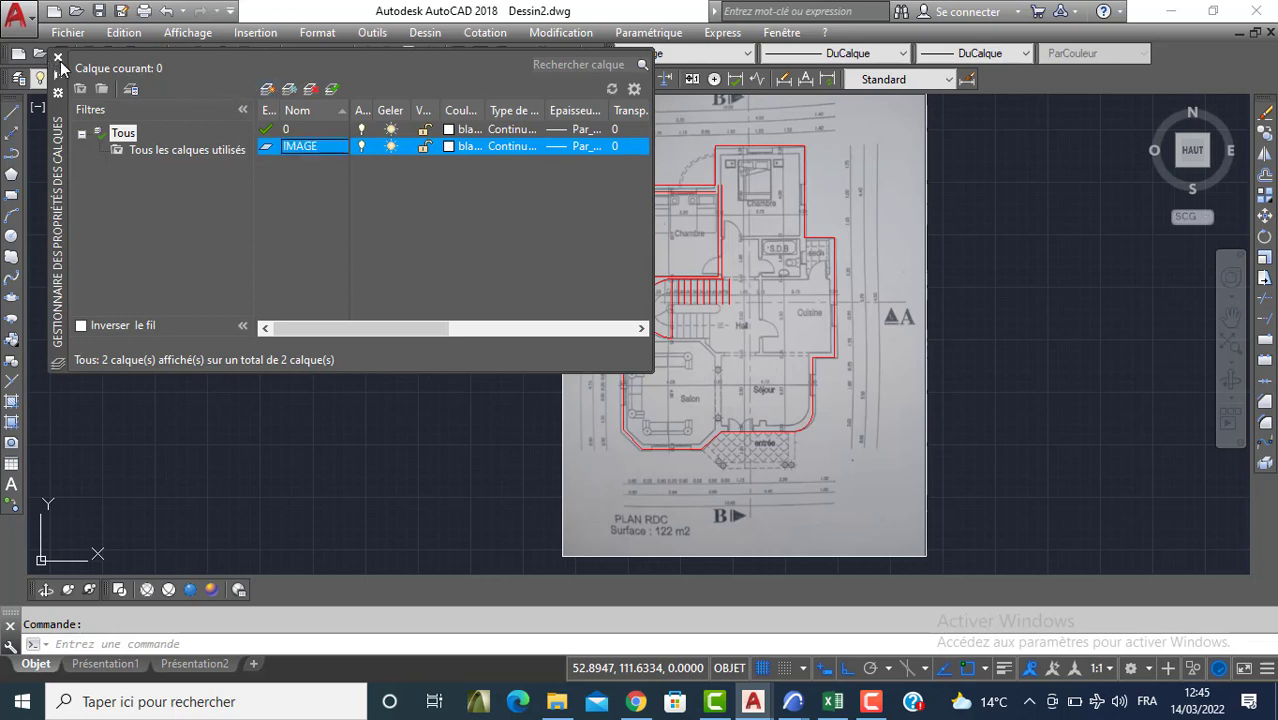
{"action": "left_click", "coordinate": [58, 58]}
Move the floor plan image onto the IMAGE layer and turn that layer off
{"action": "left_click", "coordinate": [577, 240]}
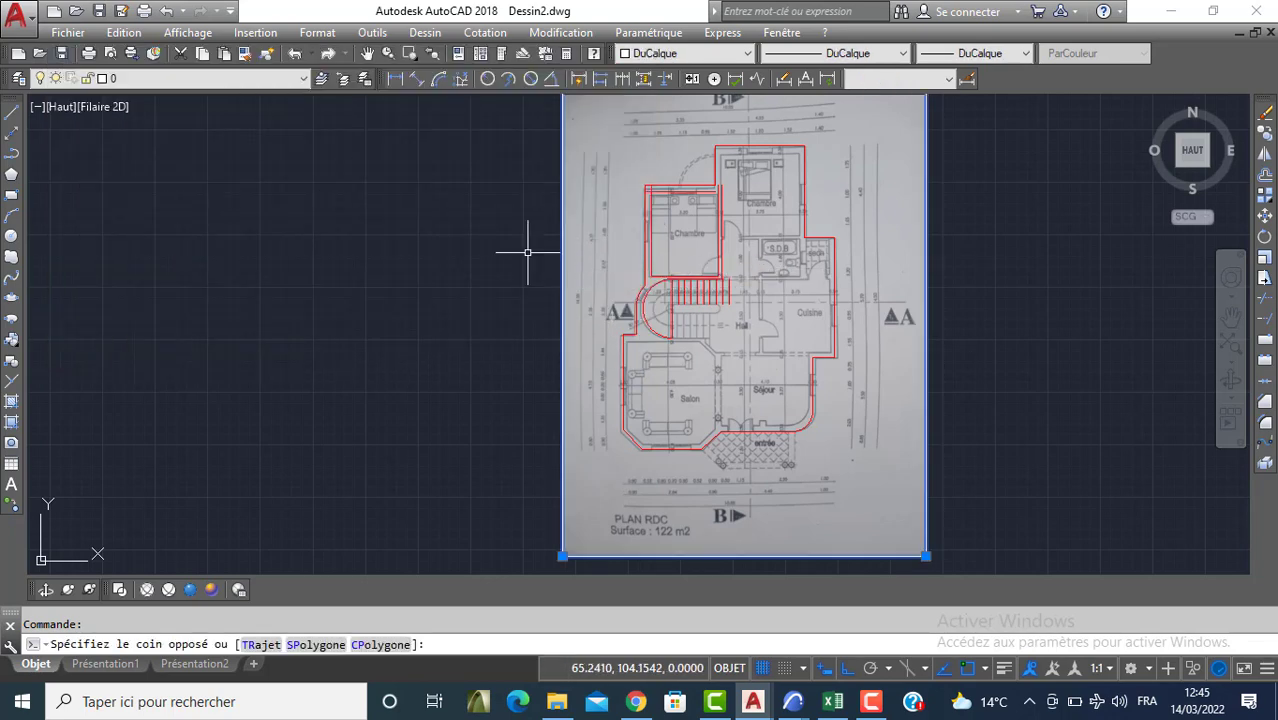
{"action": "left_click", "coordinate": [150, 79]}
{"action": "left_click", "coordinate": [147, 114]}
{"action": "left_click", "coordinate": [123, 81]}
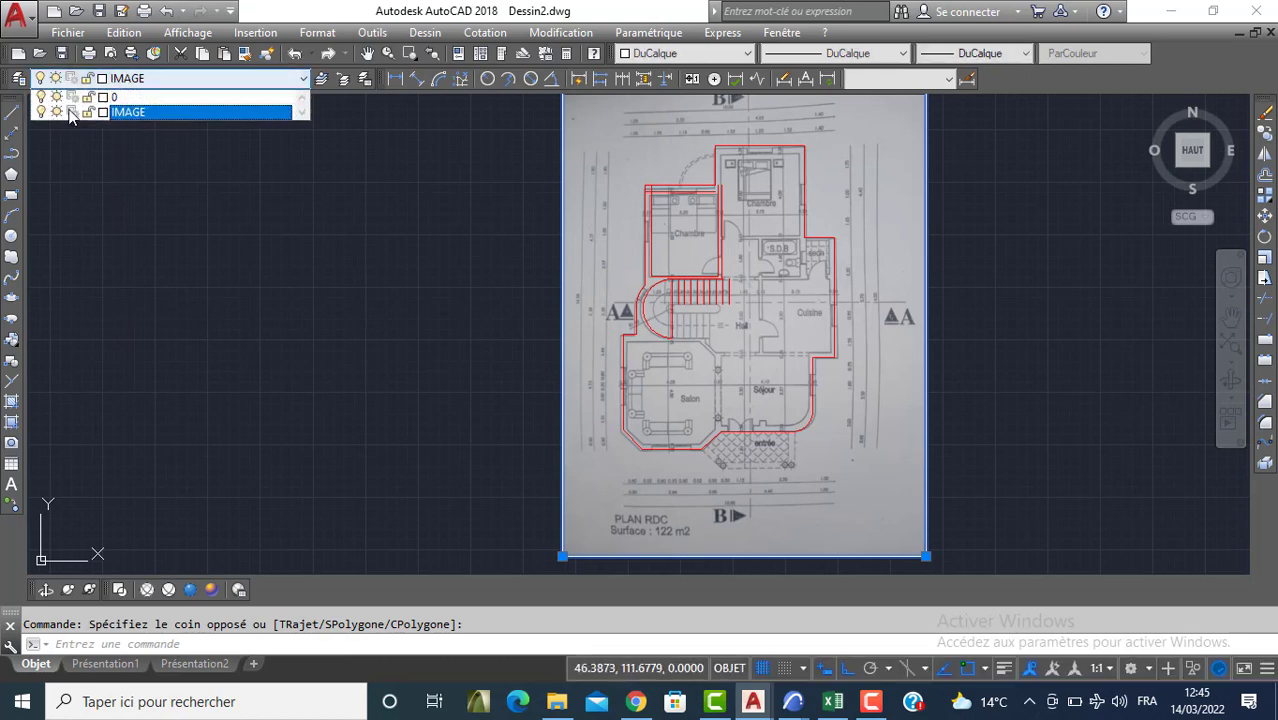
{"action": "left_click", "coordinate": [40, 113]}
{"action": "left_click", "coordinate": [178, 217]}
Join the house's exterior wall segments into one polyline, from the short wall line beside the stairwell around to the upper bedroom
{"action": "scroll", "coordinate": [733, 348], "scroll_direction": "up", "scroll_amount": 3}
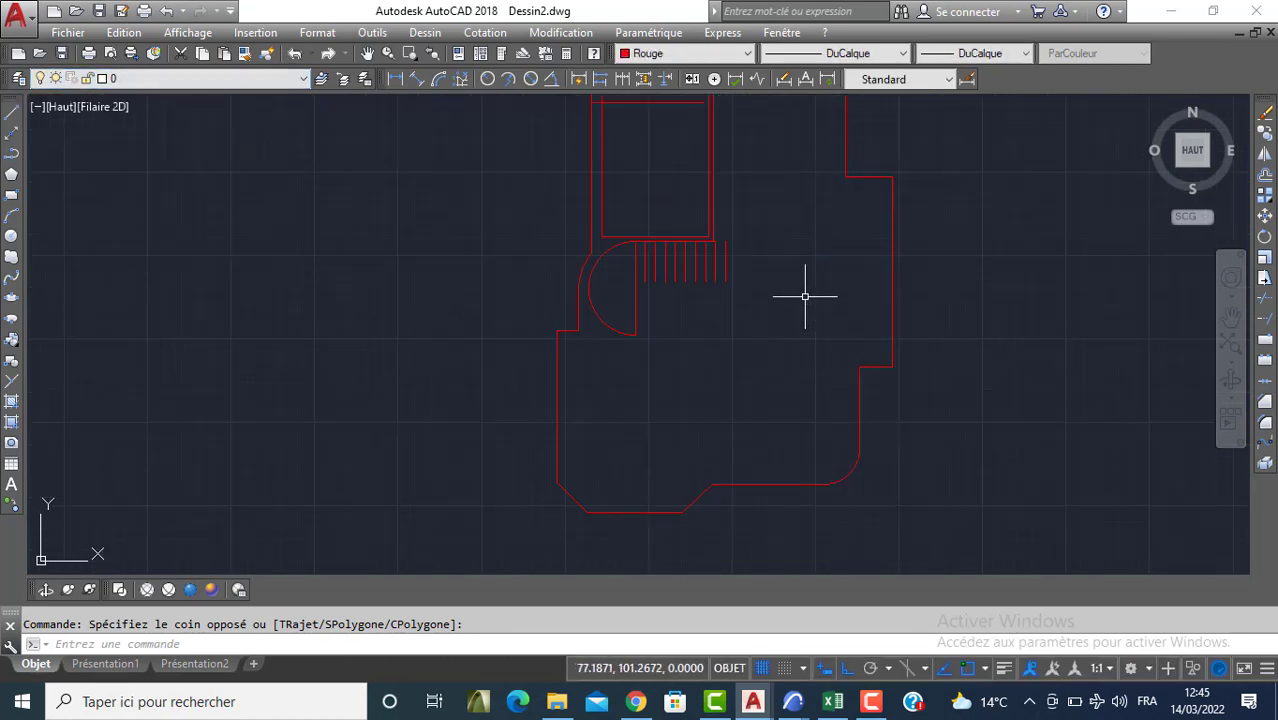
{"action": "middle_click_drag", "start_coordinate": [711, 369], "coordinate": [669, 354]}
{"action": "scroll", "coordinate": [642, 363], "scroll_direction": "up", "scroll_amount": 2}
{"action": "scroll", "coordinate": [551, 231], "scroll_direction": "down", "scroll_amount": 5}
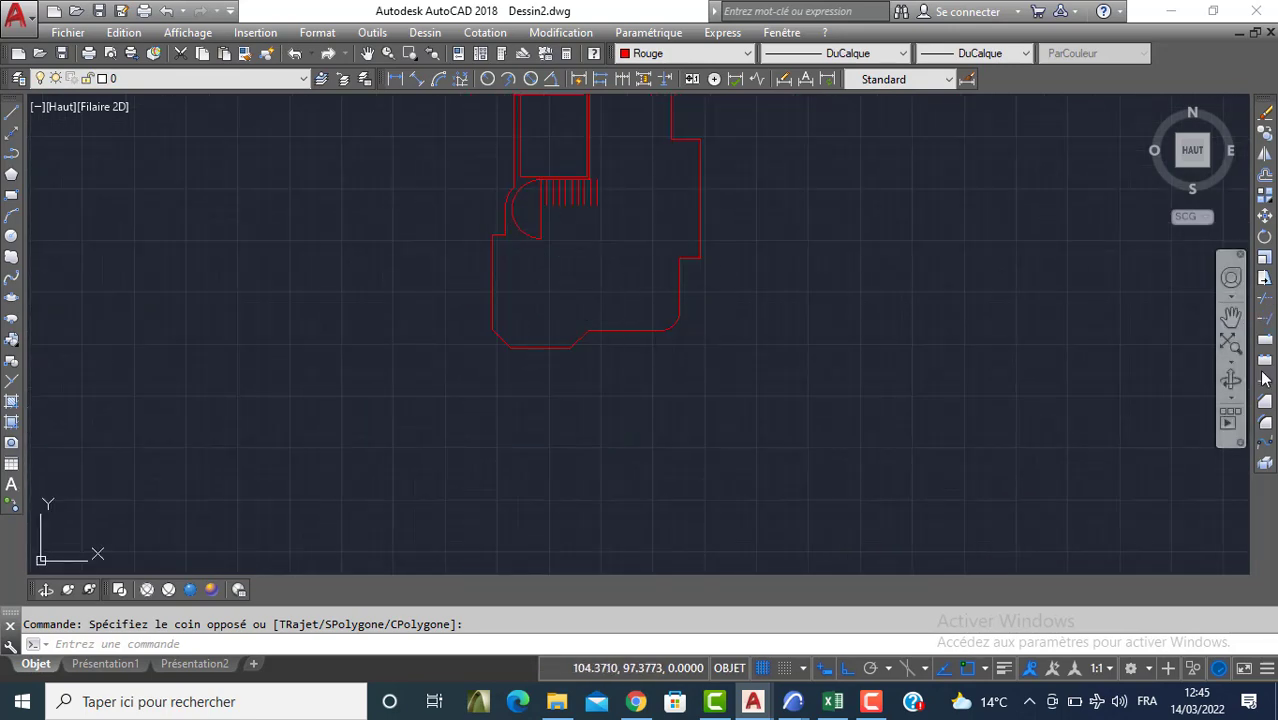
{"action": "left_click", "coordinate": [1265, 381]}
{"action": "left_click", "coordinate": [740, 255]}
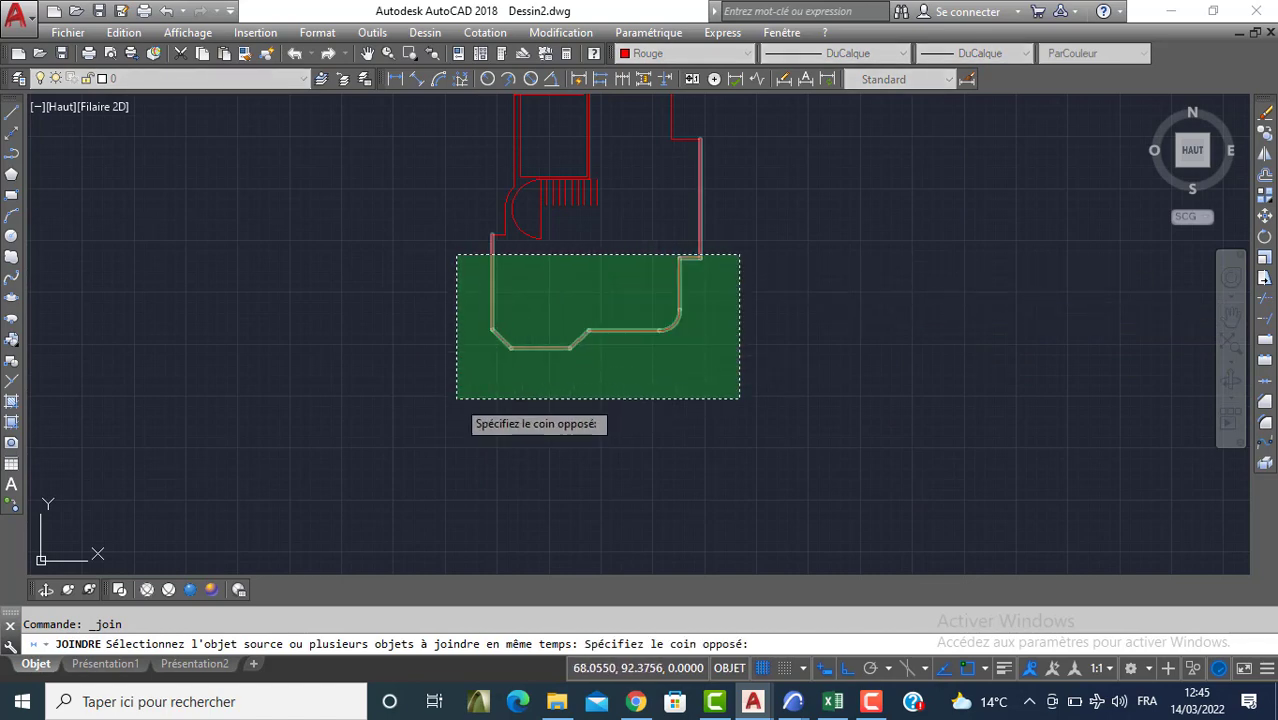
{"action": "left_click", "coordinate": [456, 398]}
{"action": "scroll", "coordinate": [515, 242], "scroll_direction": "up", "scroll_amount": 3}
{"action": "left_click", "coordinate": [470, 231]}
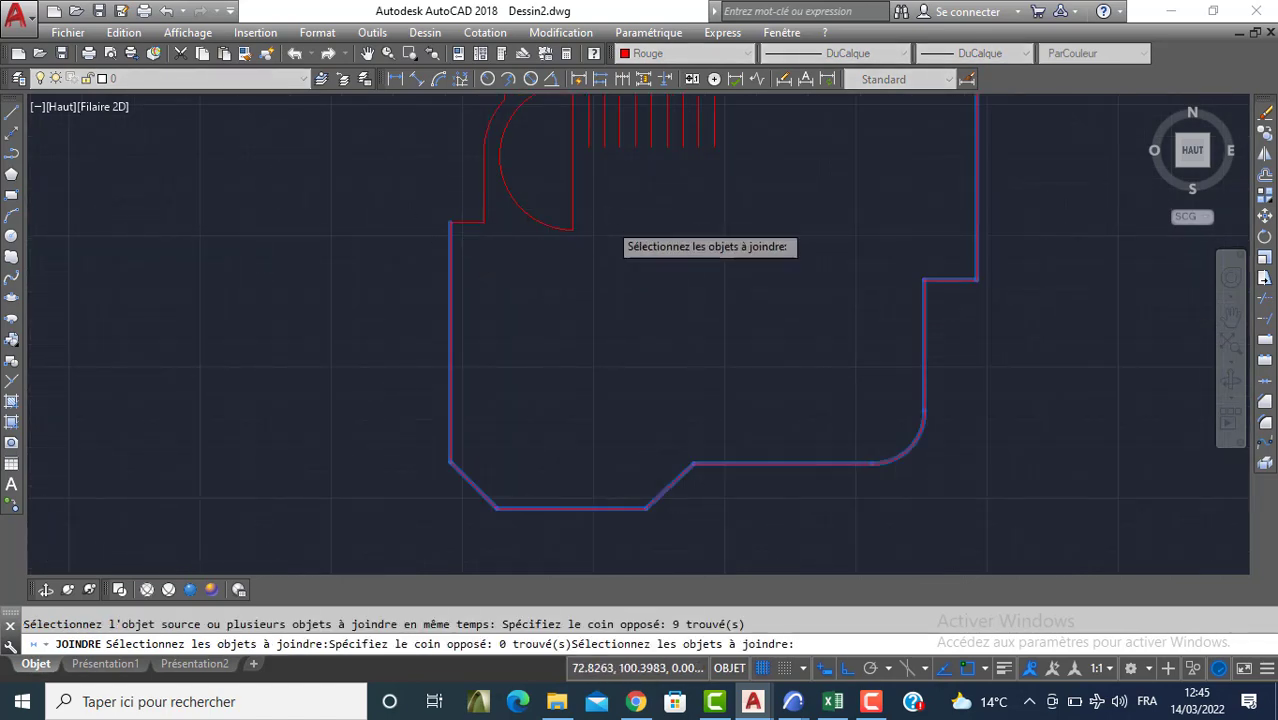
{"action": "scroll", "coordinate": [610, 228], "scroll_direction": "down", "scroll_amount": 2}
{"action": "left_click", "coordinate": [521, 222]}
{"action": "scroll", "coordinate": [670, 342], "scroll_direction": "up", "scroll_amount": 2}
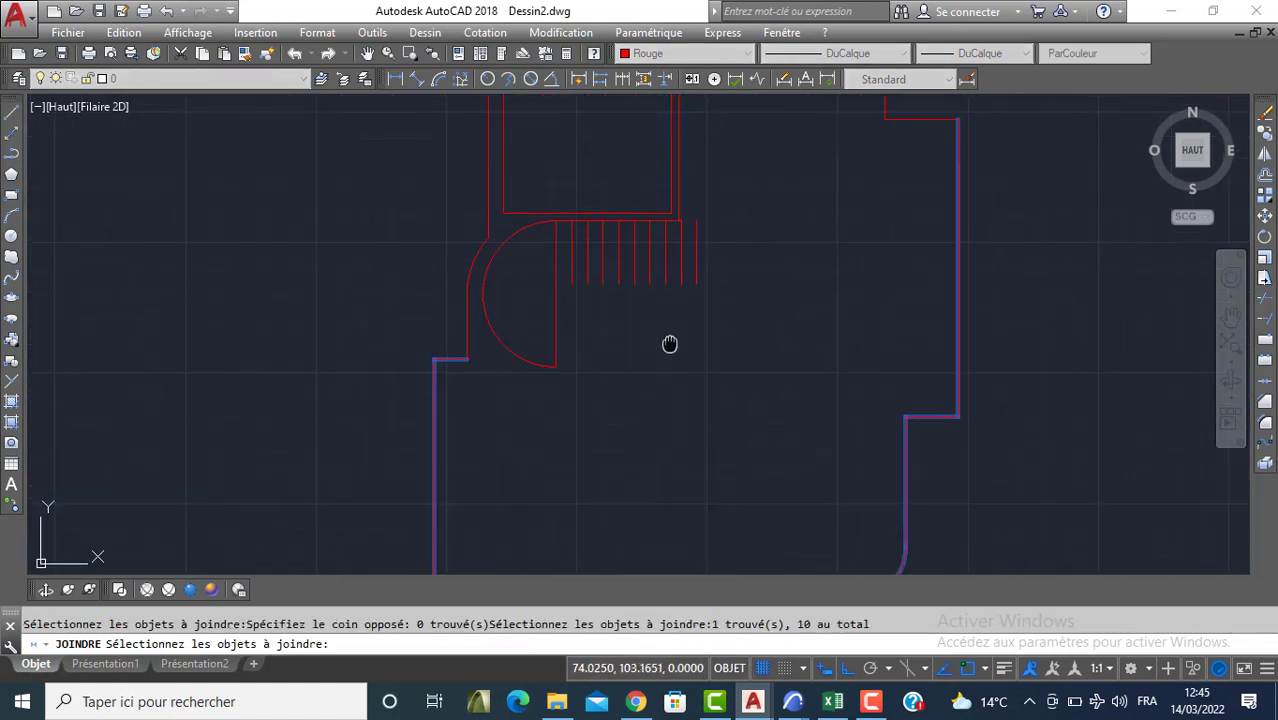
{"action": "scroll", "coordinate": [747, 337], "scroll_direction": "down", "scroll_amount": 4}
{"action": "left_click", "coordinate": [860, 238]}
{"action": "left_click", "coordinate": [786, 185]}
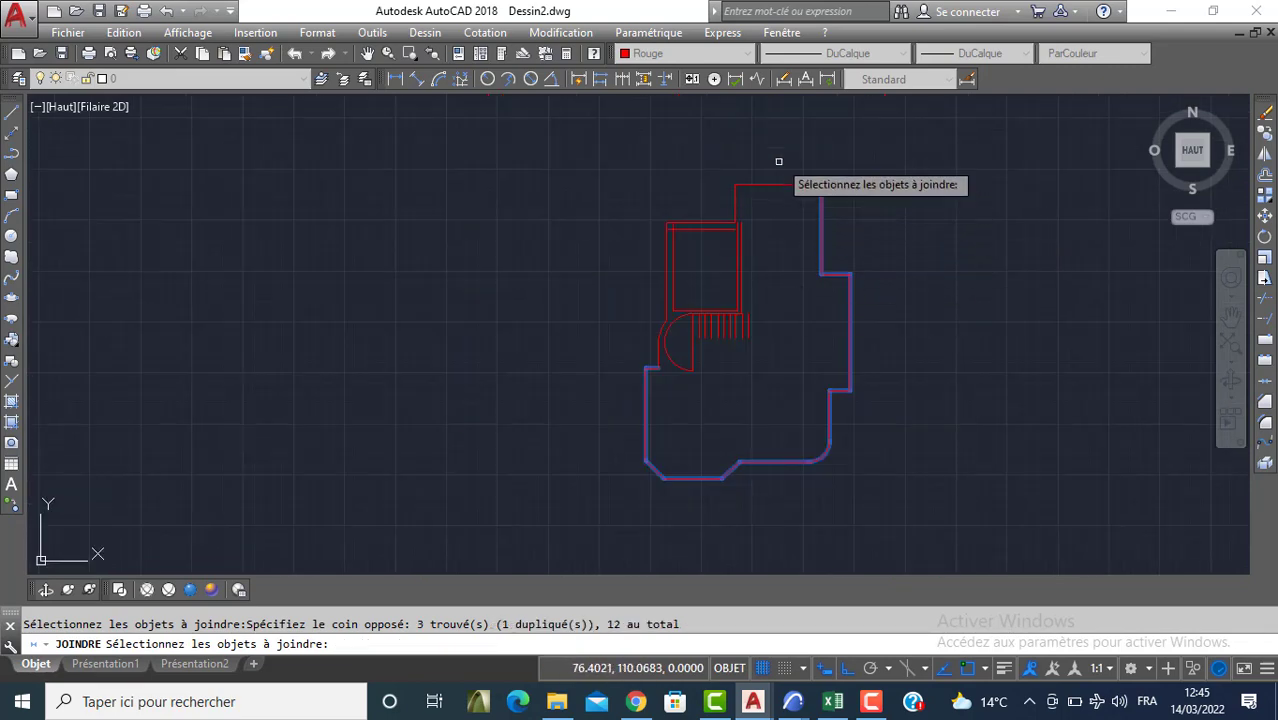
{"action": "left_click", "coordinate": [778, 158]}
{"action": "left_click", "coordinate": [727, 193]}
{"action": "key", "text": "Return"}
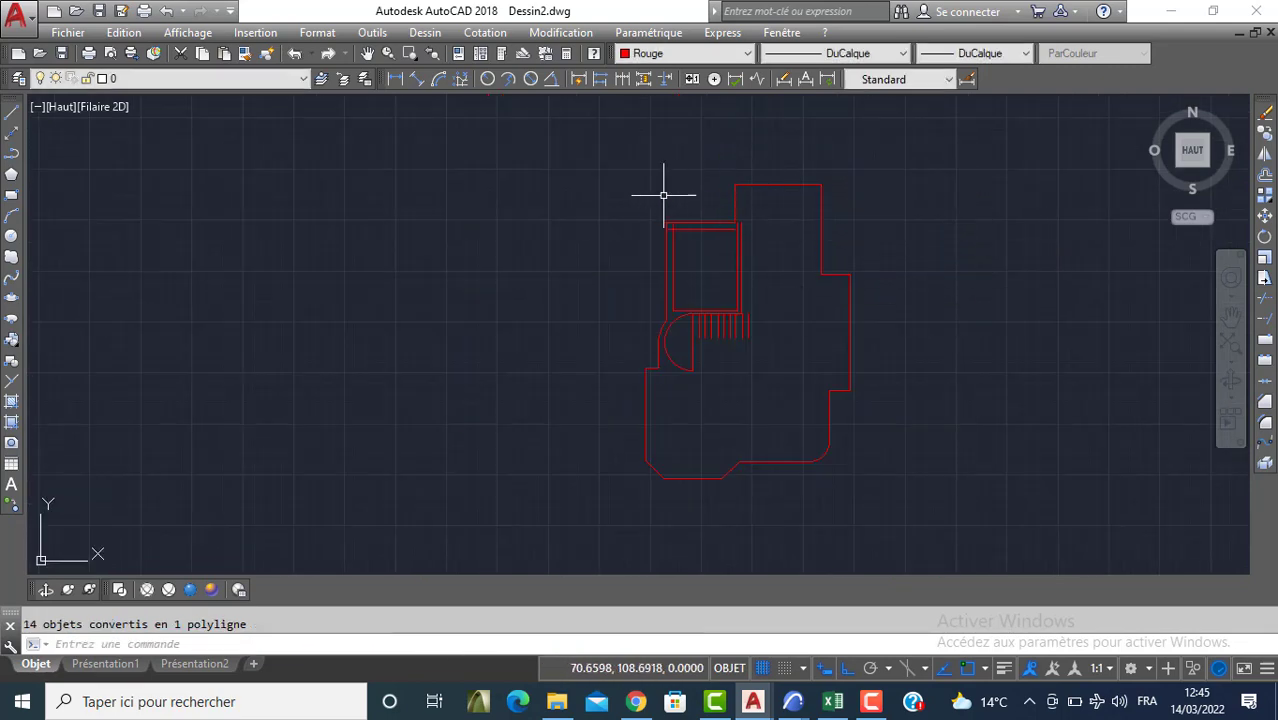
Offset the joined exterior wall polyline 0.3 toward the inside of the house
{"action": "type", "text": "dec"}
{"action": "key", "text": "Return"}
{"action": "key", "text": "Return"}
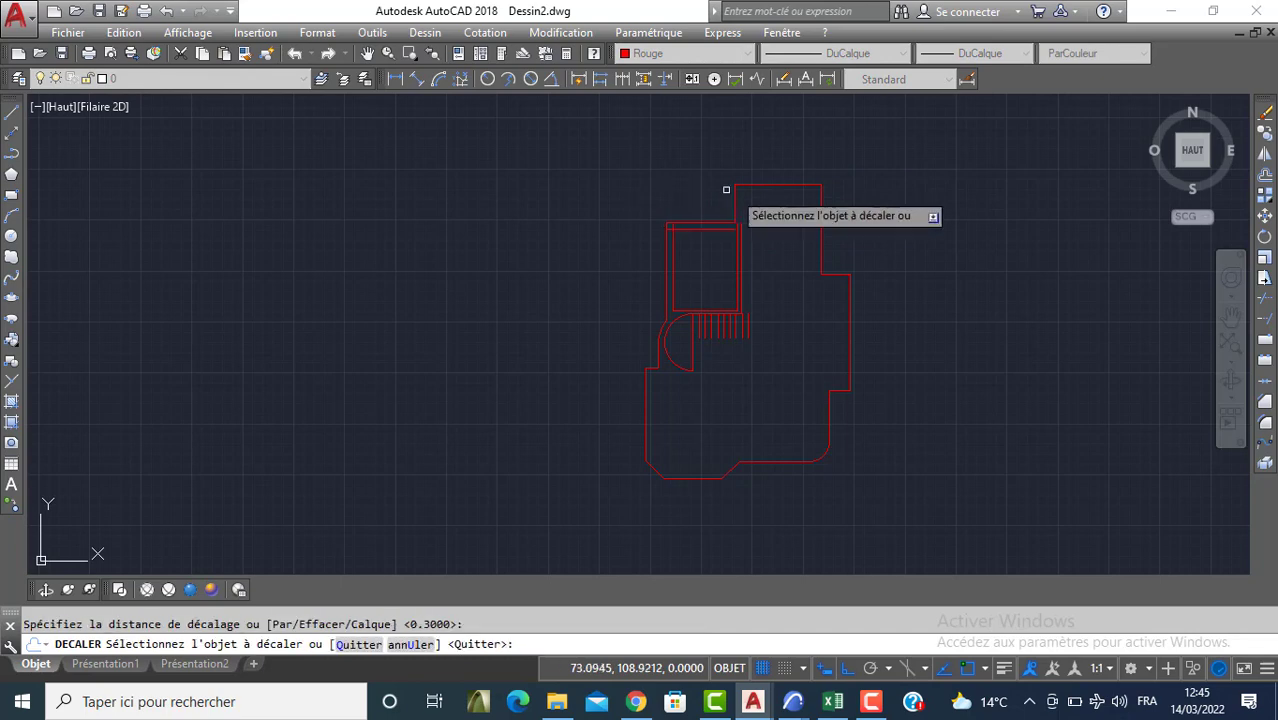
{"action": "left_click", "coordinate": [760, 184]}
{"action": "left_click", "coordinate": [759, 306]}
{"action": "key", "text": "Return"}
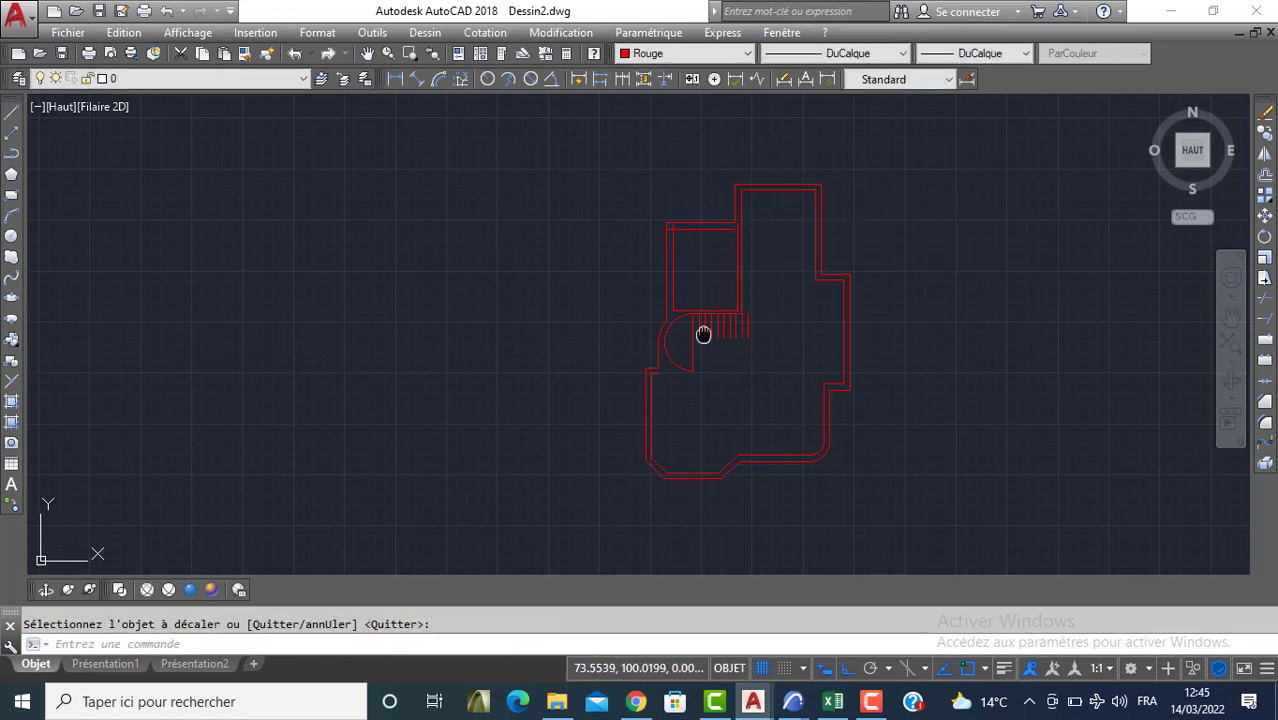
Draw a 0.15 vertical line downward from the lower end of the inner stairwell arc
{"action": "middle_click_drag", "start_coordinate": [703, 333], "coordinate": [653, 294]}
{"action": "scroll", "coordinate": [637, 311], "scroll_direction": "up", "scroll_amount": 2}
{"action": "middle_click_drag", "start_coordinate": [566, 297], "coordinate": [440, 350]}
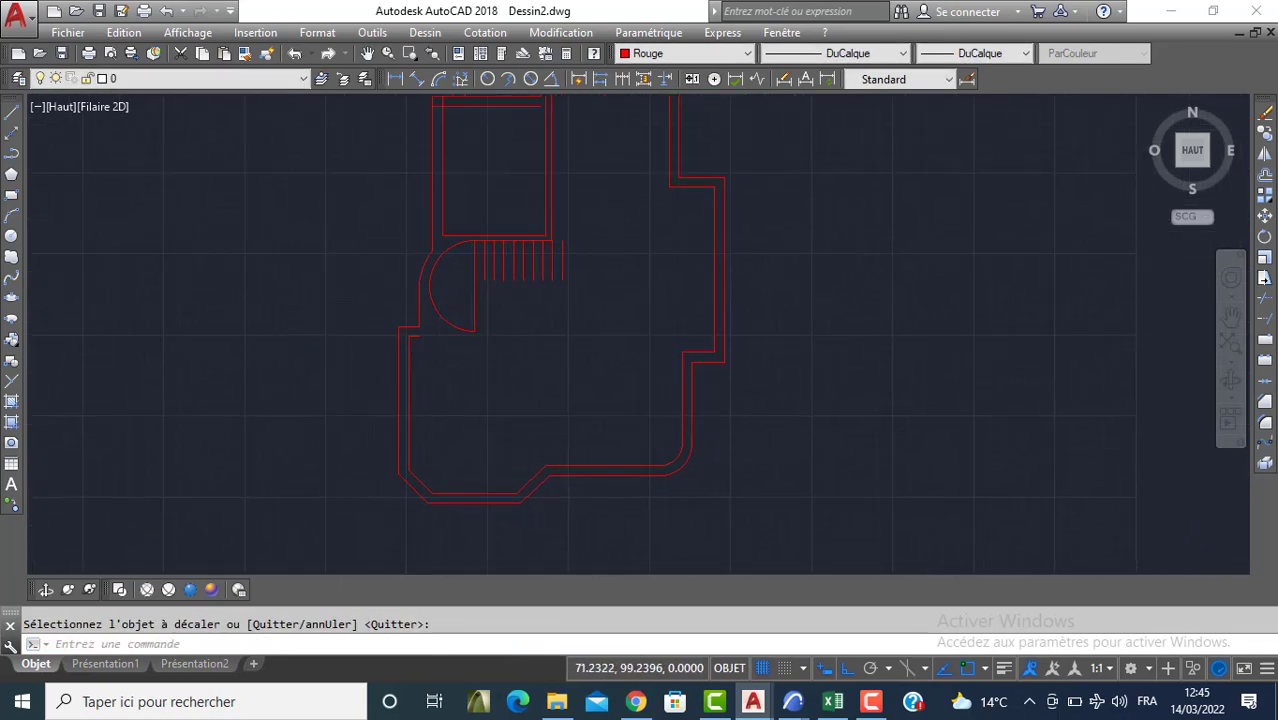
{"action": "scroll", "coordinate": [440, 345], "scroll_direction": "up", "scroll_amount": 2}
{"action": "key", "text": "Return"}
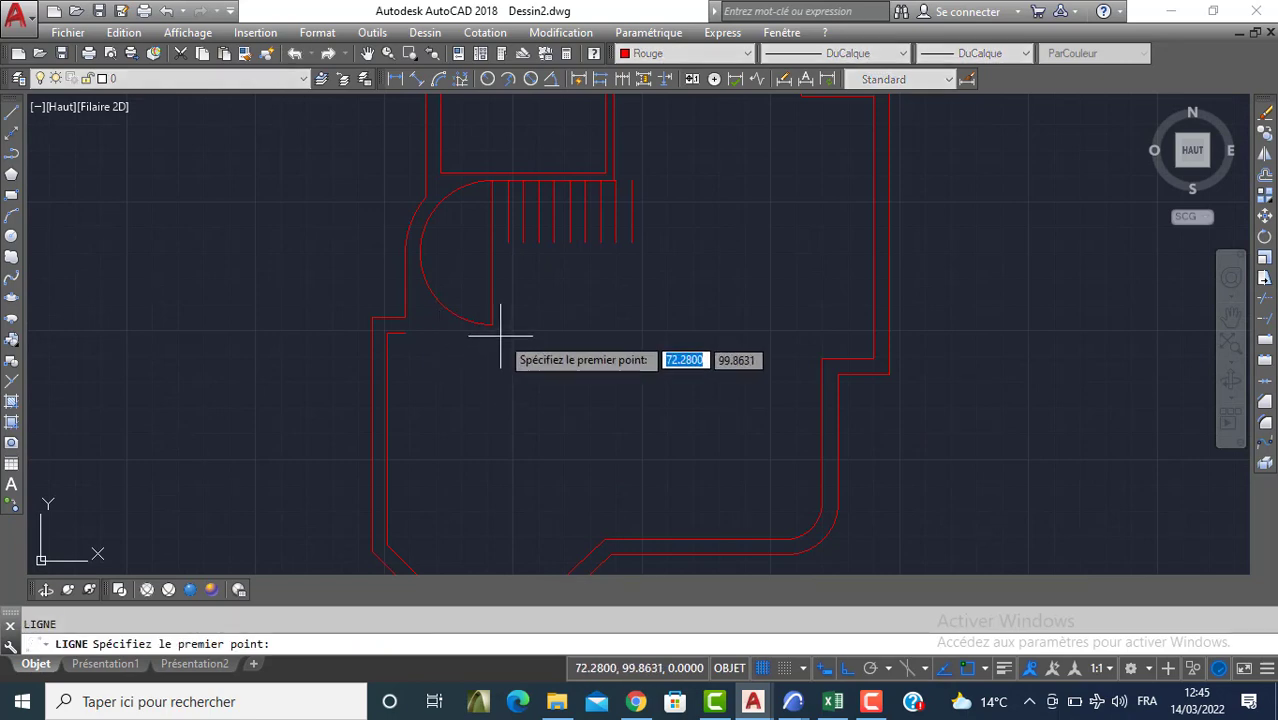
{"action": "left_click", "coordinate": [492, 325]}
{"action": "type", "text": "0"}
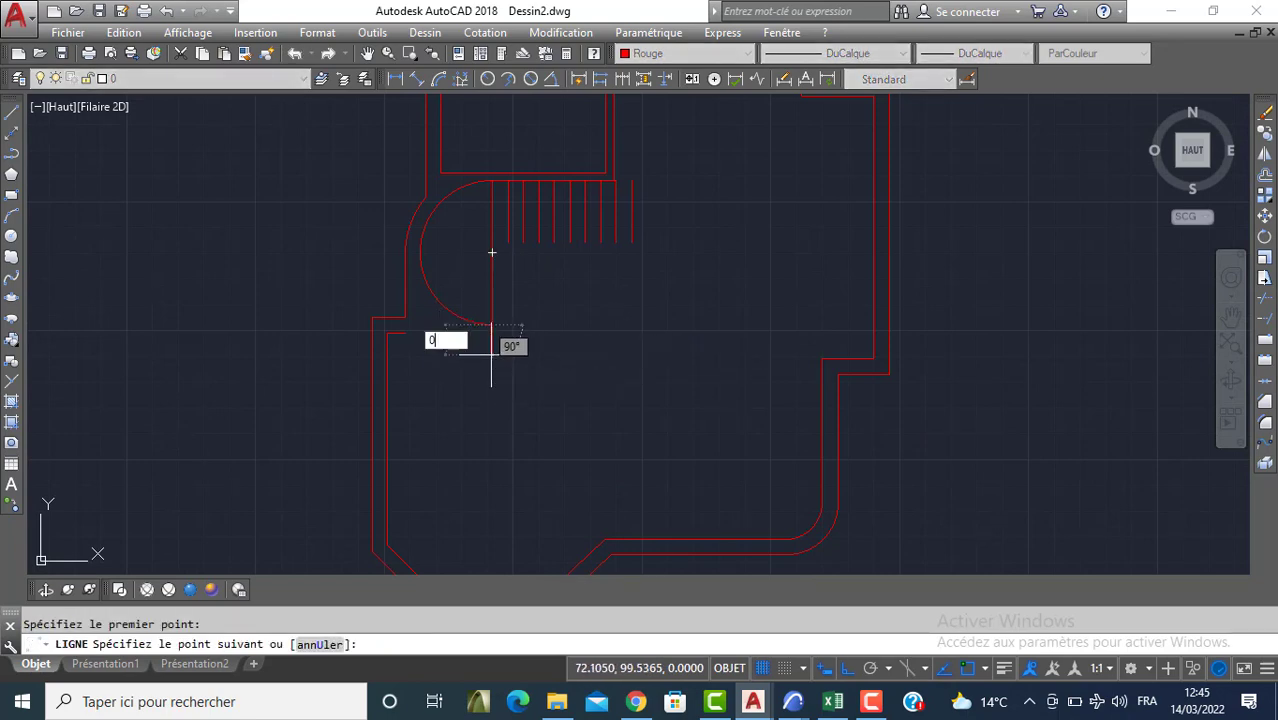
{"action": "type", "text": ".15"}
{"action": "key", "text": "Return"}
{"action": "key", "text": "Return"}
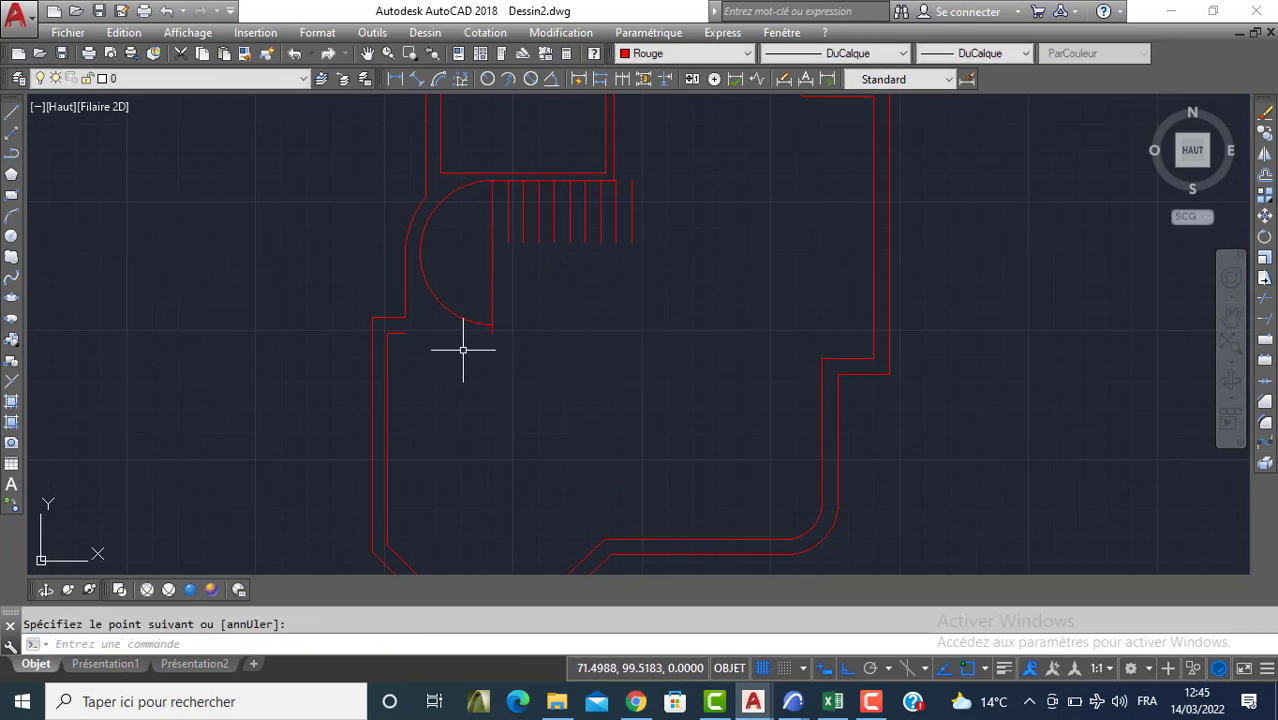
Extend the inner wall line below the stairwell to the lower end of the short vertical line
{"action": "left_click", "coordinate": [1266, 342]}
{"action": "key", "text": "Return"}
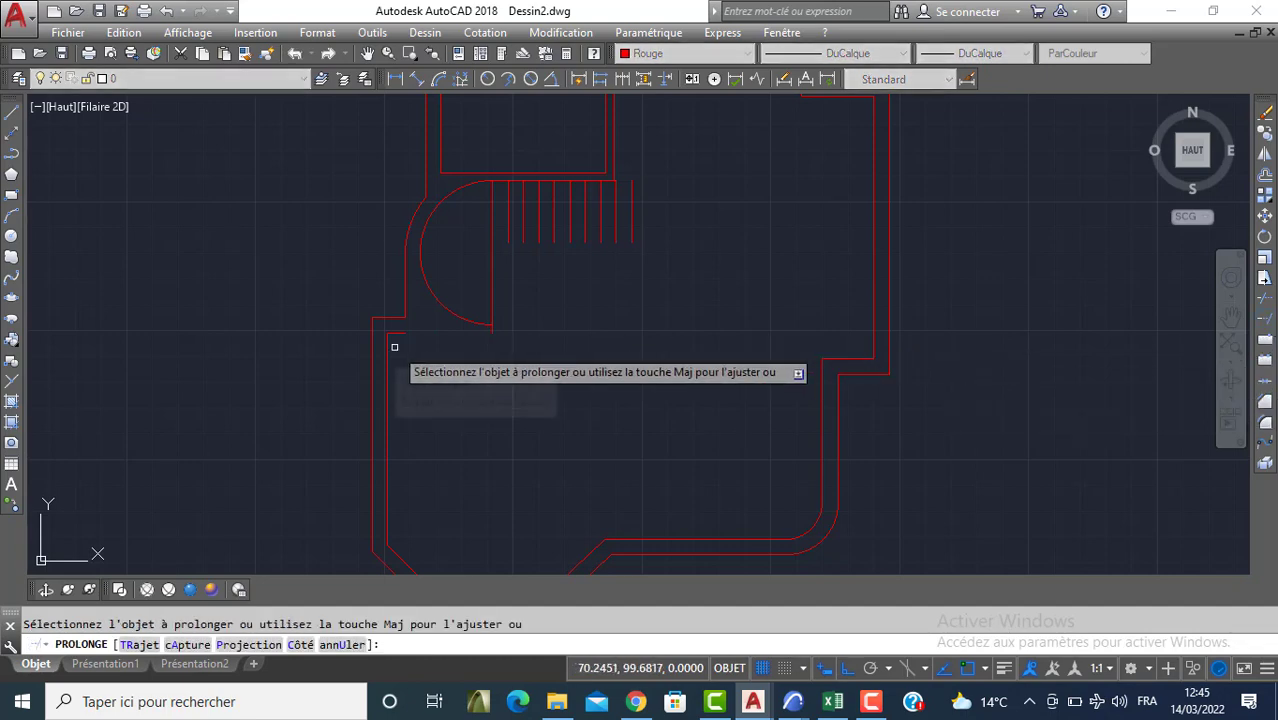
{"action": "scroll", "coordinate": [390, 342], "scroll_direction": "up", "scroll_amount": 4}
{"action": "left_click", "coordinate": [410, 320]}
{"action": "key", "text": "Return"}
{"action": "scroll", "coordinate": [625, 320], "scroll_direction": "up", "scroll_amount": 5}
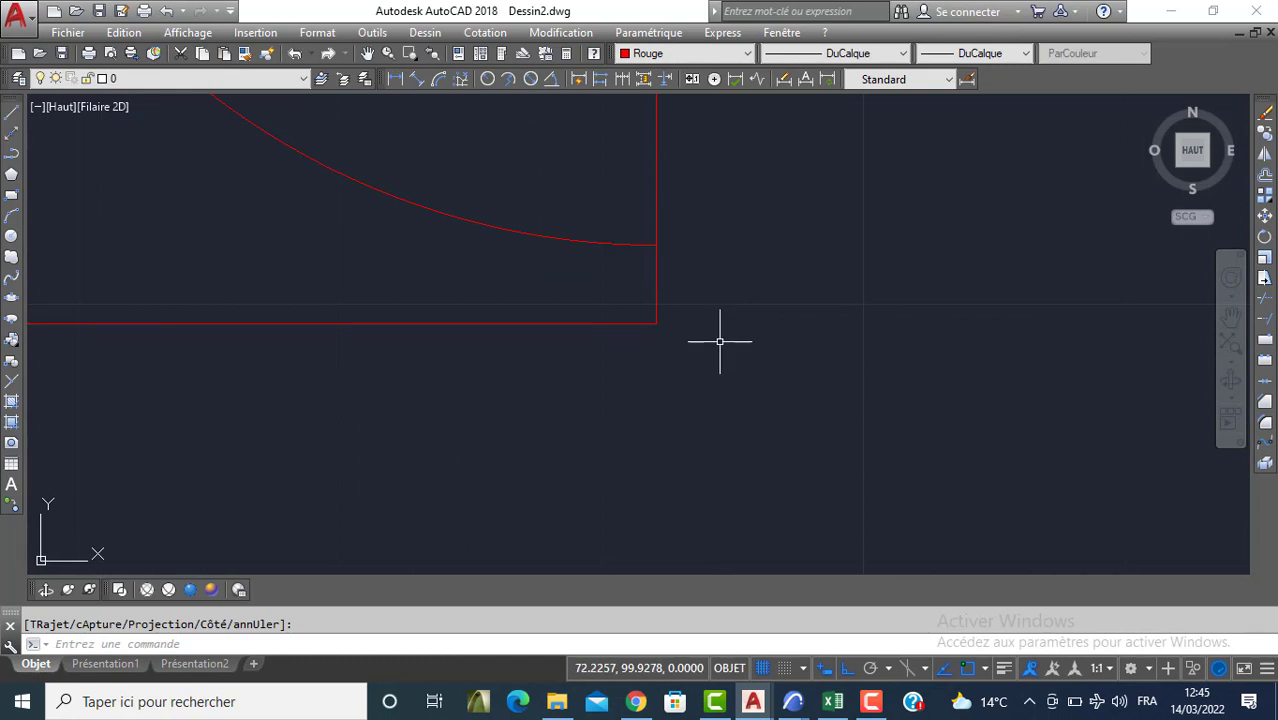
{"action": "scroll", "coordinate": [724, 336], "scroll_direction": "down", "scroll_amount": 7}
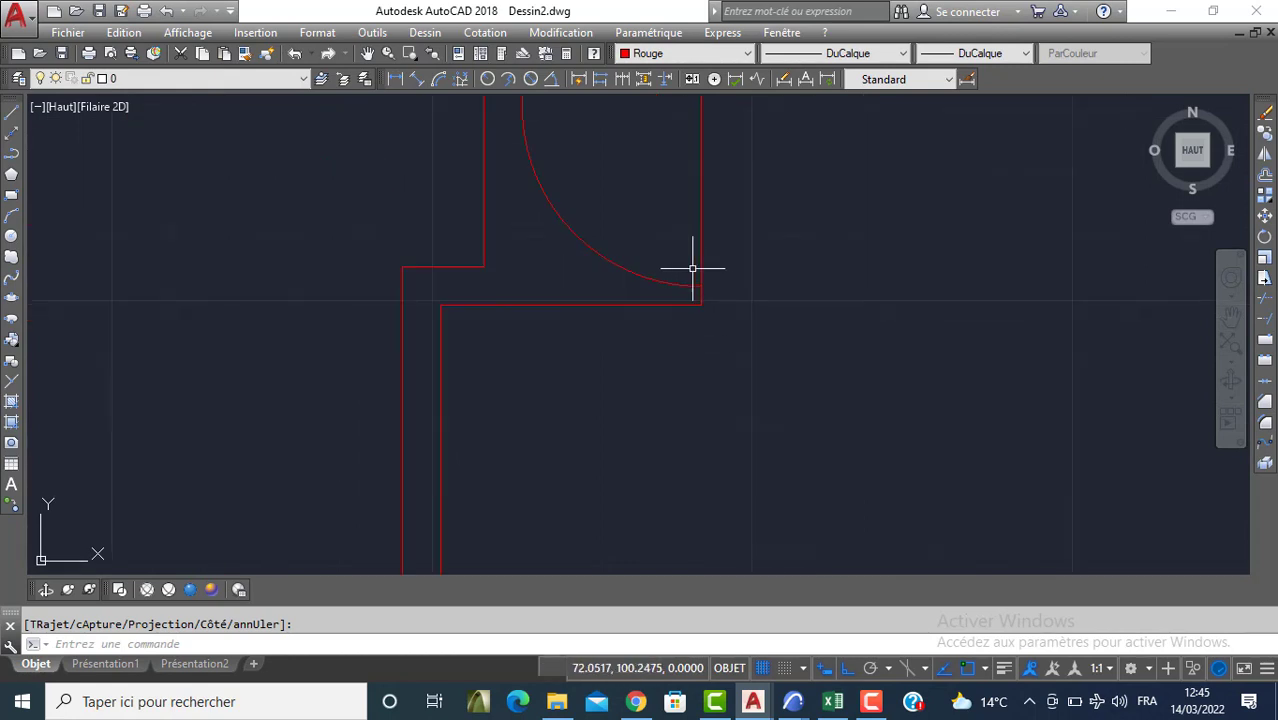
{"action": "mouse_move", "coordinate": [713, 237]}
{"action": "middle_mouse_down"}
{"action": "mouse_move", "coordinate": [779, 273]}
{"action": "mouse_move", "coordinate": [688, 304]}
{"action": "middle_mouse_up"}
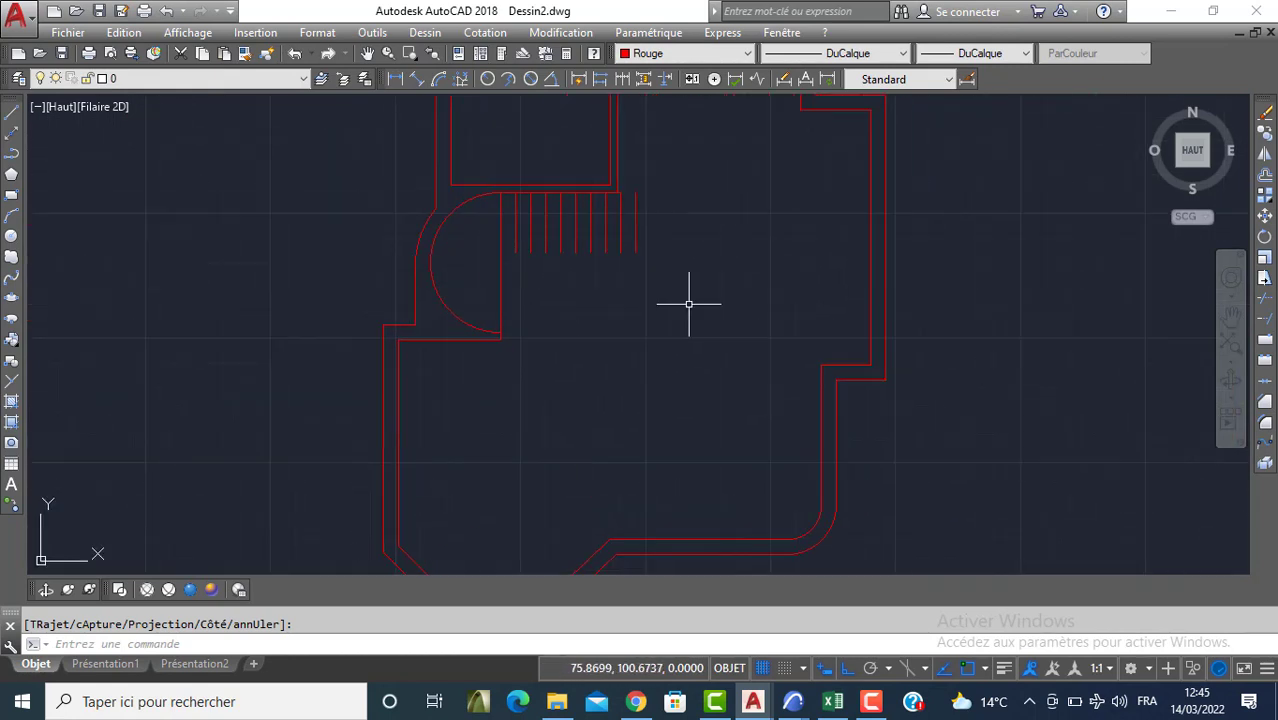
Turn the IMAGE layer back on
{"action": "scroll", "coordinate": [688, 305], "scroll_direction": "down", "scroll_amount": 4}
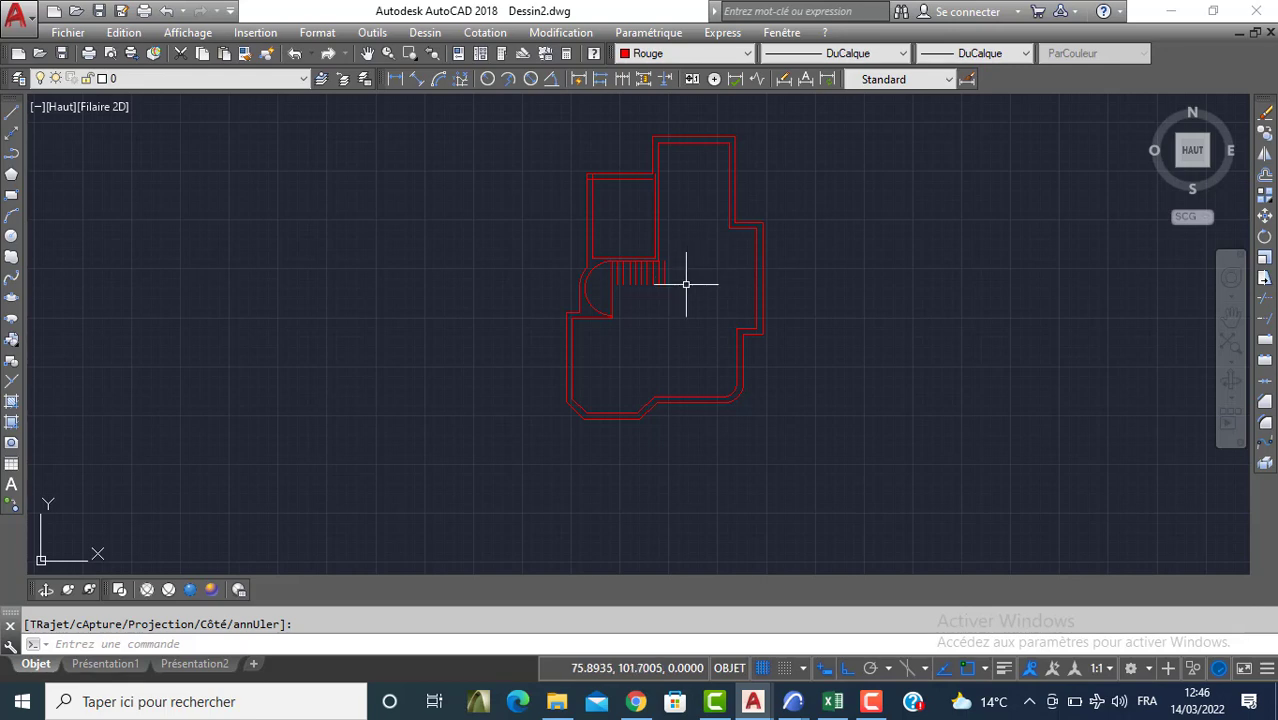
{"action": "scroll", "coordinate": [686, 284], "scroll_direction": "down", "scroll_amount": 2}
{"action": "middle_click_drag", "start_coordinate": [698, 277], "coordinate": [517, 276]}
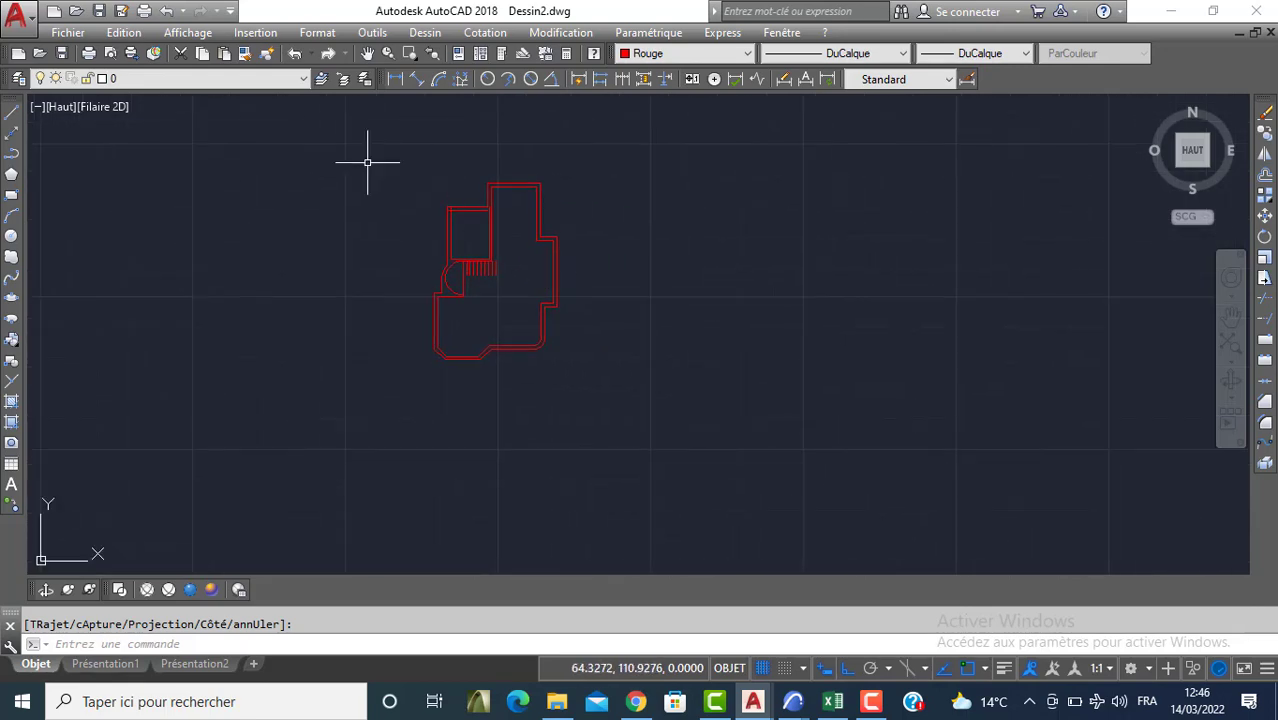
{"action": "left_click", "coordinate": [137, 82]}
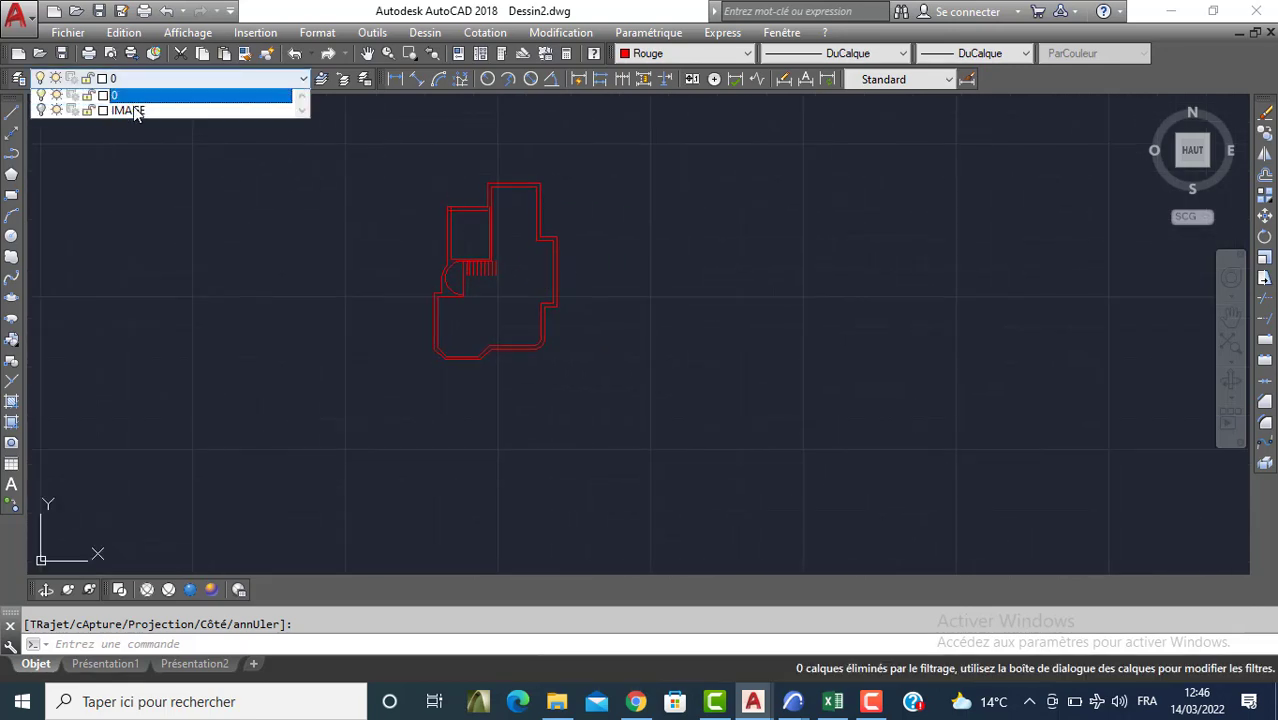
{"action": "left_click", "coordinate": [41, 113]}
Move the floor plan image off the red tracing into the empty space east of it
{"action": "left_click", "coordinate": [425, 130]}
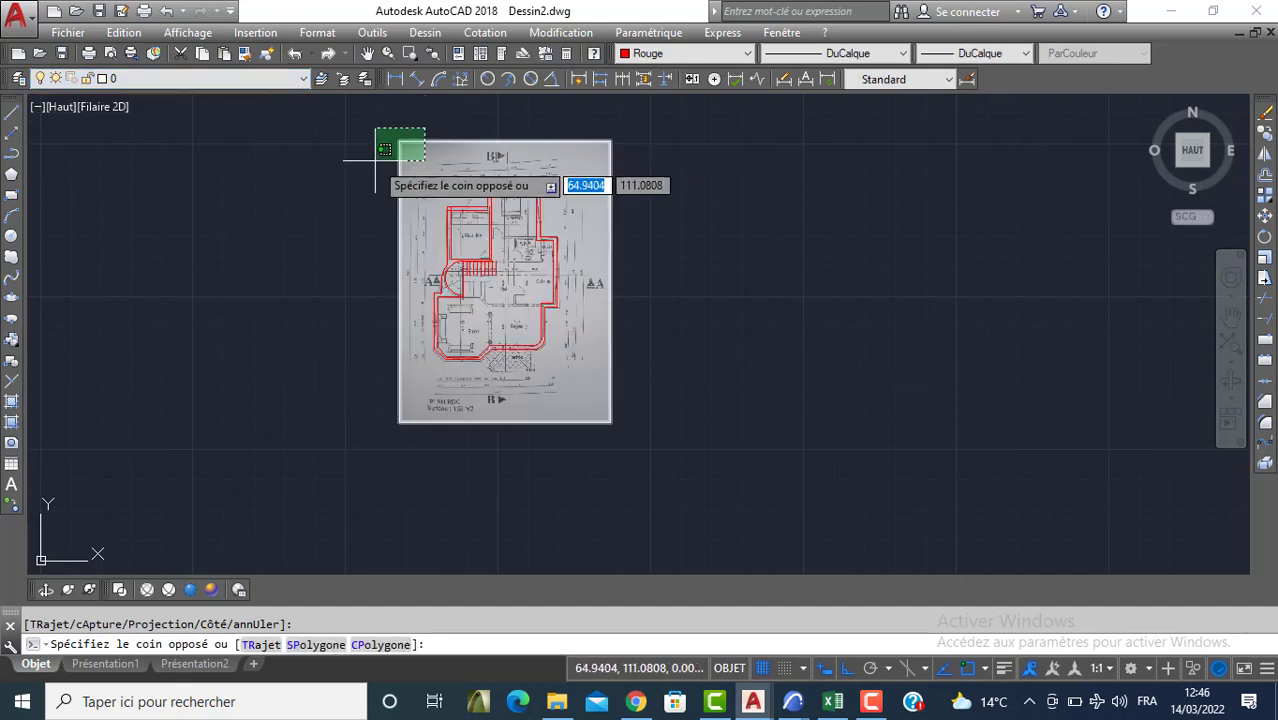
{"action": "left_click", "coordinate": [375, 160]}
{"action": "type", "text": "D"}
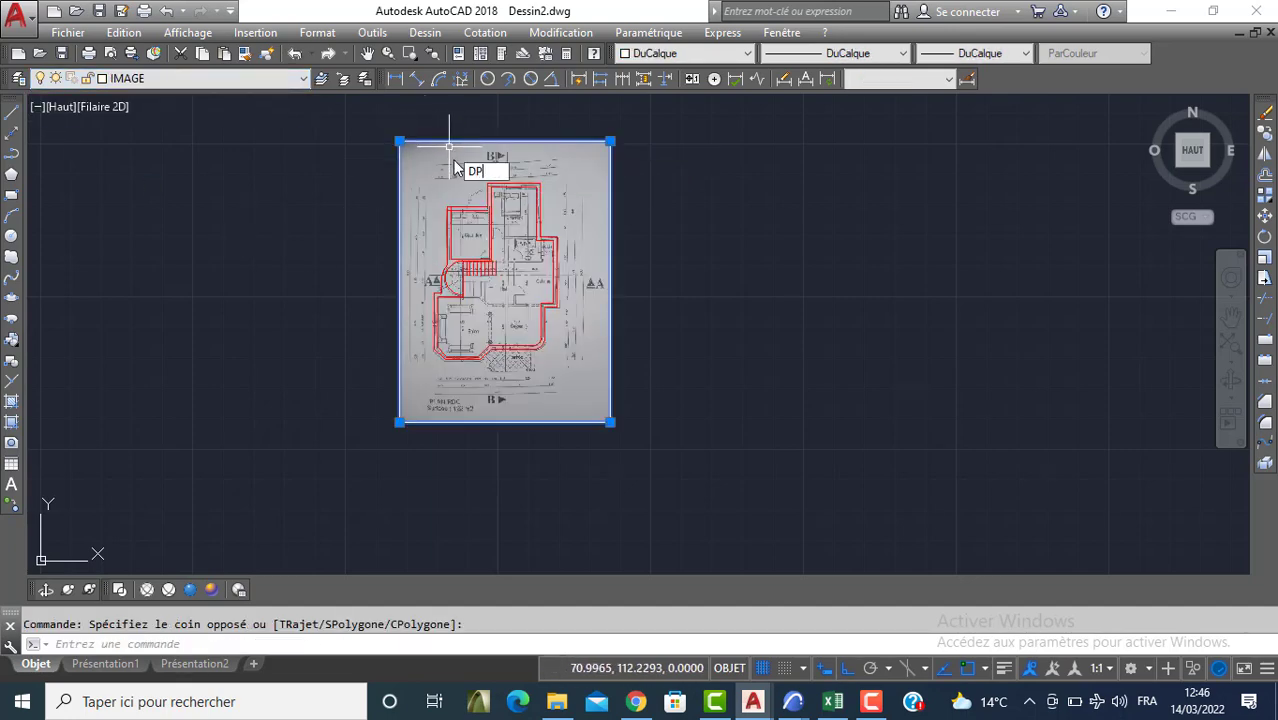
{"action": "type", "text": "P"}
{"action": "key", "text": "Return"}
{"action": "left_click", "coordinate": [449, 147]}
Delete the floor plan image beside the red tracing
{"action": "scroll", "coordinate": [700, 239], "scroll_direction": "down", "scroll_amount": 6}
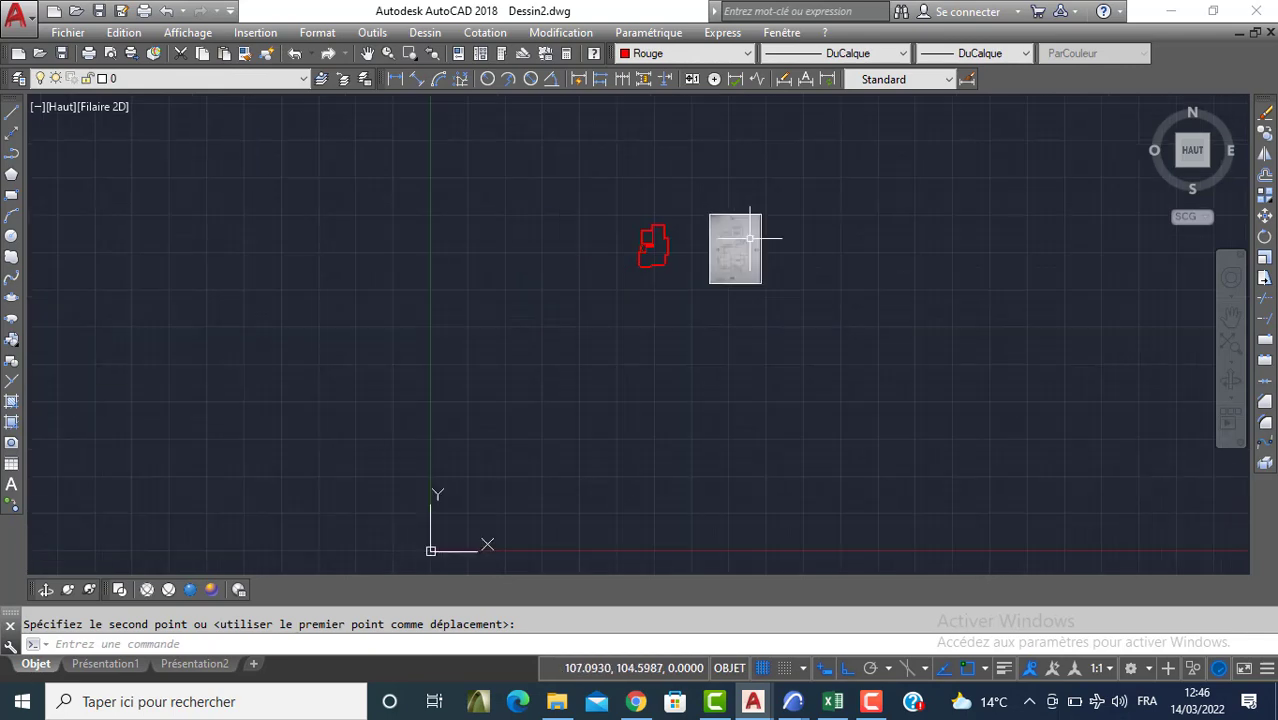
{"action": "mouse_move", "coordinate": [750, 238]}
{"action": "middle_mouse_down"}
{"action": "mouse_move", "coordinate": [690, 245]}
{"action": "mouse_move", "coordinate": [668, 214]}
{"action": "mouse_move", "coordinate": [549, 214]}
{"action": "middle_mouse_up"}
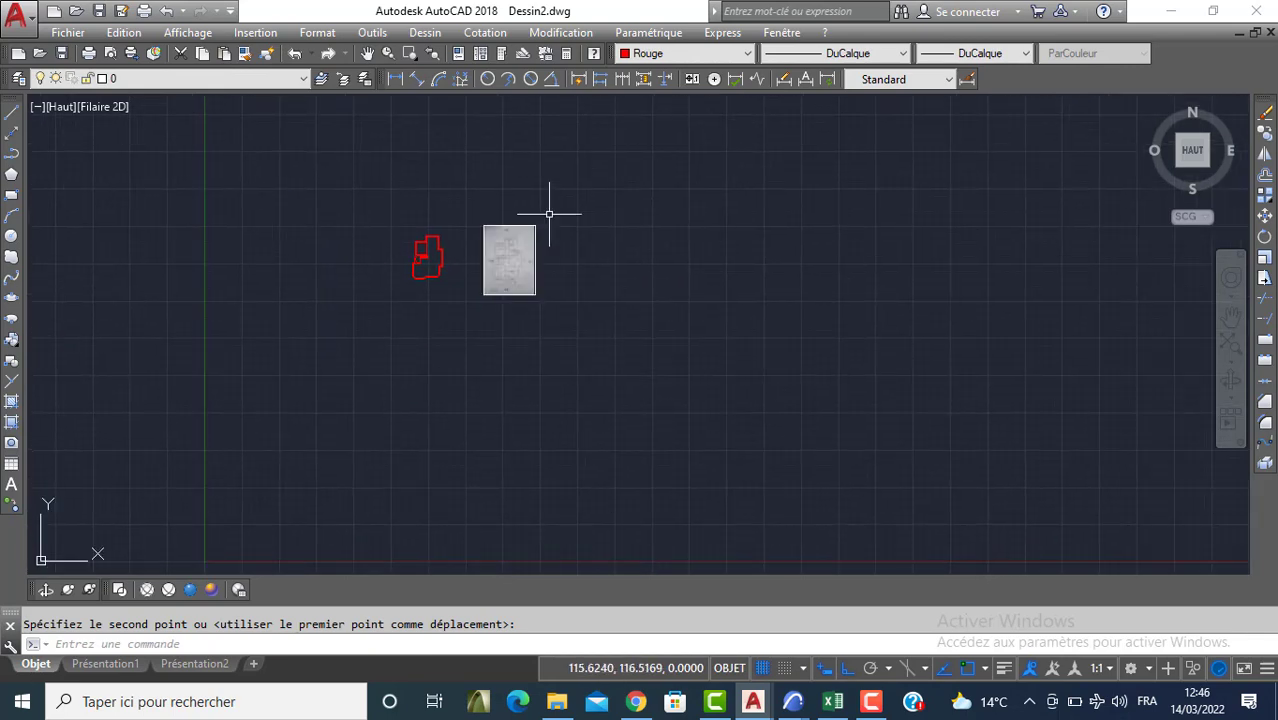
{"action": "left_click", "coordinate": [548, 224]}
{"action": "left_click", "coordinate": [550, 225]}
{"action": "left_click", "coordinate": [533, 265]}
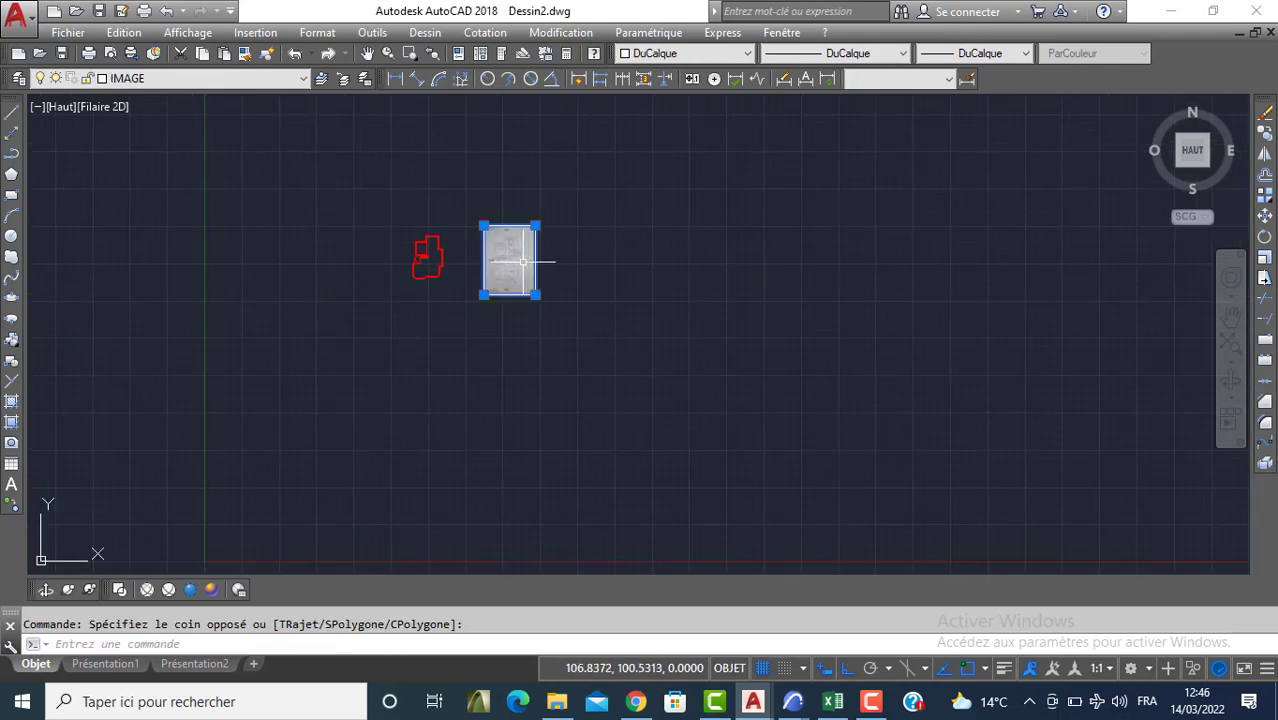
{"action": "key", "text": "Delete"}
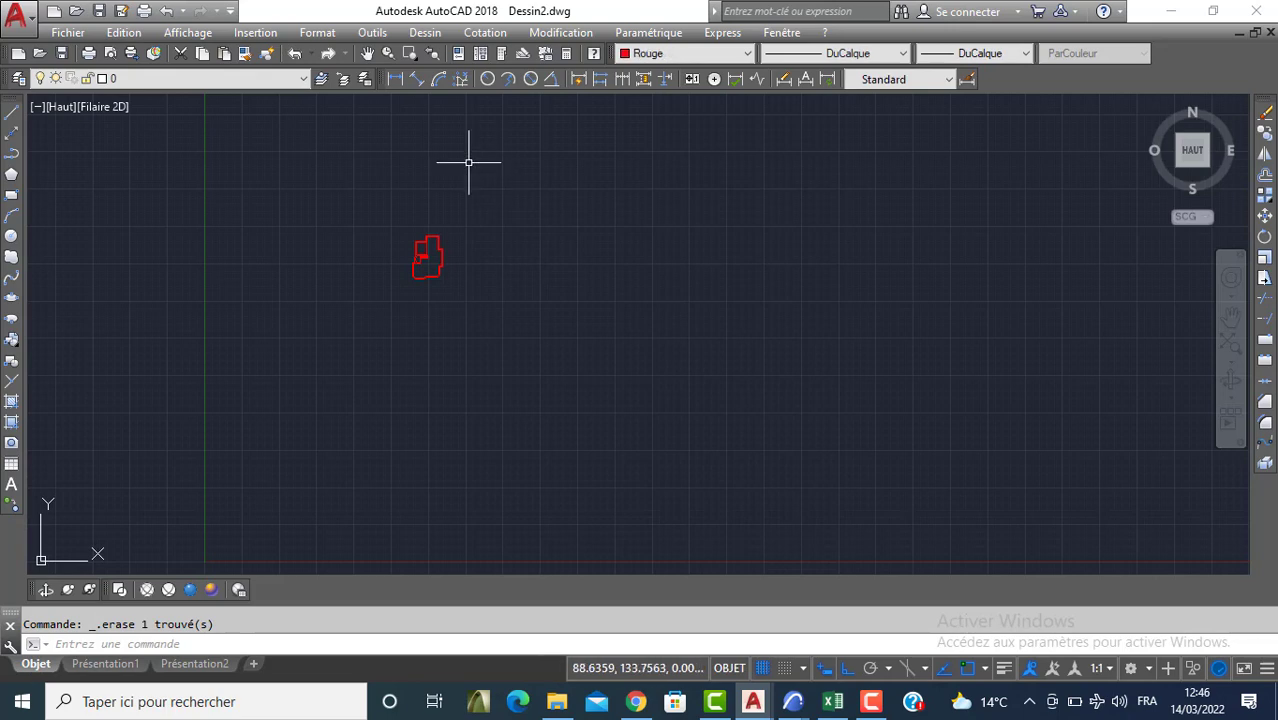
Undo the deletion and the move of the floor plan image
{"action": "left_click", "coordinate": [255, 32]}
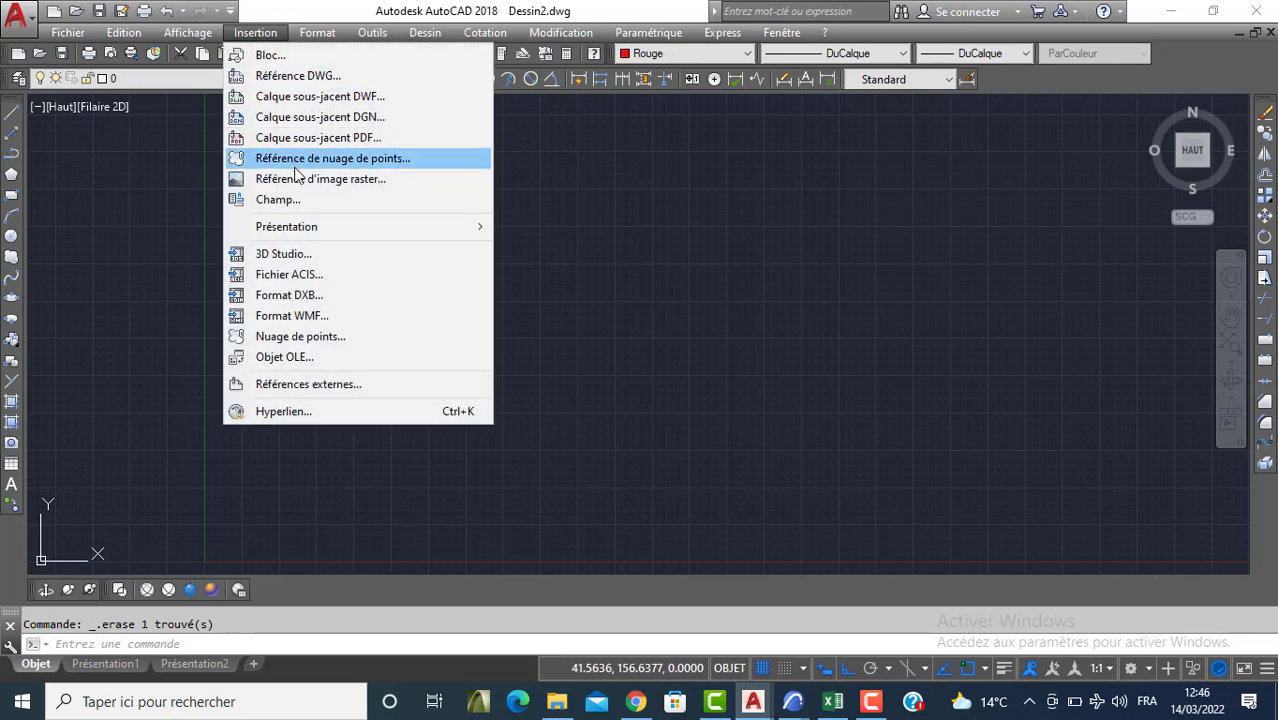
{"action": "left_click", "coordinate": [525, 192]}
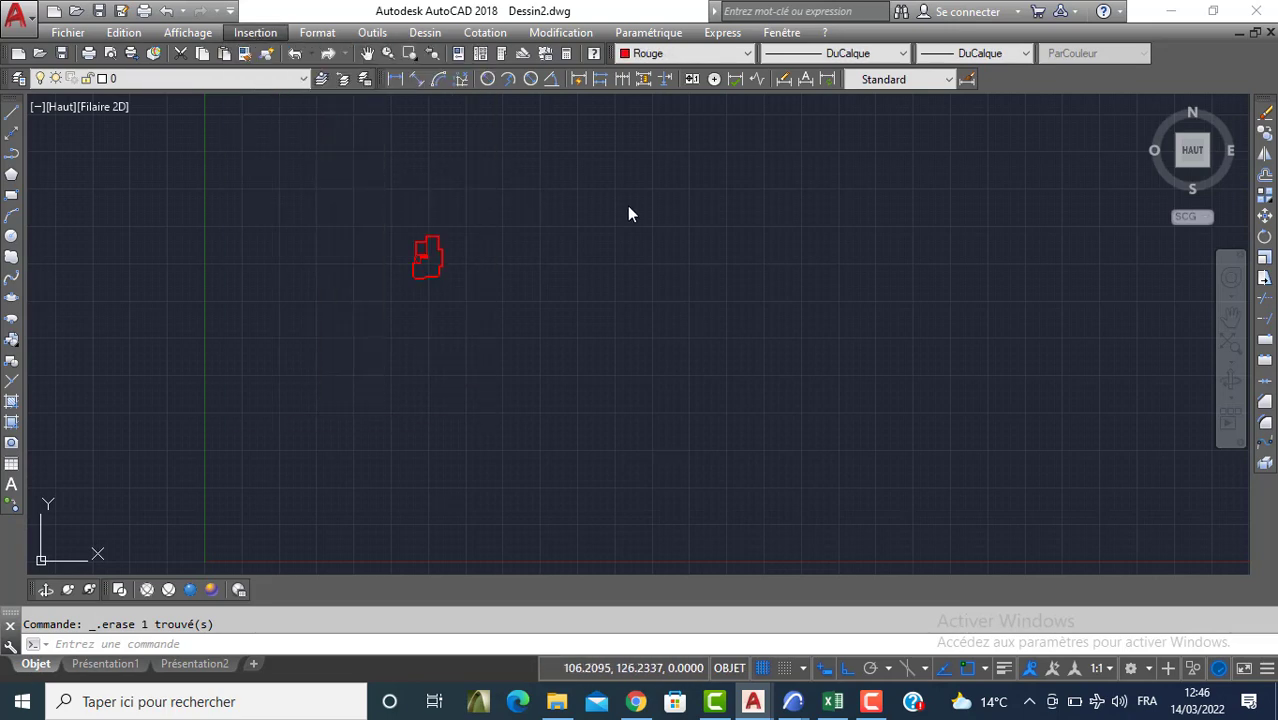
{"action": "left_click", "coordinate": [553, 236]}
{"action": "key", "text": "ctrl+z"}
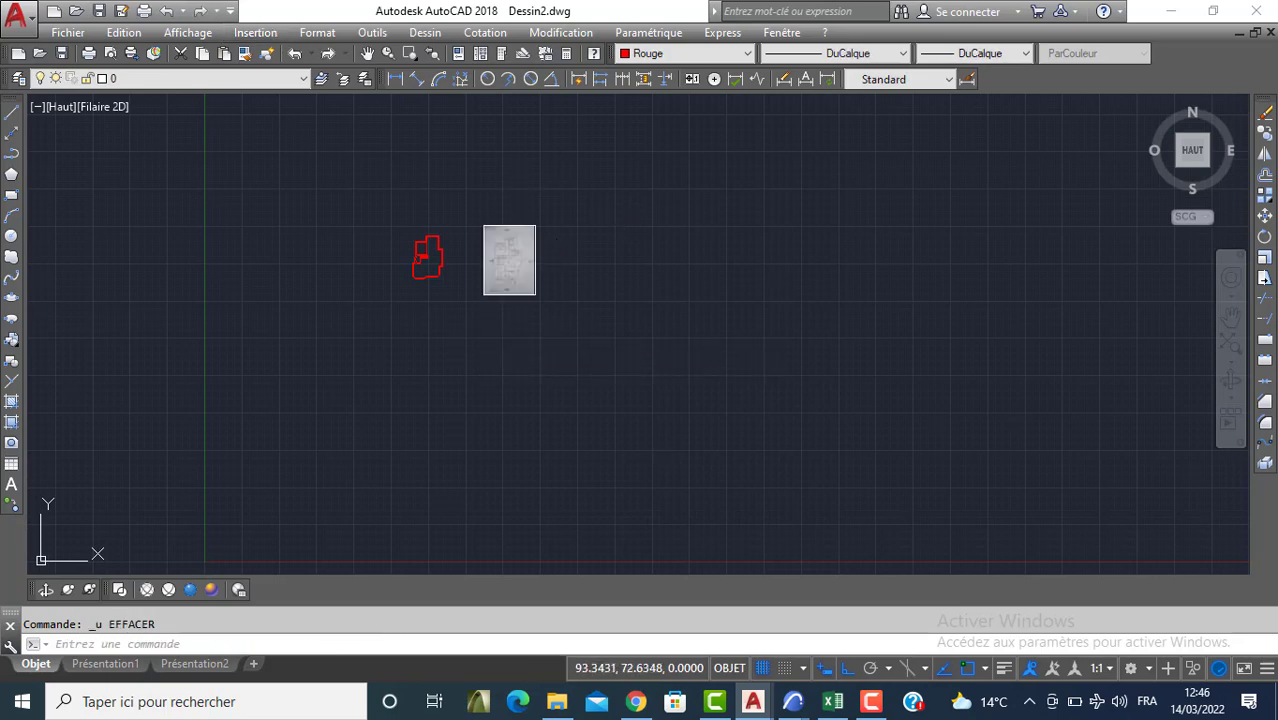
{"action": "scroll", "coordinate": [484, 328], "scroll_direction": "up", "scroll_amount": 5}
{"action": "key", "text": "ctrl+z"}
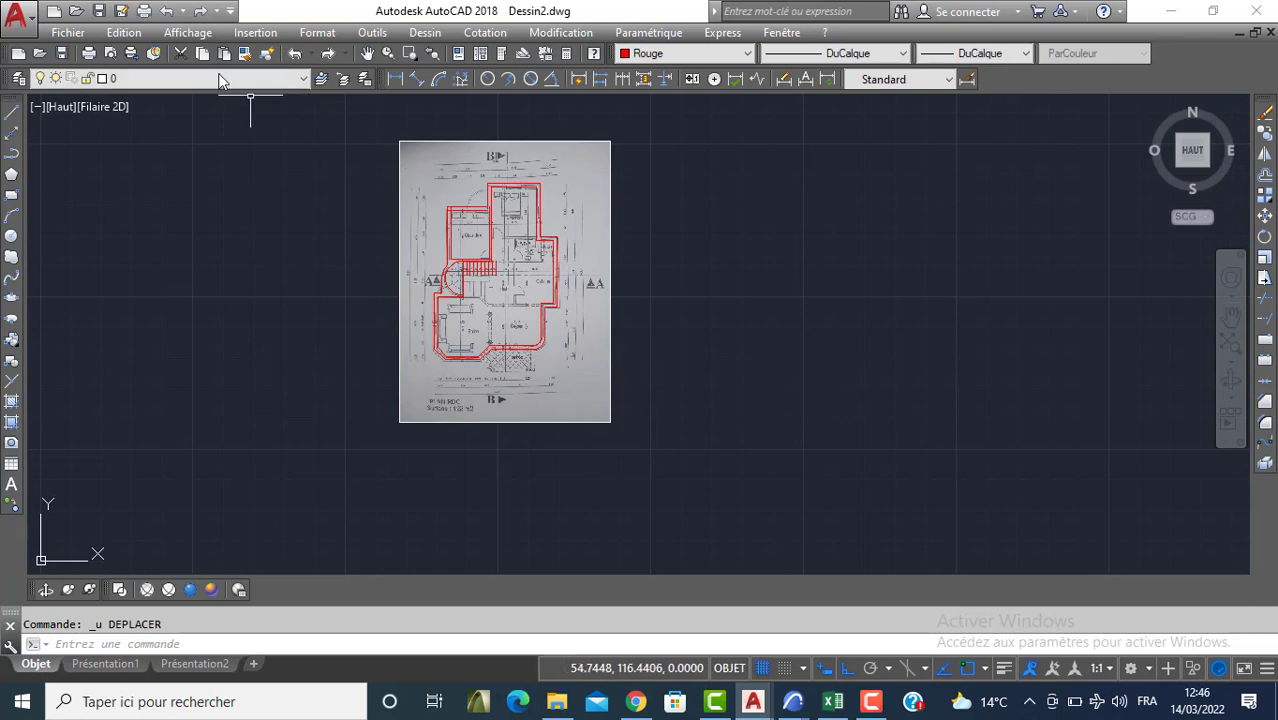
Attach the floor plan image ff3cf585-94a0-4c42-b460-3a3c819183cf as a raster reference in the empty space east of the first plan, with on-screen insertion point and scale
{"action": "scroll", "coordinate": [225, 90], "scroll_direction": "down", "scroll_amount": 5}
{"action": "left_click", "coordinate": [255, 32]}
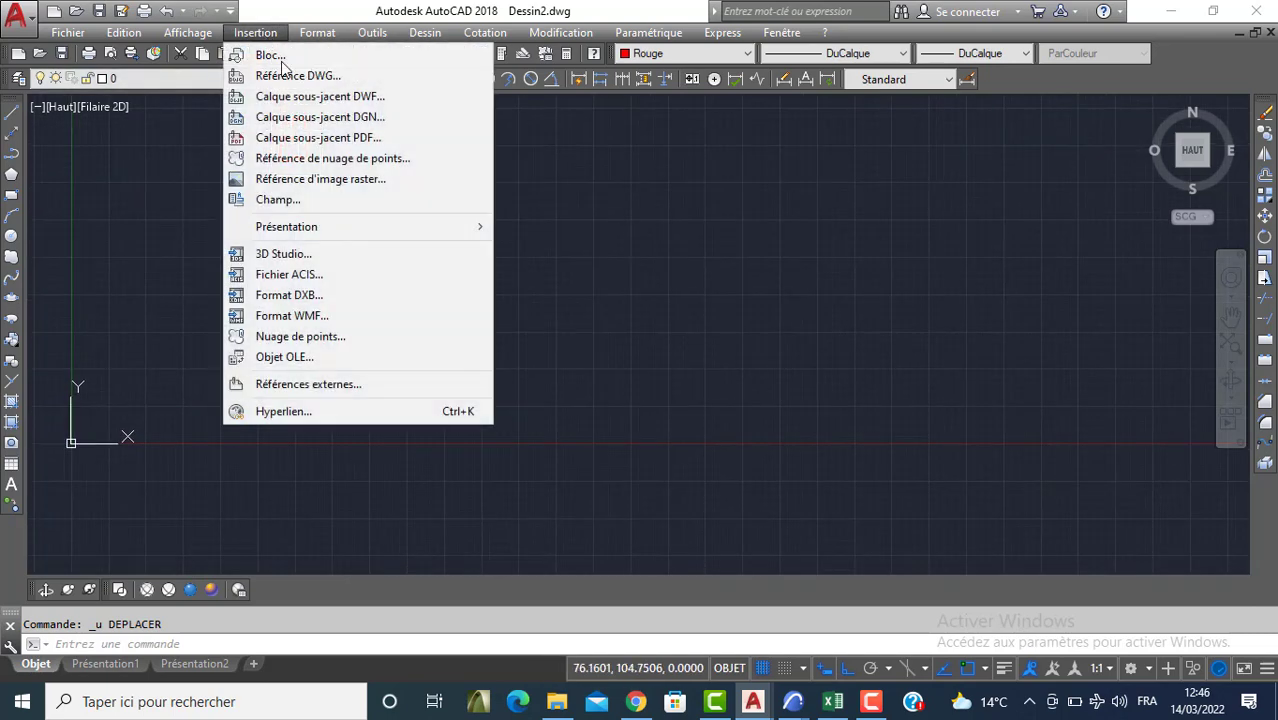
{"action": "left_click", "coordinate": [325, 180]}
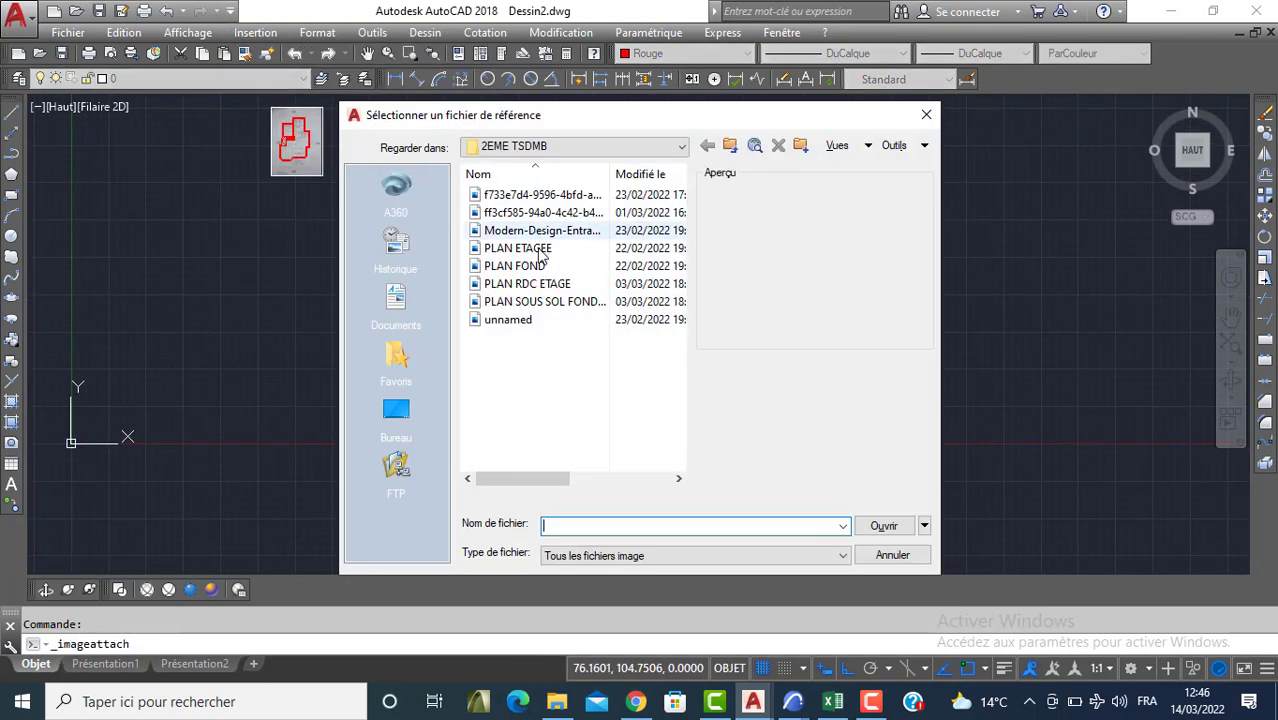
{"action": "left_click", "coordinate": [525, 230]}
{"action": "left_click", "coordinate": [521, 213]}
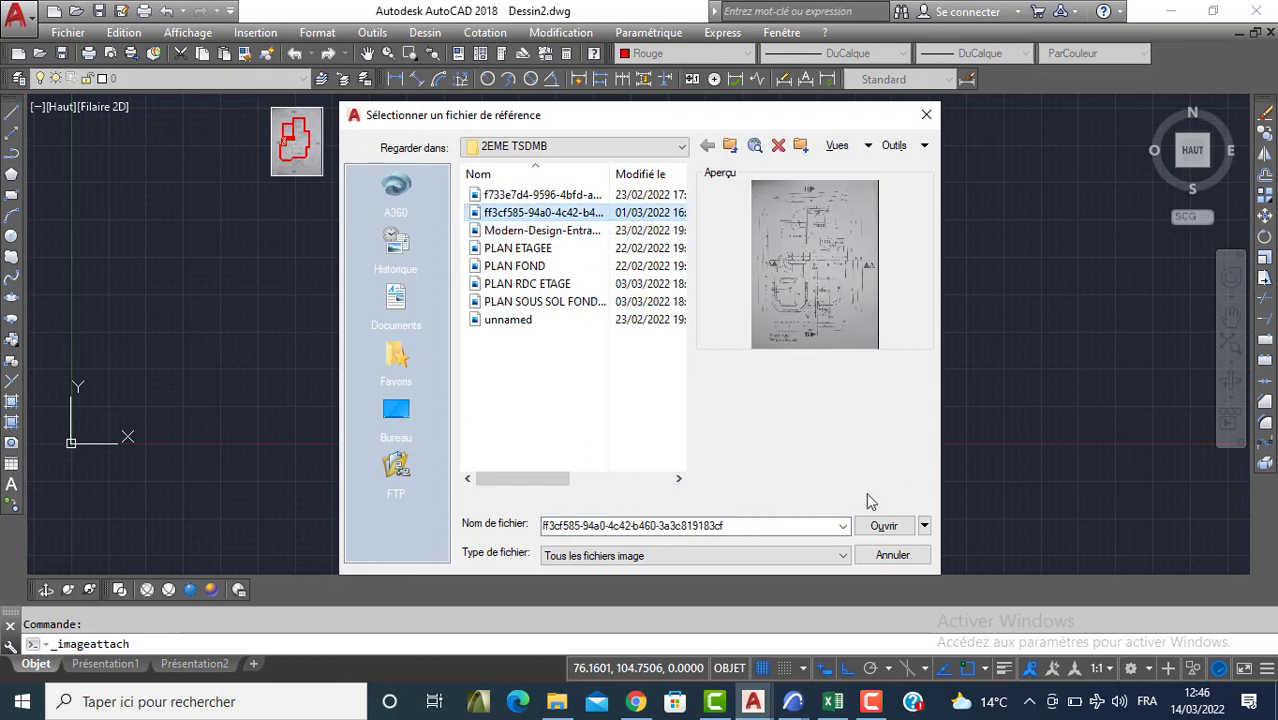
{"action": "left_click", "coordinate": [882, 525]}
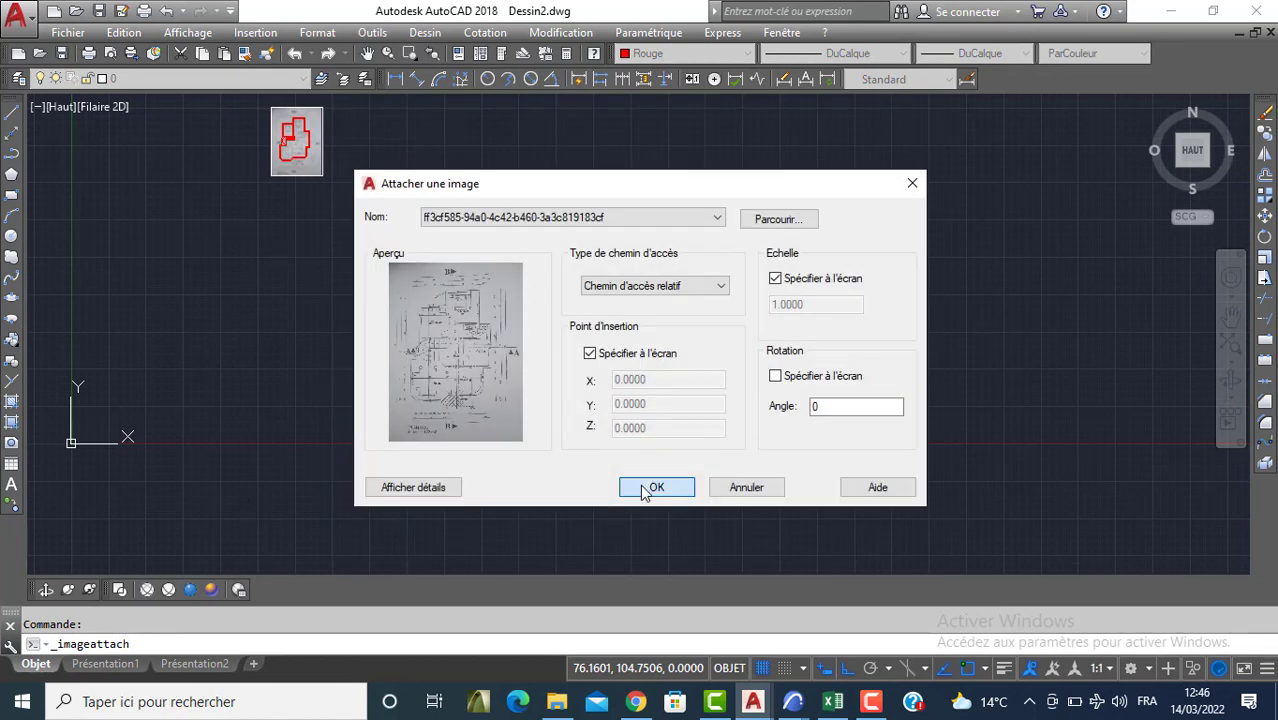
{"action": "left_click", "coordinate": [650, 488]}
{"action": "left_click", "coordinate": [545, 369]}
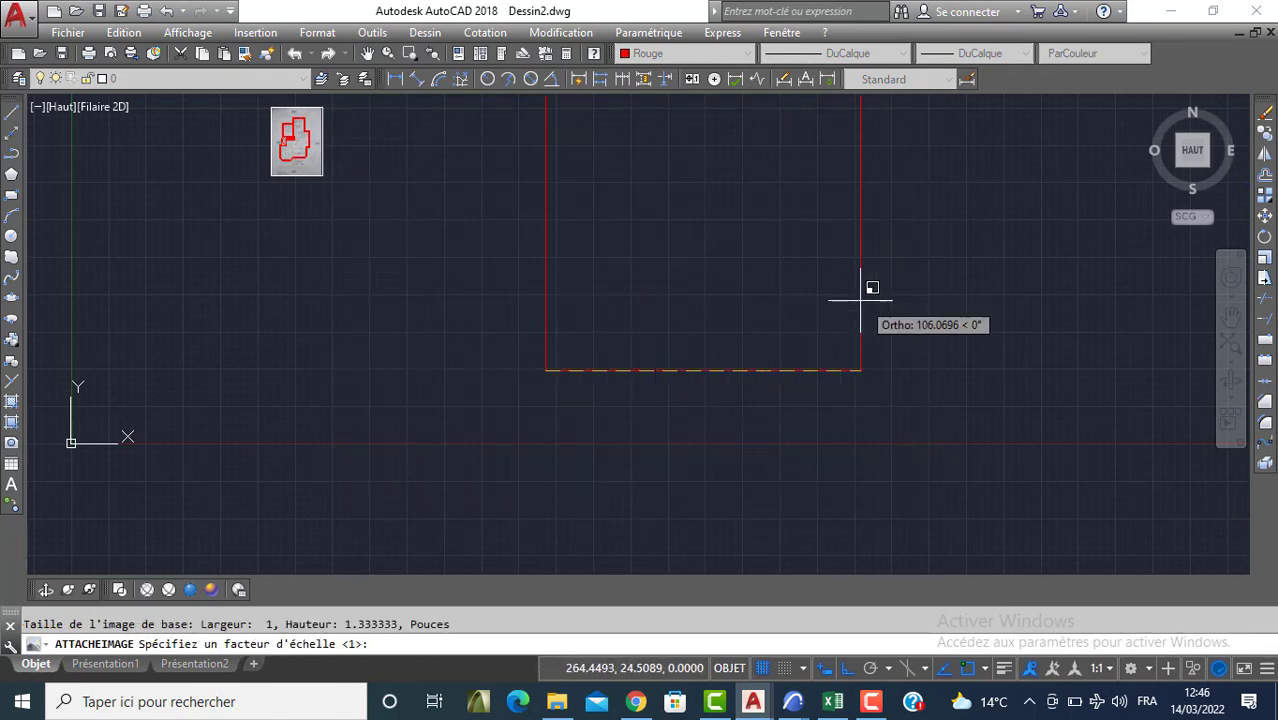
{"action": "left_click", "coordinate": [935, 320]}
Measure the short vertical wall between the two bedrooms' north facades on the new image using a temporary line
{"action": "scroll", "coordinate": [840, 272], "scroll_direction": "down", "scroll_amount": 5}
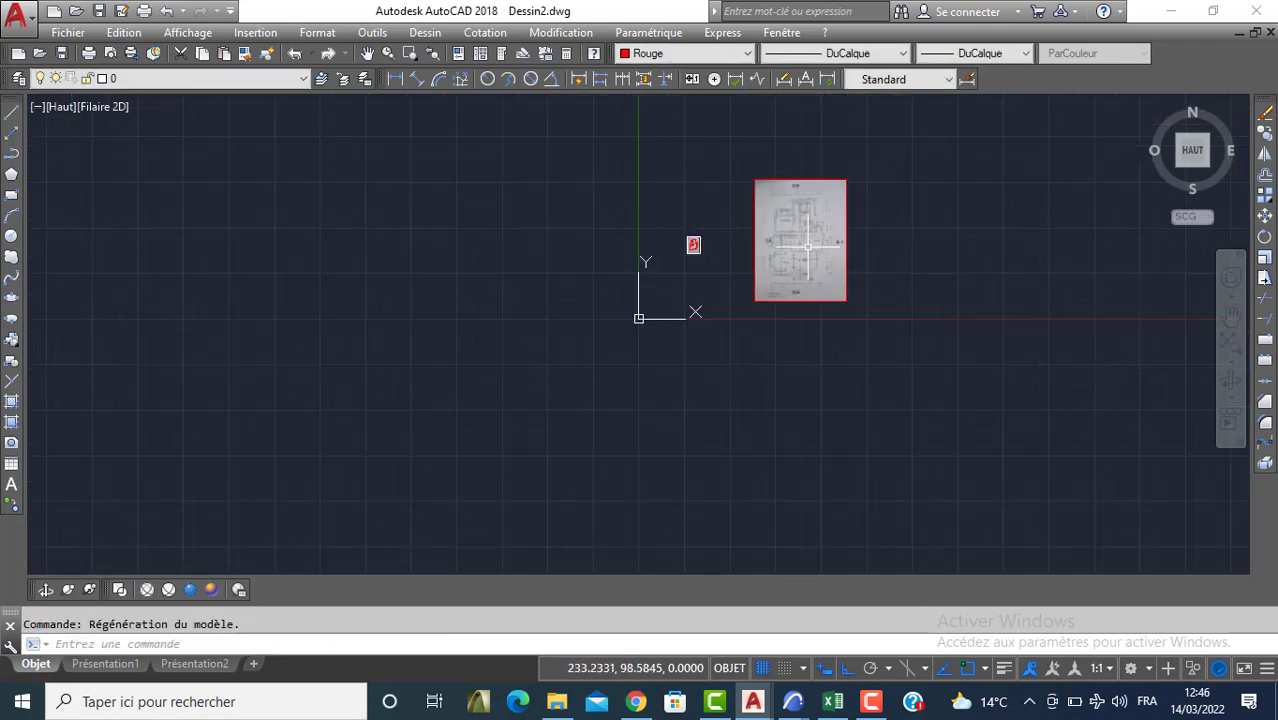
{"action": "scroll", "coordinate": [808, 246], "scroll_direction": "up", "scroll_amount": 5}
{"action": "key", "text": "Escape"}
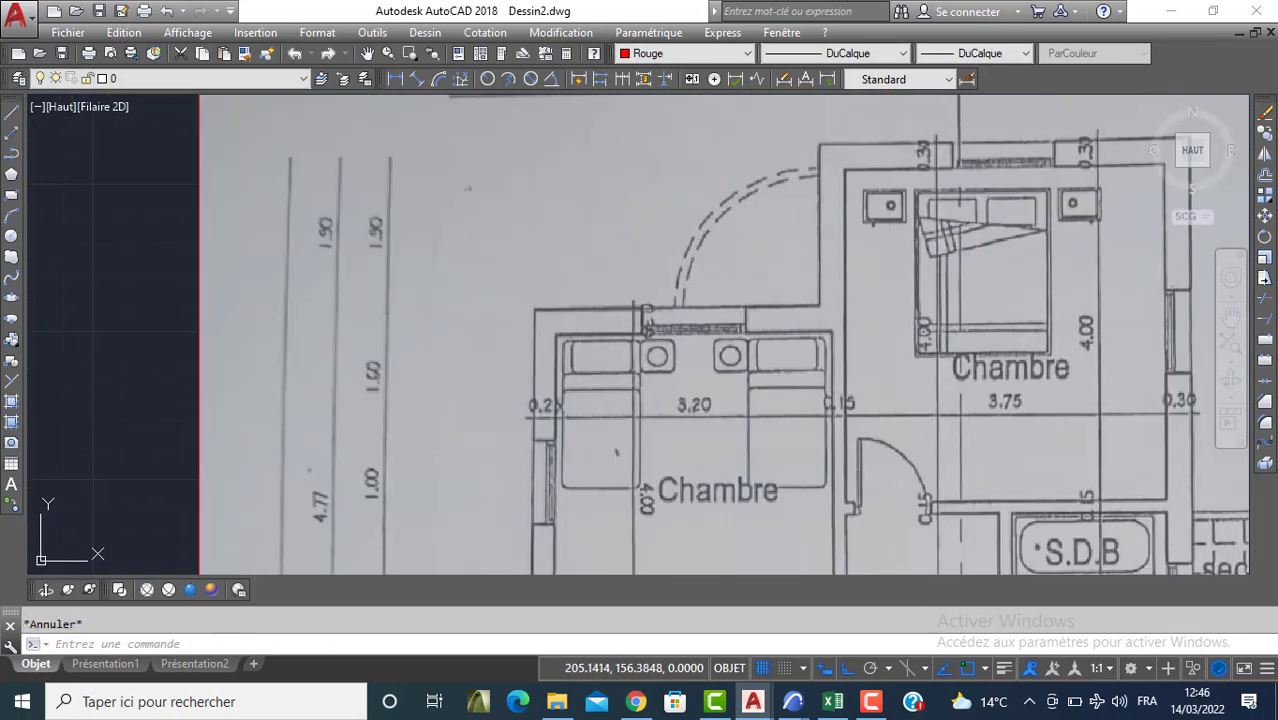
{"action": "key", "text": "l"}
{"action": "key", "text": "Return"}
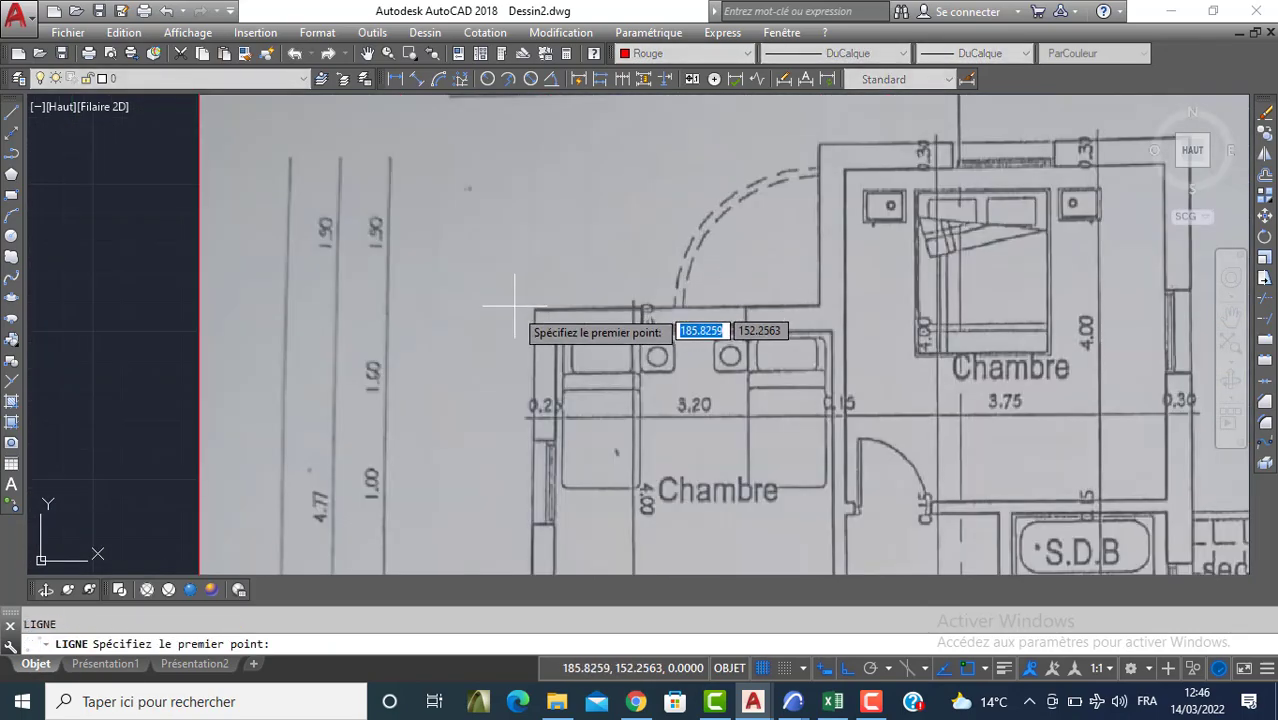
{"action": "left_click", "coordinate": [819, 303]}
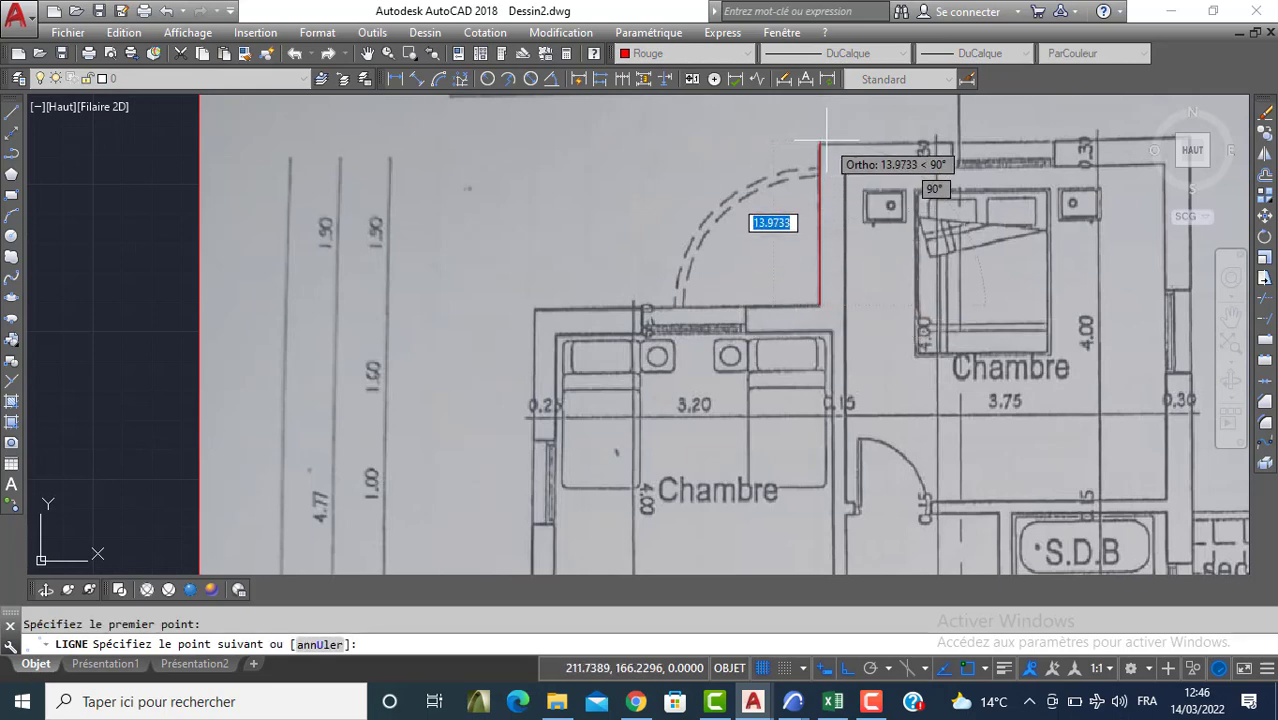
{"action": "scroll", "coordinate": [818, 145], "scroll_direction": "up", "scroll_amount": 2}
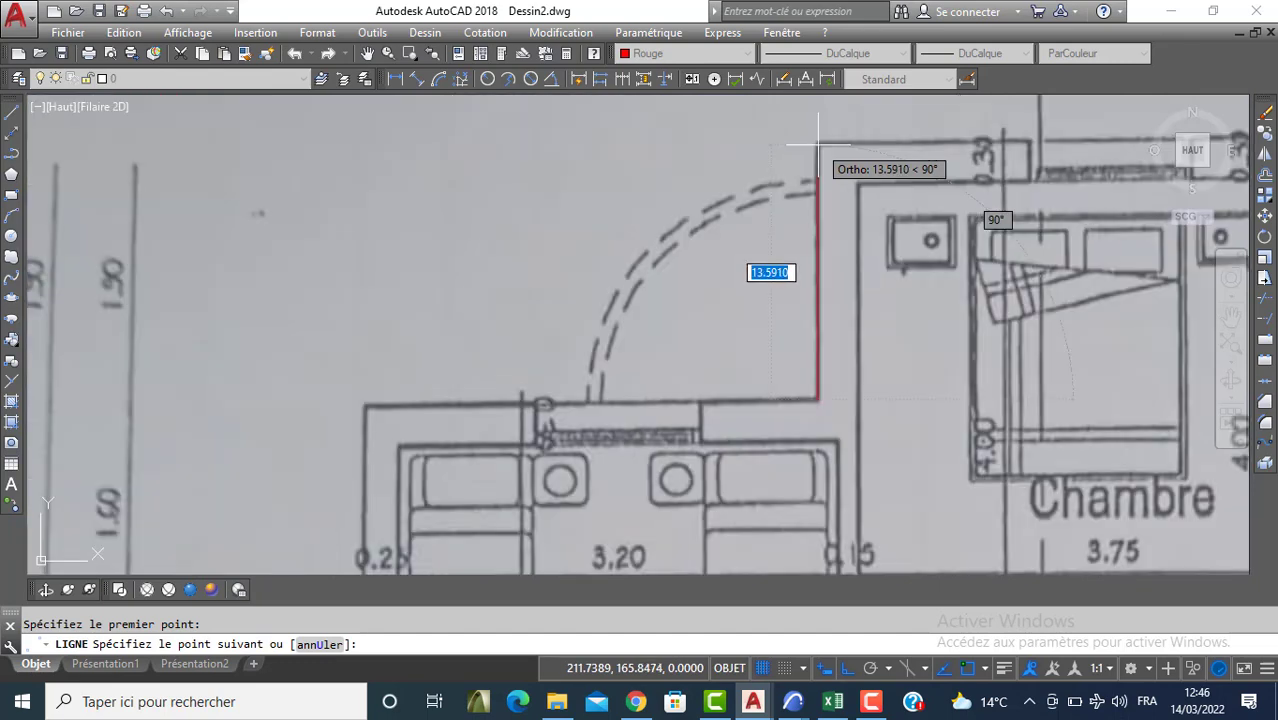
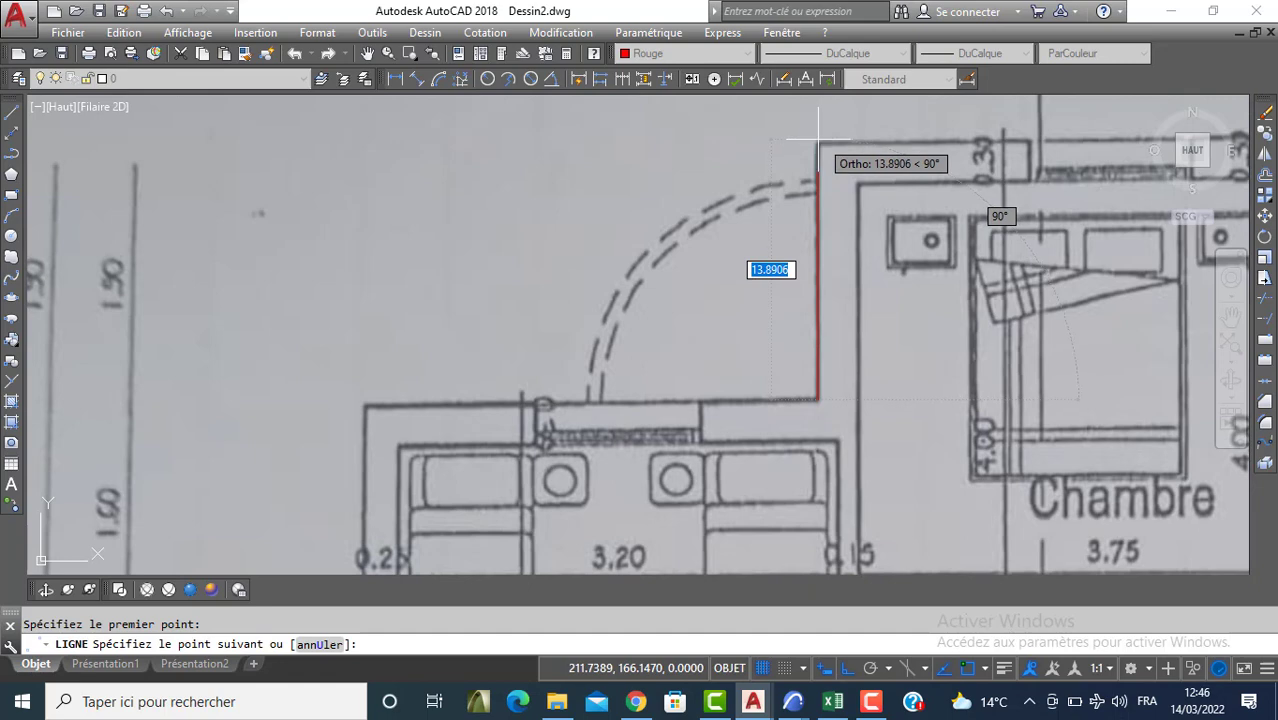
{"action": "key", "text": "Escape"}
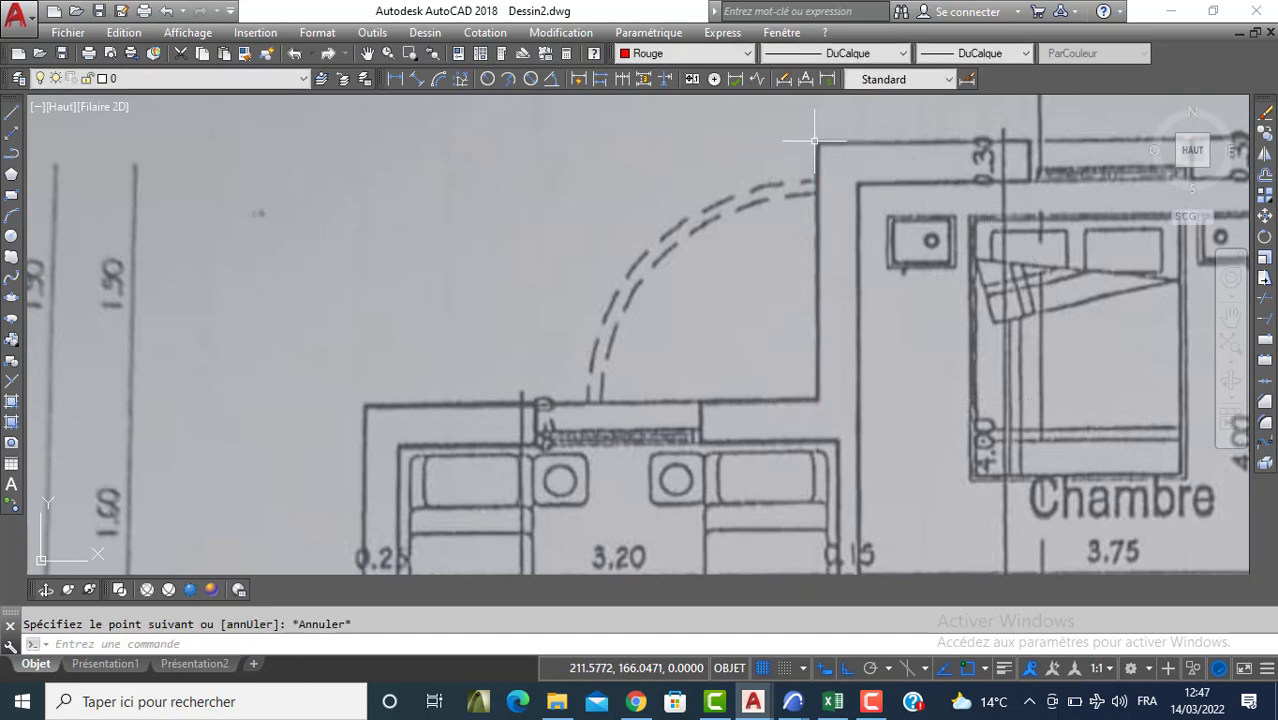
Calculate the image's scale factor as 1.9/13.8 in the quick calculator
{"action": "scroll", "coordinate": [800, 150], "scroll_direction": "down", "scroll_amount": 6}
{"action": "middle_click_drag", "start_coordinate": [753, 204], "coordinate": [705, 210]}
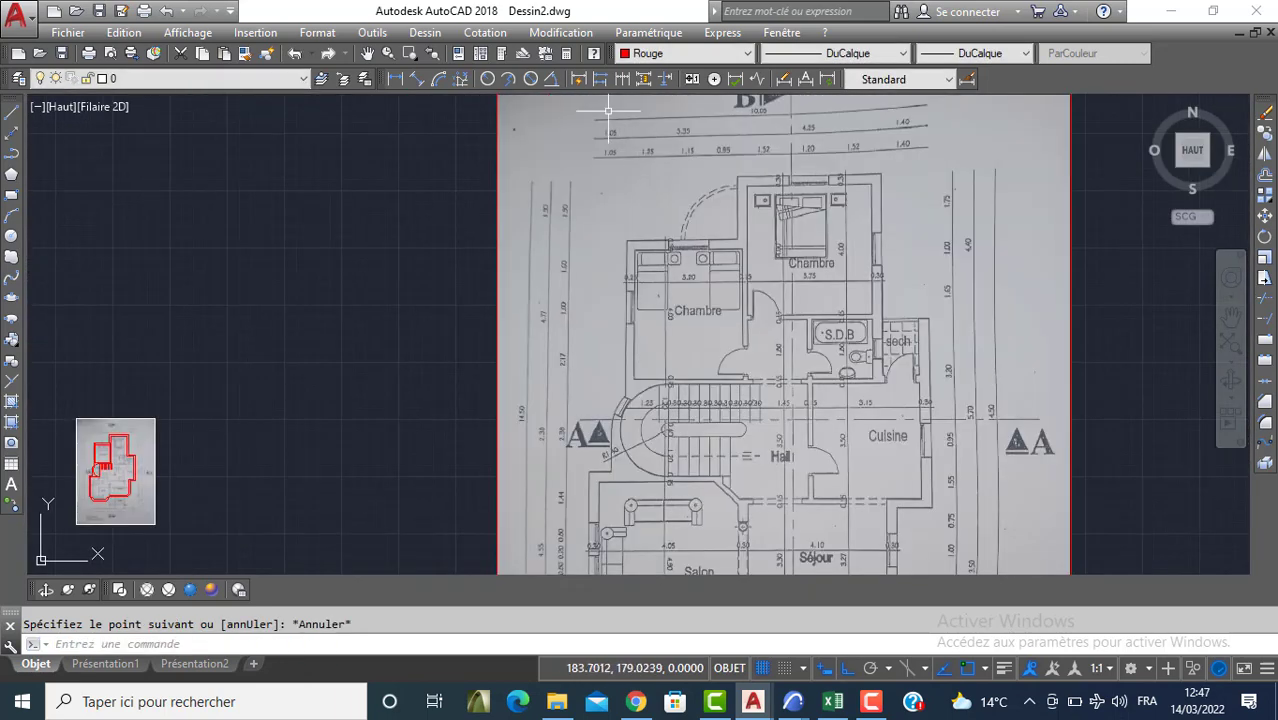
{"action": "left_click", "coordinate": [567, 53]}
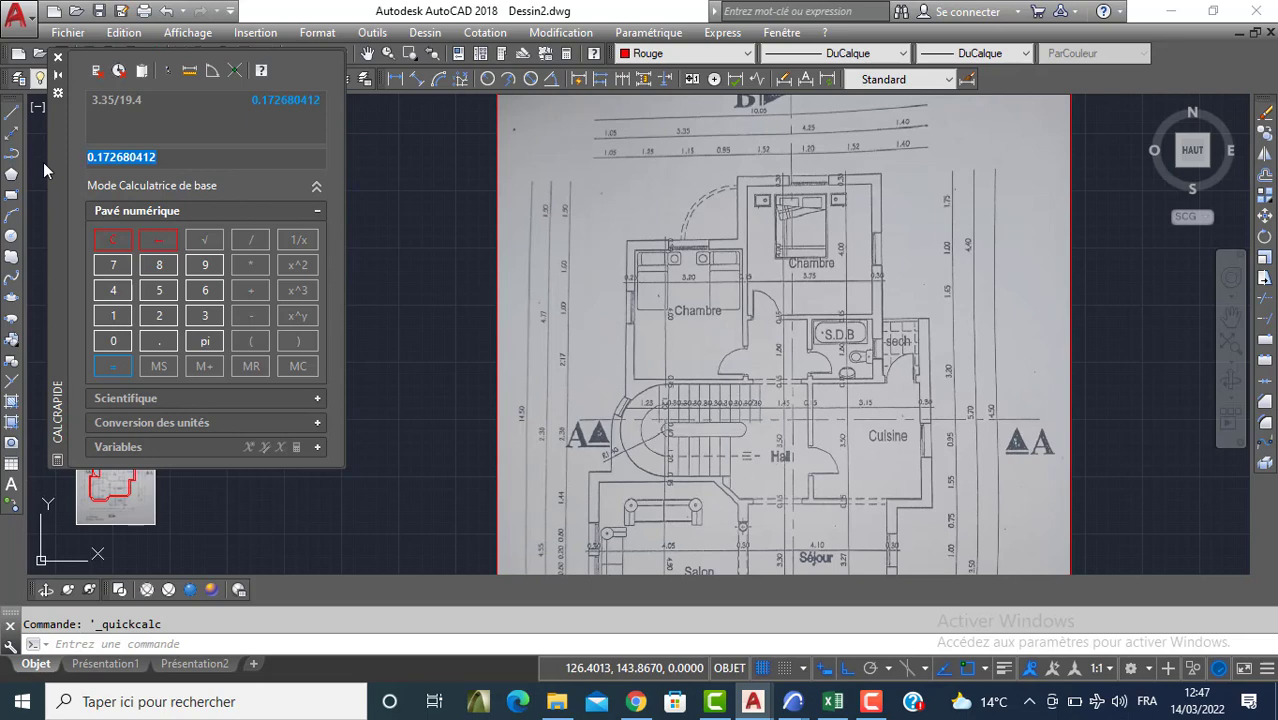
{"action": "type", "text": "1"}
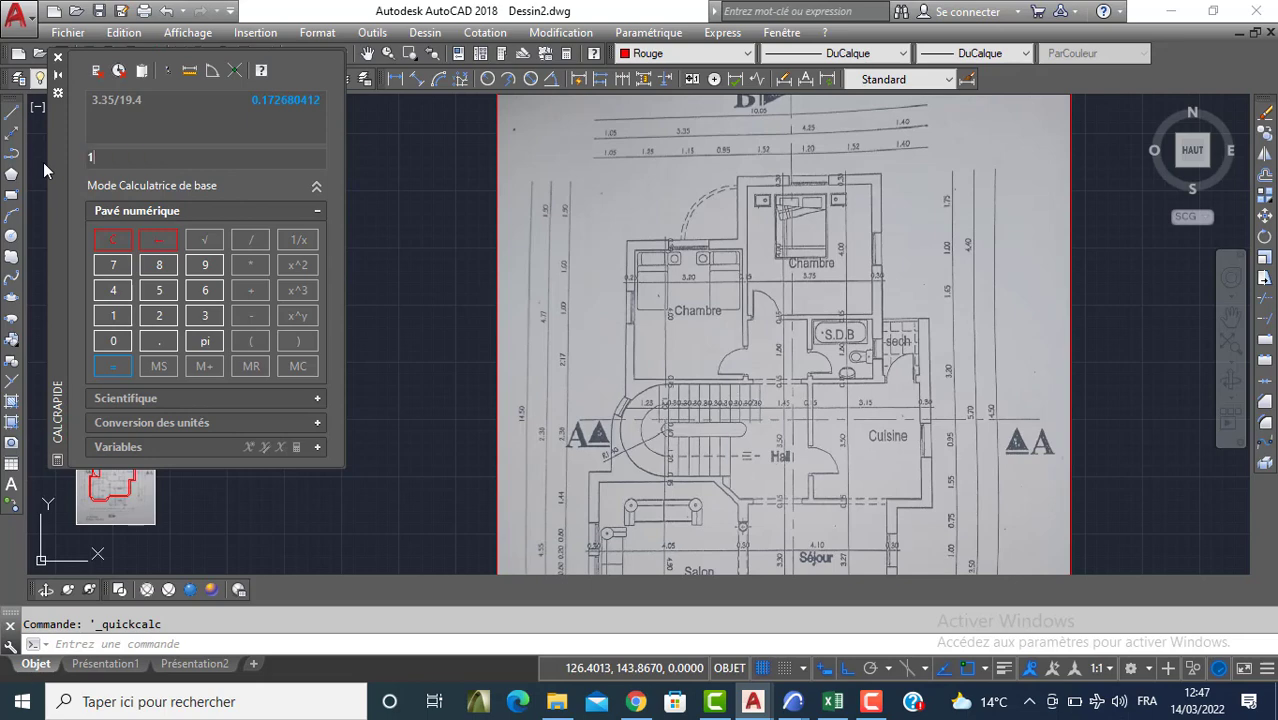
{"action": "type", "text": ".9"}
{"action": "key", "text": "Return"}
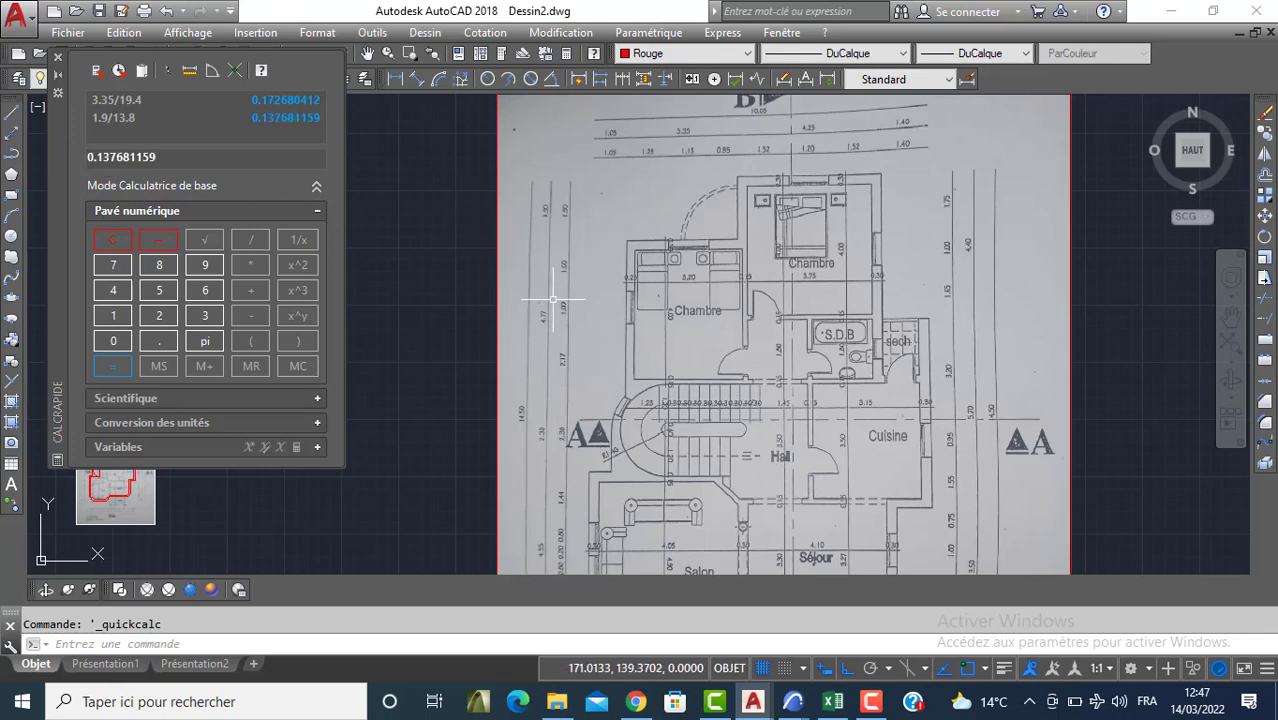
Scale the newly attached floor plan image by 0.137681159 about a point inside the plan
{"action": "scroll", "coordinate": [550, 305], "scroll_direction": "down", "scroll_amount": 2}
{"action": "left_click", "coordinate": [518, 322]}
{"action": "left_click", "coordinate": [499, 348]}
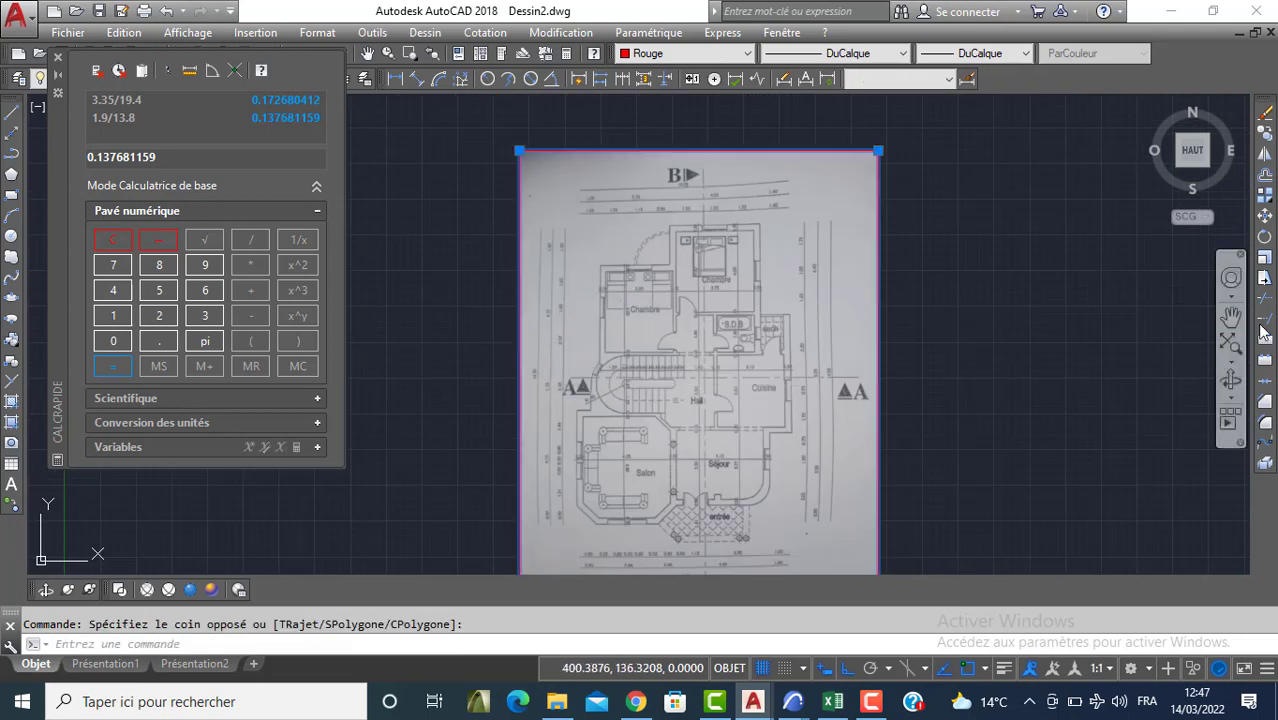
{"action": "left_click", "coordinate": [1265, 262]}
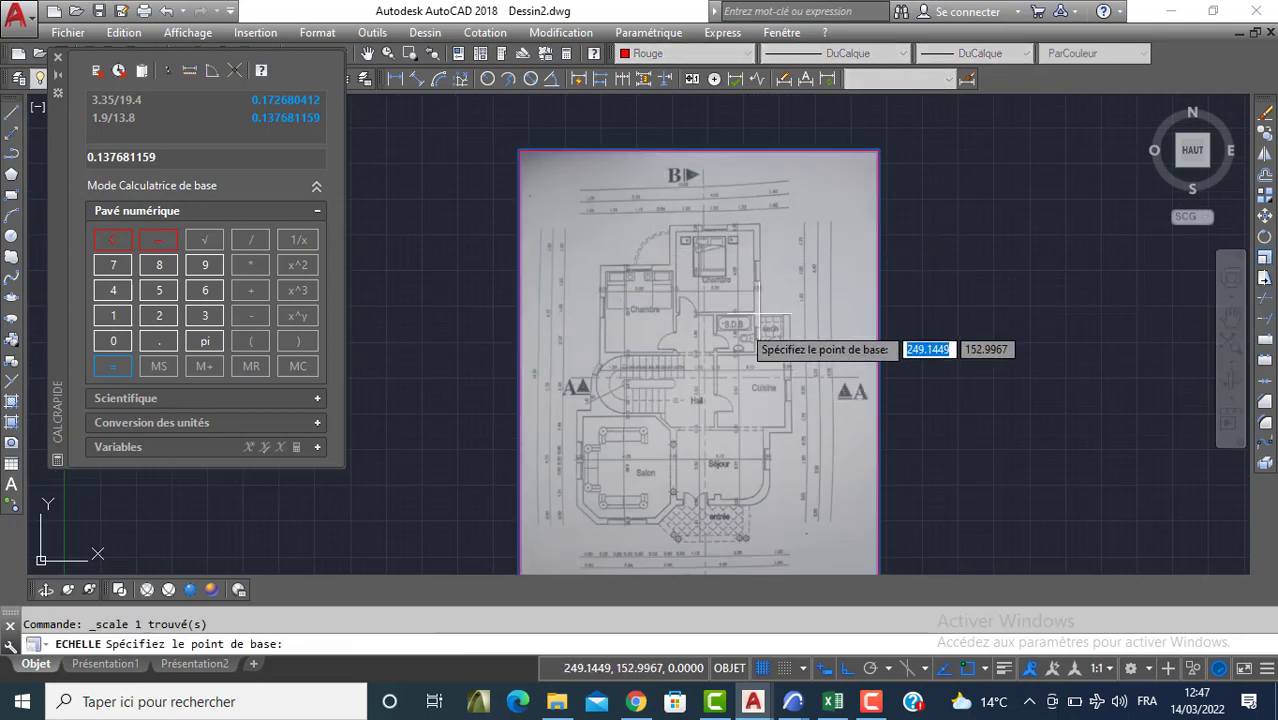
{"action": "left_click", "coordinate": [652, 319]}
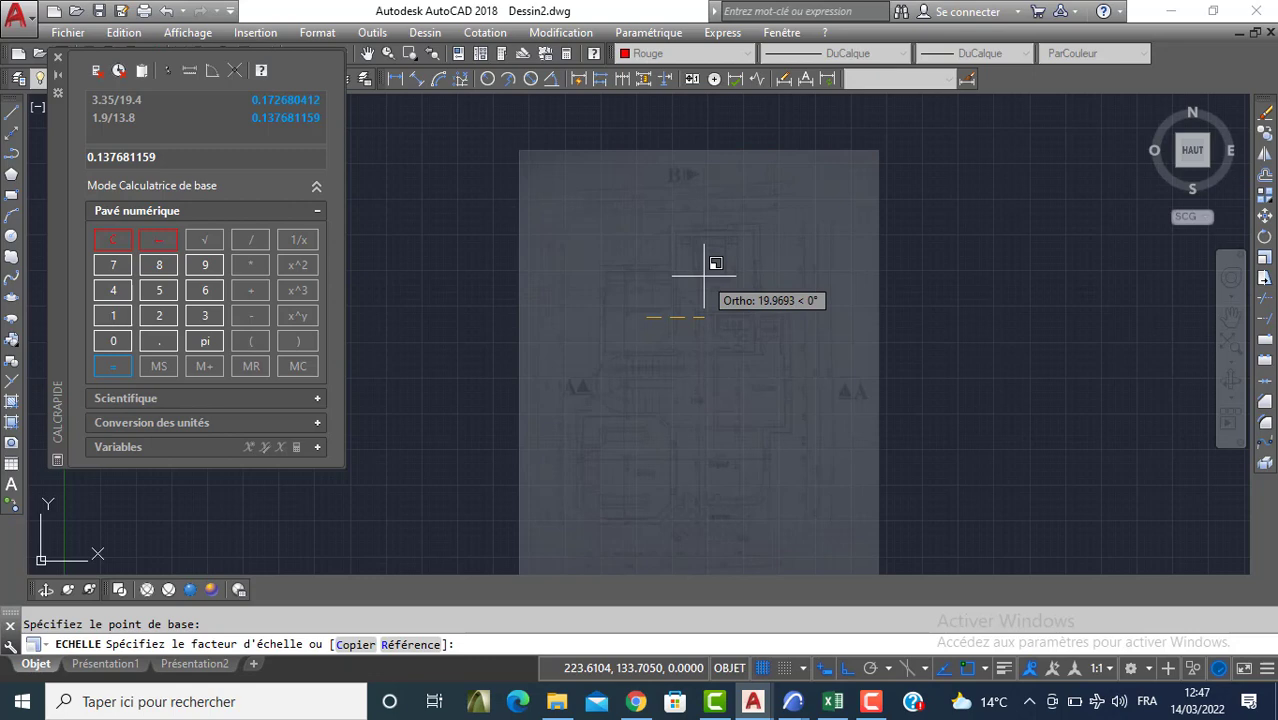
{"action": "type", "text": "0.137681159"}
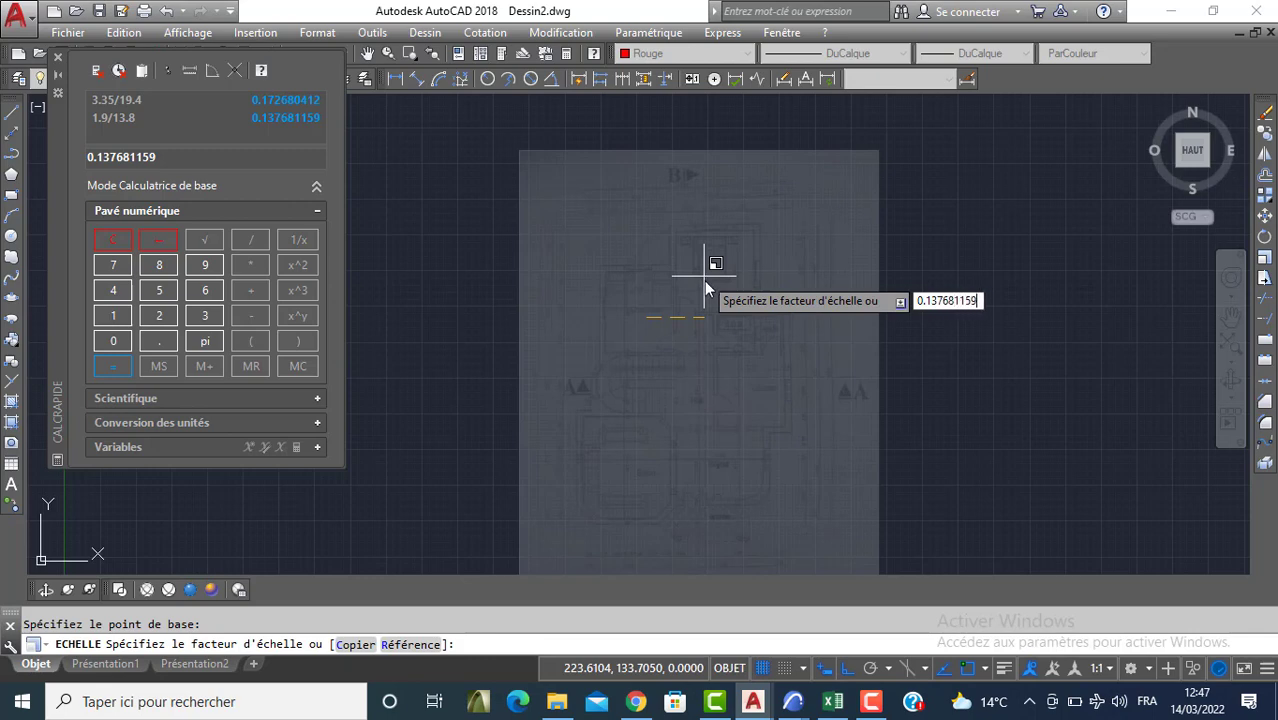
{"action": "key", "text": "Return"}
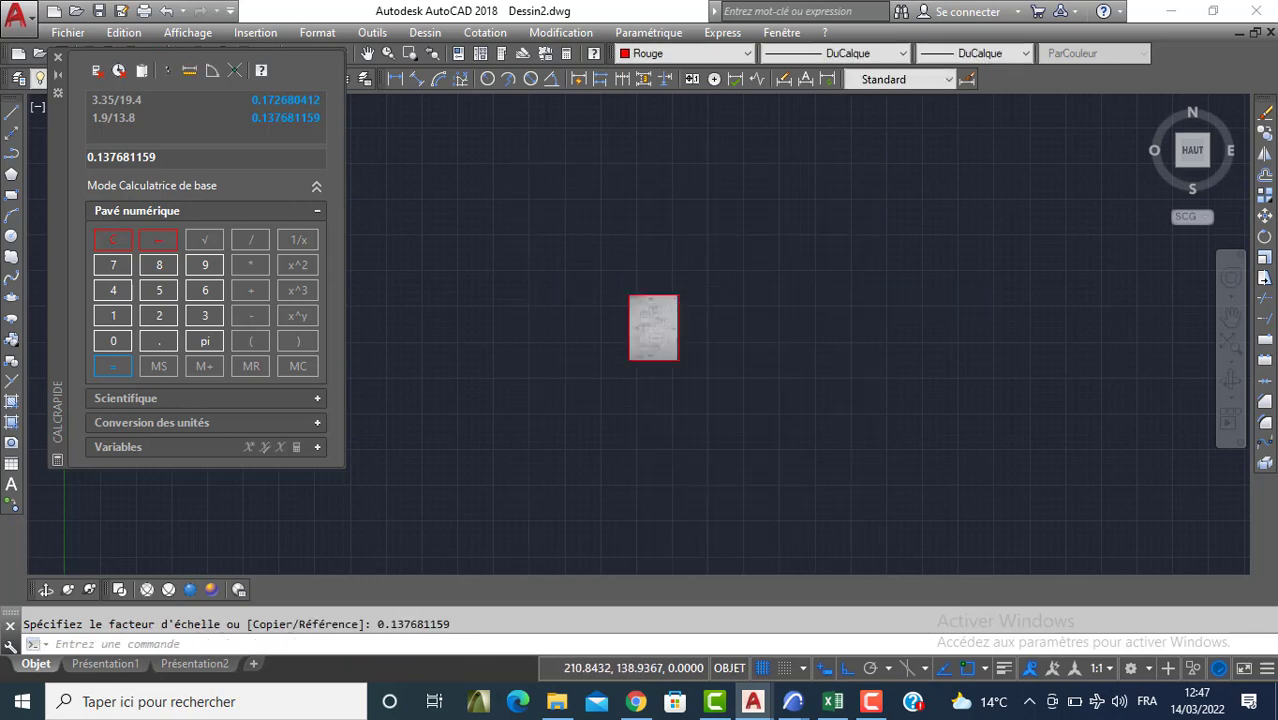
Check the same short vertical wall's length on the scaled image with a temporary line, and close the calculator
{"action": "scroll", "coordinate": [656, 309], "scroll_direction": "up", "scroll_amount": 10}
{"action": "scroll", "coordinate": [644, 376], "scroll_direction": "up", "scroll_amount": 3}
{"action": "type", "text": "l"}
{"action": "key", "text": "Return"}
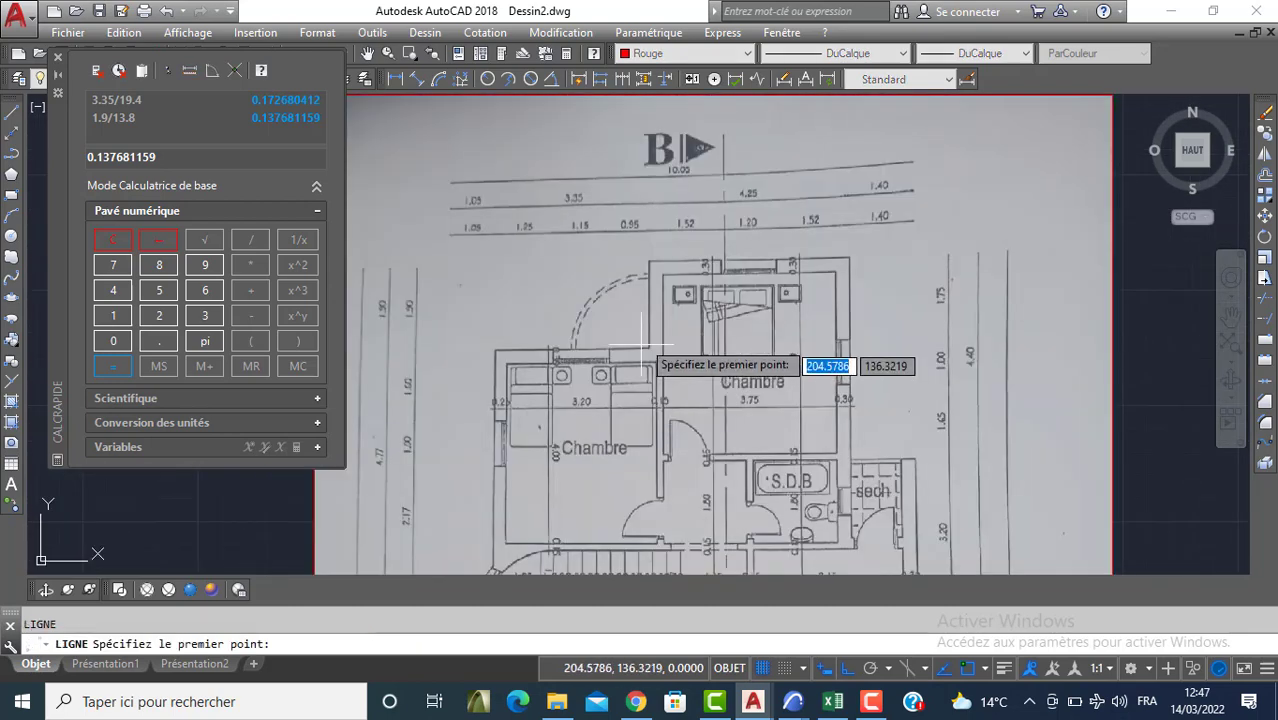
{"action": "scroll", "coordinate": [655, 345], "scroll_direction": "up", "scroll_amount": 4}
{"action": "left_click", "coordinate": [648, 348]}
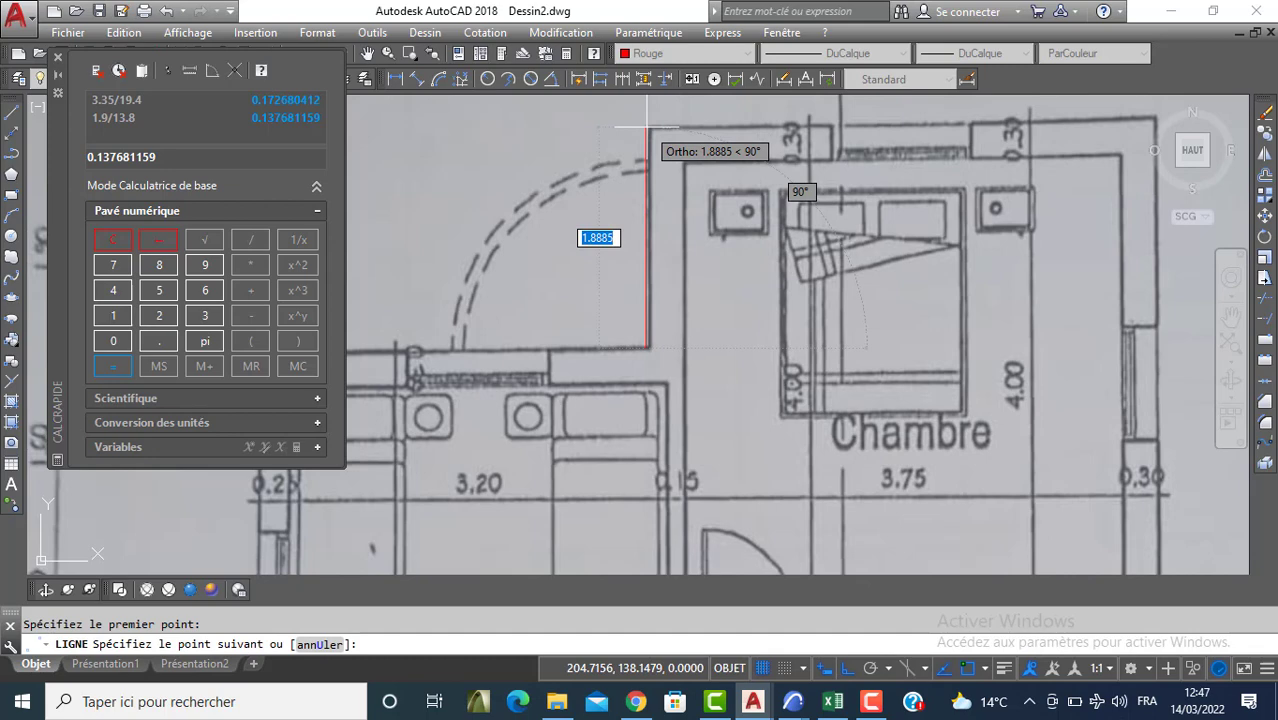
{"action": "scroll", "coordinate": [646, 127], "scroll_direction": "down", "scroll_amount": 5}
{"action": "key", "text": "Escape"}
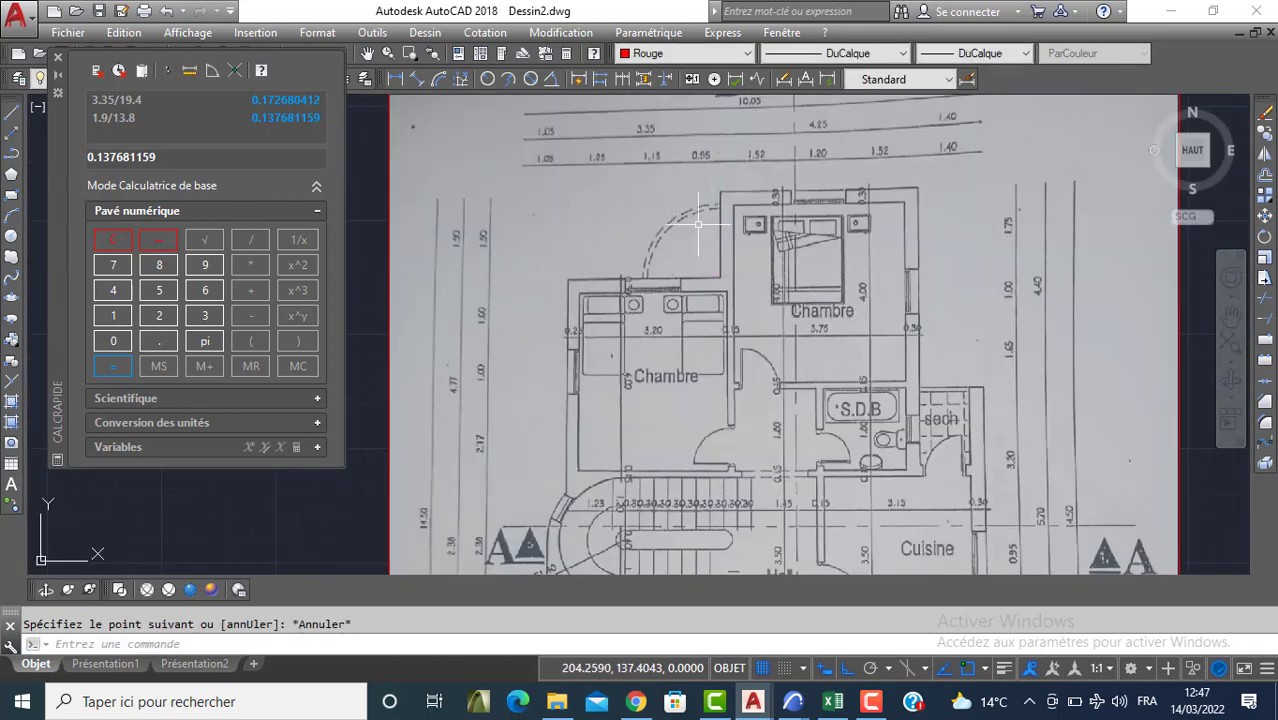
{"action": "scroll", "coordinate": [698, 225], "scroll_direction": "down", "scroll_amount": 2}
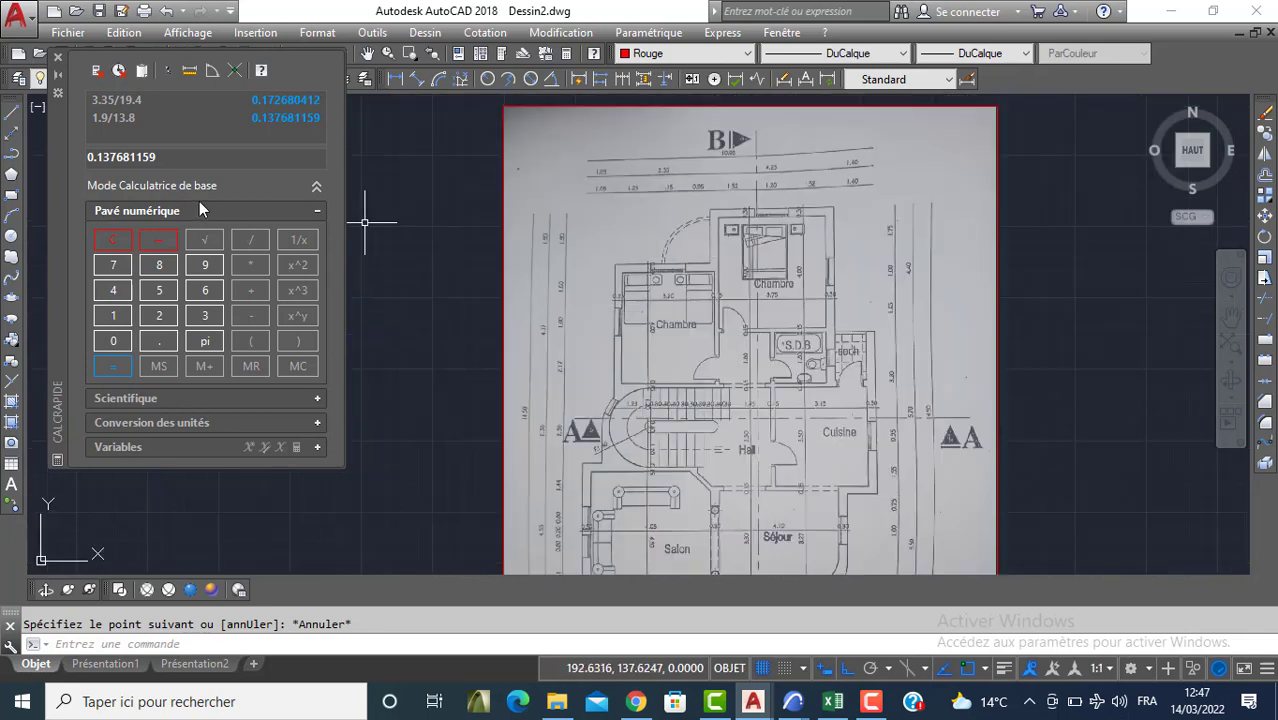
{"action": "left_click", "coordinate": [58, 57]}
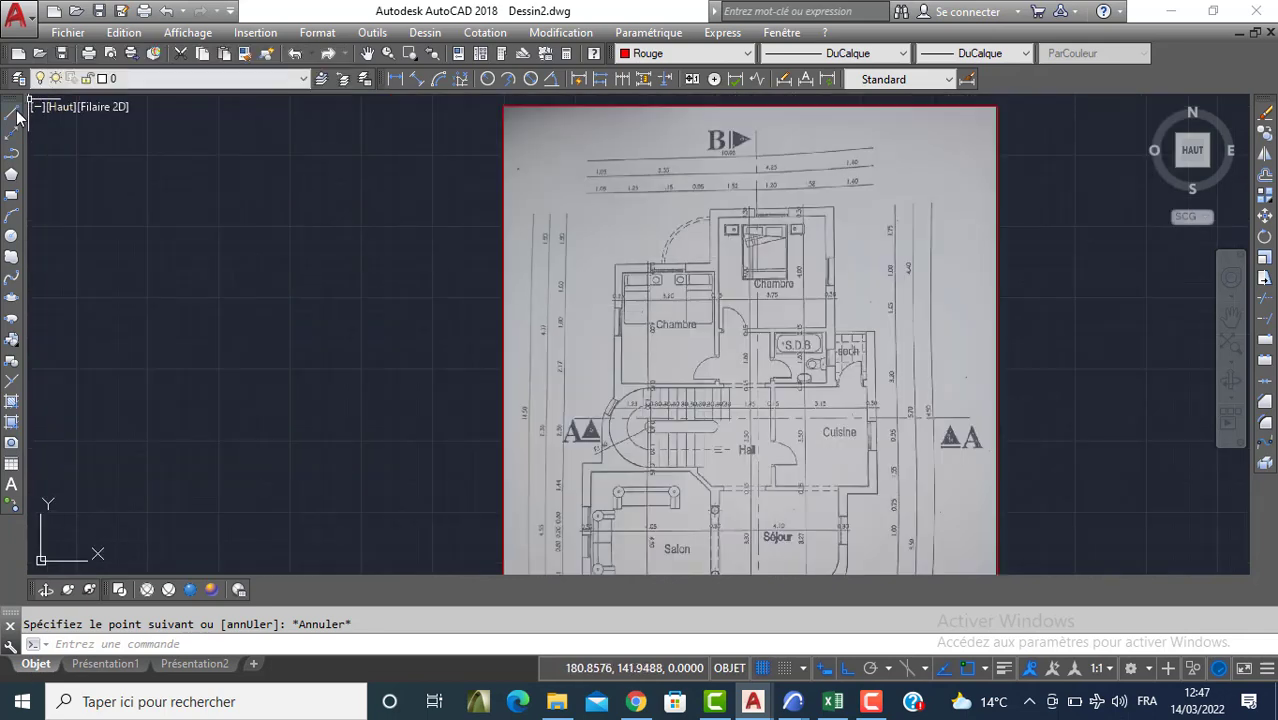
Start the exterior wall outline where the west wall meets the curved stairwell and draw a 4.77 segment north
{"action": "left_click", "coordinate": [12, 112]}
{"action": "scroll", "coordinate": [594, 391], "scroll_direction": "up", "scroll_amount": 2}
{"action": "scroll", "coordinate": [620, 400], "scroll_direction": "up", "scroll_amount": 2}
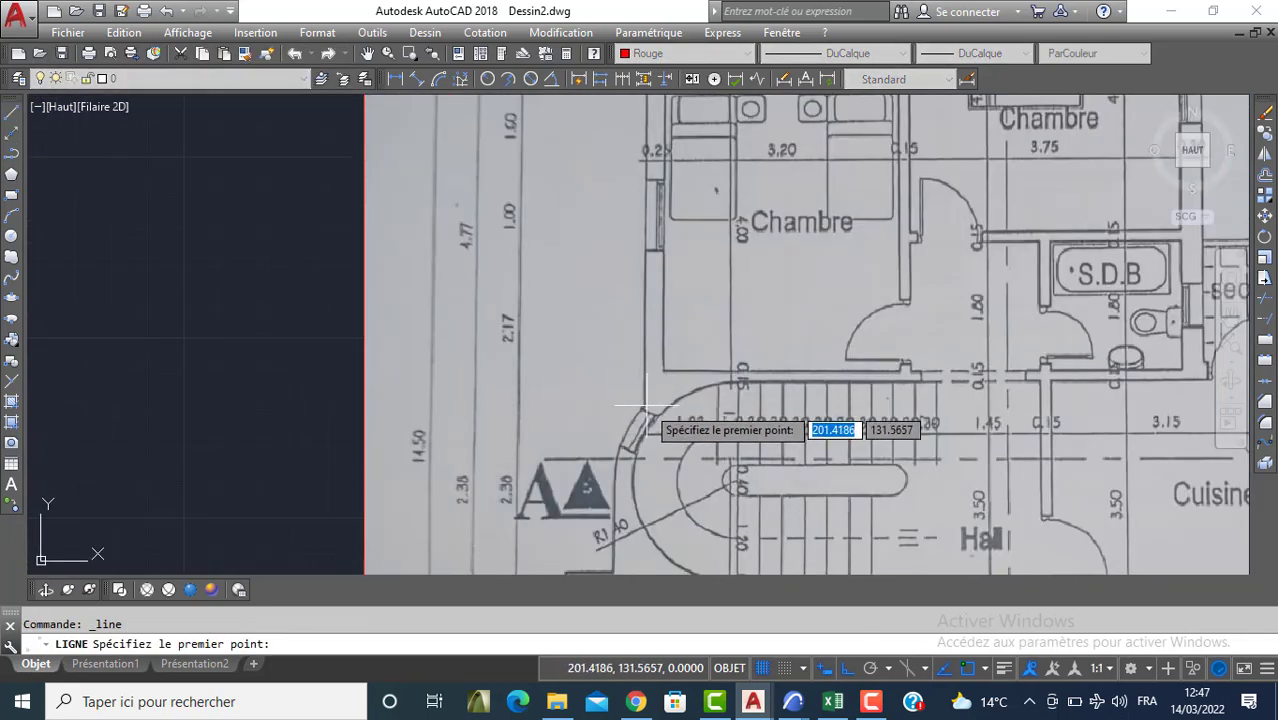
{"action": "left_click", "coordinate": [643, 407]}
{"action": "middle_click_drag", "start_coordinate": [650, 258], "coordinate": [650, 352]}
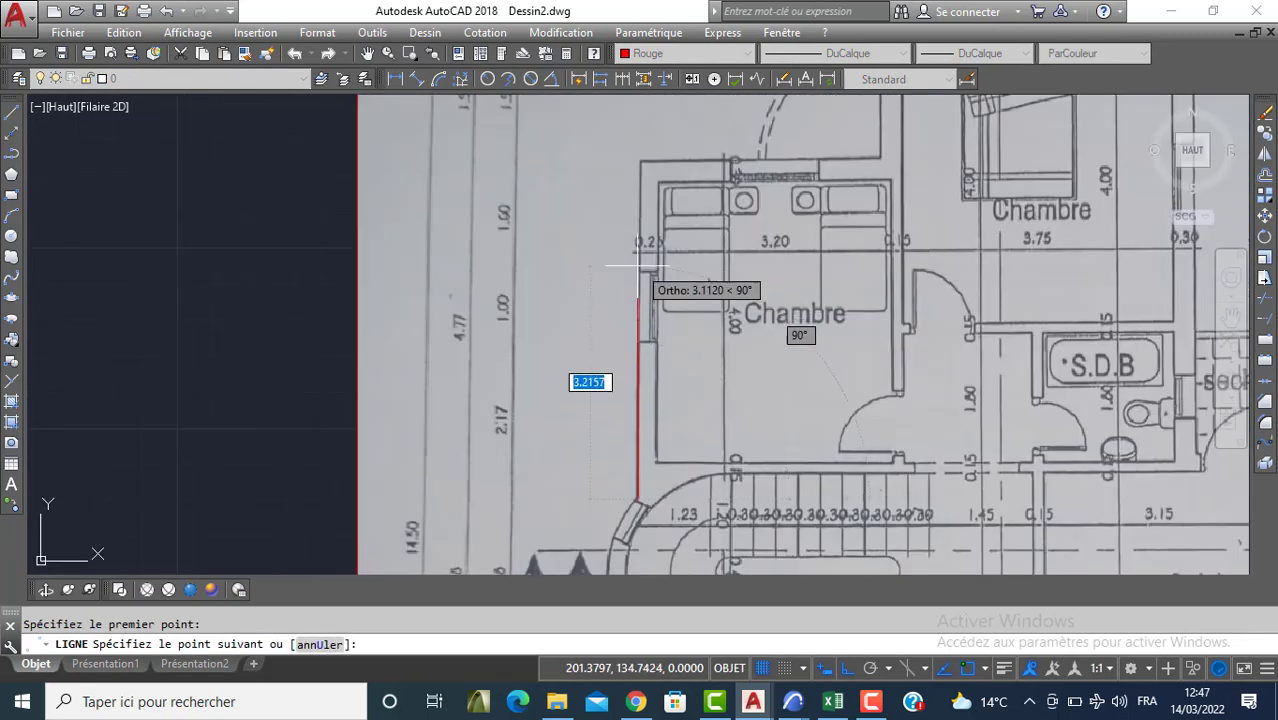
{"action": "type", "text": "7"}
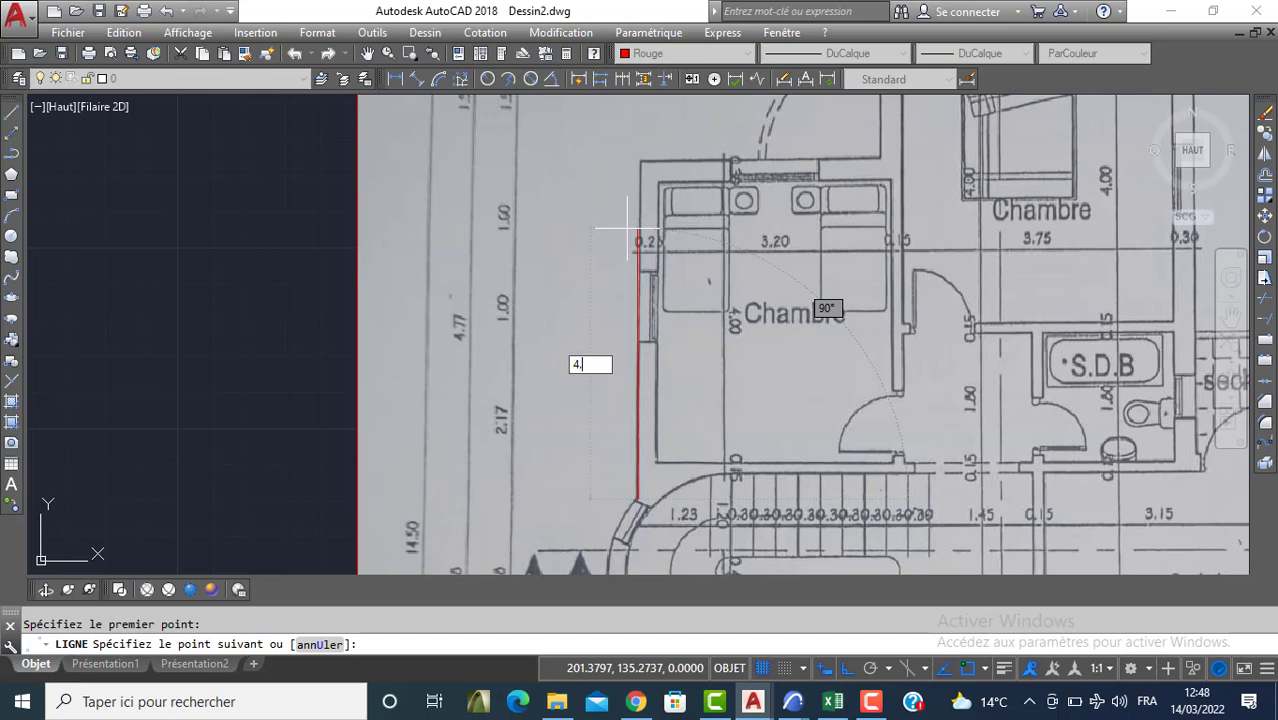
{"action": "type", "text": "7"}
{"action": "key", "text": "Return"}
Continue the outline 3.35 east along the west bedroom's north wall and 1.9 north along the bedroom step
{"action": "middle_click_drag", "start_coordinate": [831, 161], "coordinate": [836, 360]}
{"action": "type", "text": "3"}
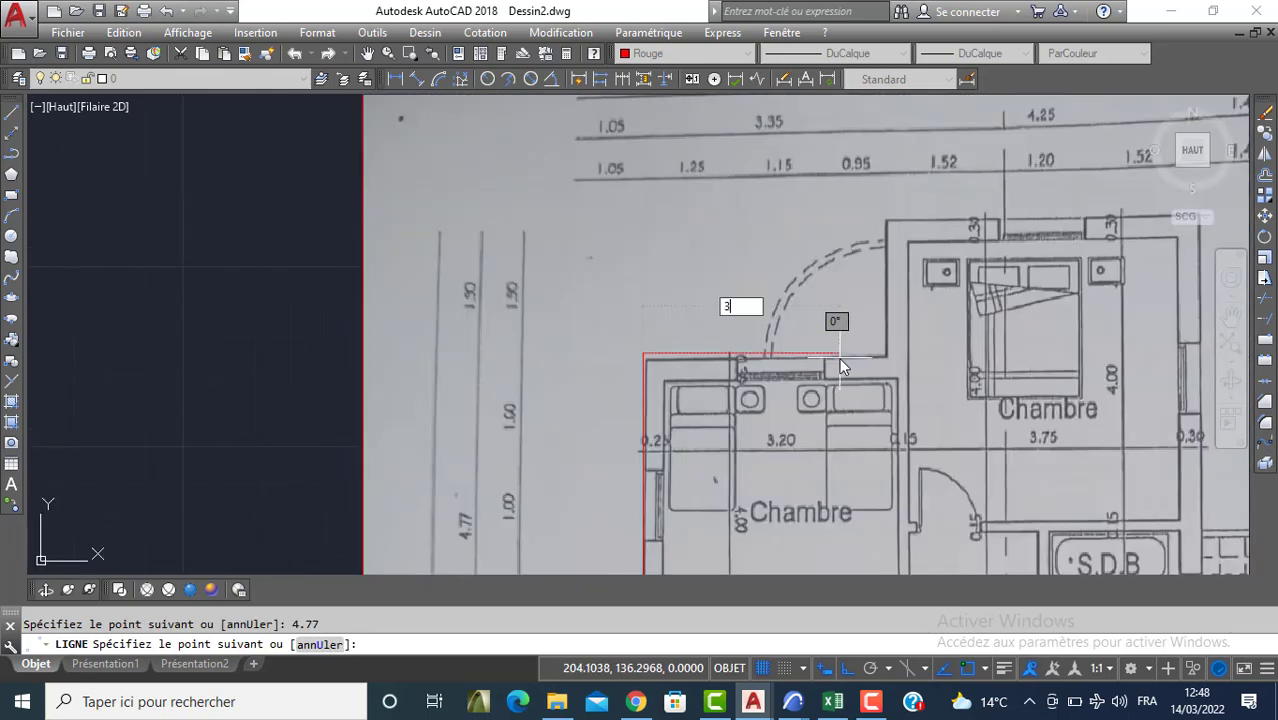
{"action": "type", "text": ".35"}
{"action": "key", "text": "Return"}
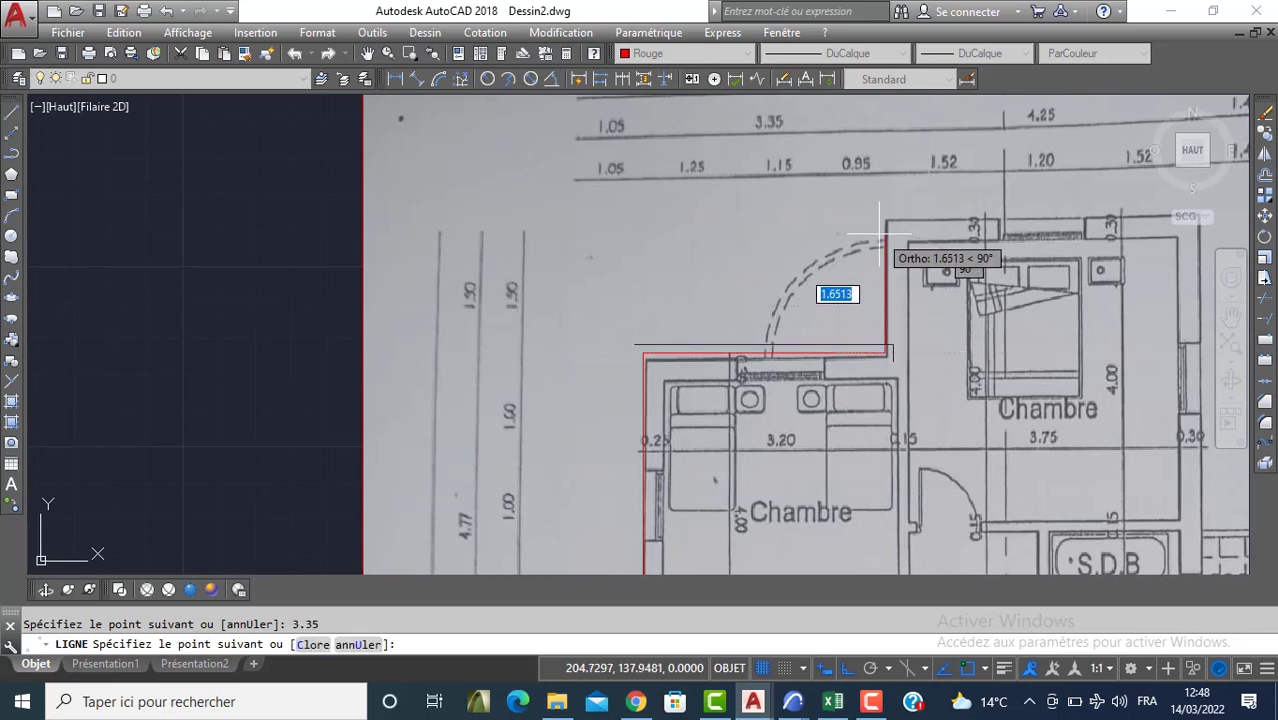
{"action": "type", "text": "1.9"}
{"action": "key", "text": "Return"}
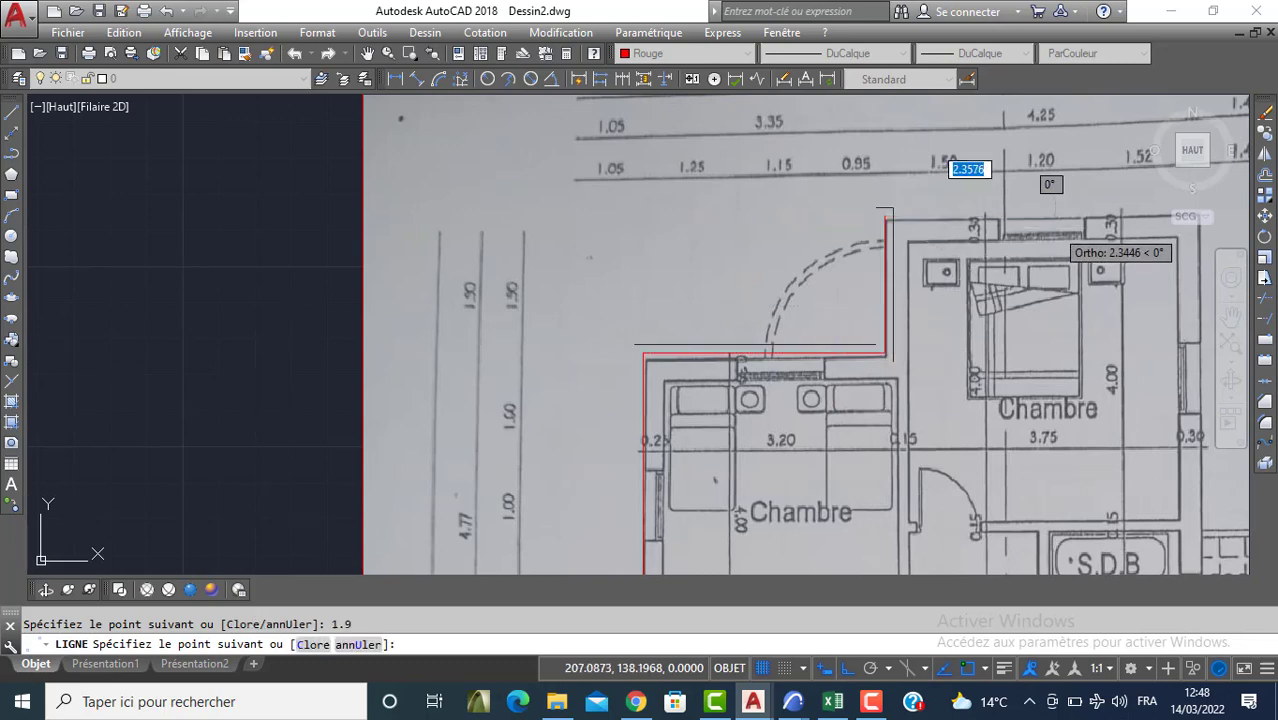
{"action": "middle_click_drag", "start_coordinate": [1042, 216], "coordinate": [862, 216]}
{"action": "type", "text": "."}
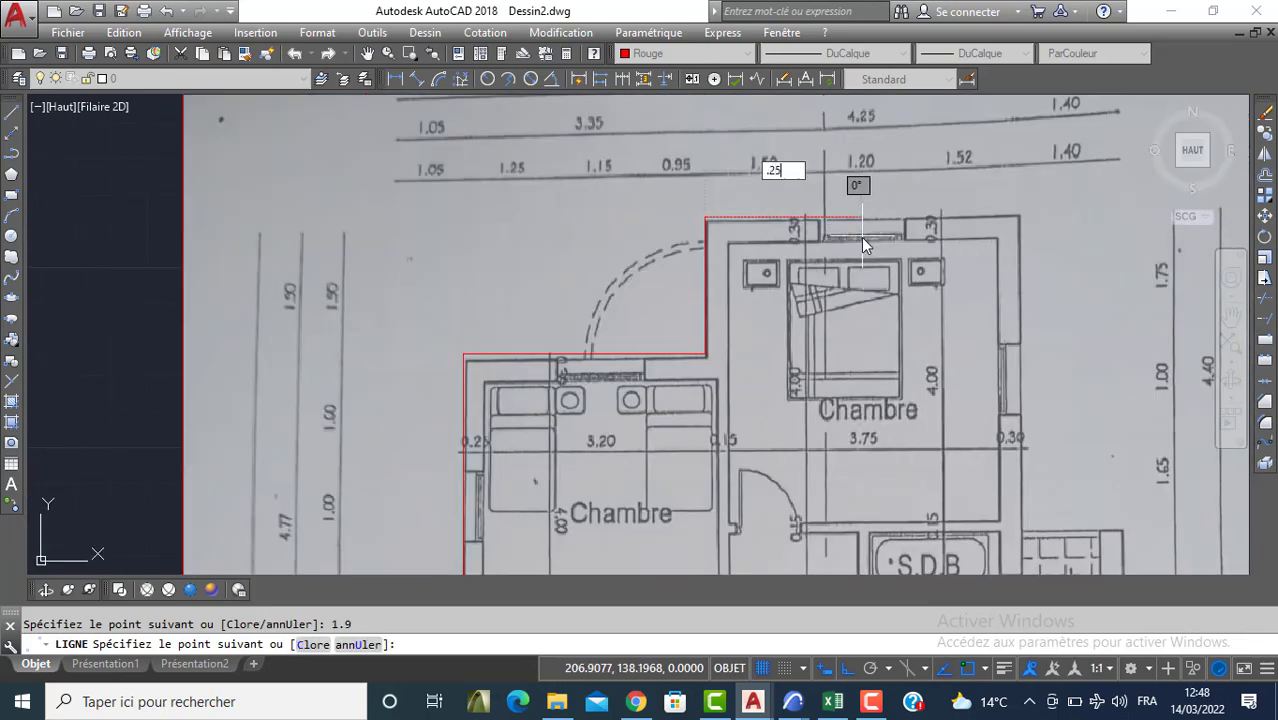
{"action": "type", "text": "25"}
{"action": "key", "text": "Return"}
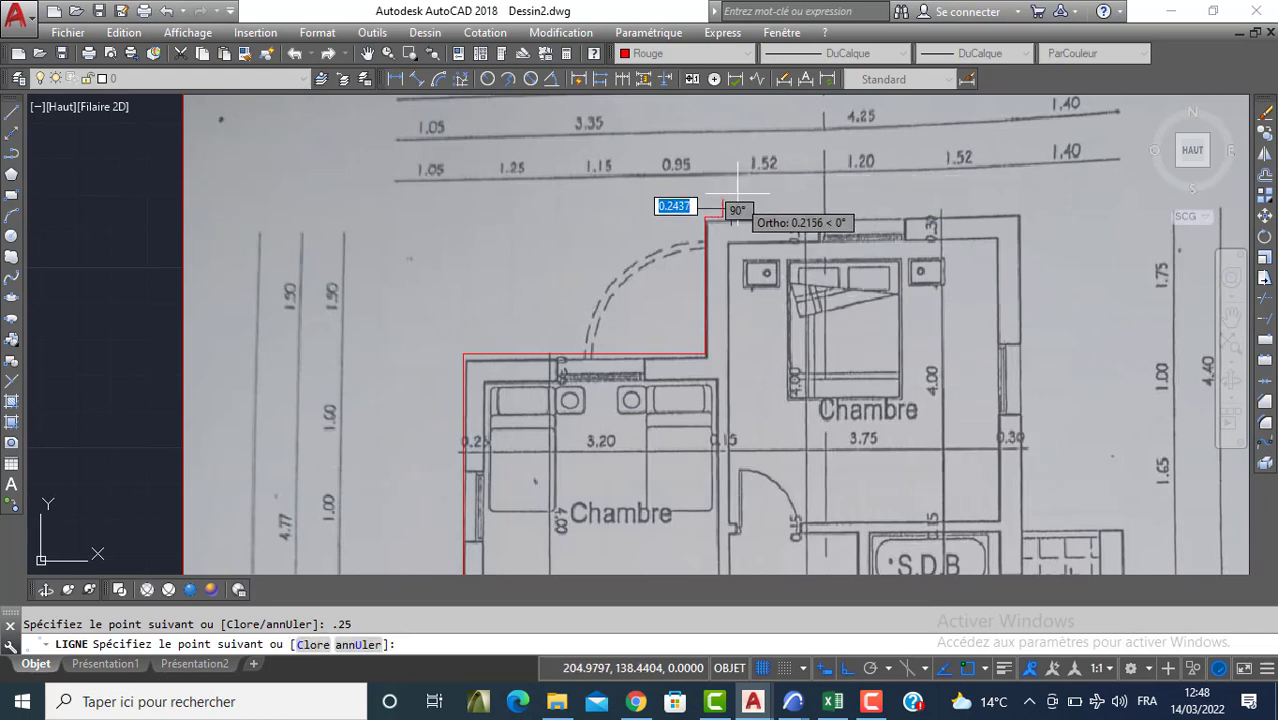
{"action": "key", "text": "ctrl+z"}
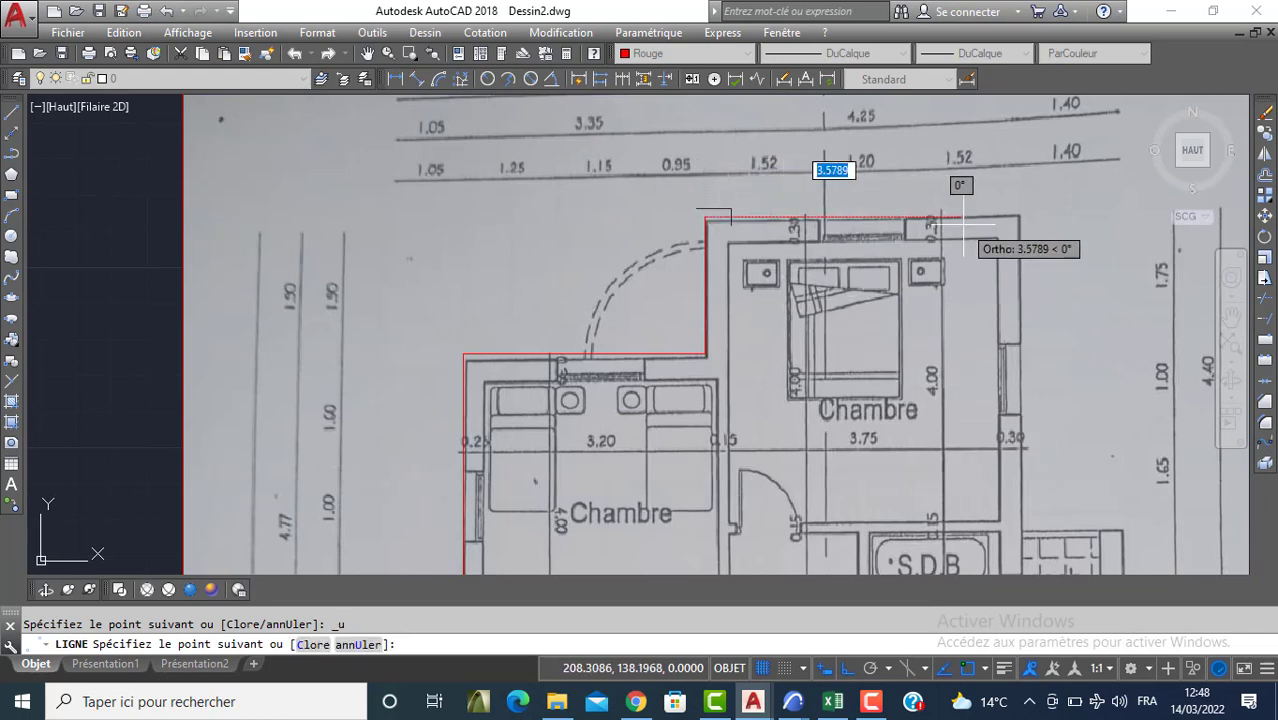
Continue the outline 4.25 east along the north wall of the northeast bedroom and 4.4 south along its east wall
{"action": "type", "text": "4.25"}
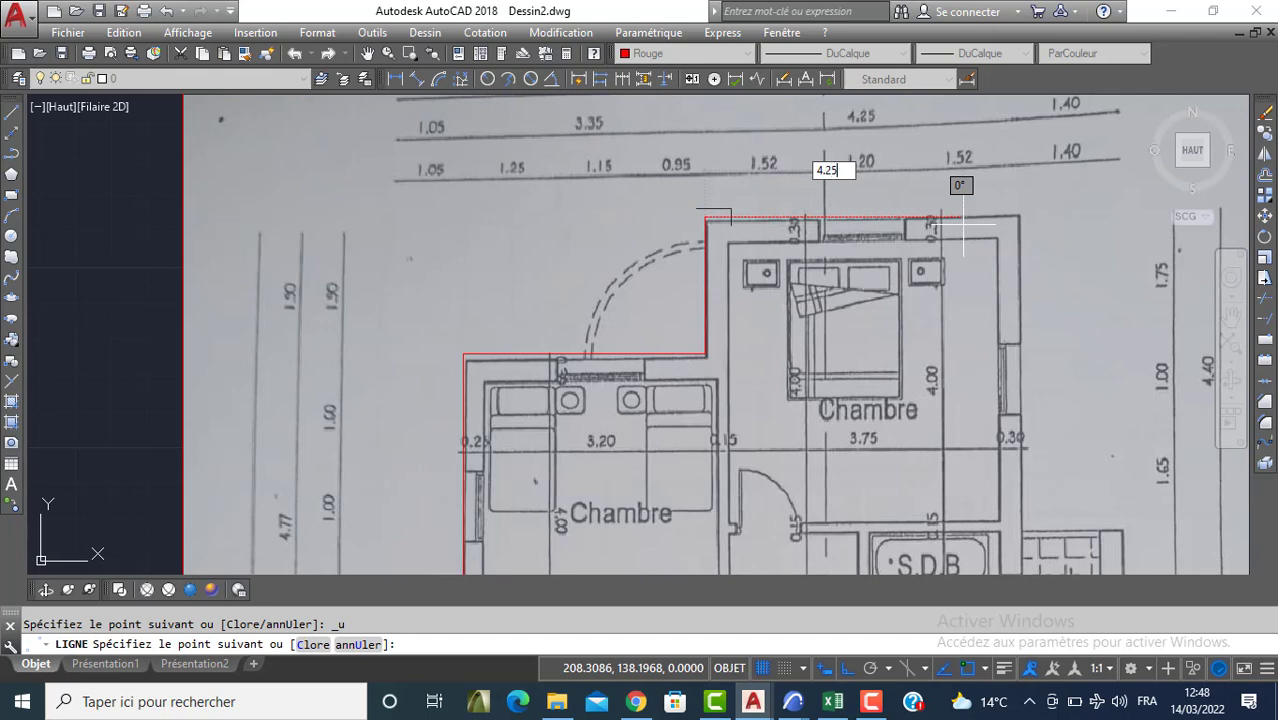
{"action": "key", "text": "Return"}
{"action": "type", "text": "4."}
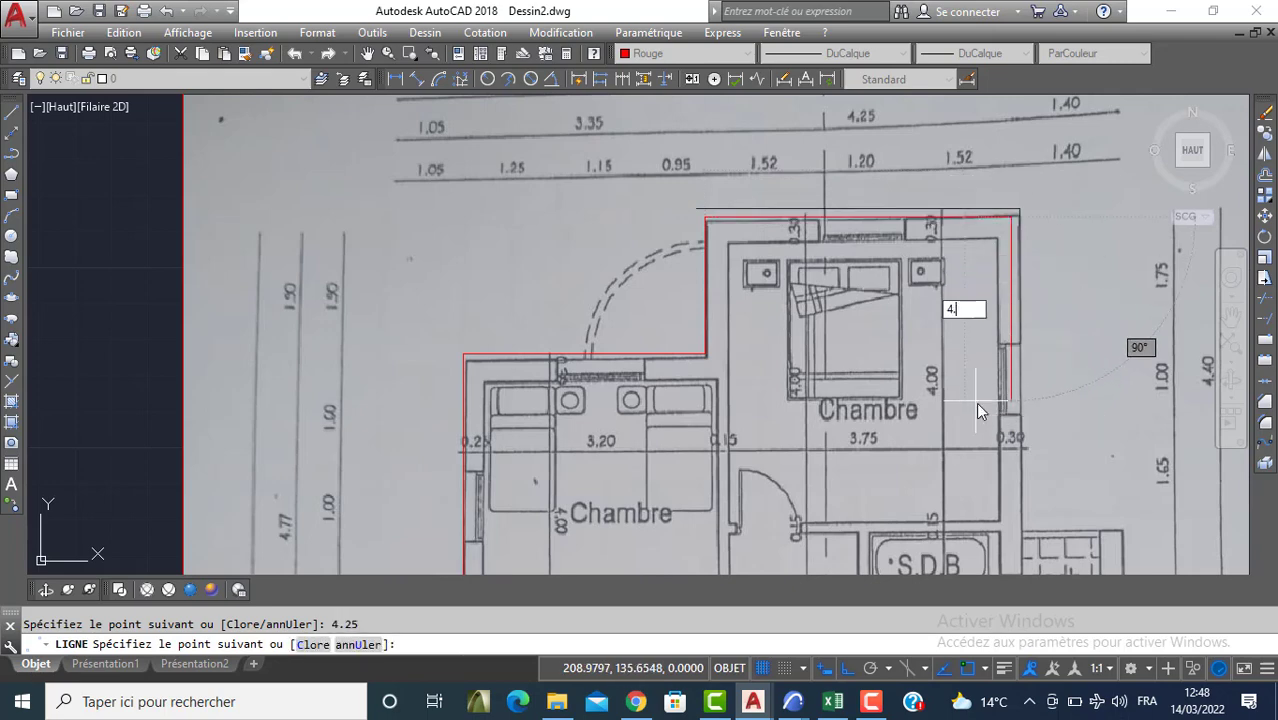
{"action": "type", "text": "4"}
{"action": "key", "text": "Return"}
Continue the outline 1.4 east above the drying area and 5.7 south along the kitchen's east wall
{"action": "middle_click_drag", "start_coordinate": [1058, 390], "coordinate": [929, 349]}
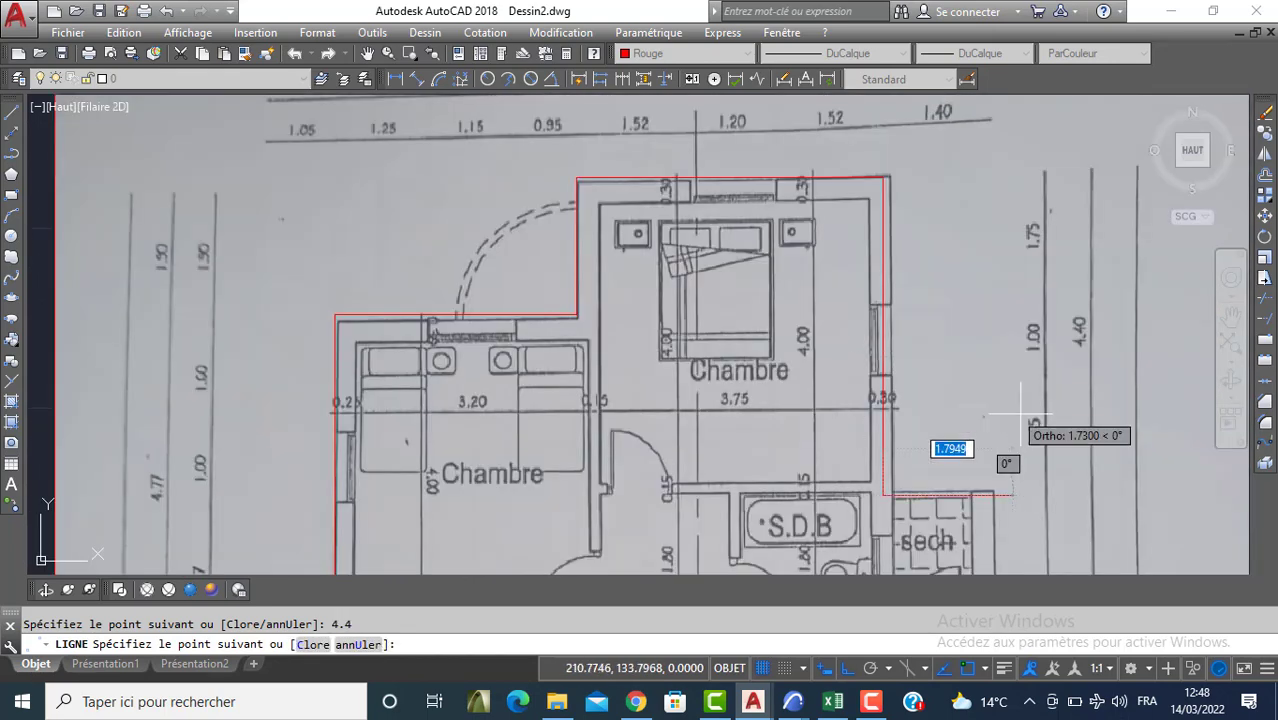
{"action": "type", "text": "1"}
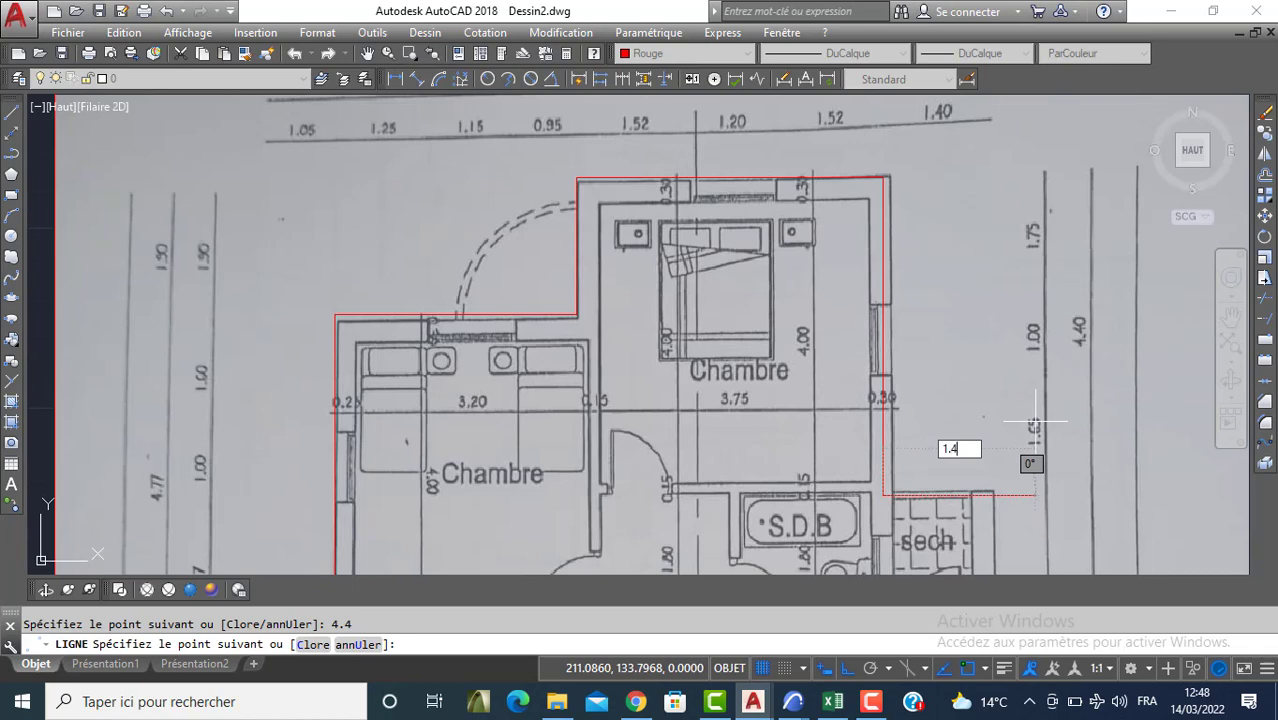
{"action": "key", "text": "Return"}
{"action": "middle_click_drag", "start_coordinate": [977, 461], "coordinate": [0, 598]}
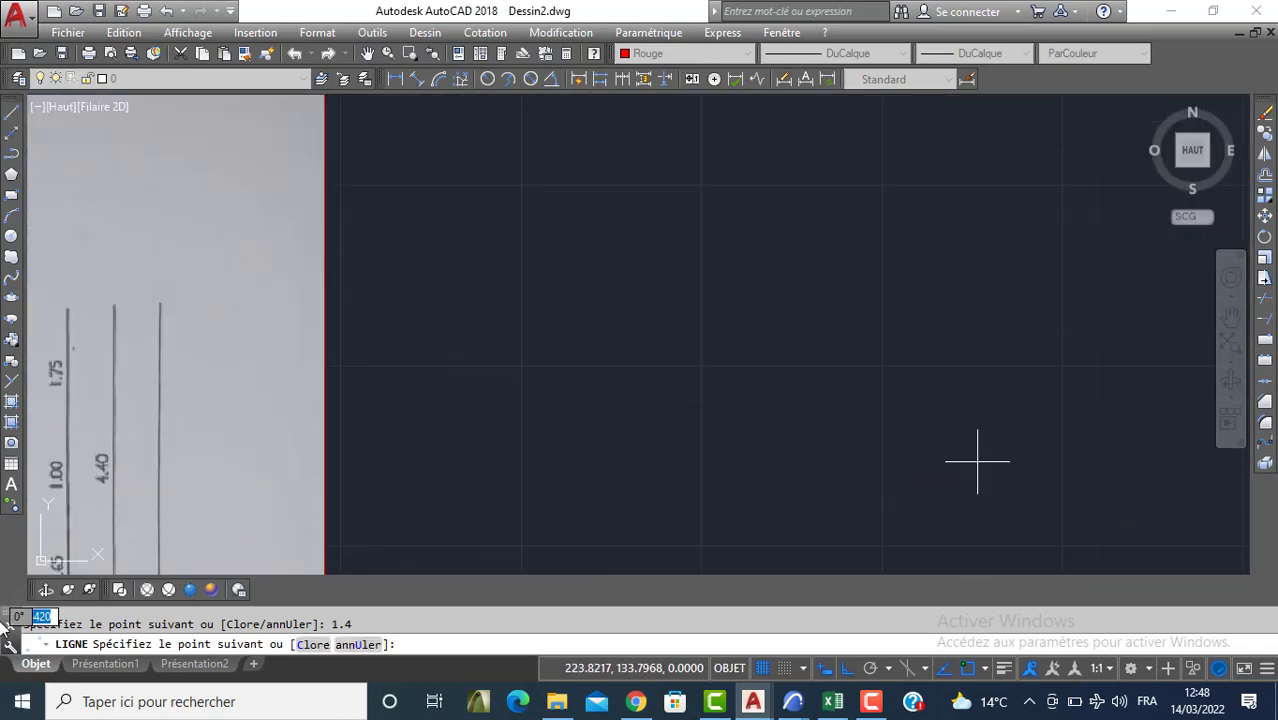
{"action": "scroll", "coordinate": [240, 325], "scroll_direction": "down", "scroll_amount": 2}
{"action": "middle_click_drag", "start_coordinate": [240, 325], "coordinate": [459, 135]}
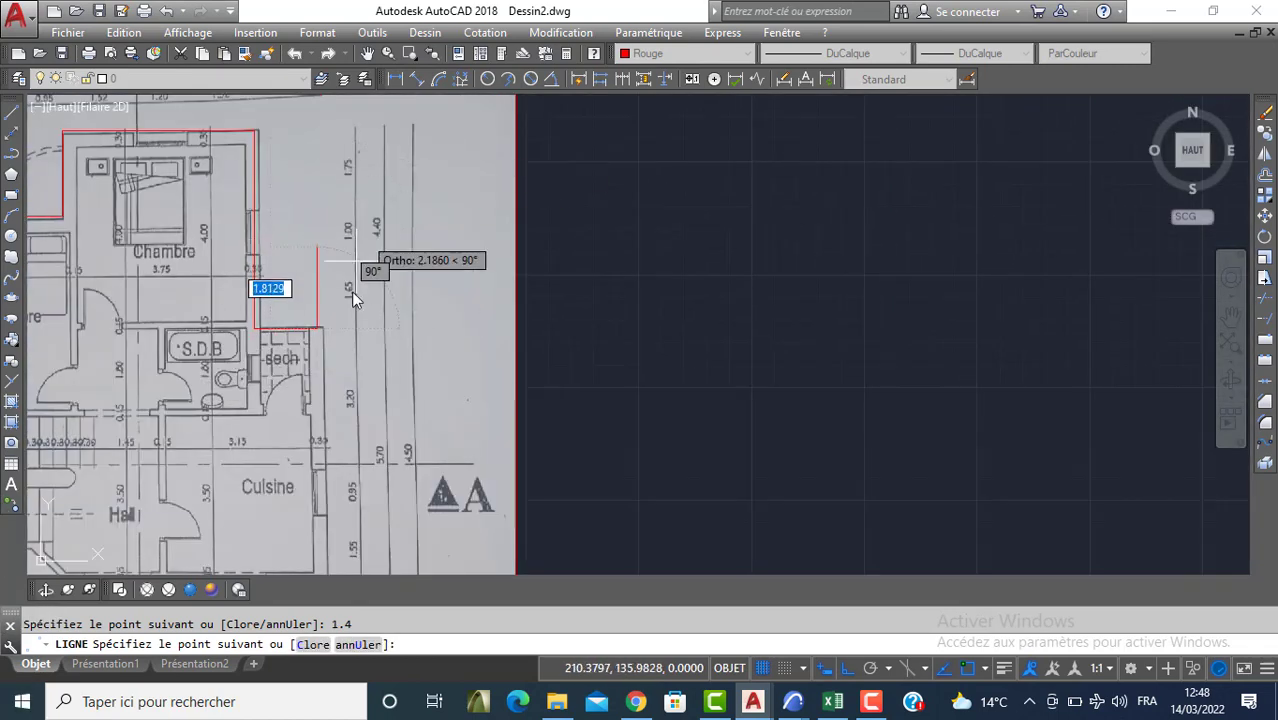
{"action": "type", "text": "5.7"}
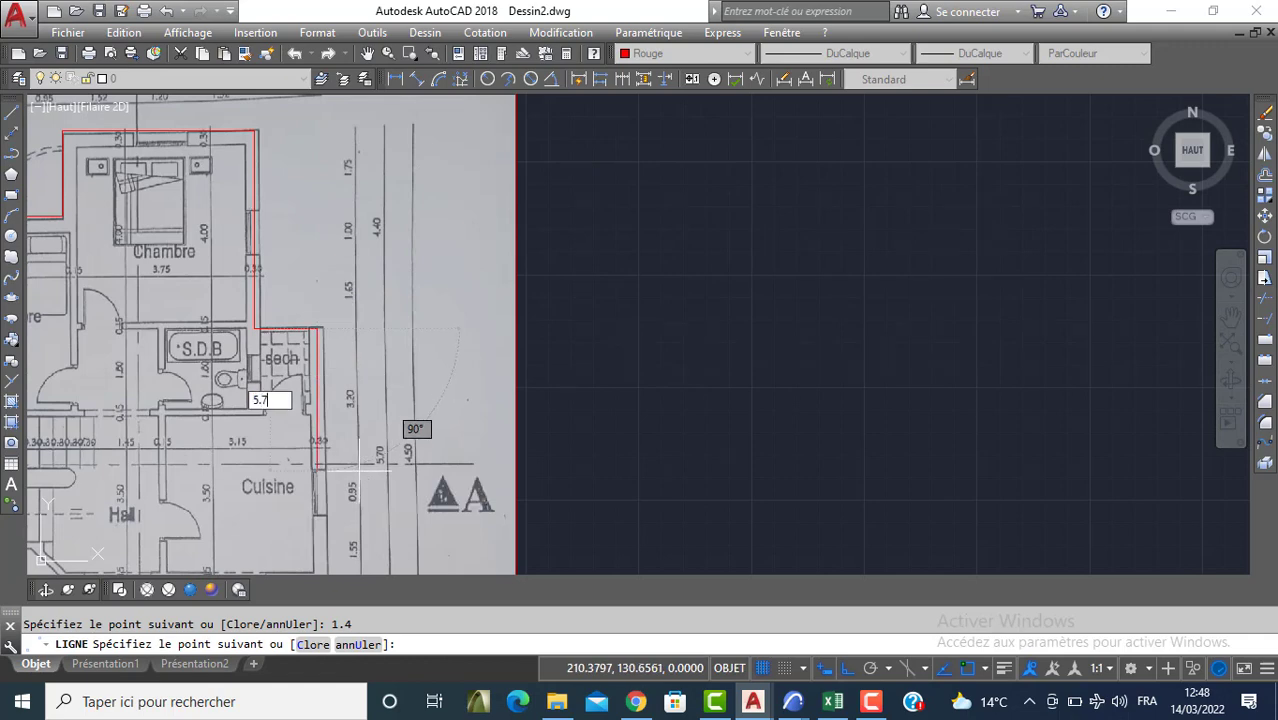
{"action": "key", "text": "Return"}
Continue the outline 1 west below the kitchen and 3.5 south along the Séjour's east wall
{"action": "scroll", "coordinate": [359, 471], "scroll_direction": "down", "scroll_amount": 2}
{"action": "middle_click_drag", "start_coordinate": [365, 470], "coordinate": [368, 262]}
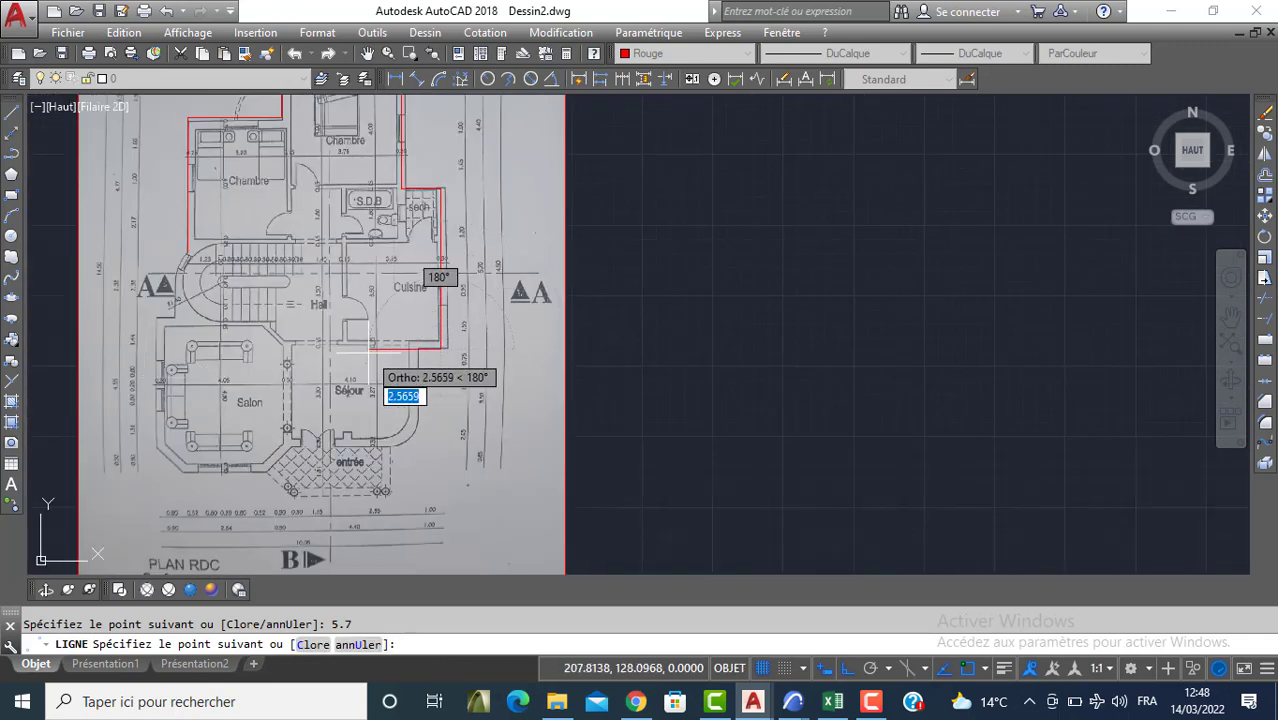
{"action": "type", "text": "1"}
{"action": "key", "text": "Return"}
{"action": "scroll", "coordinate": [425, 435], "scroll_direction": "up", "scroll_amount": 3}
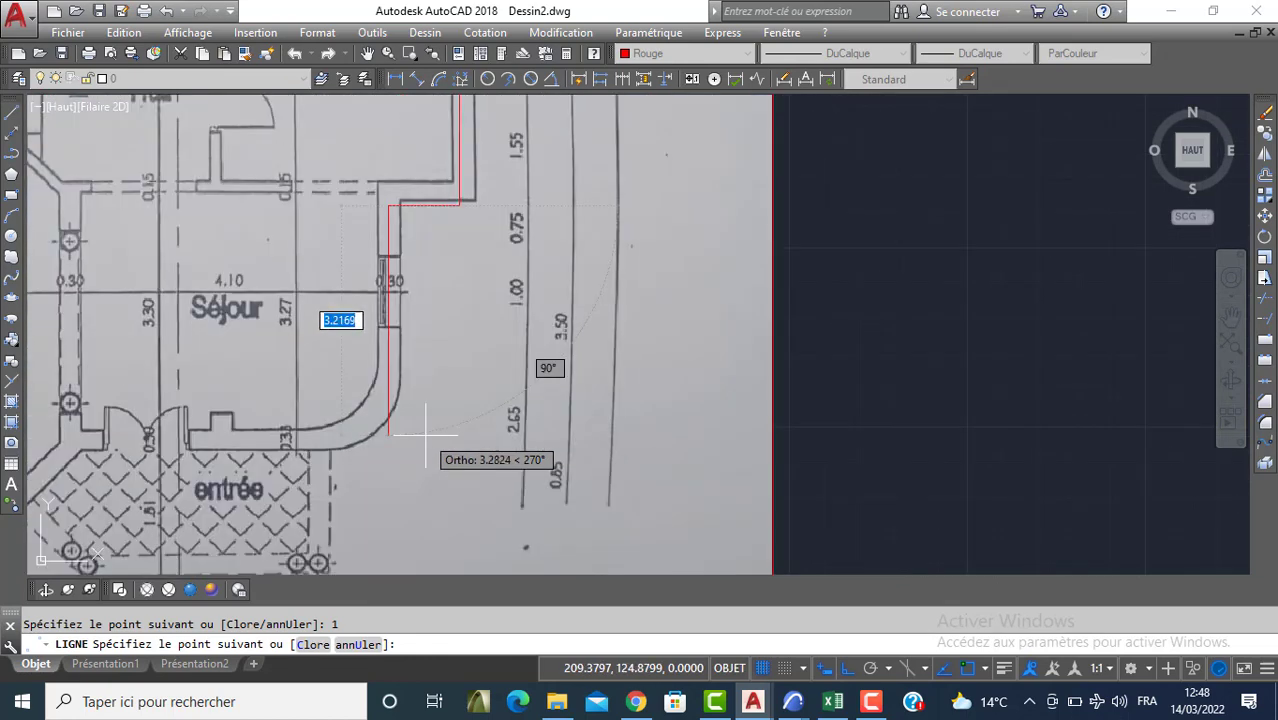
{"action": "type", "text": "3"}
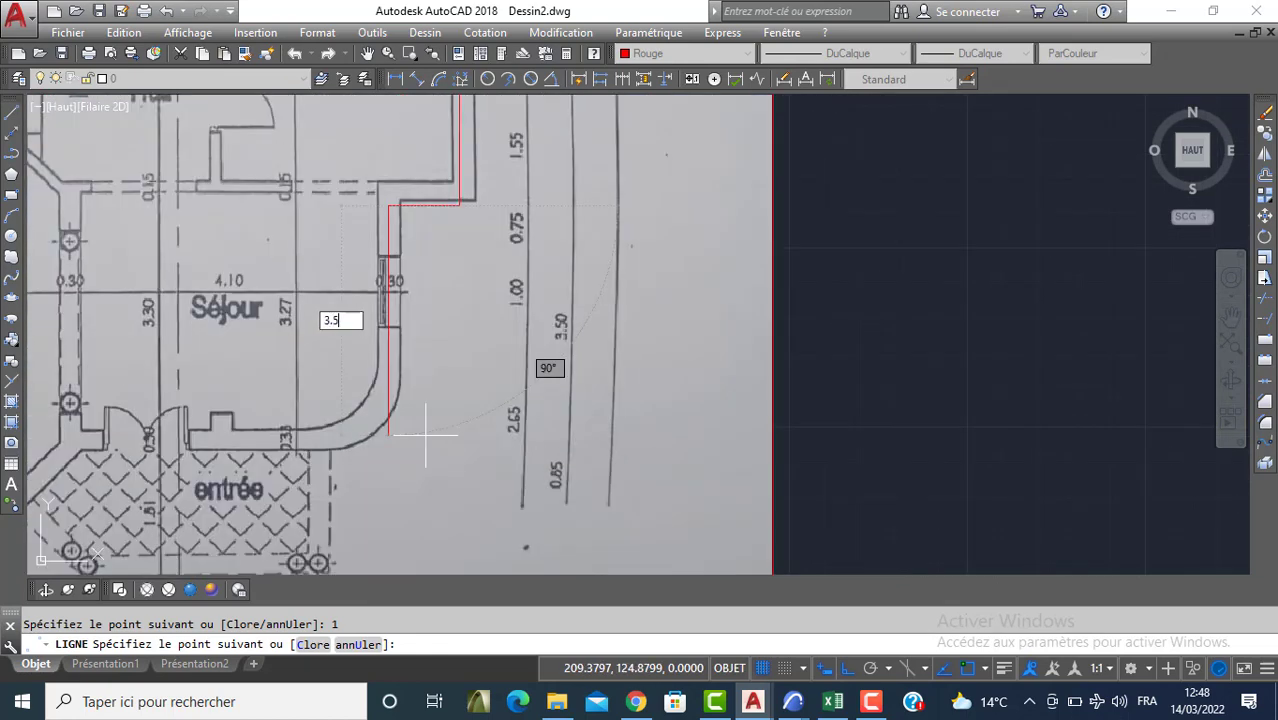
{"action": "type", "text": ".5"}
{"action": "key", "text": "Return"}
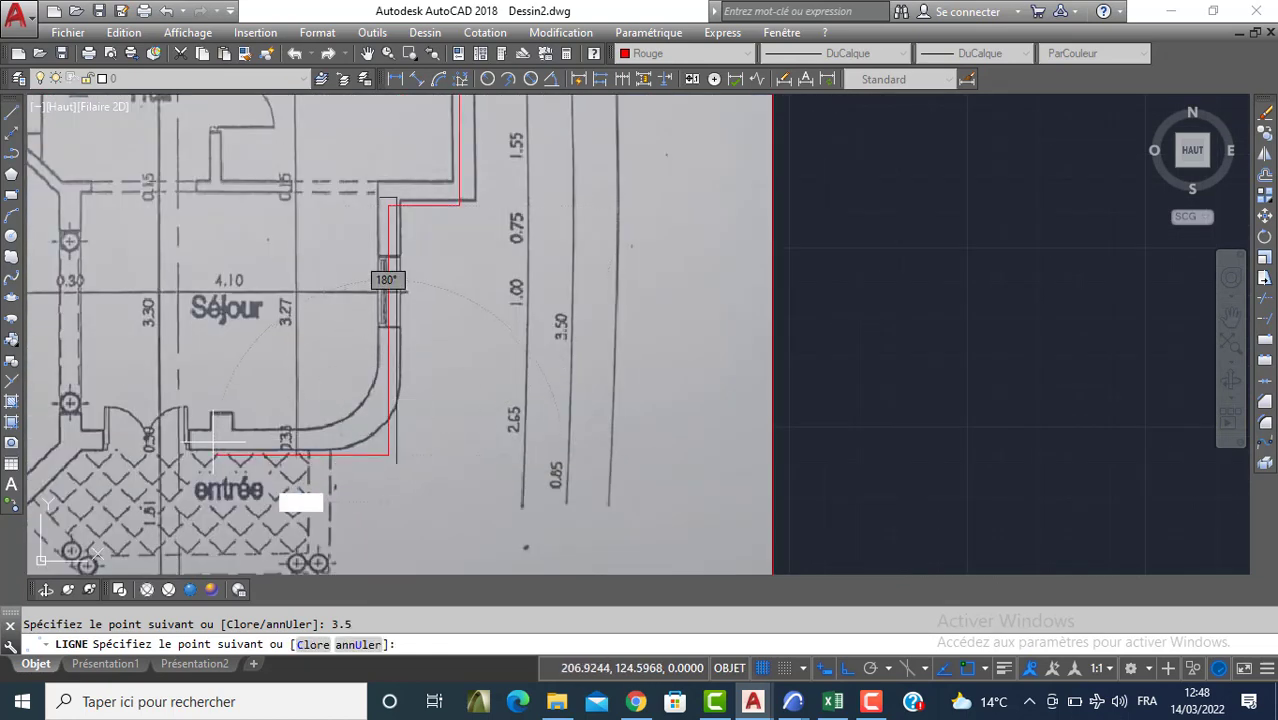
Continue the outline 4.4 west along the entrance wall and add the diagonal segment to relative point -0.9,-0.85
{"action": "key", "text": "Return"}
{"action": "middle_click_drag", "start_coordinate": [220, 442], "coordinate": [592, 349]}
{"action": "scroll", "coordinate": [456, 398], "scroll_direction": "up", "scroll_amount": 4}
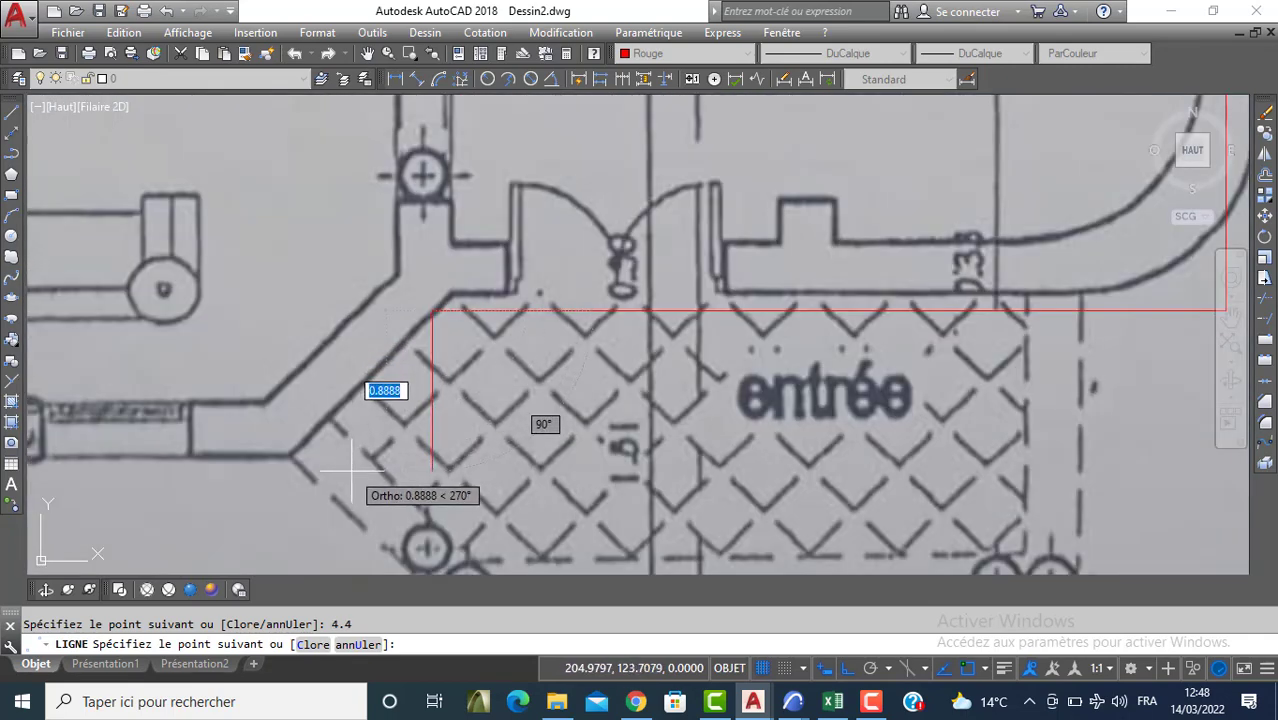
{"action": "type", "text": "-0.9"}
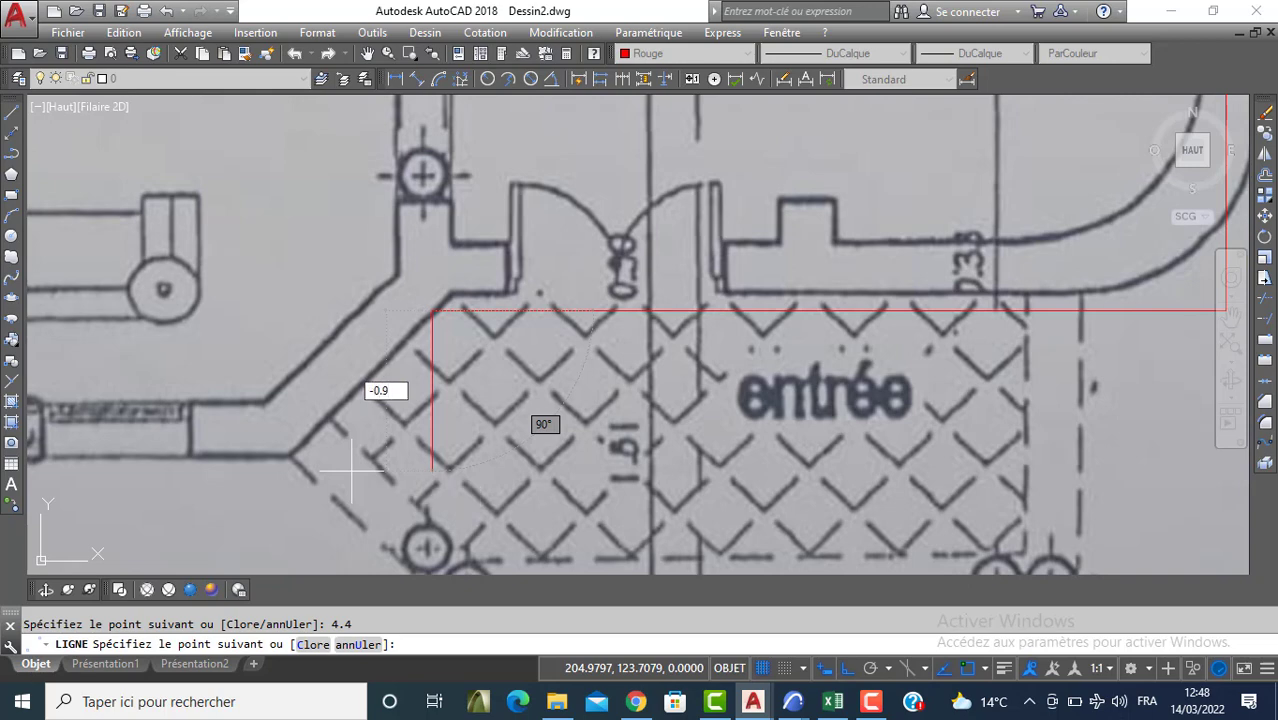
{"action": "key", "text": "Return"}
{"action": "type", "text": "-0"}
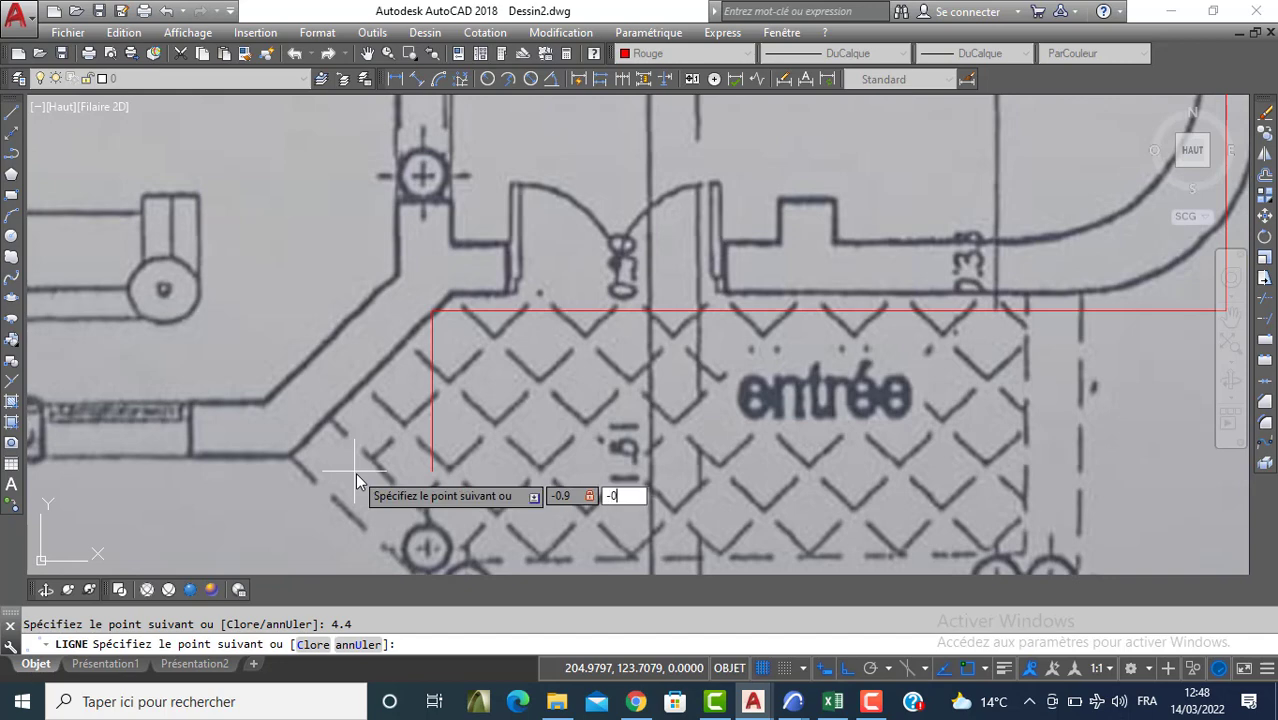
{"action": "type", "text": ".9,-0.85"}
{"action": "key", "text": "Return"}
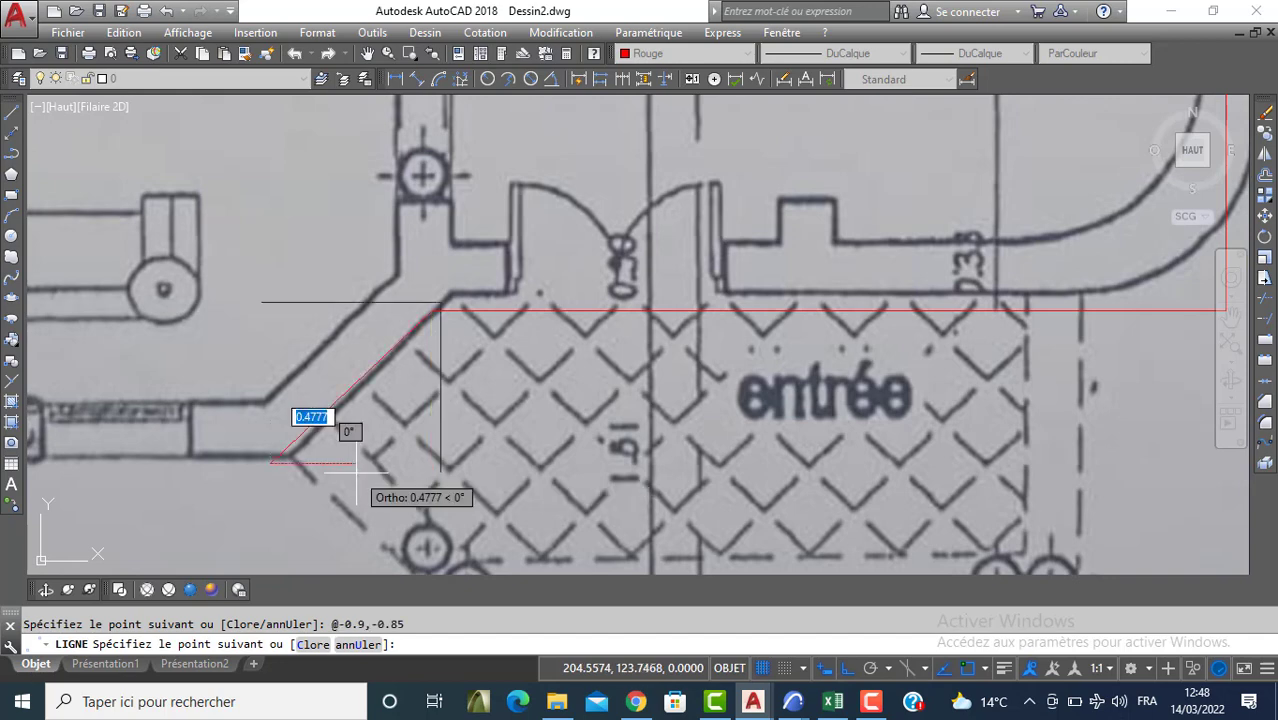
Continue the outline 2.84 west along the Salon's south wall and add the diagonal corner to relative point -0.9,0.9
{"action": "middle_click_drag", "start_coordinate": [350, 462], "coordinate": [825, 432]}
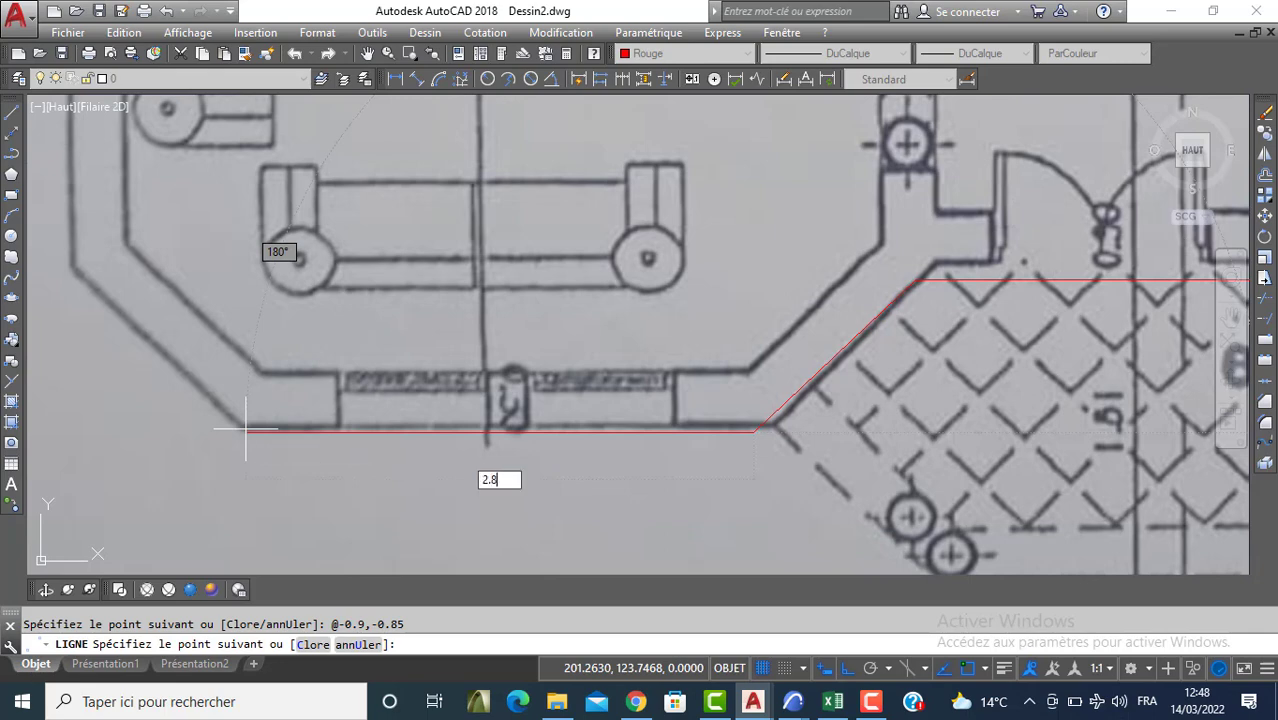
{"action": "type", "text": "2.84"}
{"action": "key", "text": "Return"}
{"action": "scroll", "coordinate": [240, 440], "scroll_direction": "down", "scroll_amount": 5}
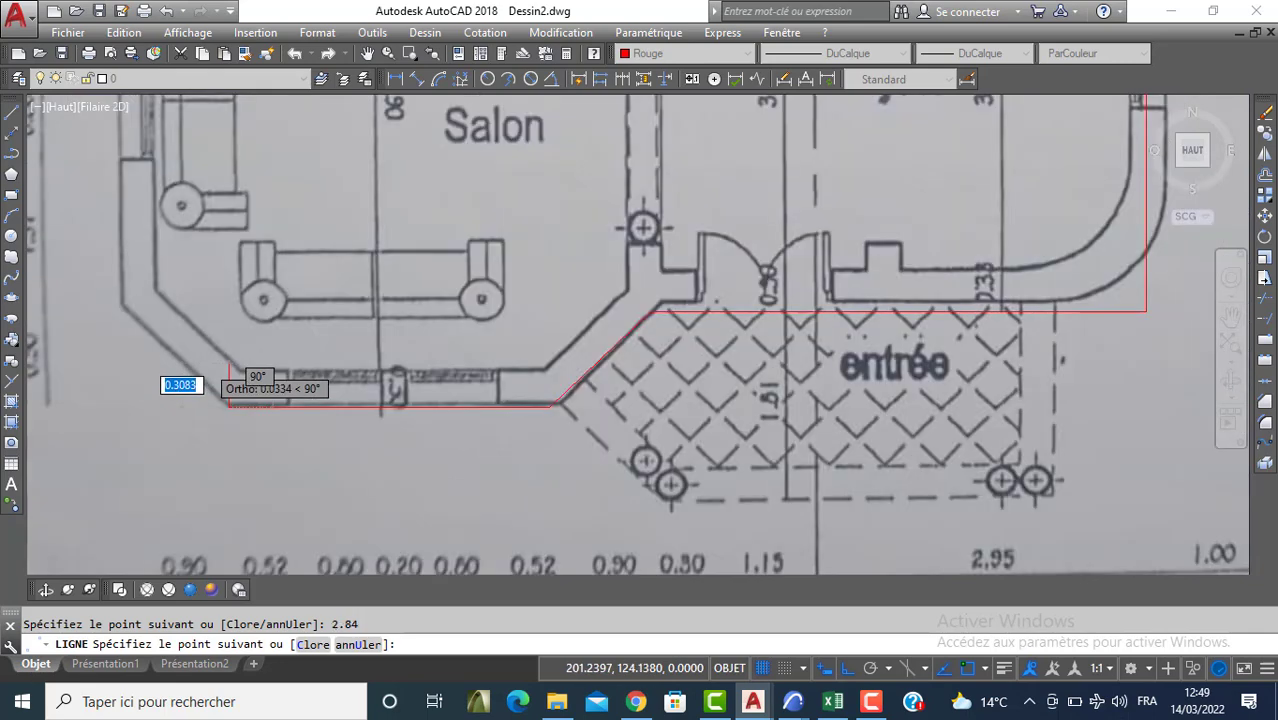
{"action": "scroll", "coordinate": [360, 430], "scroll_direction": "up", "scroll_amount": 5}
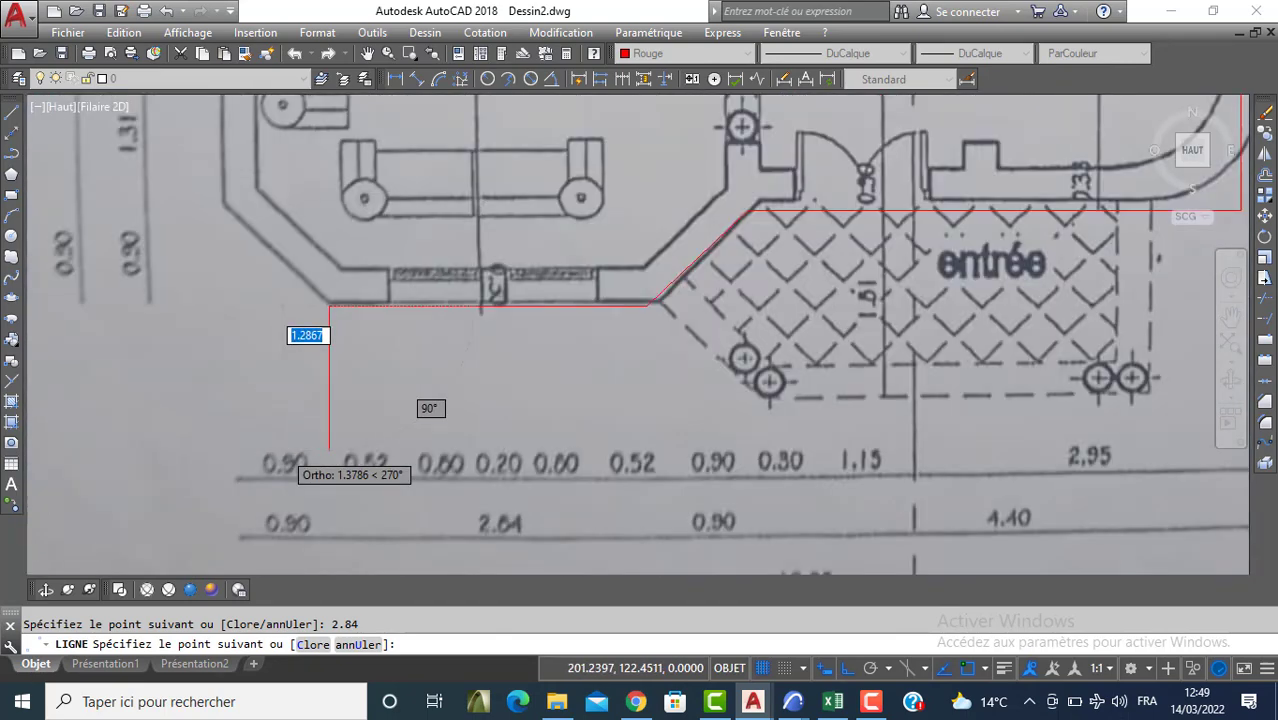
{"action": "middle_click_drag", "start_coordinate": [168, 278], "coordinate": [323, 311]}
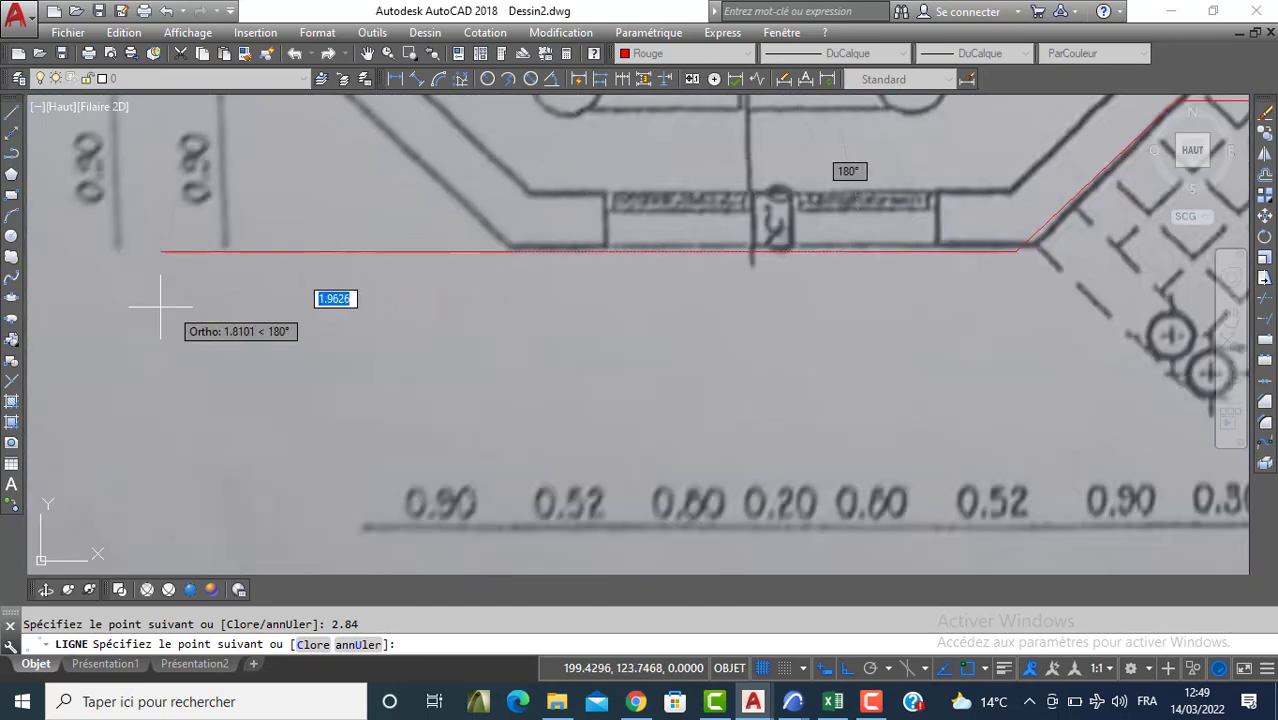
{"action": "middle_click_drag", "start_coordinate": [314, 252], "coordinate": [340, 296]}
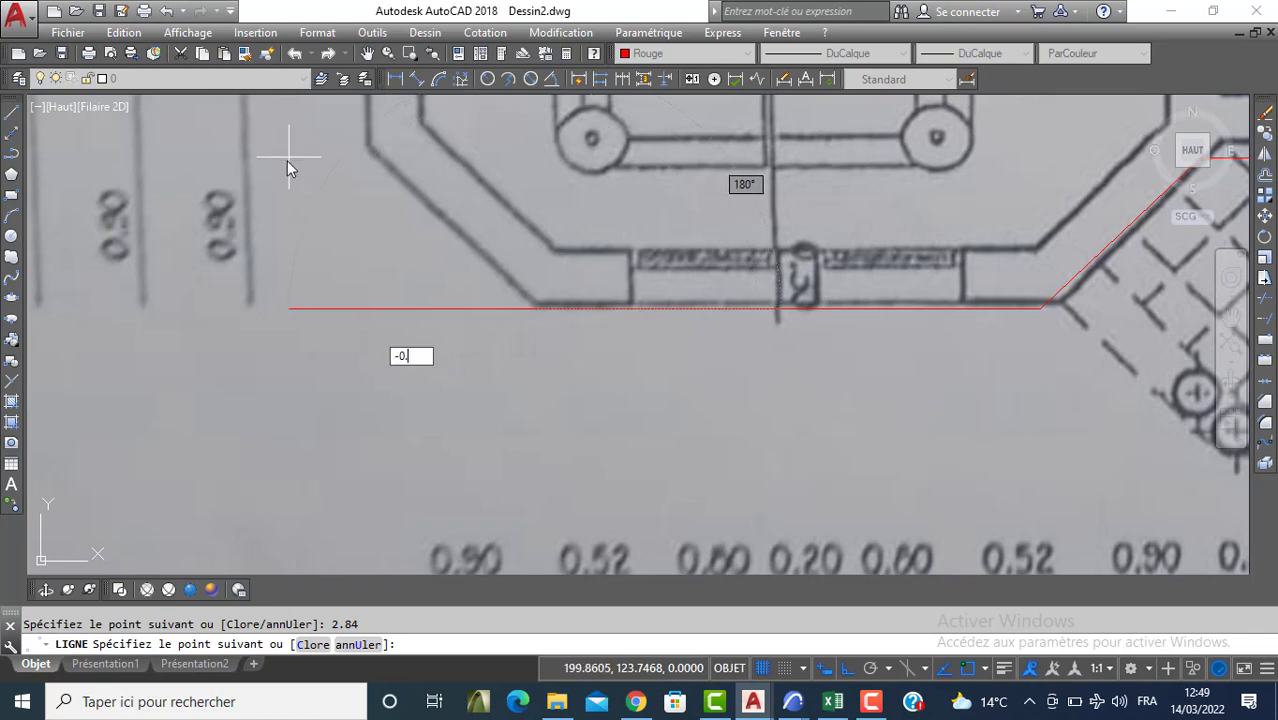
{"action": "type", "text": "-0.9"}
{"action": "key", "text": "Tab"}
{"action": "type", "text": "0"}
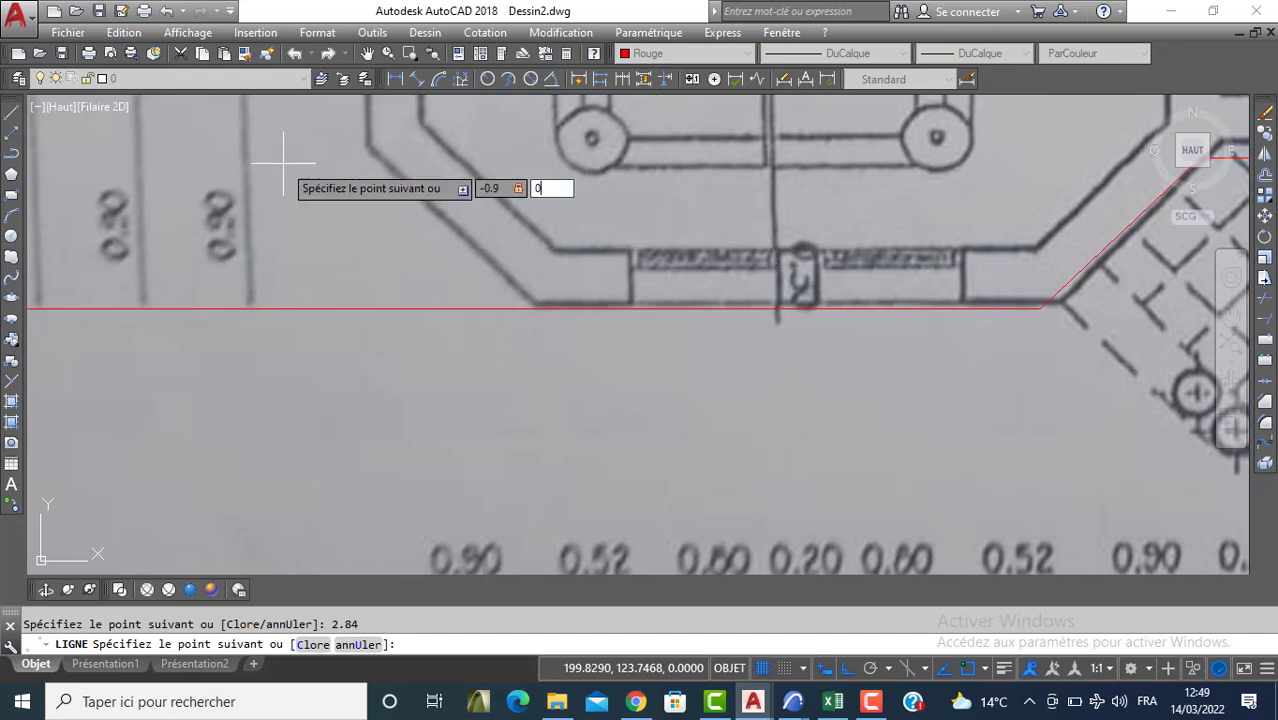
{"action": "key", "text": "Return"}
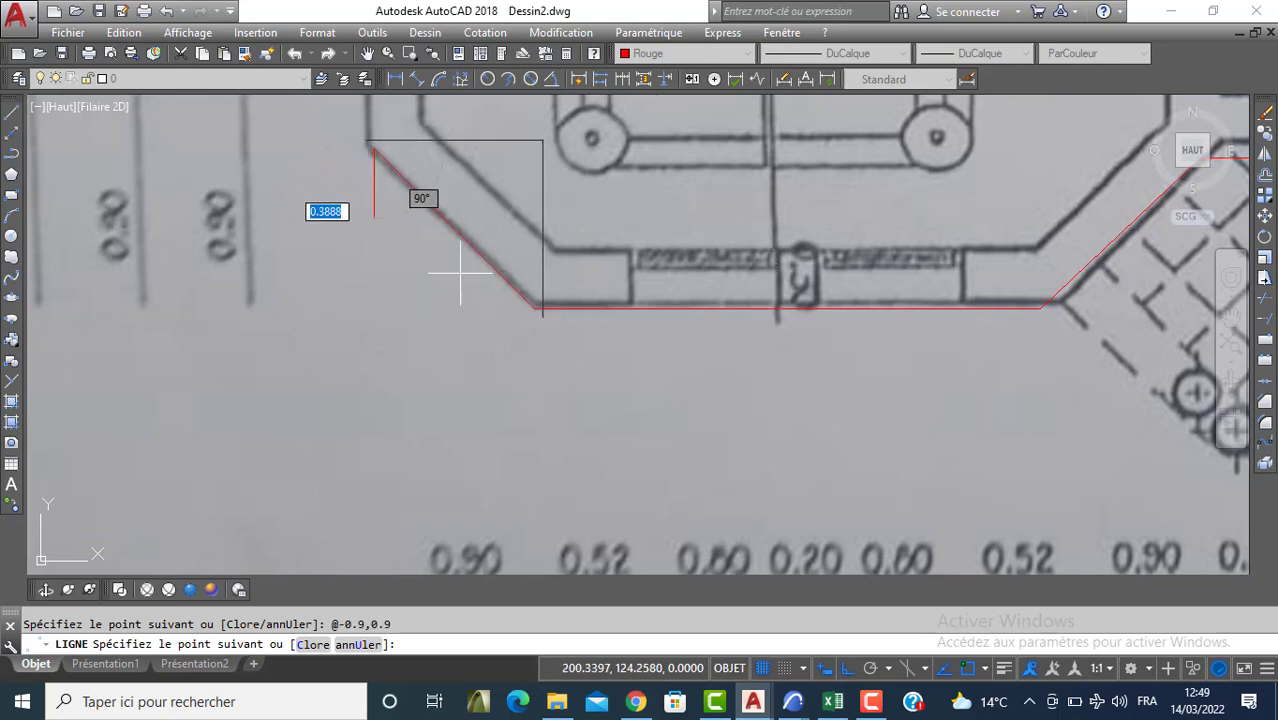
Continue the outline 4.55 north along the Salon's west wall and finish it with a short segment east toward the stairwell
{"action": "scroll", "coordinate": [455, 300], "scroll_direction": "down", "scroll_amount": 5}
{"action": "scroll", "coordinate": [456, 212], "scroll_direction": "up", "scroll_amount": 4}
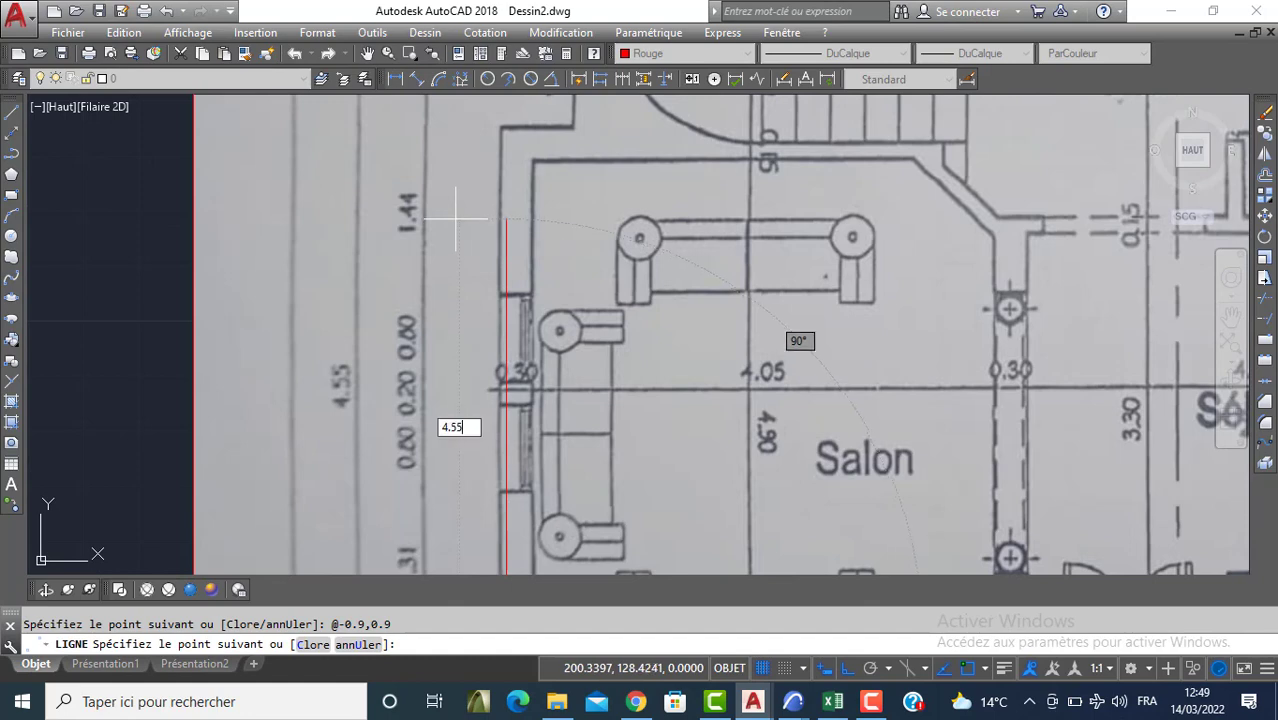
{"action": "type", "text": "4.55"}
{"action": "key", "text": "Return"}
{"action": "scroll", "coordinate": [456, 215], "scroll_direction": "down", "scroll_amount": 2}
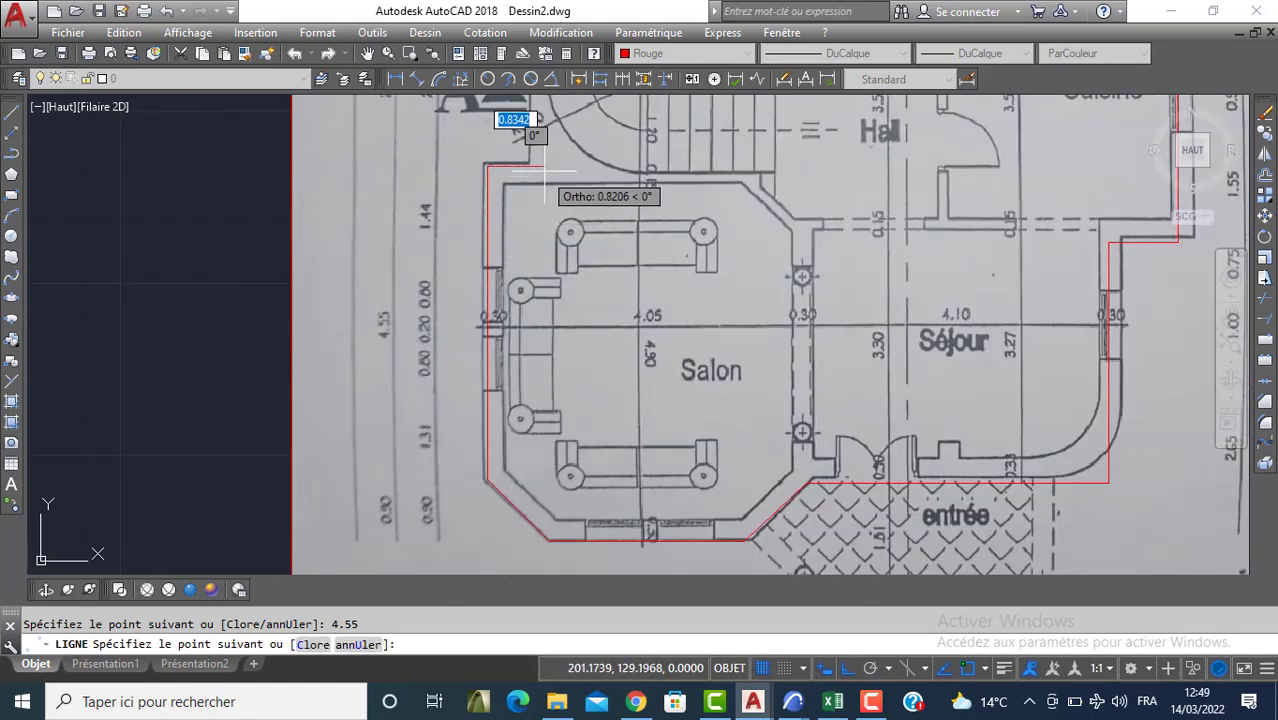
{"action": "key", "text": "Return"}
Move the floor plan image to the IMAGE layer and freeze that layer
{"action": "scroll", "coordinate": [556, 195], "scroll_direction": "down", "scroll_amount": 4}
{"action": "middle_click_drag", "start_coordinate": [575, 205], "coordinate": [620, 272]}
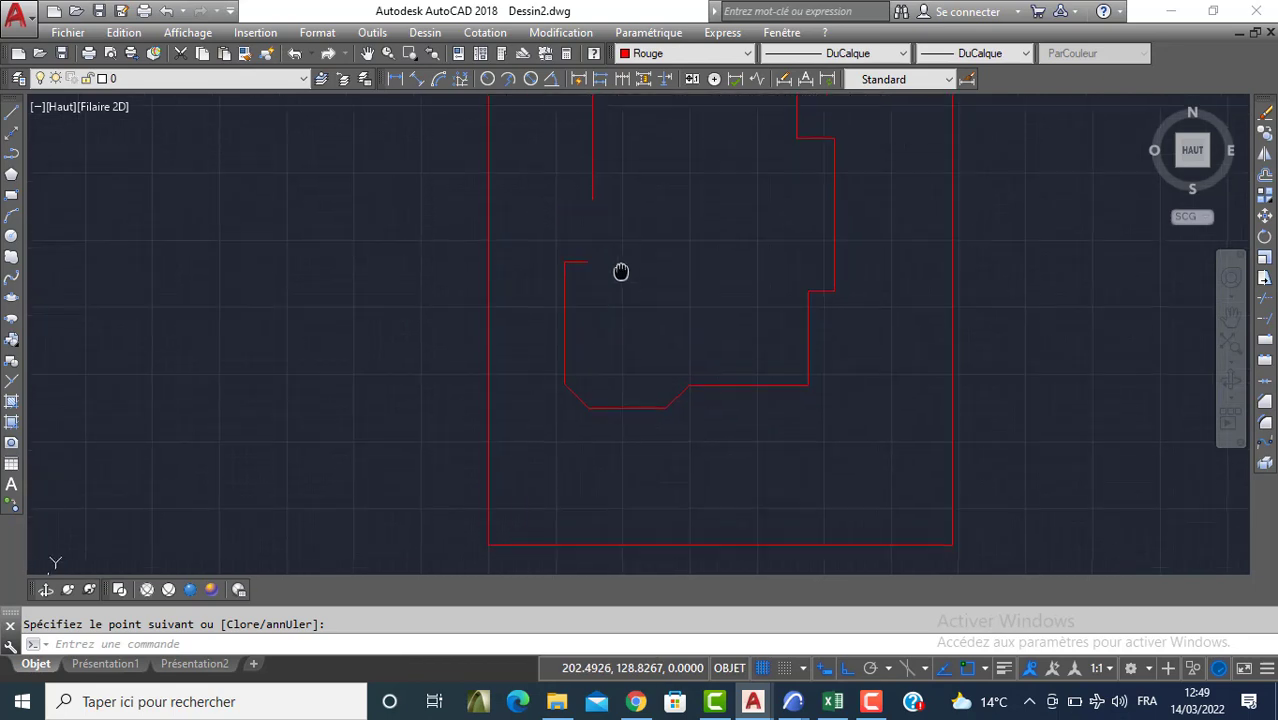
{"action": "scroll", "coordinate": [672, 269], "scroll_direction": "down", "scroll_amount": 4}
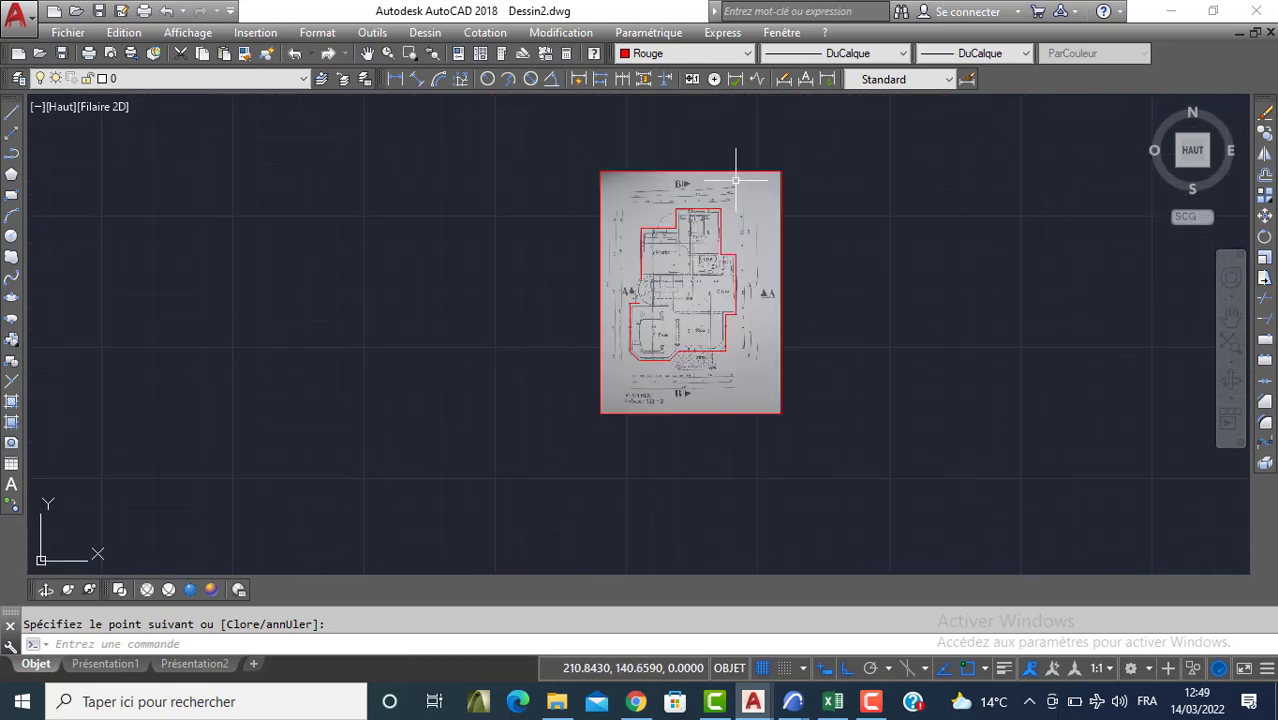
{"action": "key", "text": "Escape"}
{"action": "left_click", "coordinate": [684, 173]}
{"action": "left_click", "coordinate": [163, 80]}
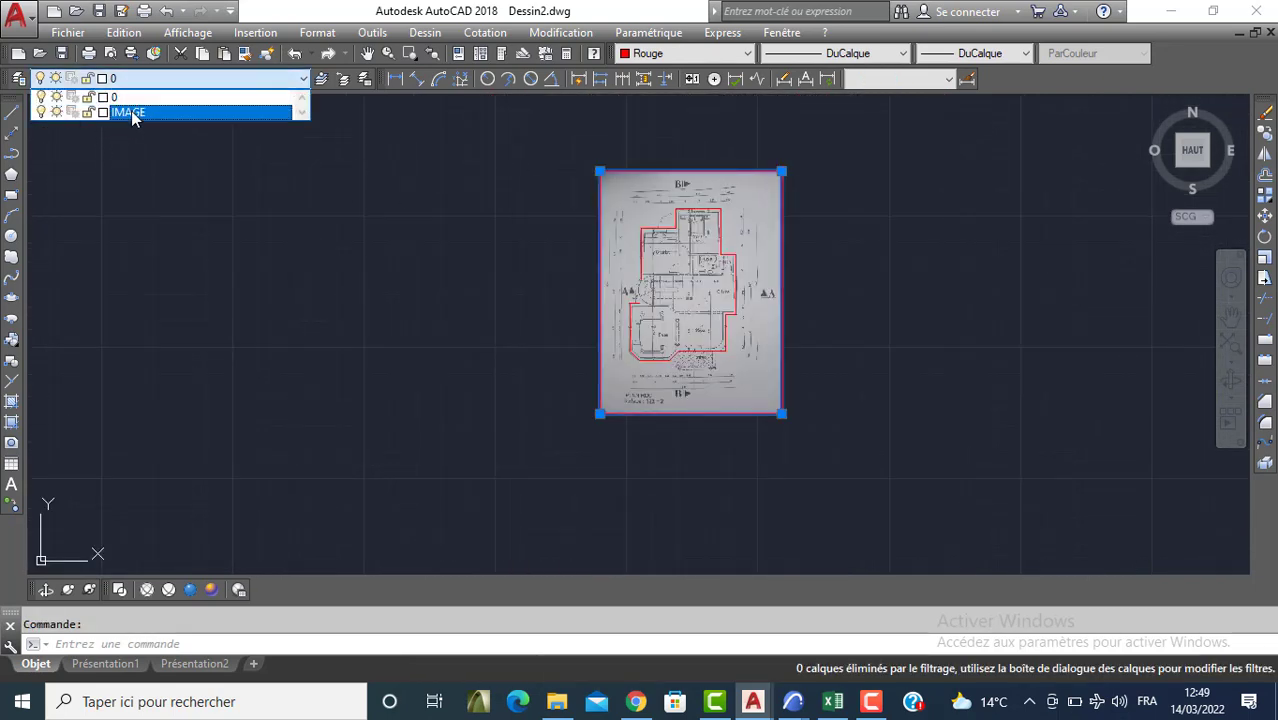
{"action": "left_click", "coordinate": [134, 107]}
{"action": "left_click", "coordinate": [123, 80]}
{"action": "left_click", "coordinate": [57, 105]}
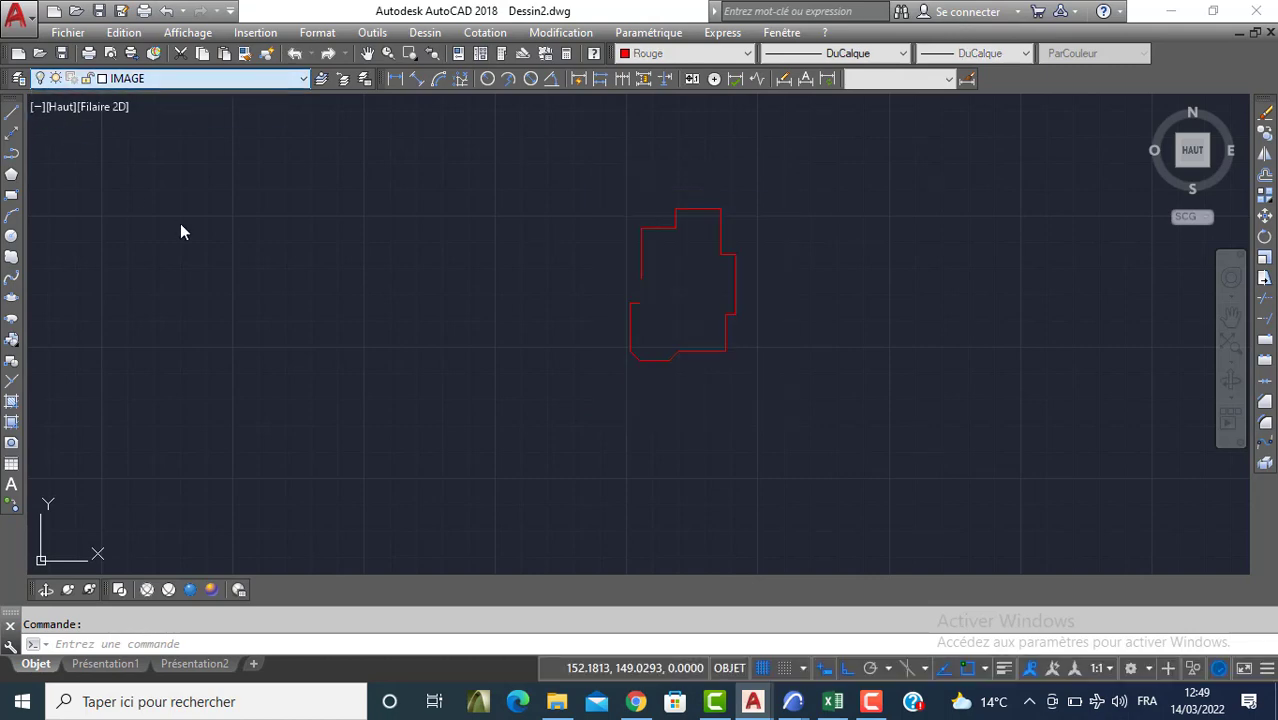
Join all the traced exterior wall lines into one polyline
{"action": "left_click", "coordinate": [1266, 381]}
{"action": "left_click", "coordinate": [758, 185]}
{"action": "left_click", "coordinate": [615, 366]}
{"action": "key", "text": "Return"}
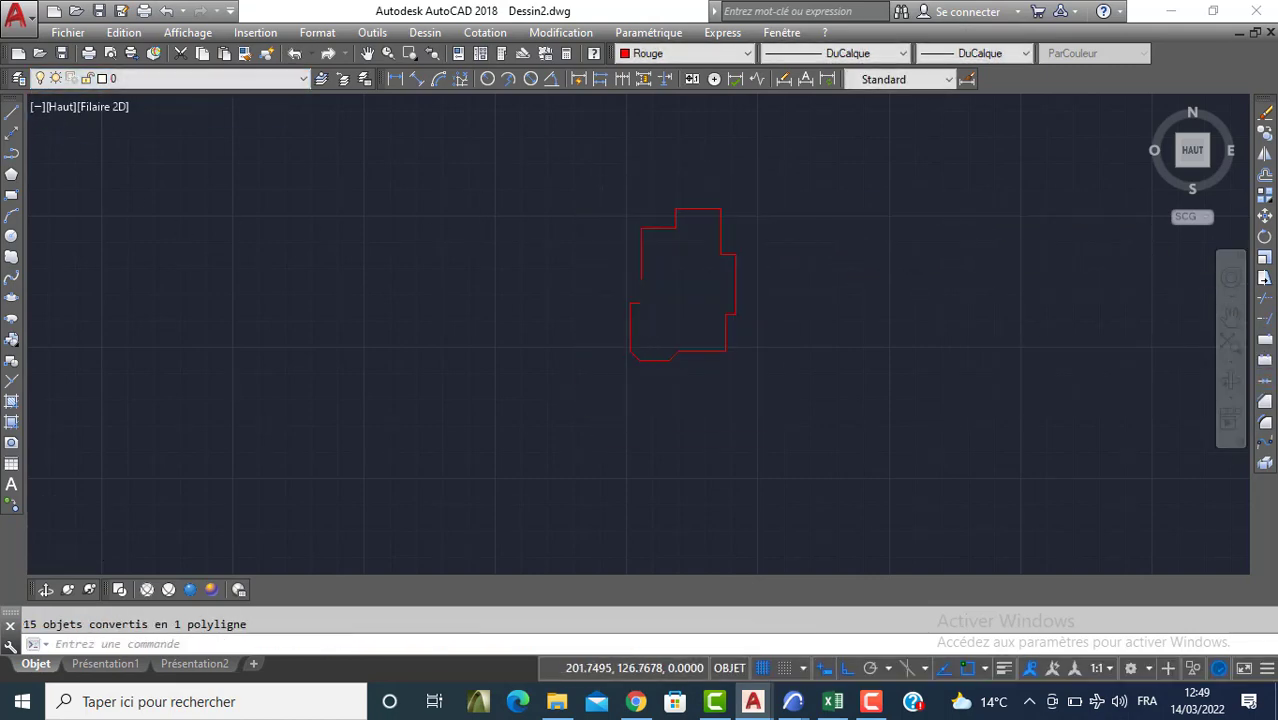
Offset the exterior wall polyline 0.3 inward to form the wall thickness
{"action": "scroll", "coordinate": [646, 328], "scroll_direction": "up", "scroll_amount": 4}
{"action": "key", "text": "Return"}
{"action": "key", "text": "Return"}
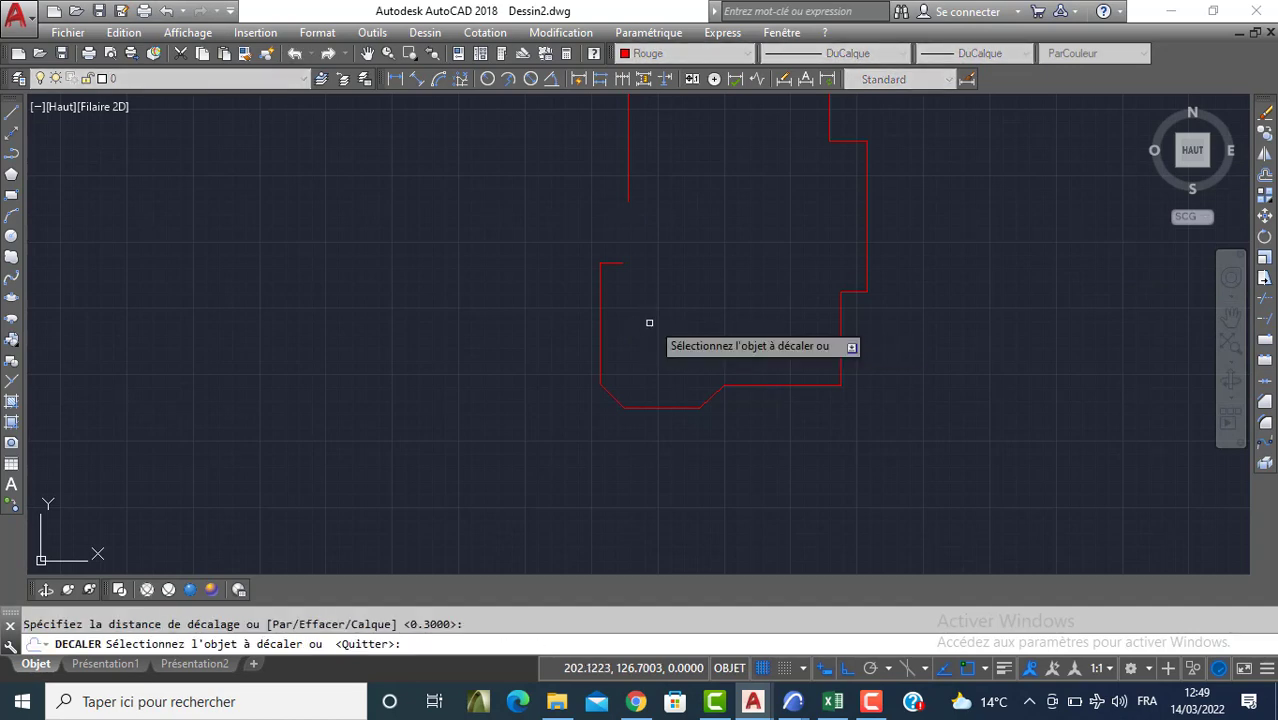
{"action": "left_click", "coordinate": [600, 305]}
{"action": "left_click", "coordinate": [672, 288]}
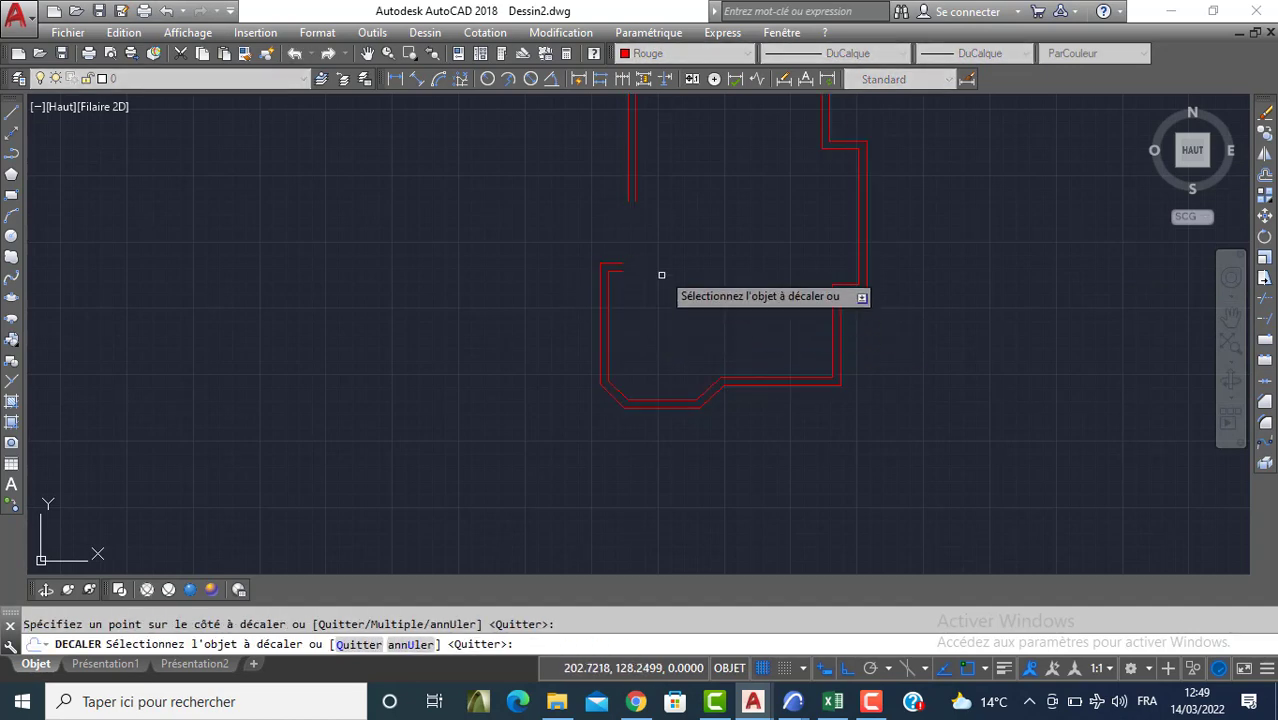
{"action": "key", "text": "Return"}
Explode the inner wall polyline into separate lines
{"action": "middle_click_drag", "start_coordinate": [673, 201], "coordinate": [675, 331]}
{"action": "key", "text": "Return"}
{"action": "left_click", "coordinate": [666, 213]}
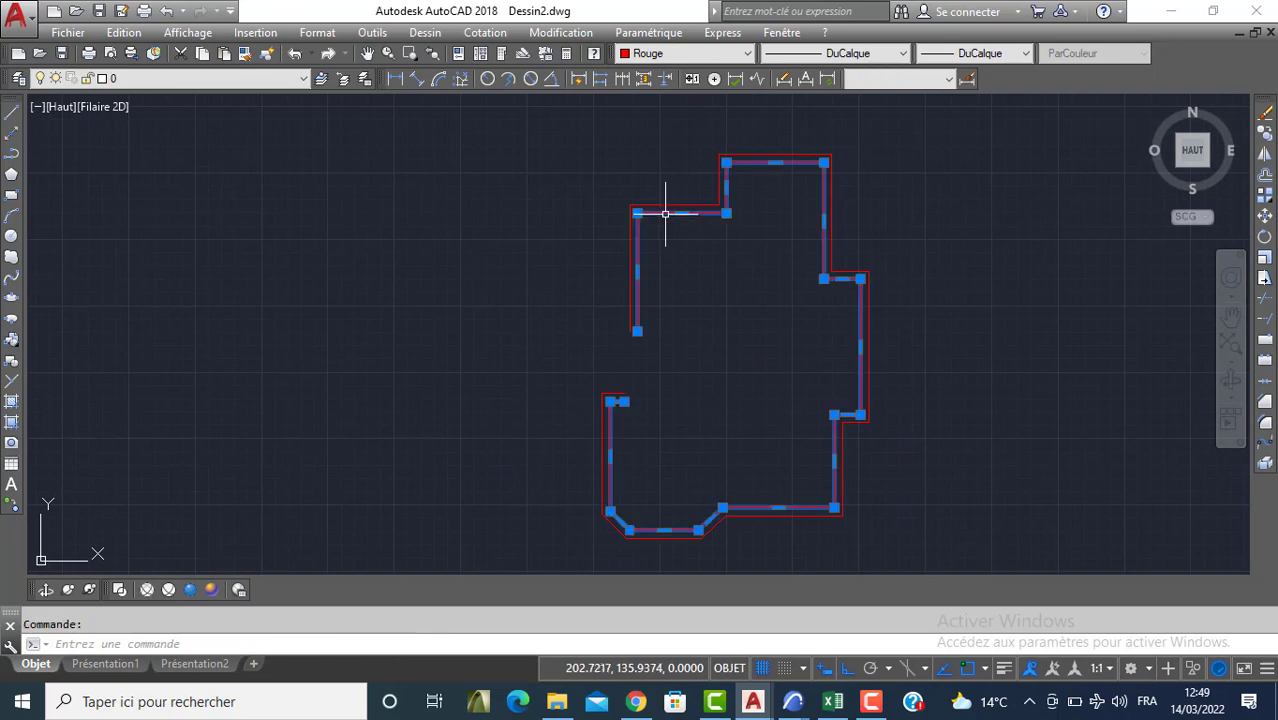
{"action": "type", "text": "DE"}
{"action": "key", "text": "Return"}
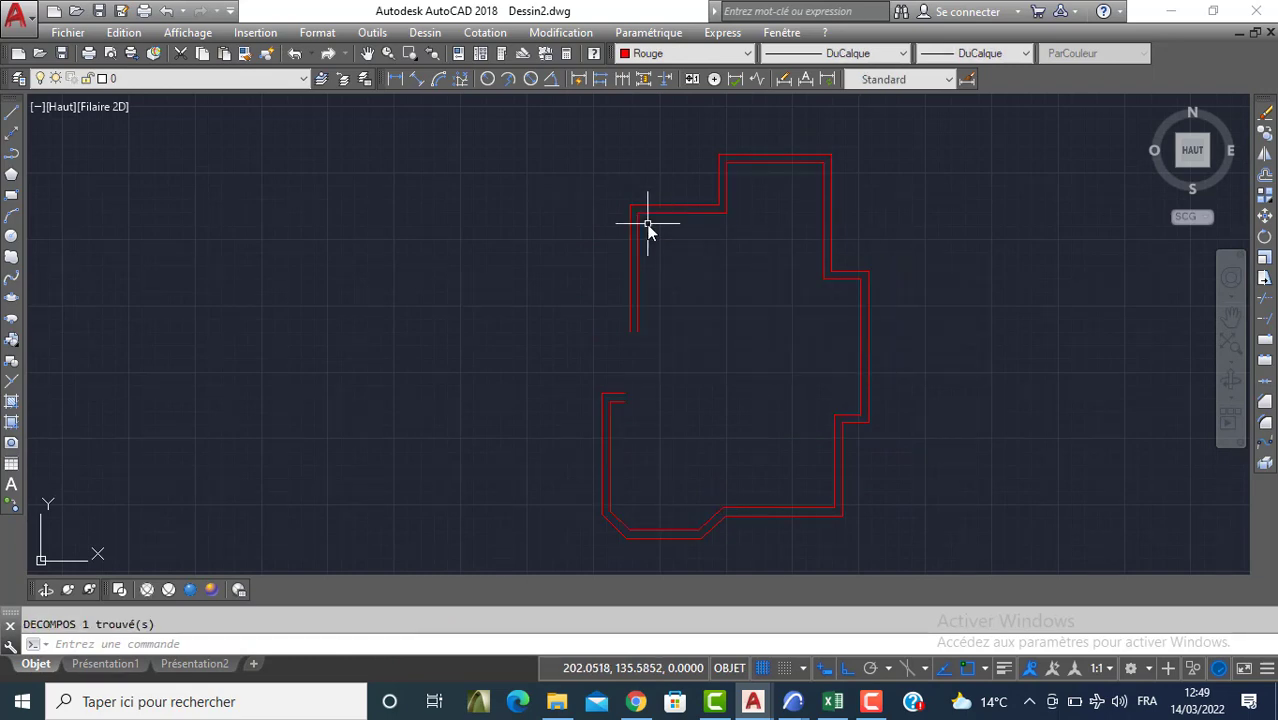
Offset the inner horizontal wall line of the upper-left room 4 downward
{"action": "type", "text": "DC"}
{"action": "key", "text": "Return"}
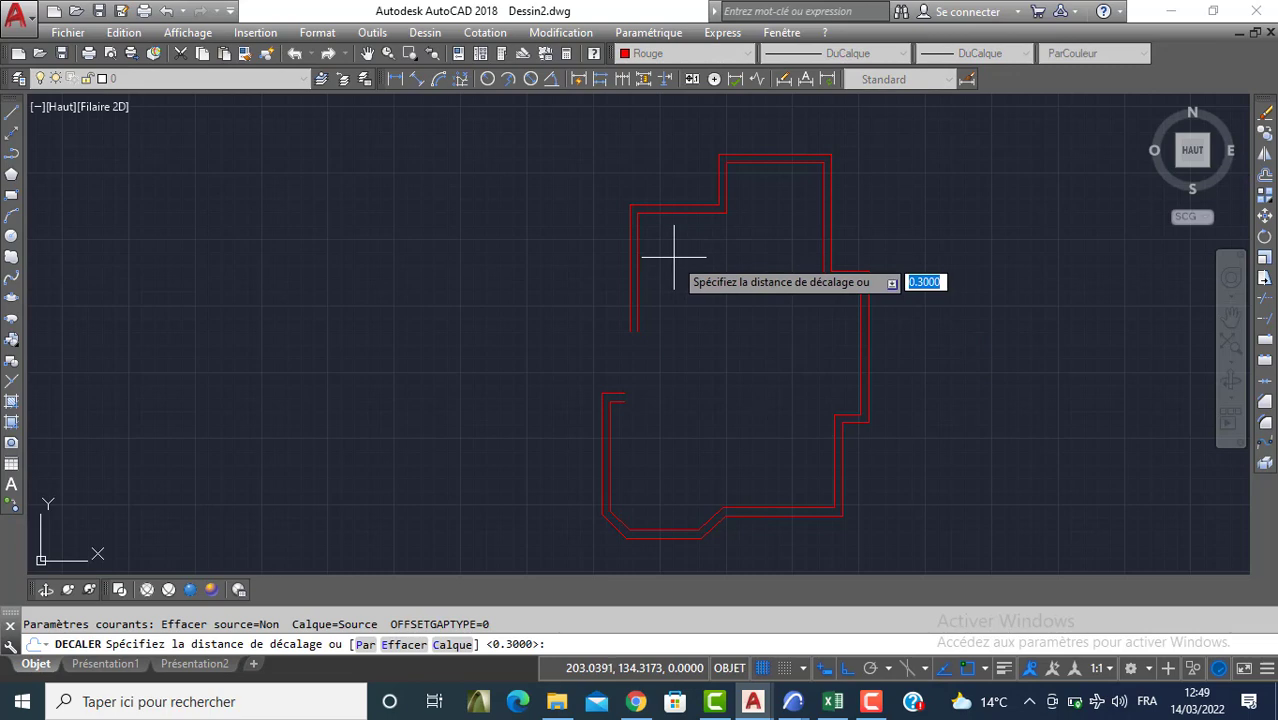
{"action": "key", "text": "Return"}
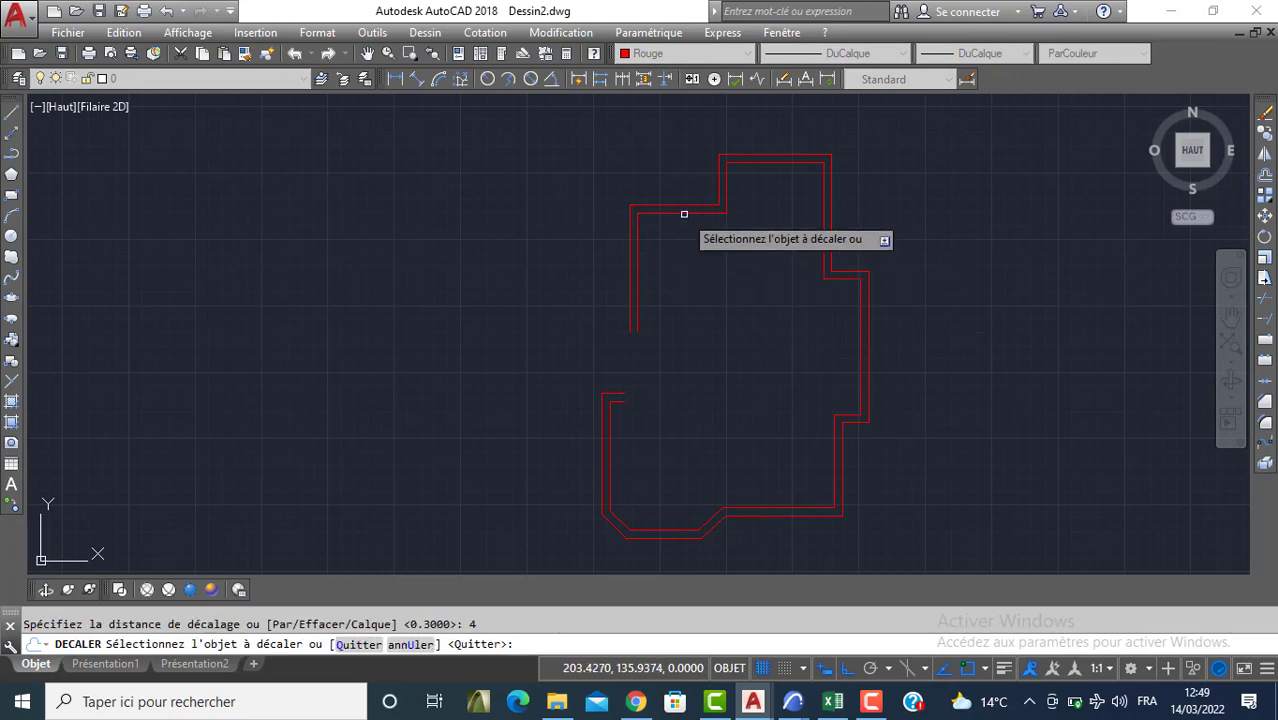
{"action": "left_click", "coordinate": [682, 211]}
{"action": "left_click", "coordinate": [687, 276]}
{"action": "key", "text": "Return"}
Offset the new horizontal interior wall line 0.15 downward to give the partition its thickness
{"action": "key", "text": "Return"}
{"action": "type", "text": "0.15"}
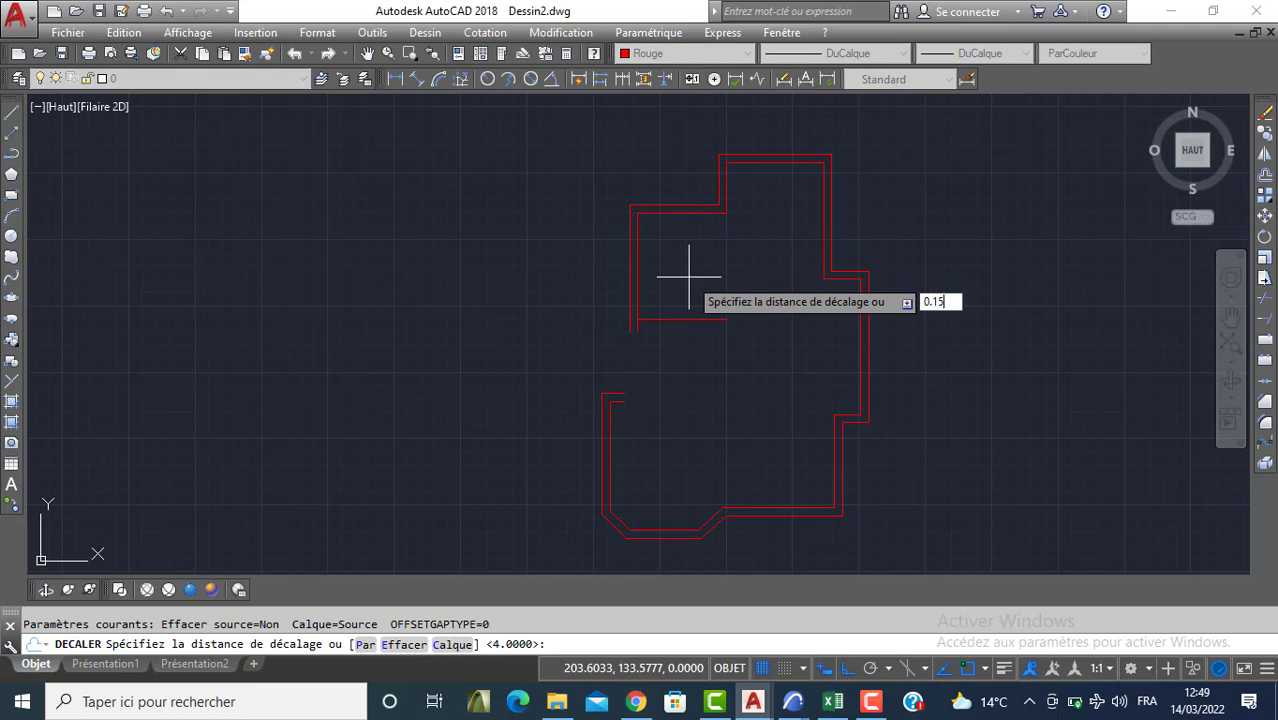
{"action": "key", "text": "Return"}
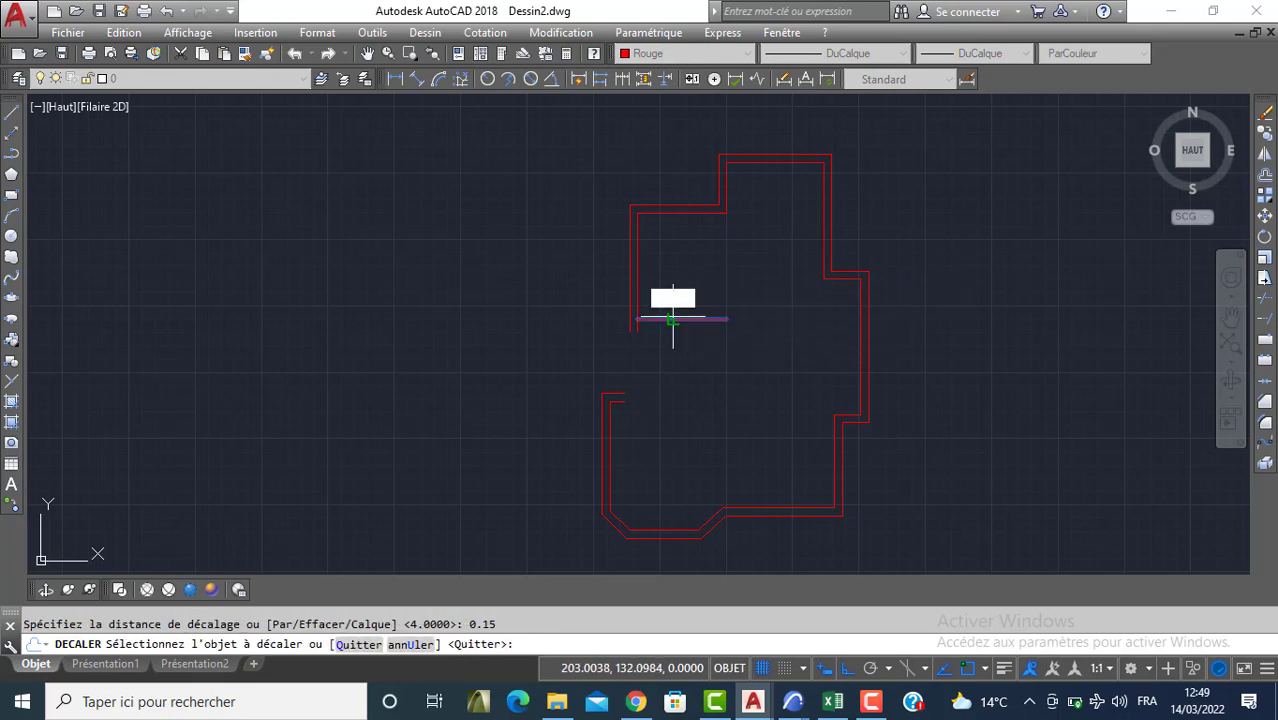
{"action": "left_click", "coordinate": [670, 319]}
{"action": "left_click", "coordinate": [670, 365]}
{"action": "key", "text": "Return"}
Offset the upper-left room's inner left wall line 3.2 to the right
{"action": "key", "text": "Return"}
{"action": "type", "text": "3."}
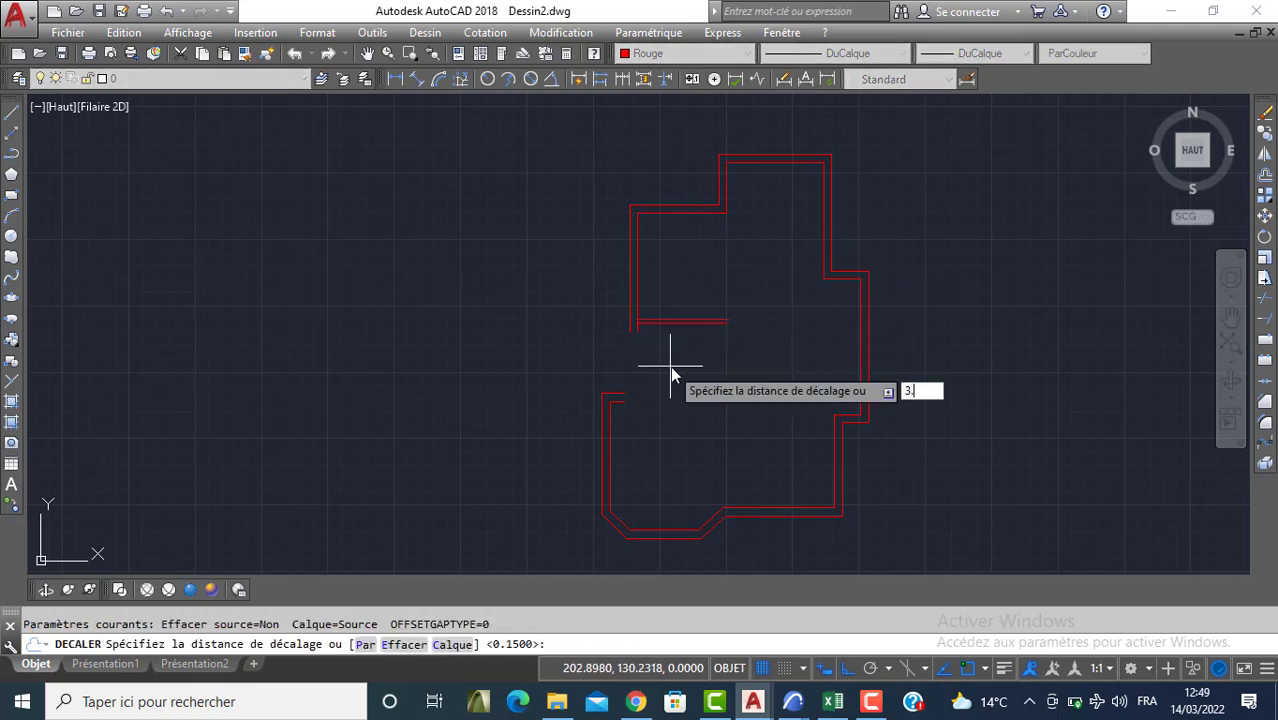
{"action": "type", "text": "2"}
{"action": "key", "text": "Return"}
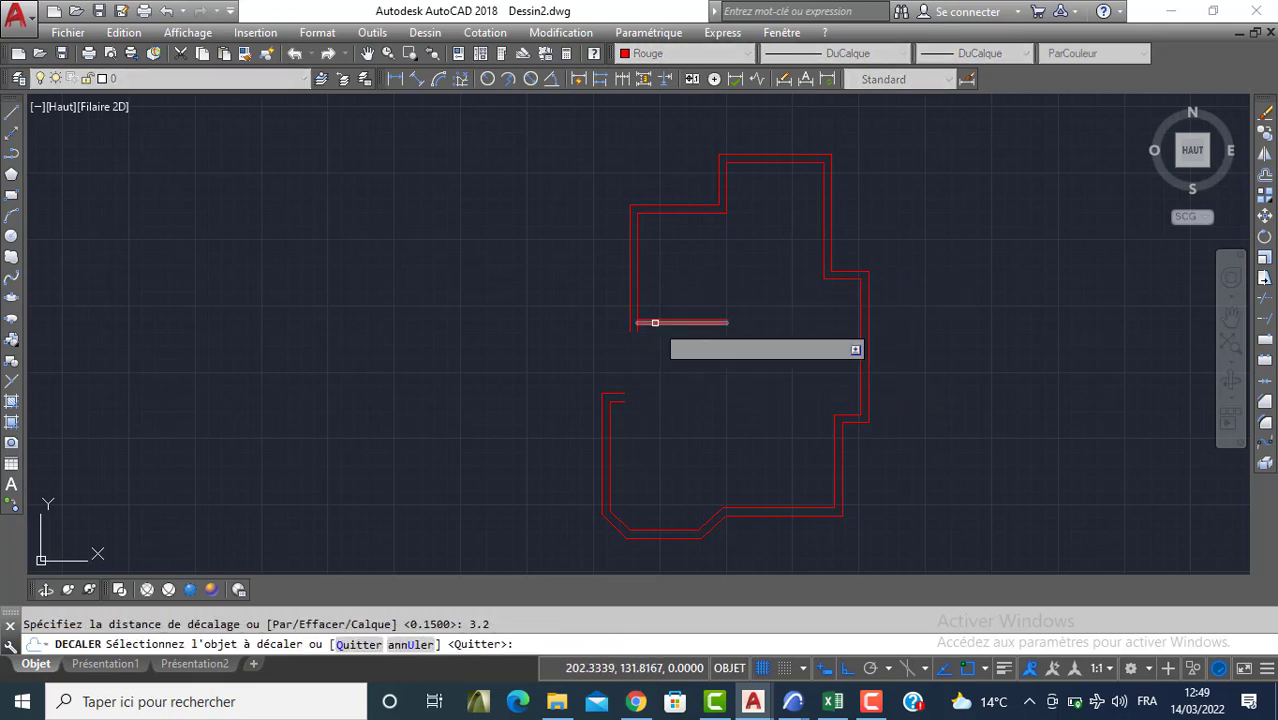
{"action": "left_click", "coordinate": [638, 265]}
{"action": "left_click", "coordinate": [733, 266]}
{"action": "scroll", "coordinate": [730, 271], "scroll_direction": "up", "scroll_amount": 4}
{"action": "key", "text": "Return"}
Offset the new vertical interior wall line 0.15 to the right to form the partition thickness
{"action": "key", "text": "Return"}
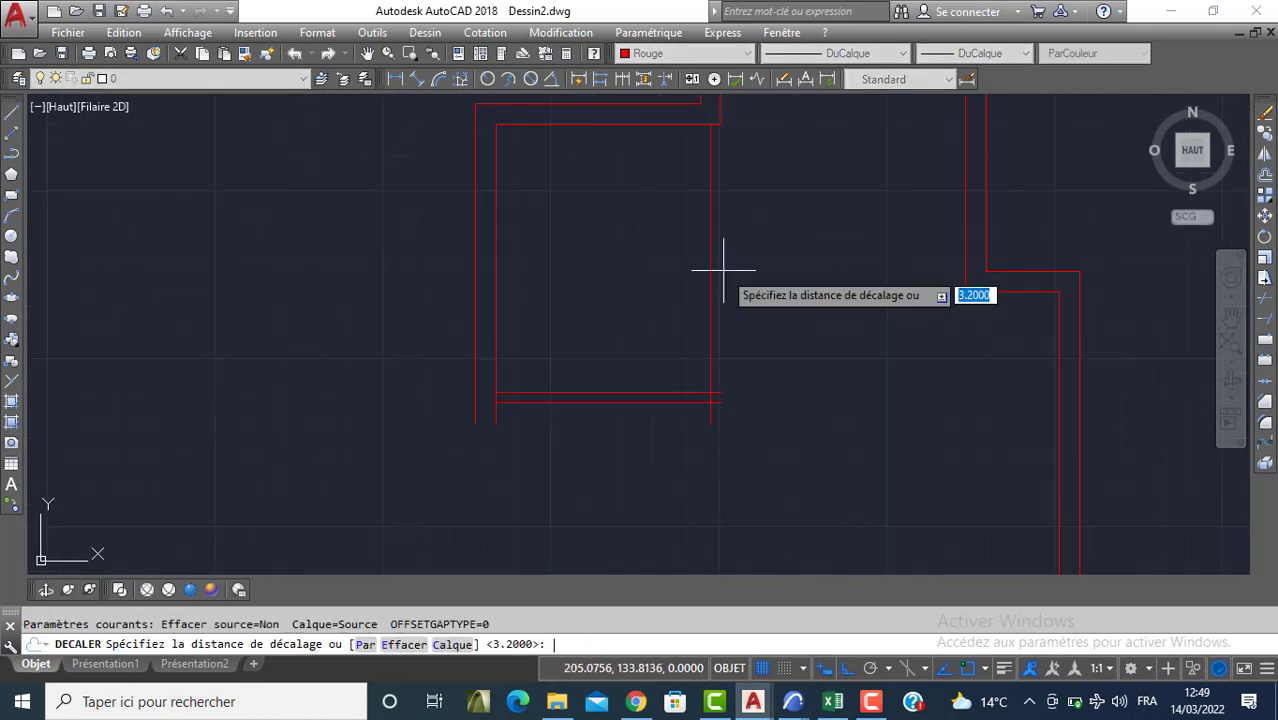
{"action": "key", "text": "Return"}
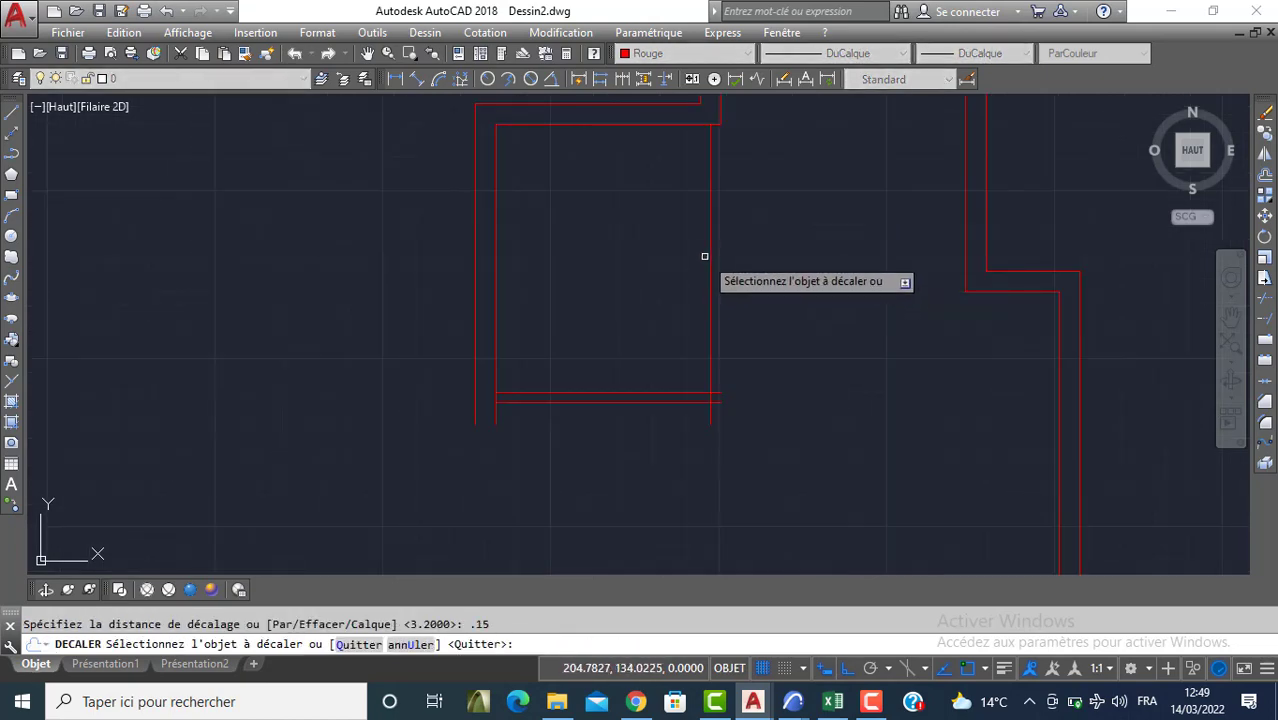
{"action": "left_click", "coordinate": [711, 263]}
{"action": "left_click", "coordinate": [750, 264]}
{"action": "key", "text": "Return"}
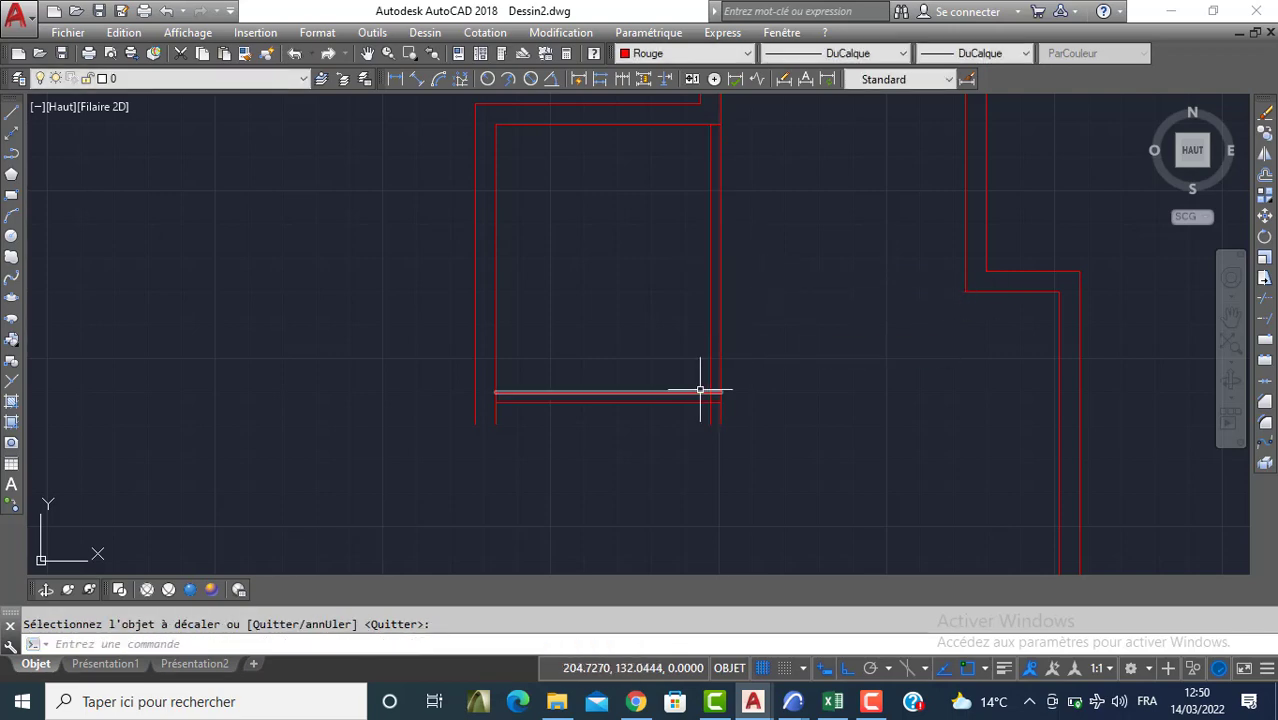
Use Chamfer to close the inner and outer corners where the two interior partitions meet
{"action": "key", "text": "Return"}
{"action": "left_click", "coordinate": [710, 350]}
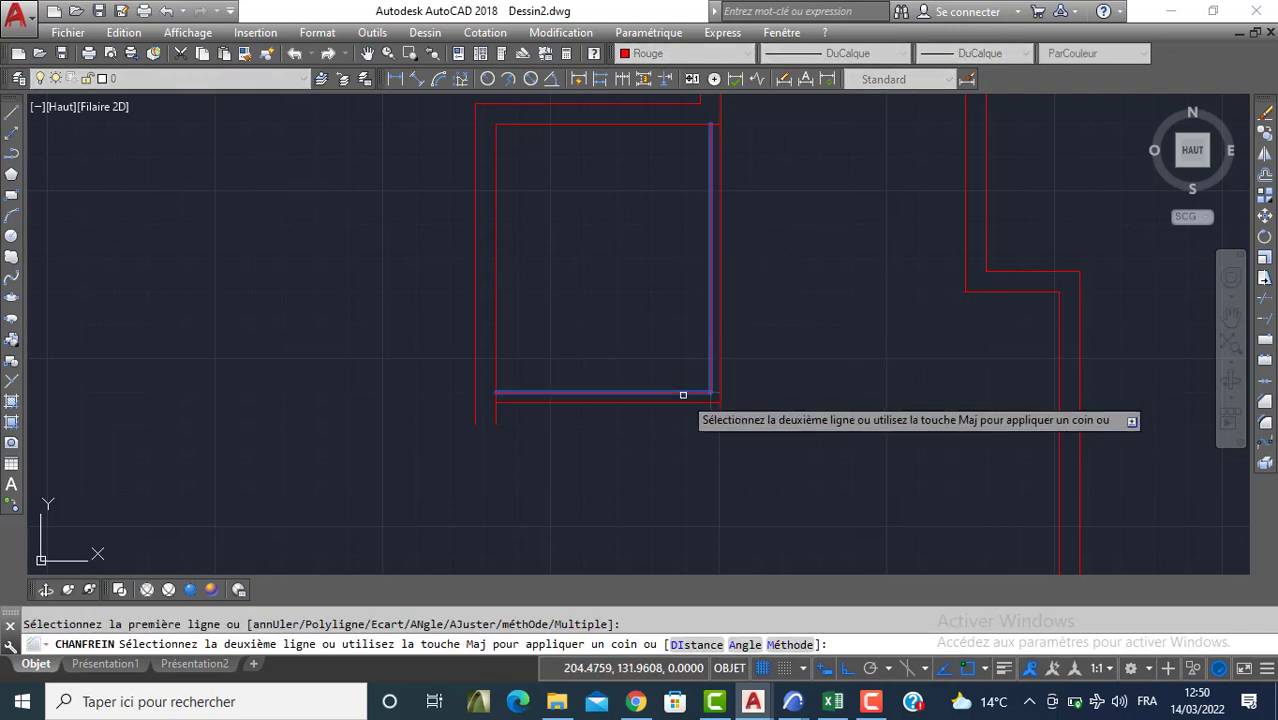
{"action": "left_click", "coordinate": [602, 400]}
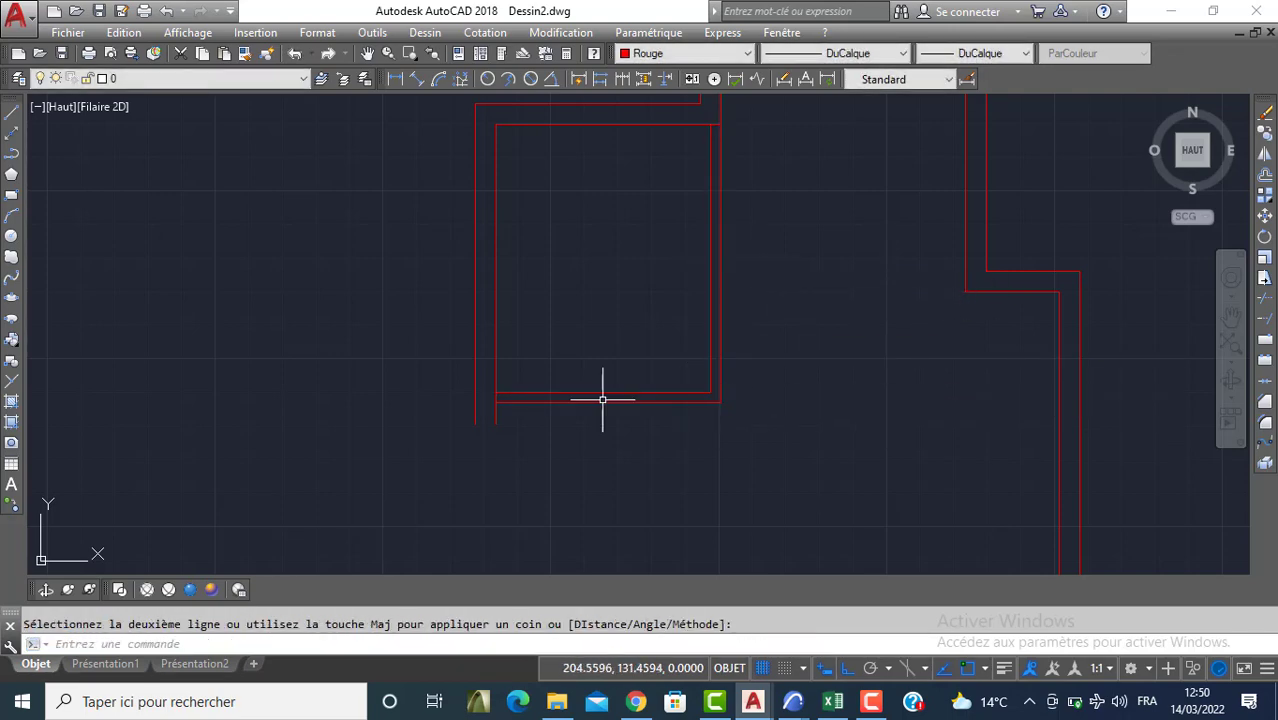
Set the current colour to green (Vert) and draw a line from the outer partition corner 0.05 right, then 1.2 down
{"action": "left_click", "coordinate": [710, 54]}
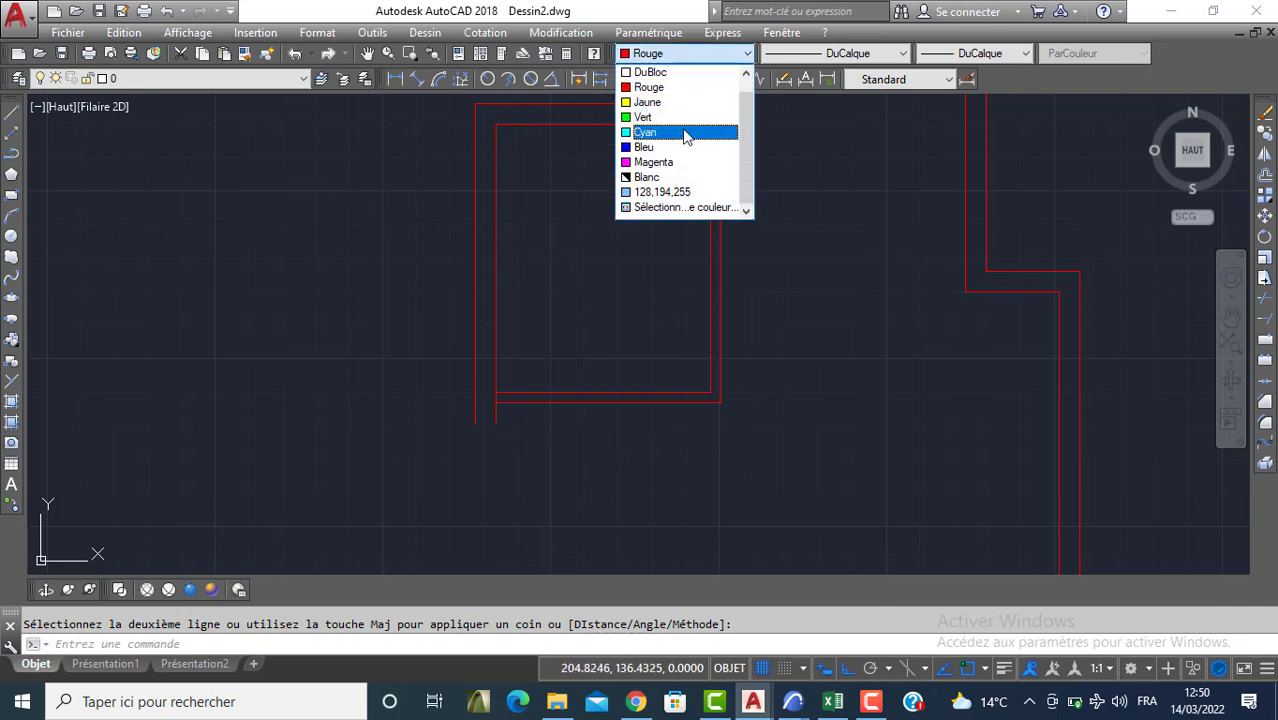
{"action": "left_click", "coordinate": [670, 114]}
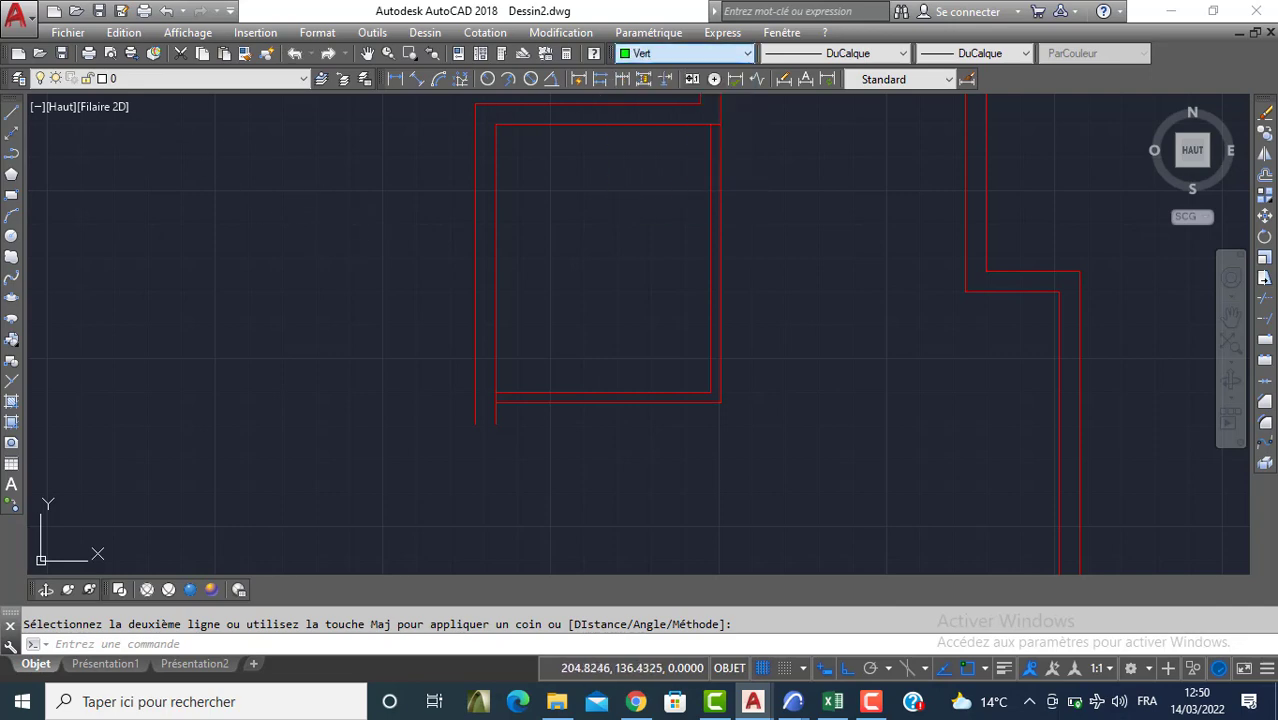
{"action": "left_click", "coordinate": [10, 114]}
{"action": "scroll", "coordinate": [736, 390], "scroll_direction": "up", "scroll_amount": 4}
{"action": "left_click", "coordinate": [699, 386]}
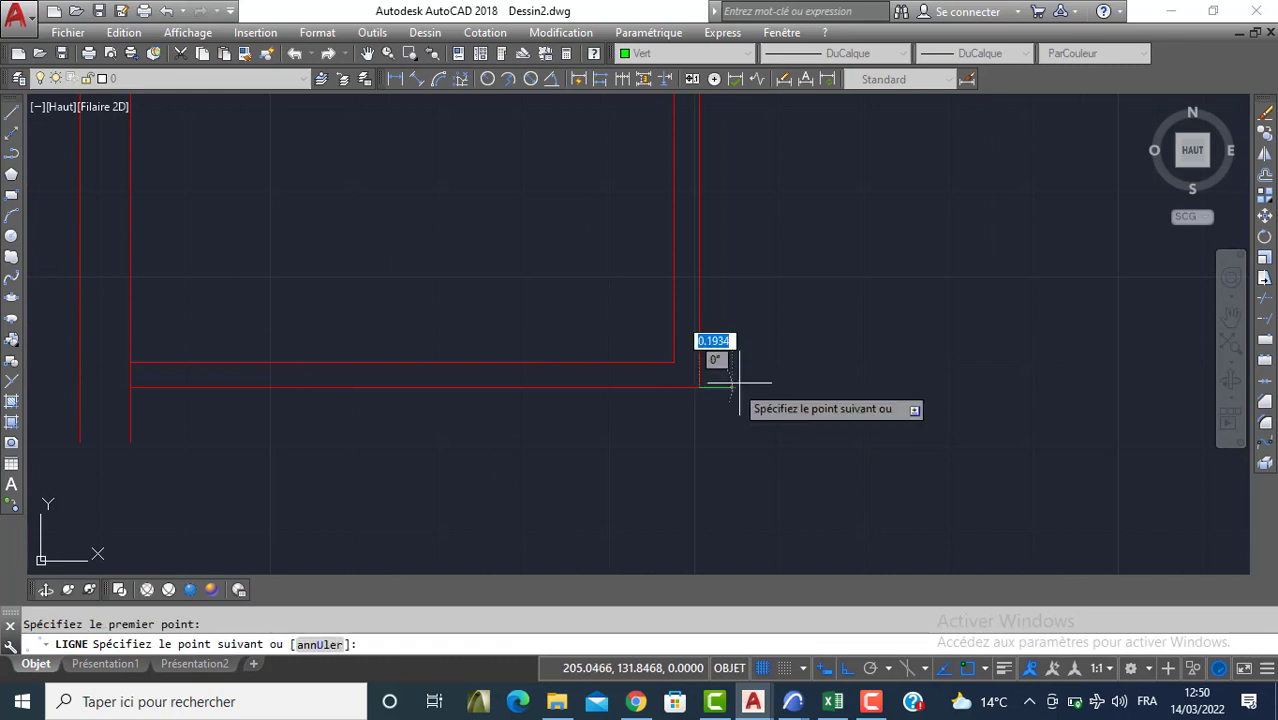
{"action": "type", "text": "0.05"}
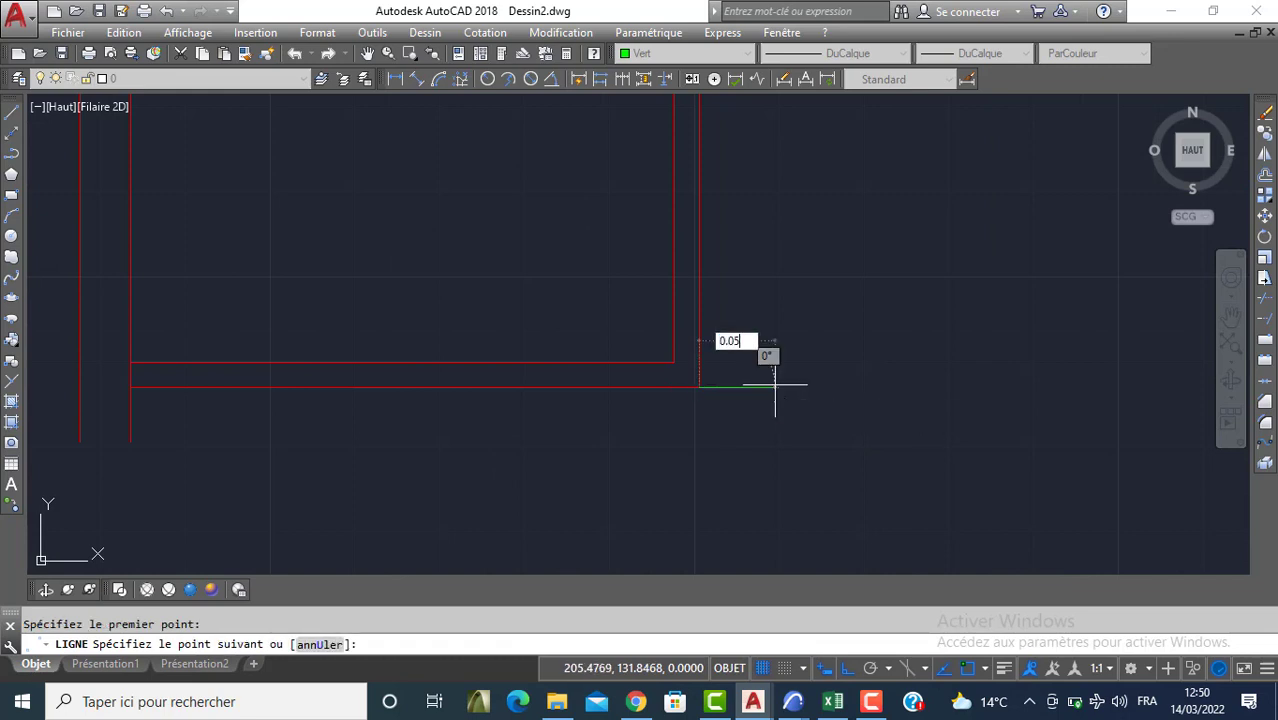
{"action": "key", "text": "Return"}
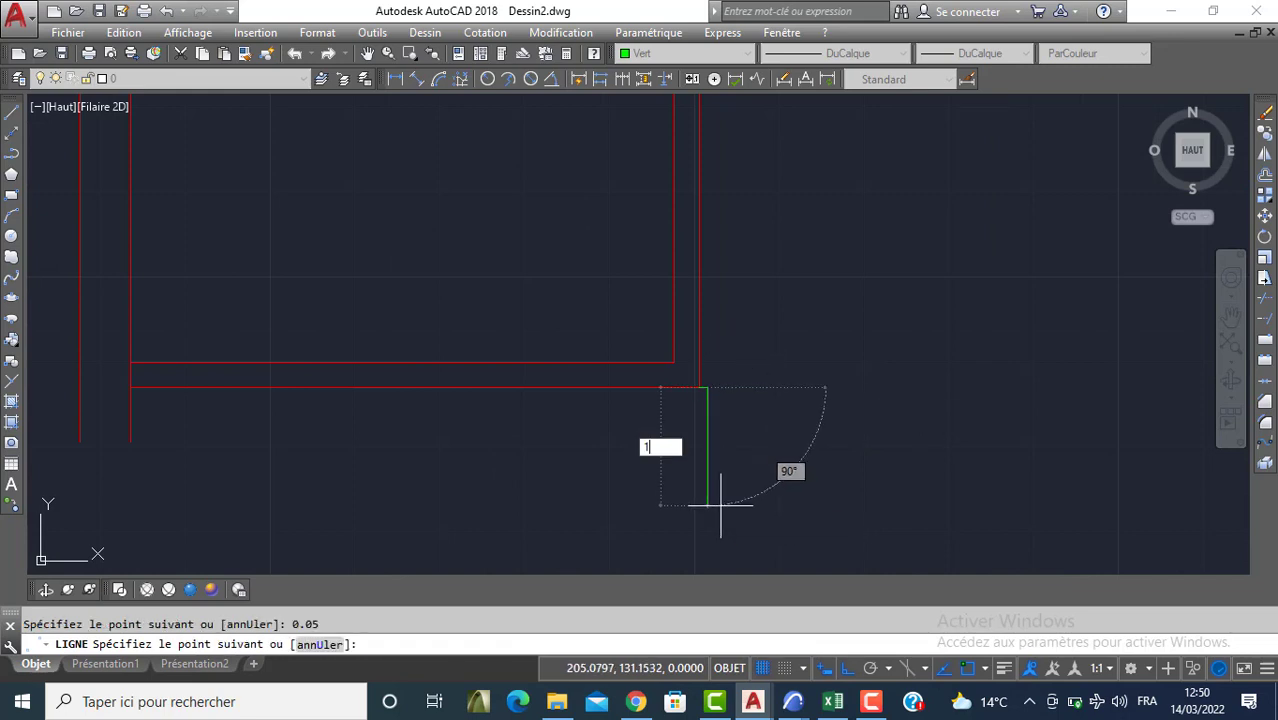
{"action": "key", "text": "Return"}
{"action": "key", "text": "Return"}
Offset the vertical green stair line 0.3 to the right
{"action": "scroll", "coordinate": [700, 420], "scroll_direction": "down", "scroll_amount": 2}
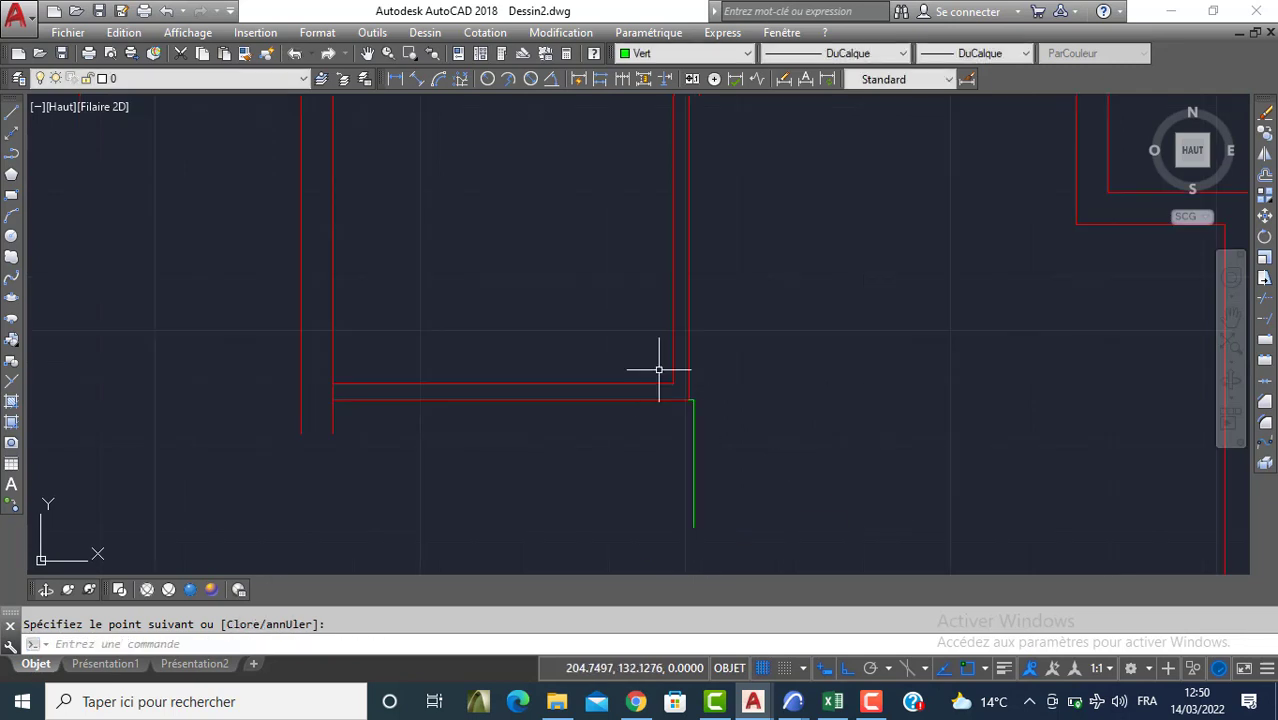
{"action": "middle_click_drag", "start_coordinate": [661, 365], "coordinate": [664, 300]}
{"action": "key", "text": "Return"}
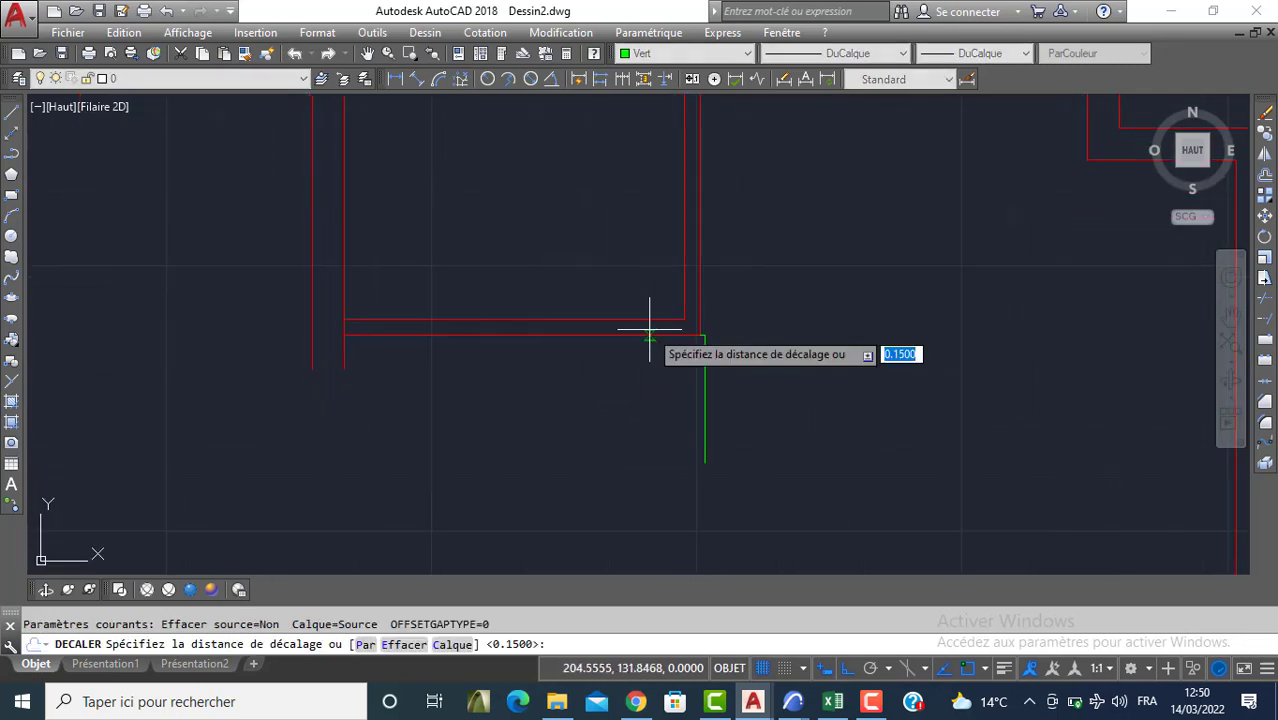
{"action": "type", "text": ".3"}
{"action": "key", "text": "Return"}
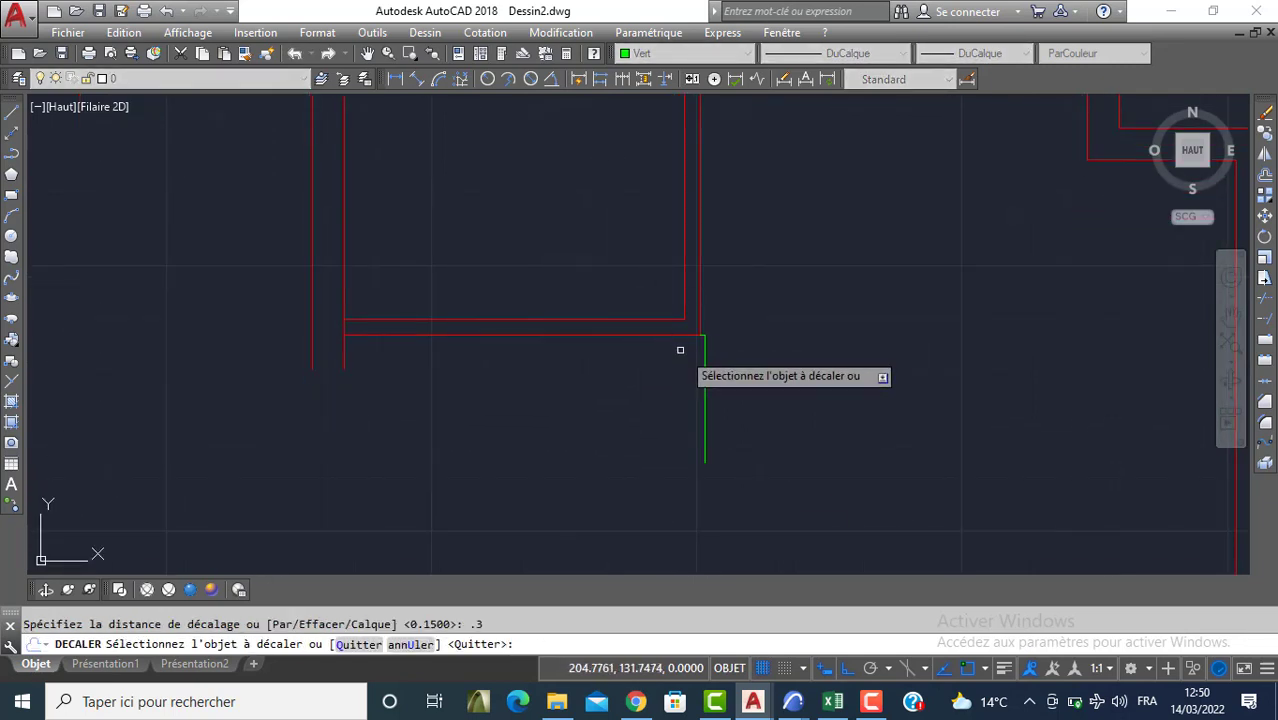
{"action": "left_click", "coordinate": [706, 374]}
{"action": "left_click", "coordinate": [756, 356]}
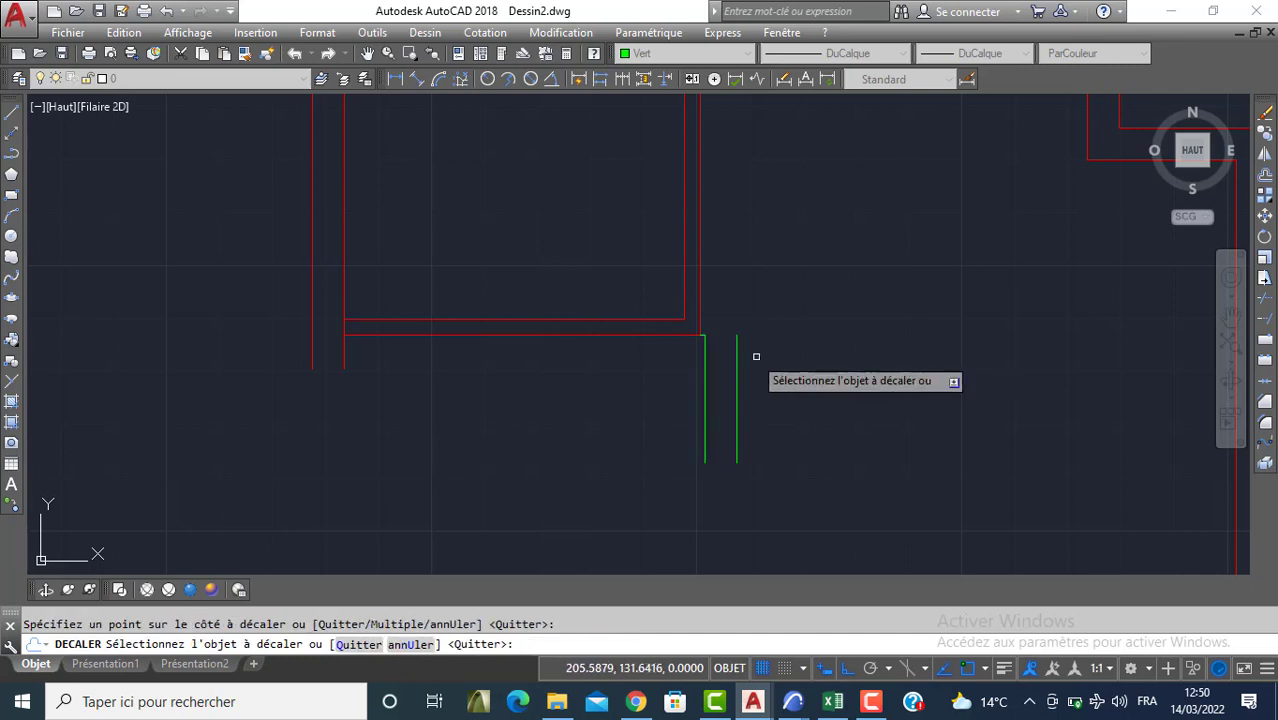
Offset the original vertical green stair line repeatedly to the left at 0.3 spacing, making seven copies with the Multiple option
{"action": "left_click", "coordinate": [704, 368]}
{"action": "right_click", "coordinate": [665, 394]}
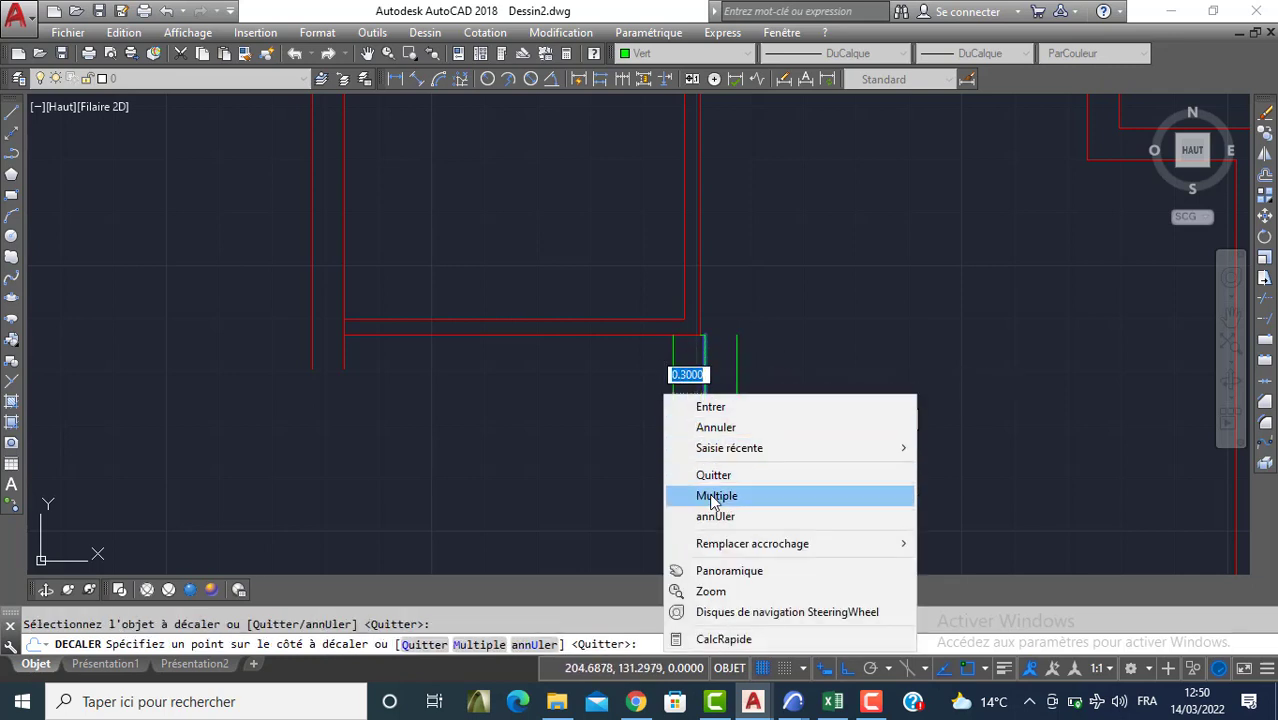
{"action": "left_click", "coordinate": [712, 496]}
{"action": "left_click", "coordinate": [618, 495]}
{"action": "left_click", "coordinate": [600, 498]}
{"action": "left_click", "coordinate": [579, 502]}
{"action": "left_click", "coordinate": [550, 502]}
{"action": "left_click", "coordinate": [536, 502]}
{"action": "left_click", "coordinate": [515, 504]}
{"action": "left_click", "coordinate": [497, 504]}
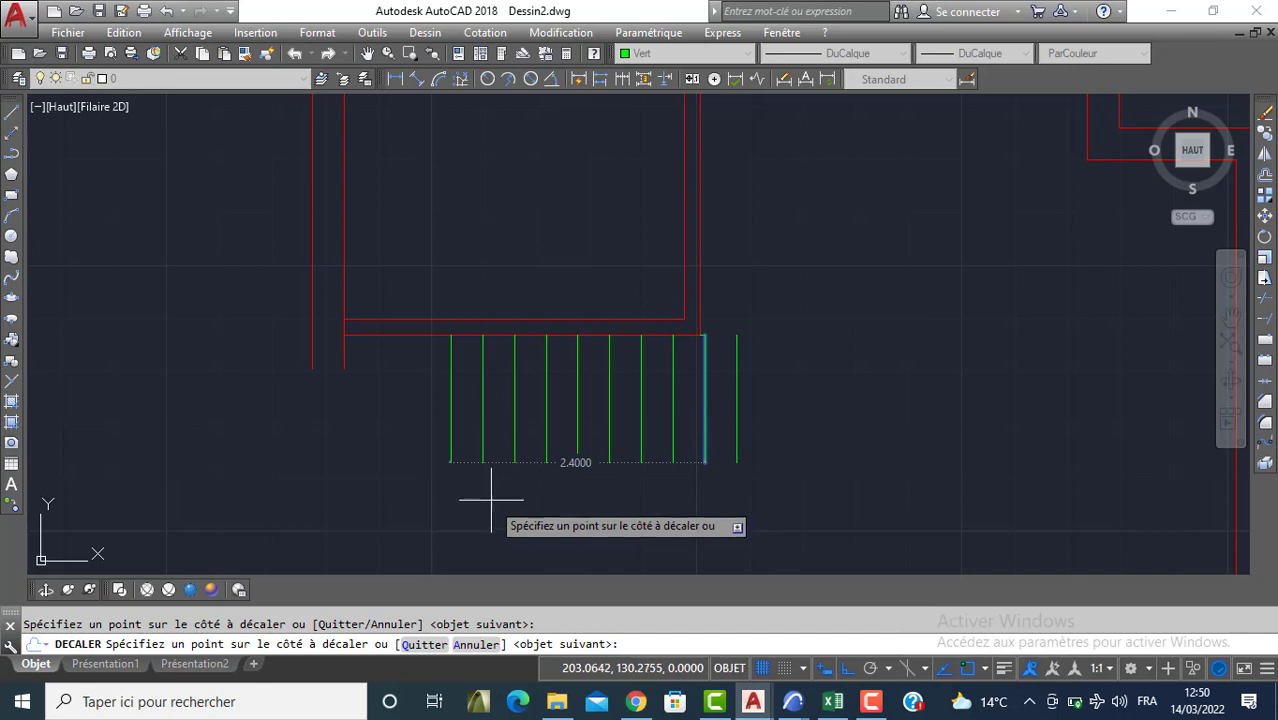
{"action": "key", "text": "Return"}
{"action": "key", "text": "Return"}
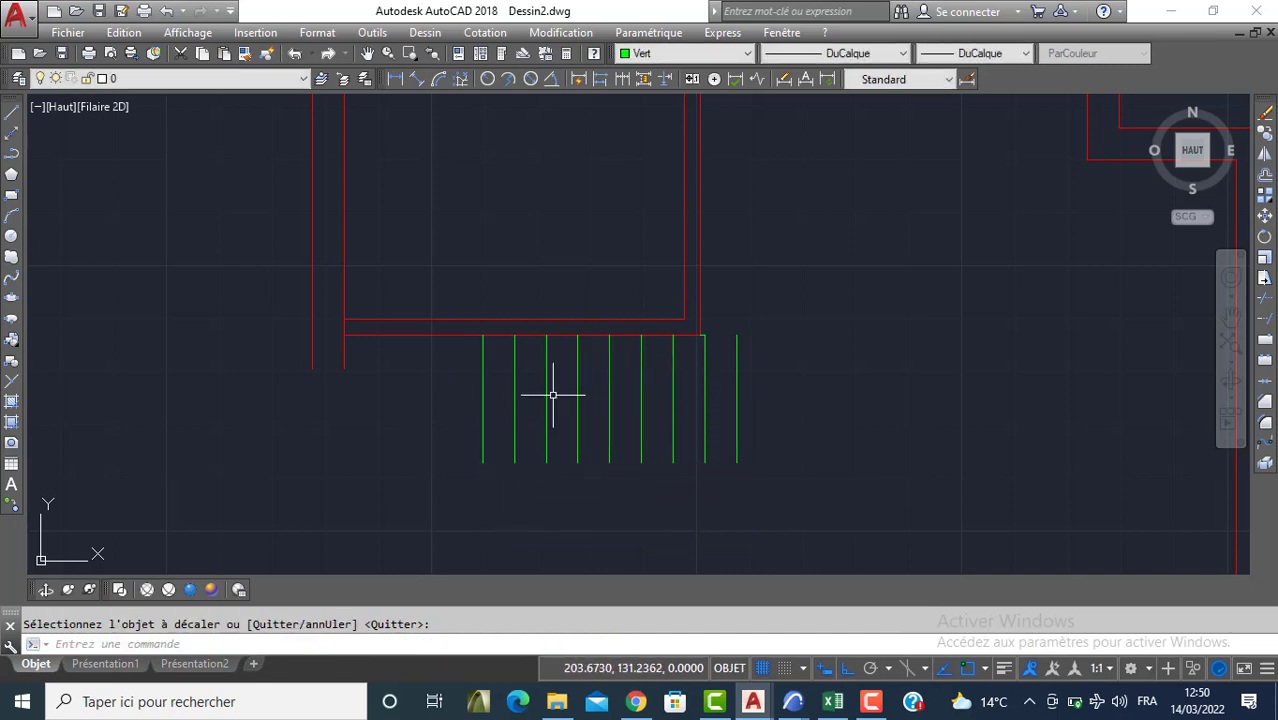
Offset the leftmost green stair line another 0.3 to the left
{"action": "key", "text": "Return"}
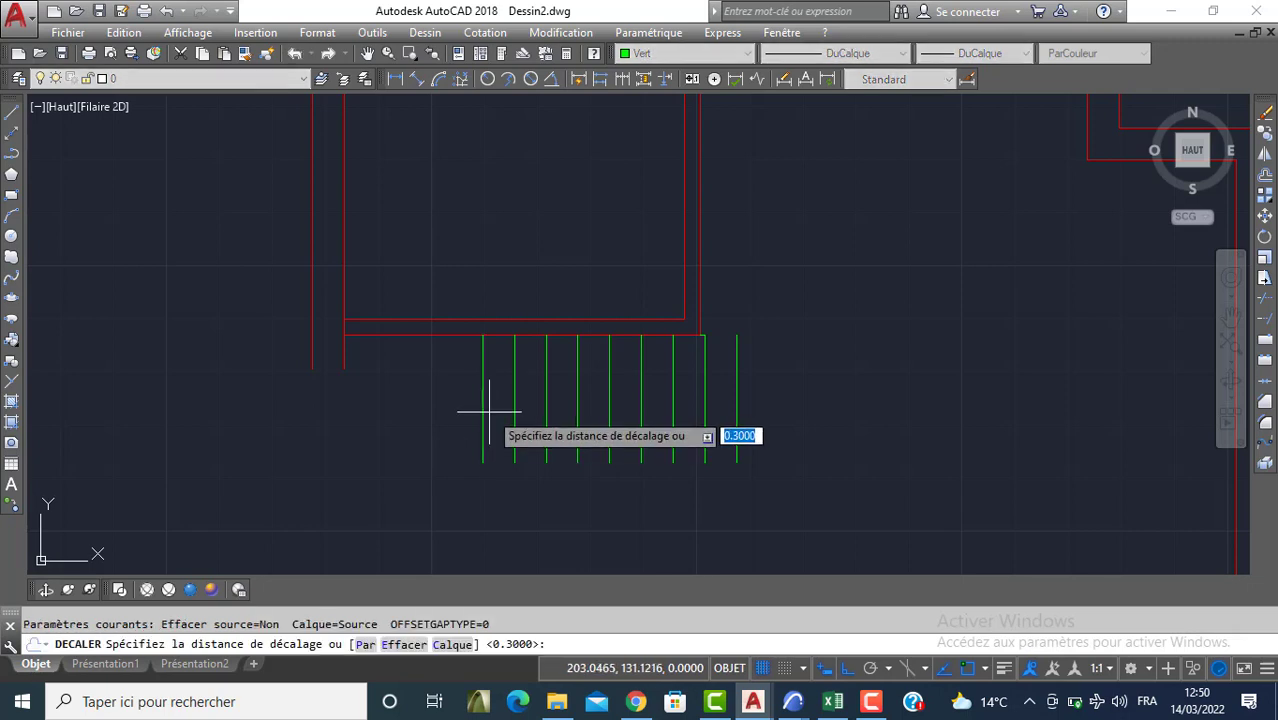
{"action": "key", "text": "Return"}
{"action": "left_click", "coordinate": [482, 403]}
{"action": "left_click", "coordinate": [441, 413]}
{"action": "key", "text": "Return"}
Stretch the lower end of the leftmost green stair line 1.6 downward
{"action": "middle_click_drag", "start_coordinate": [479, 370], "coordinate": [528, 261]}
{"action": "left_click", "coordinate": [508, 295]}
{"action": "left_click", "coordinate": [467, 350]}
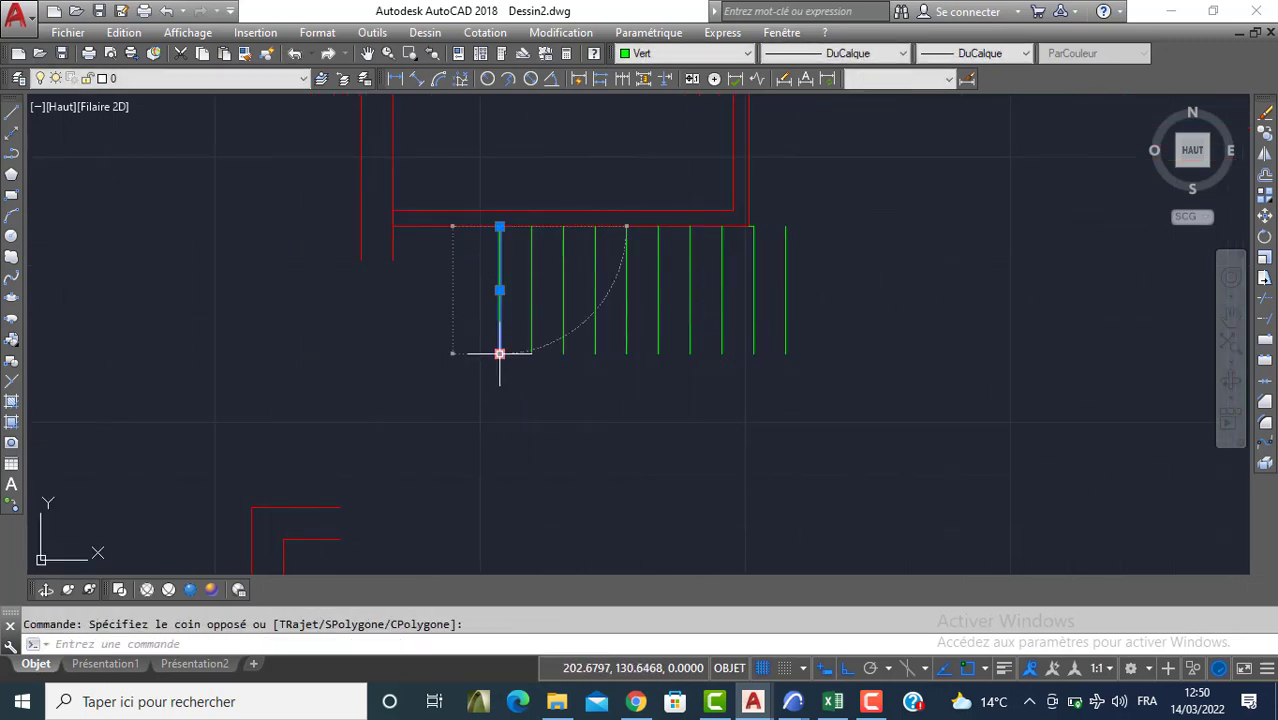
{"action": "left_click", "coordinate": [499, 353]}
{"action": "type", "text": "1.6"}
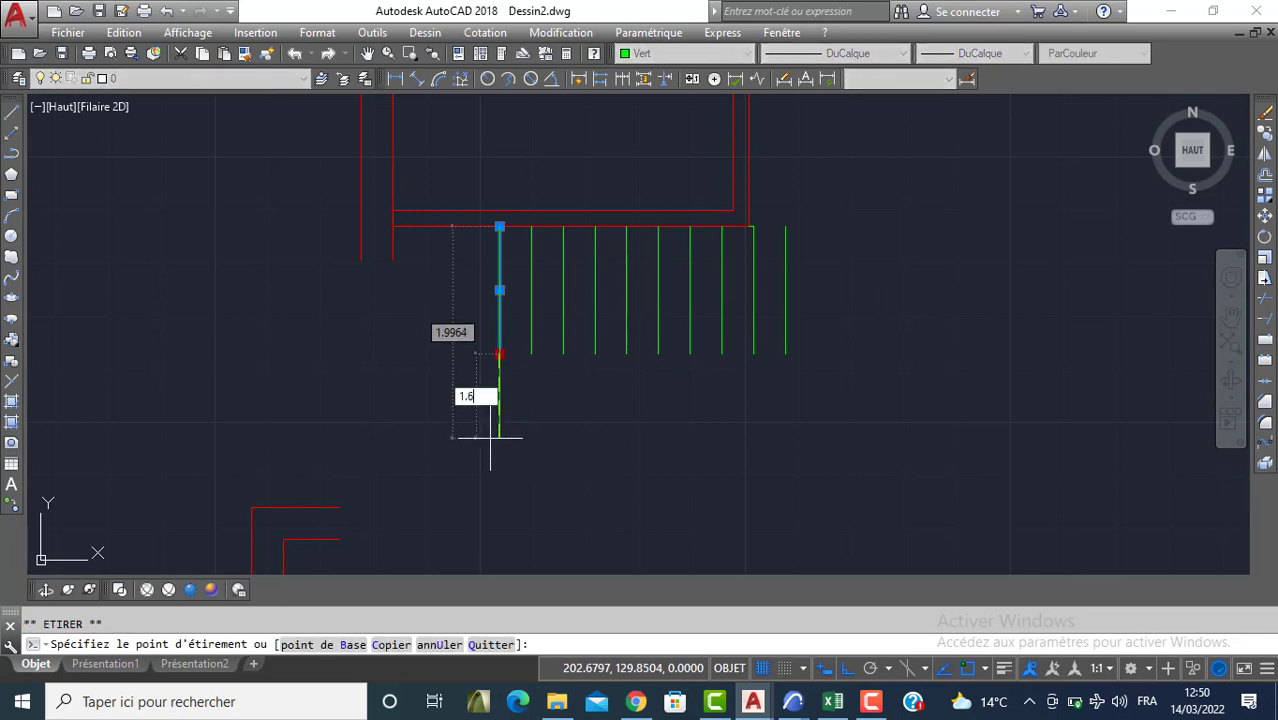
{"action": "key", "text": "Return"}
{"action": "middle_click_drag", "start_coordinate": [482, 397], "coordinate": [543, 357]}
{"action": "key", "text": "Escape"}
Turn the IMAGE layer back on and compare the green stair lines with the staircase on the plan image
{"action": "left_click", "coordinate": [235, 84]}
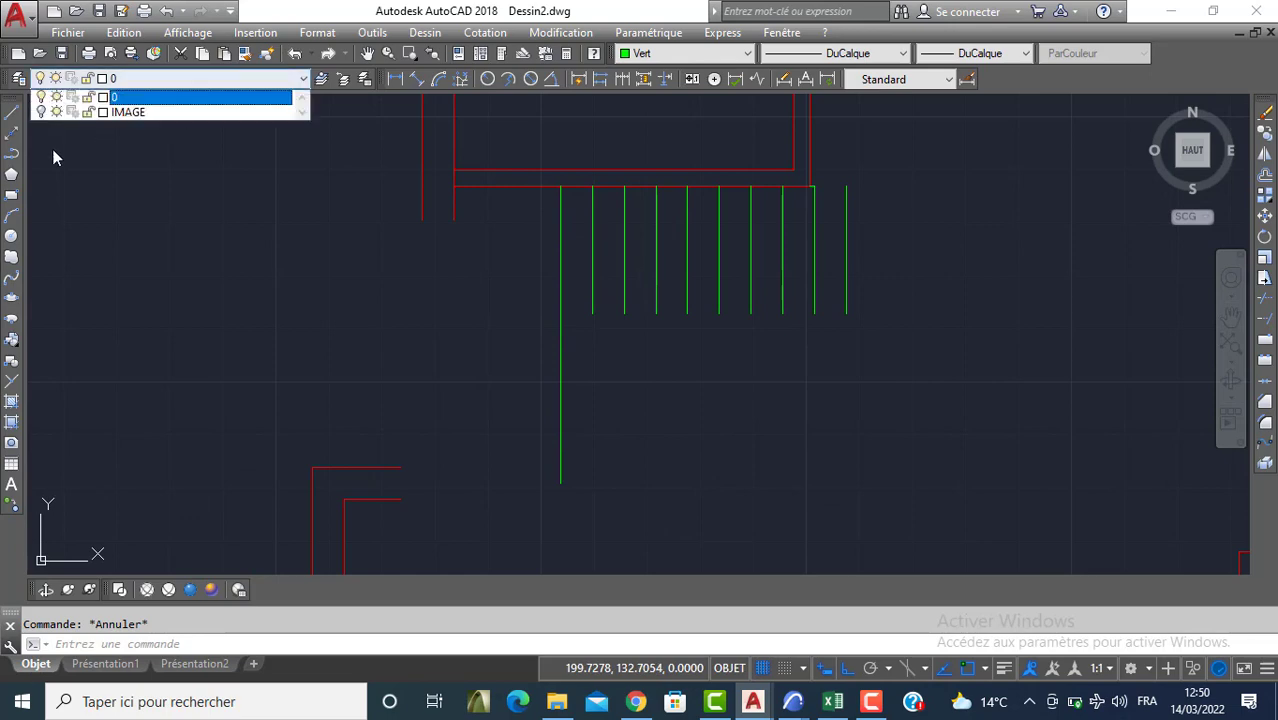
{"action": "left_click", "coordinate": [40, 112]}
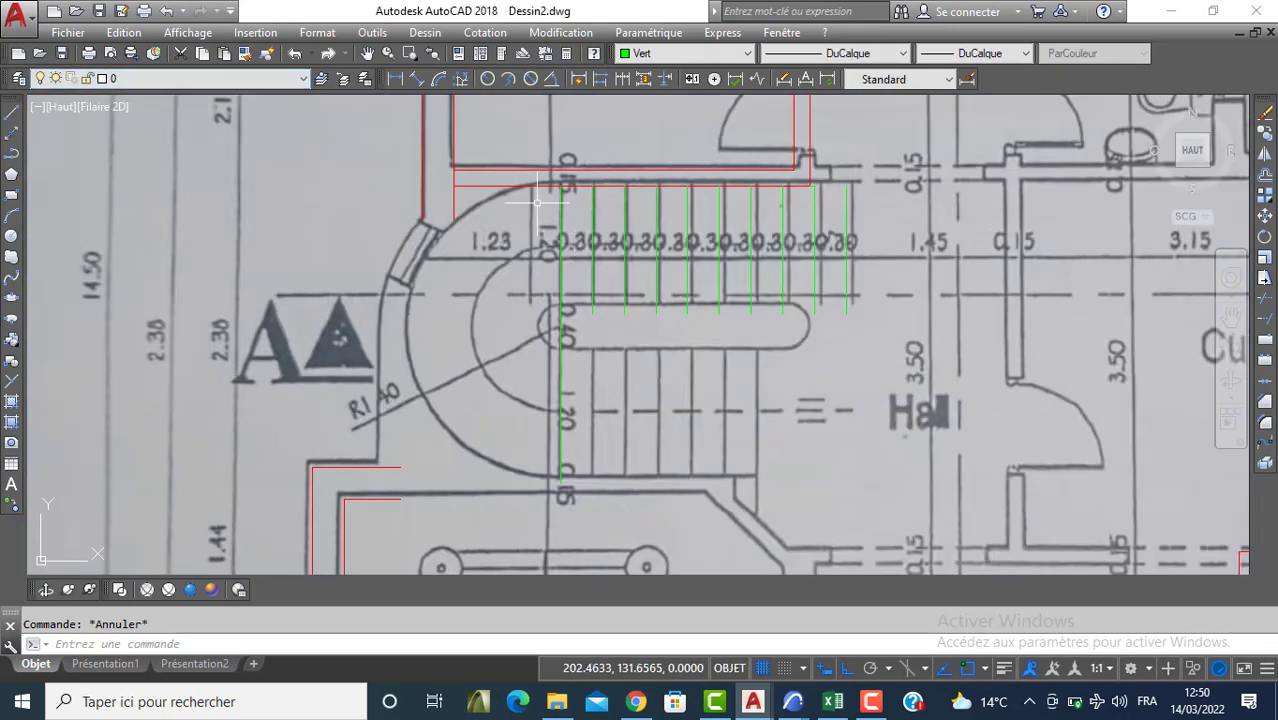
{"action": "scroll", "coordinate": [537, 203], "scroll_direction": "up", "scroll_amount": 3}
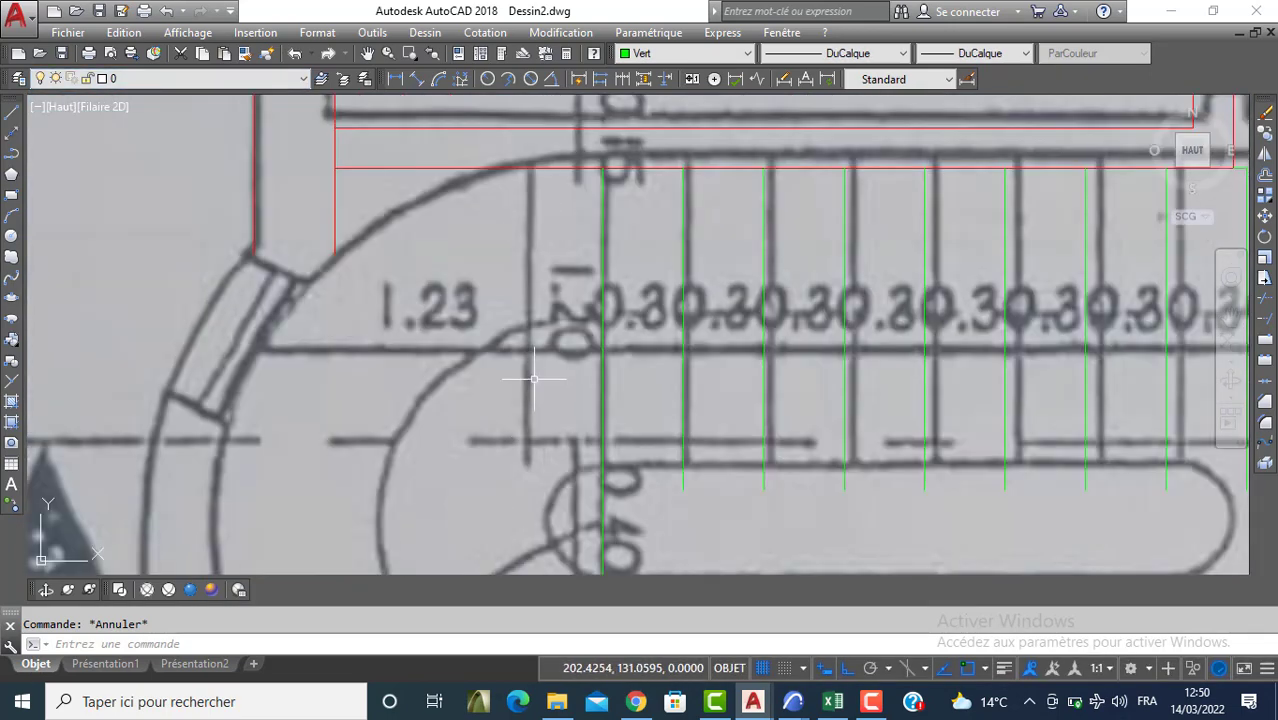
{"action": "scroll", "coordinate": [534, 379], "scroll_direction": "down", "scroll_amount": 2}
{"action": "scroll", "coordinate": [612, 395], "scroll_direction": "down", "scroll_amount": 2}
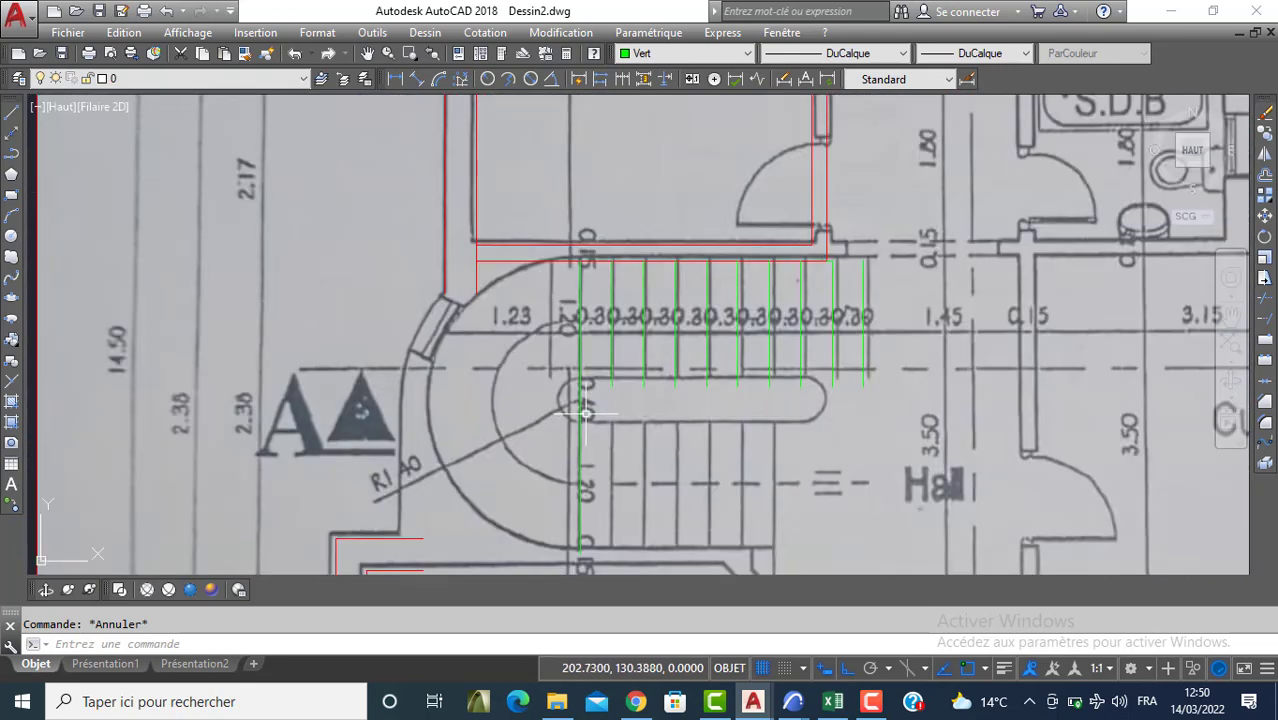
{"action": "scroll", "coordinate": [588, 420], "scroll_direction": "up", "scroll_amount": 2}
{"action": "middle_click_drag", "start_coordinate": [589, 408], "coordinate": [585, 304]}
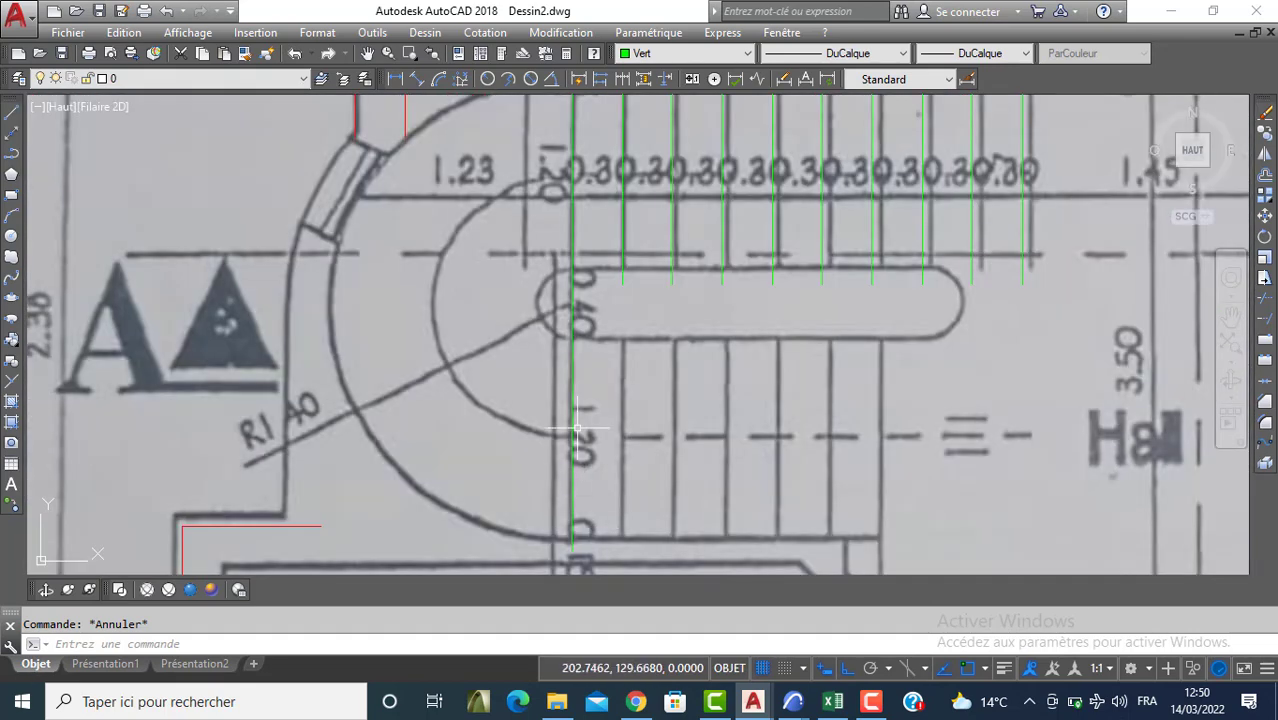
Draw a circle of radius 1.4 centred on the midpoint of the long vertical stair line
{"action": "left_click", "coordinate": [12, 240]}
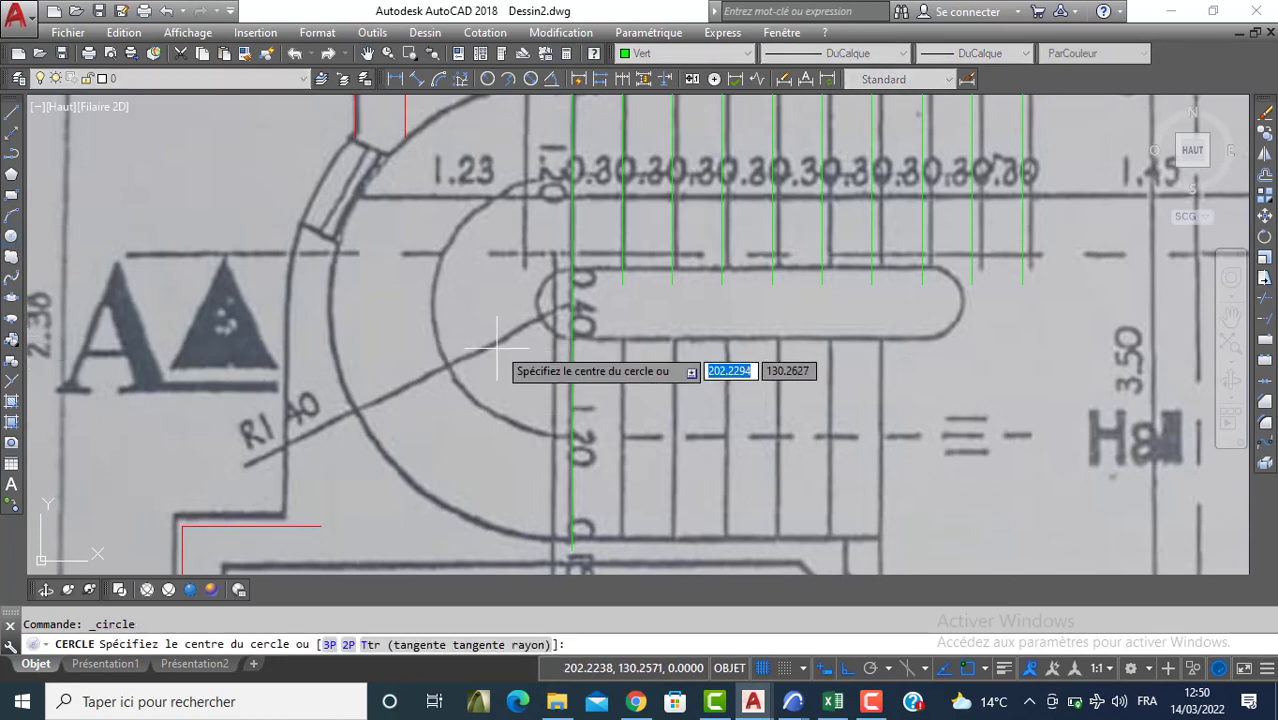
{"action": "left_click", "coordinate": [571, 316]}
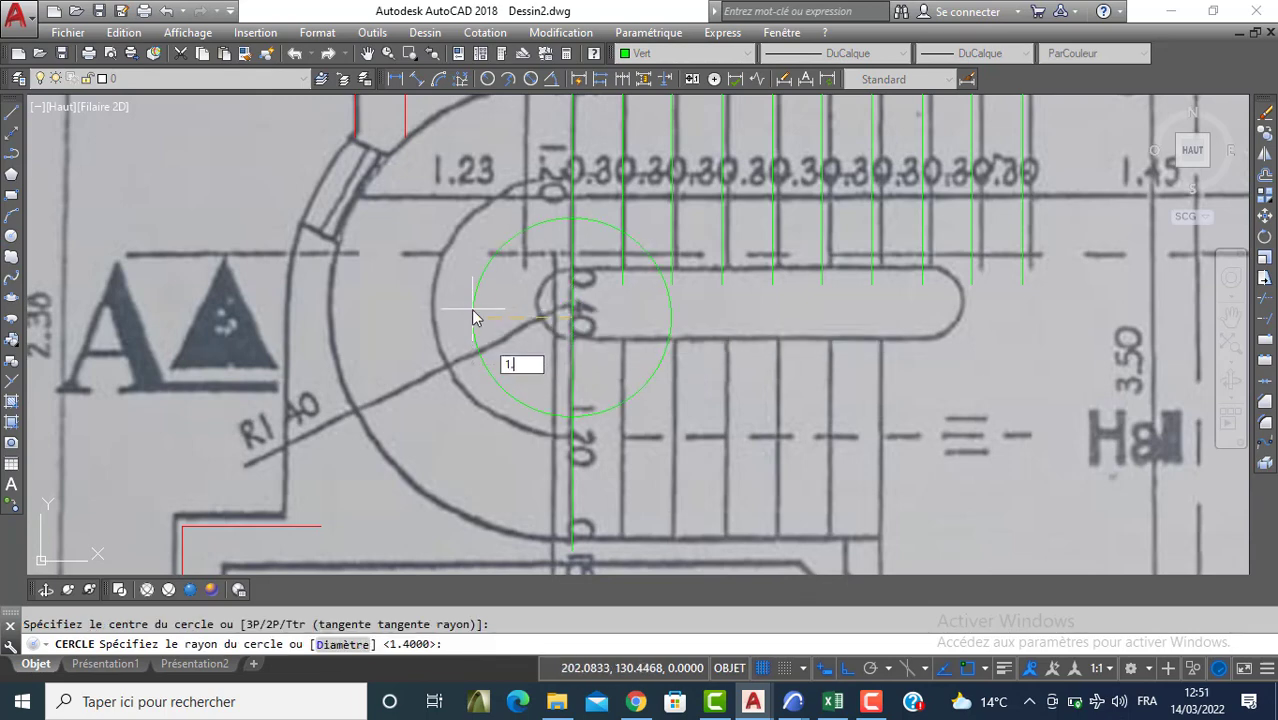
{"action": "key", "text": "Return"}
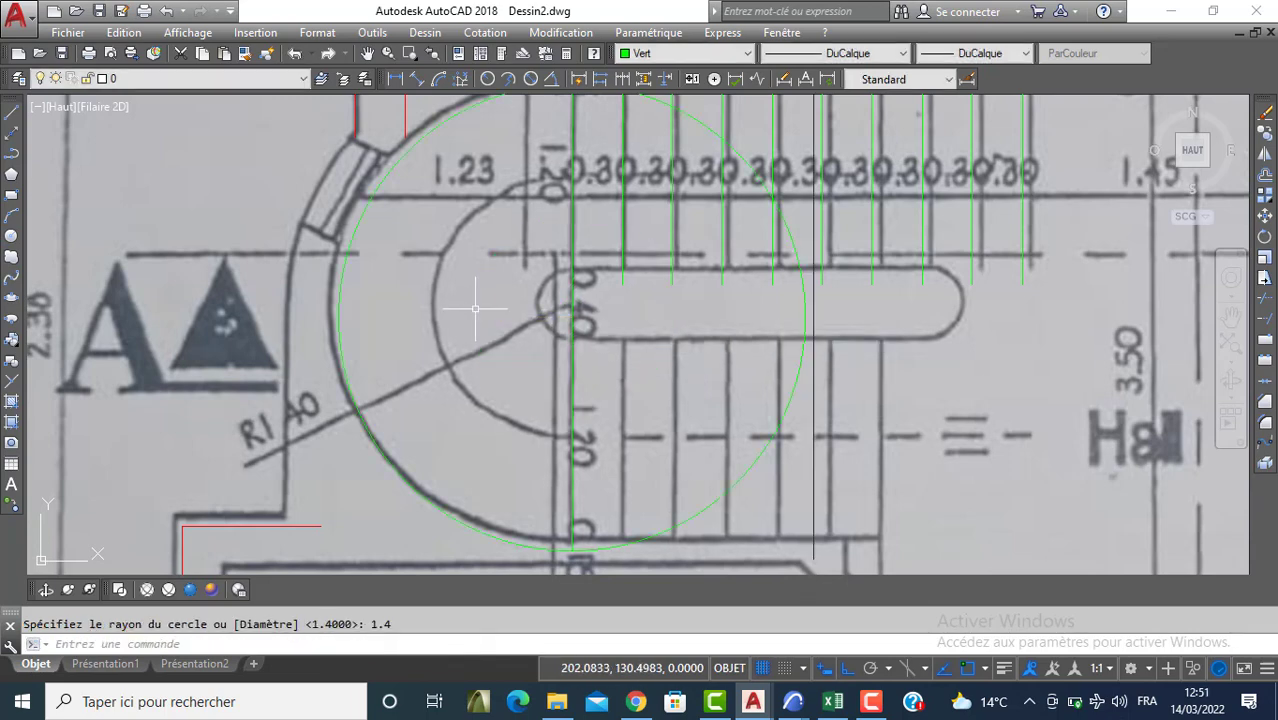
{"action": "scroll", "coordinate": [530, 340], "scroll_direction": "down", "scroll_amount": 2}
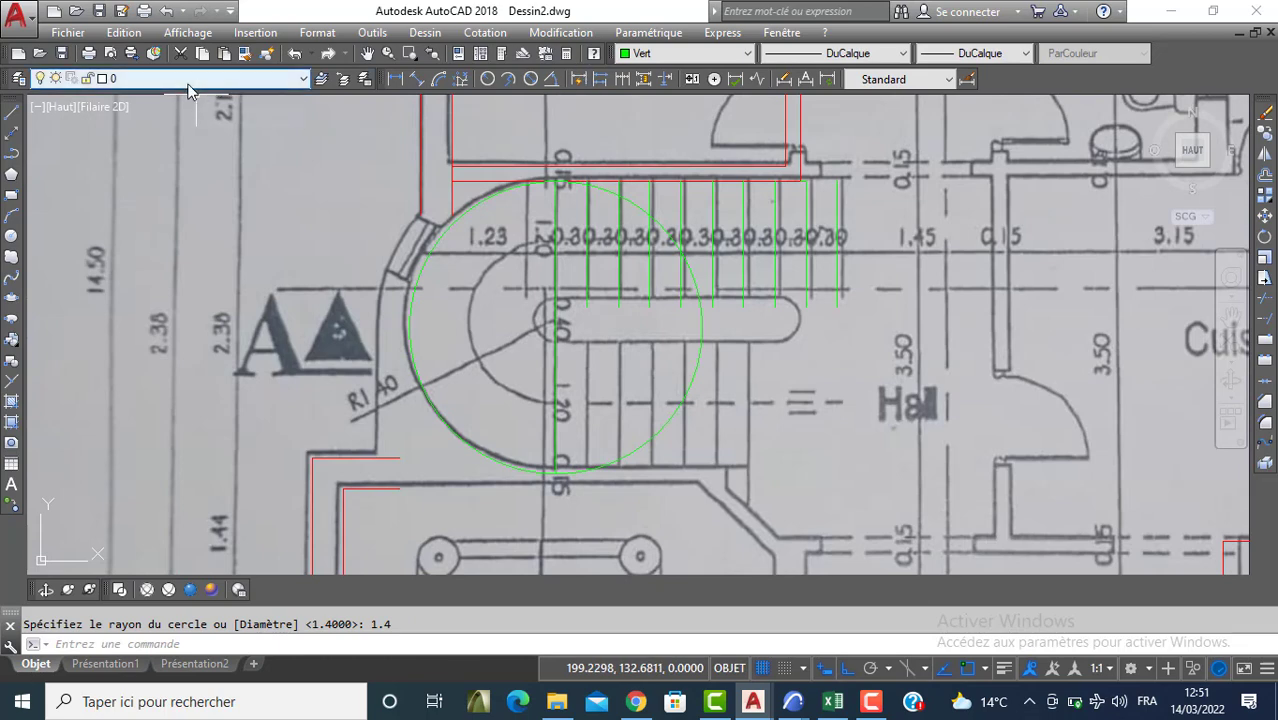
Turn off the IMAGE layer
{"action": "left_click", "coordinate": [189, 86]}
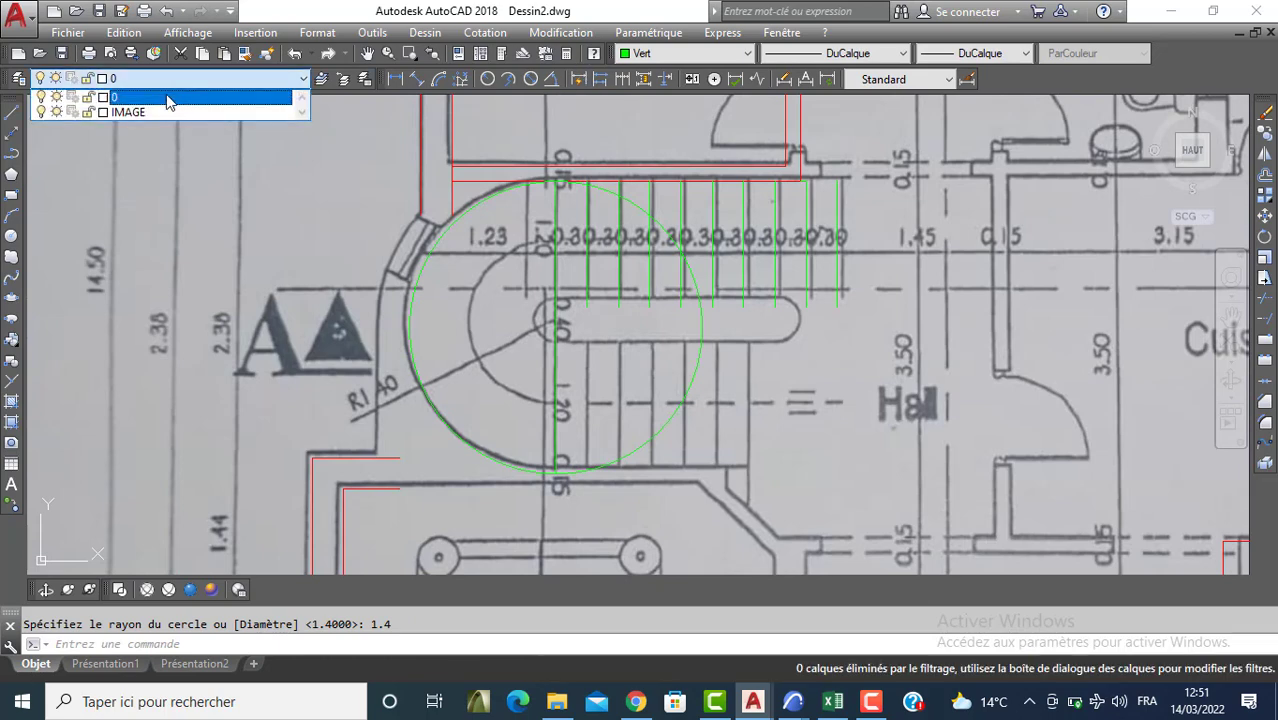
{"action": "left_click", "coordinate": [41, 112]}
{"action": "left_click", "coordinate": [122, 178]}
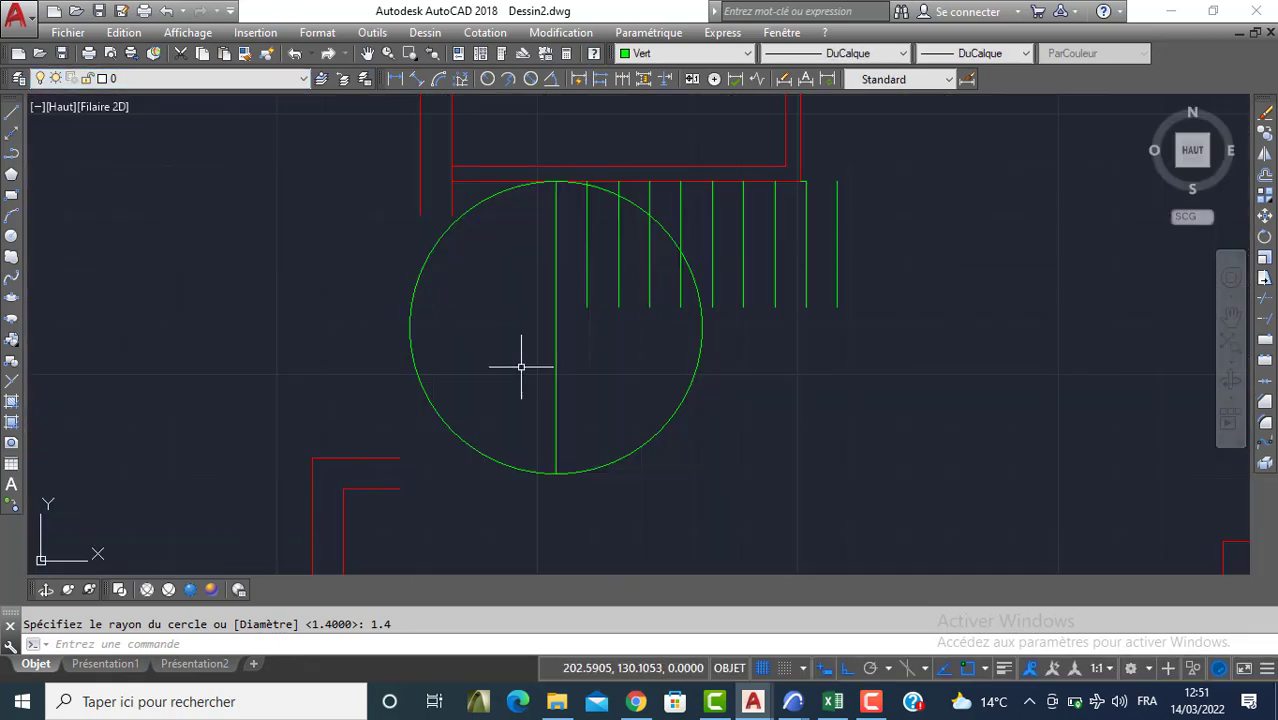
Trim the half of the circle on the stair-line side of the long vertical line and erase the leftover arc piece
{"action": "type", "text": "AJ"}
{"action": "key", "text": "Return"}
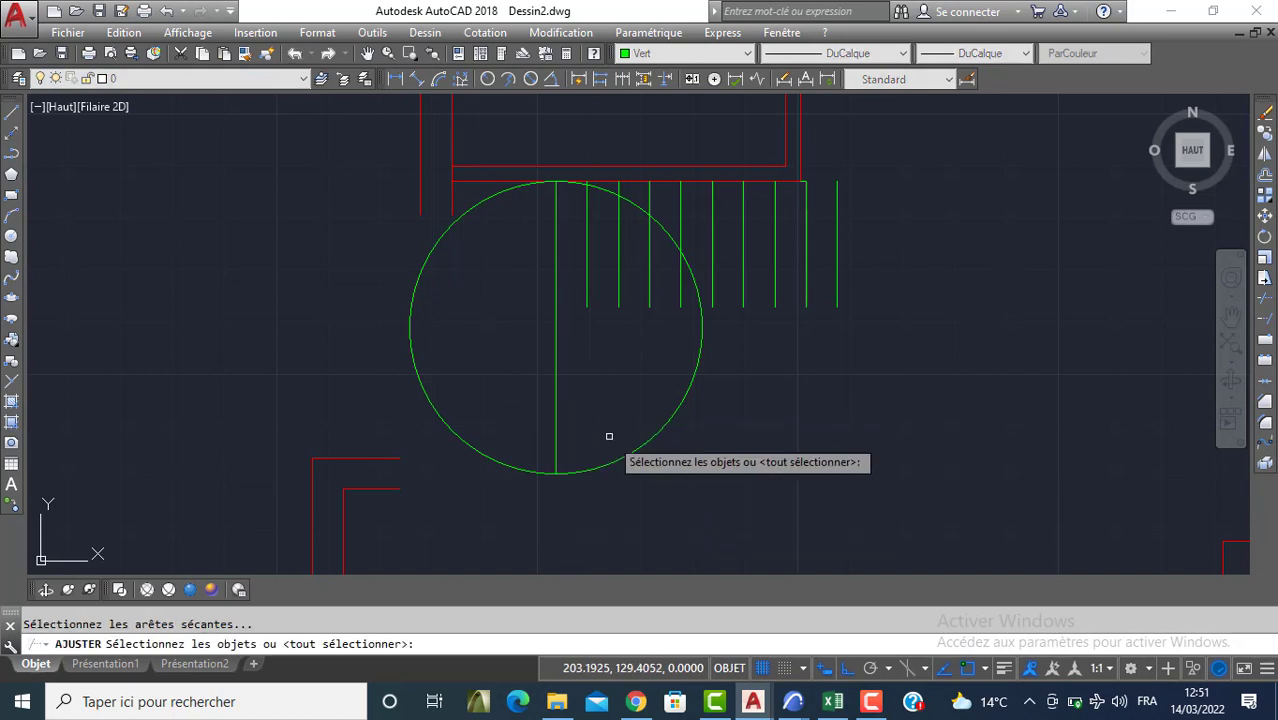
{"action": "key", "text": "Return"}
{"action": "scroll", "coordinate": [590, 210], "scroll_direction": "up", "scroll_amount": 4}
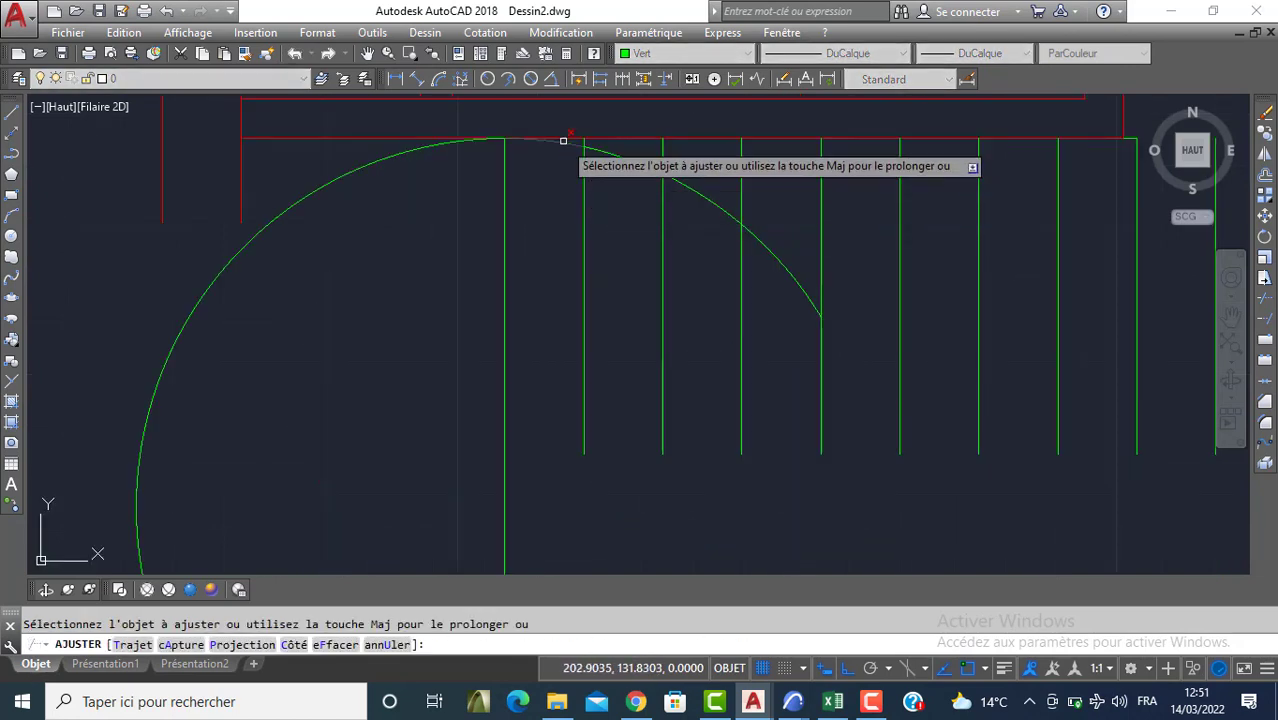
{"action": "left_click", "coordinate": [564, 146]}
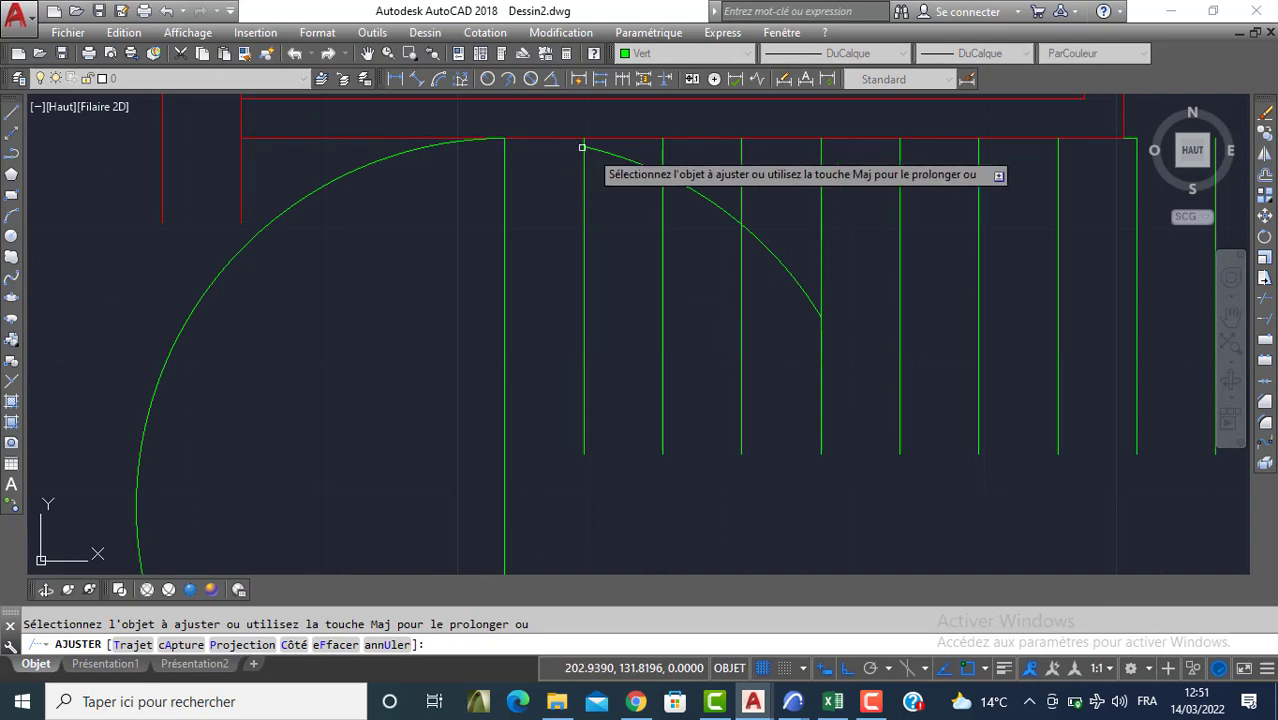
{"action": "left_click", "coordinate": [574, 152]}
{"action": "left_click", "coordinate": [612, 155]}
{"action": "key", "text": "Delete"}
{"action": "scroll", "coordinate": [560, 228], "scroll_direction": "down", "scroll_amount": 4}
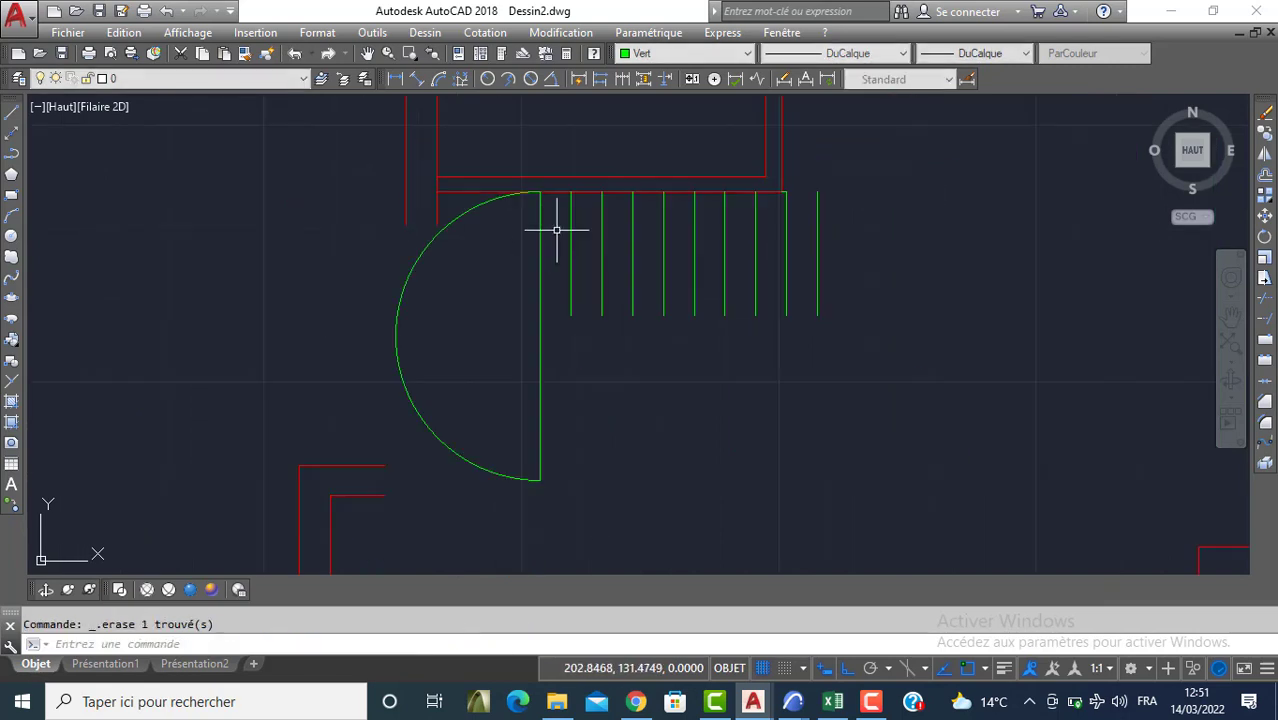
Offset the green half circle 0.3 outward
{"action": "type", "text": "EC"}
{"action": "key", "text": "Return"}
{"action": "key", "text": "Return"}
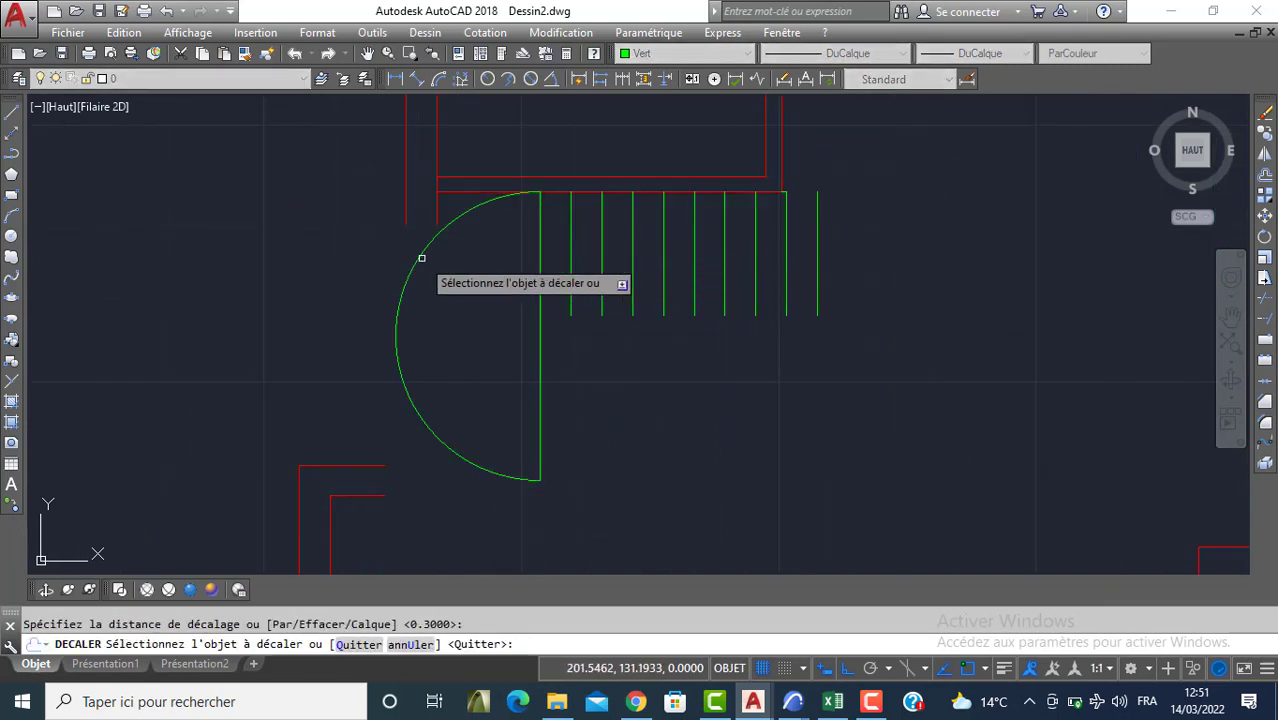
{"action": "left_click", "coordinate": [419, 258]}
{"action": "left_click", "coordinate": [342, 274]}
{"action": "key", "text": "Return"}
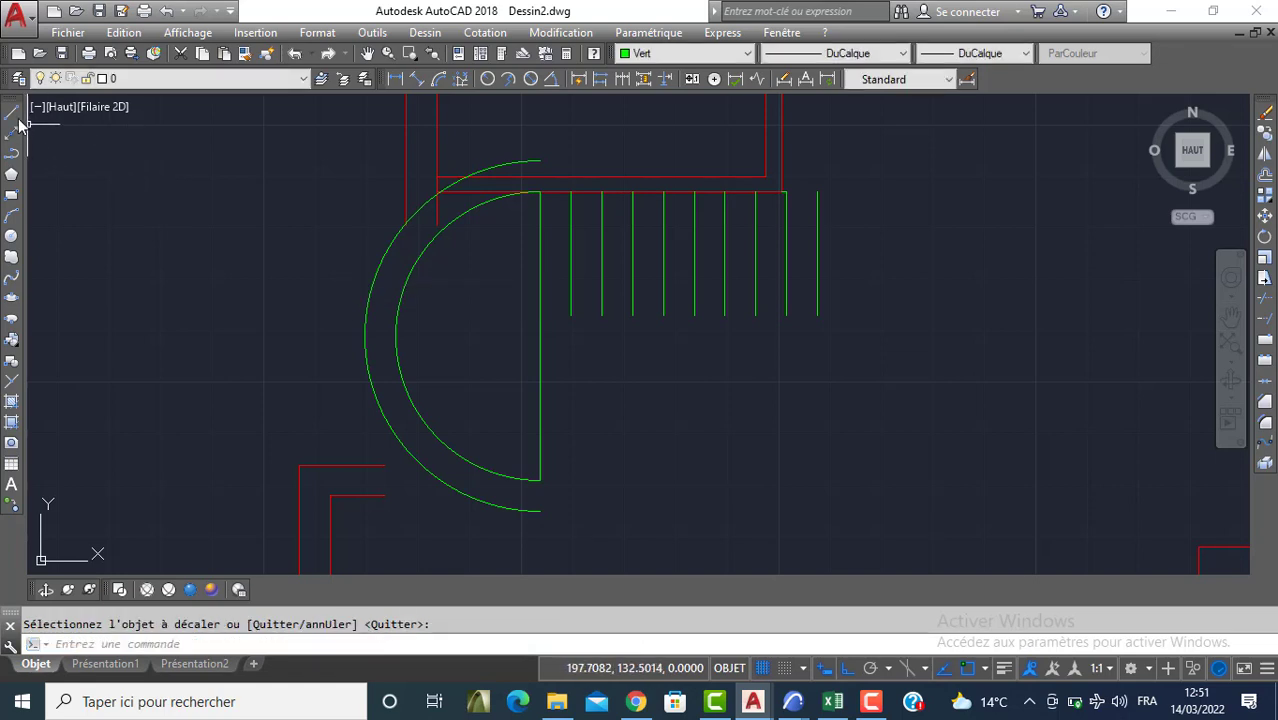
Set the drawing color to red and draw a vertical line from the outer arc's leftmost point down to the horizontal exterior wall line
{"action": "left_click", "coordinate": [656, 56]}
{"action": "left_click", "coordinate": [655, 88]}
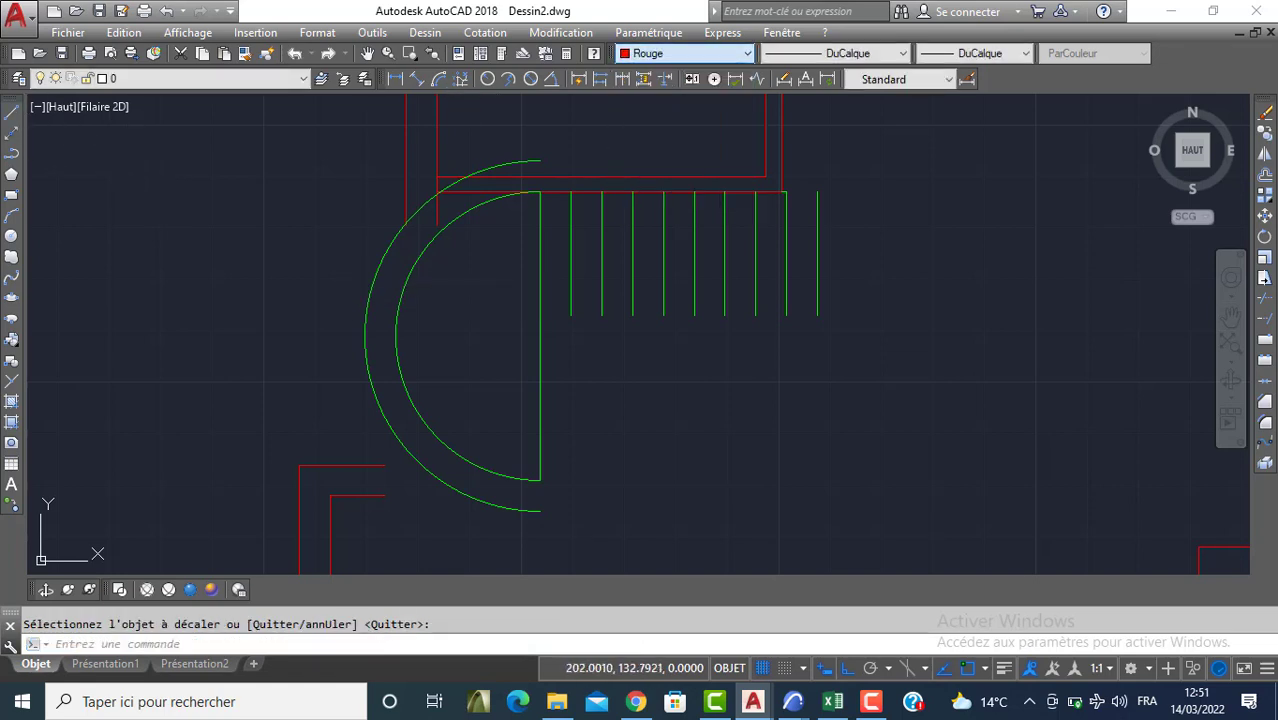
{"action": "left_click", "coordinate": [14, 115]}
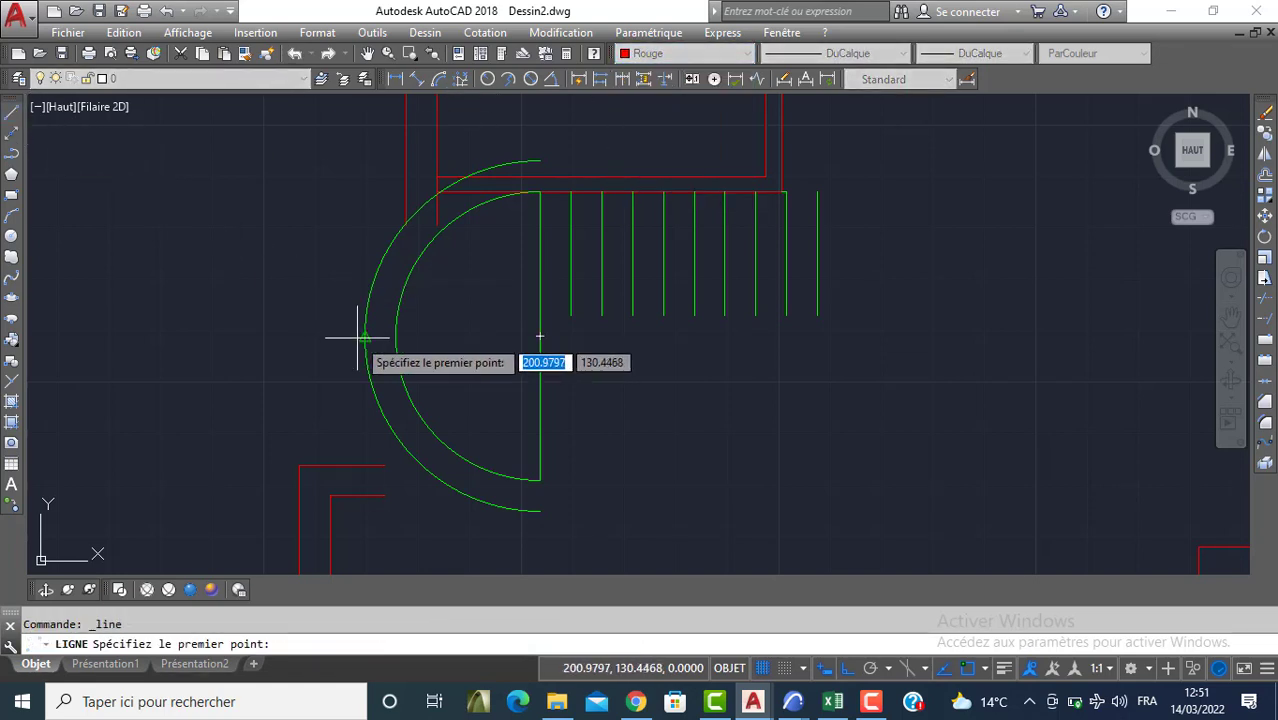
{"action": "left_click", "coordinate": [365, 337]}
{"action": "left_click", "coordinate": [365, 465]}
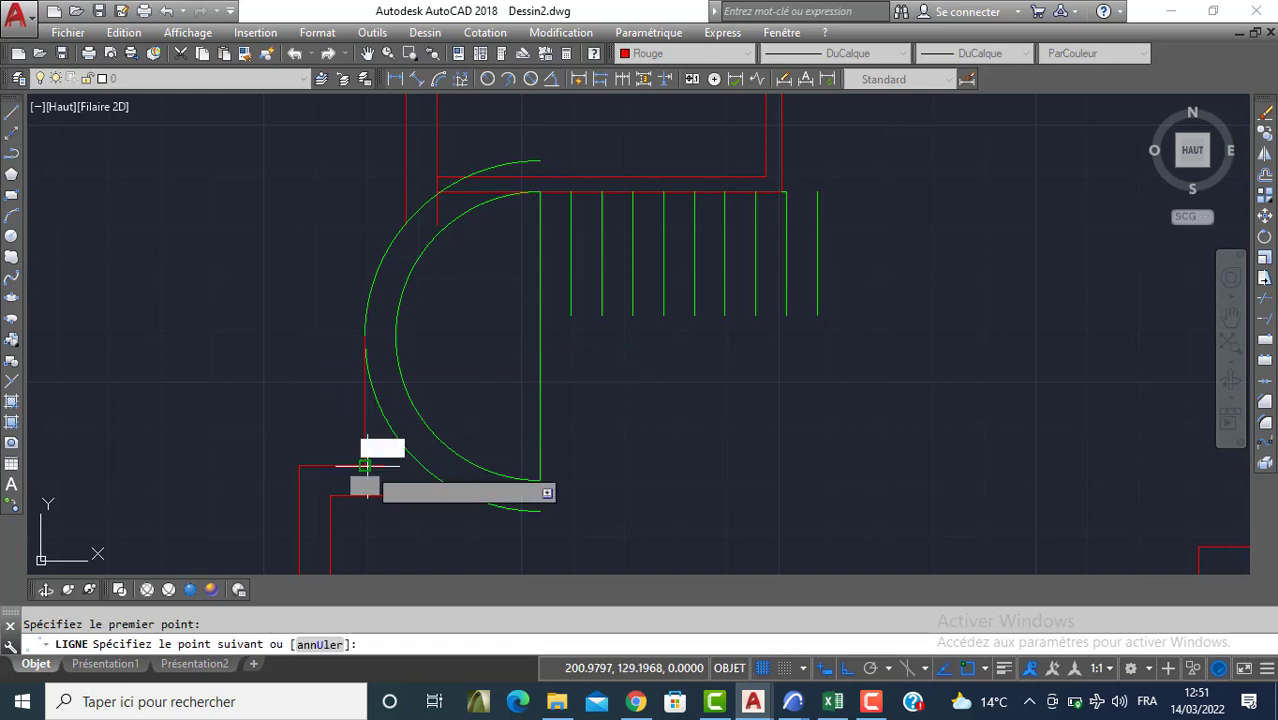
{"action": "key", "text": "Return"}
Trim the outer arc below the new red line and between the two vertical wall lines, plus the inner wall line's lower stub
{"action": "type", "text": "AJ"}
{"action": "key", "text": "Return"}
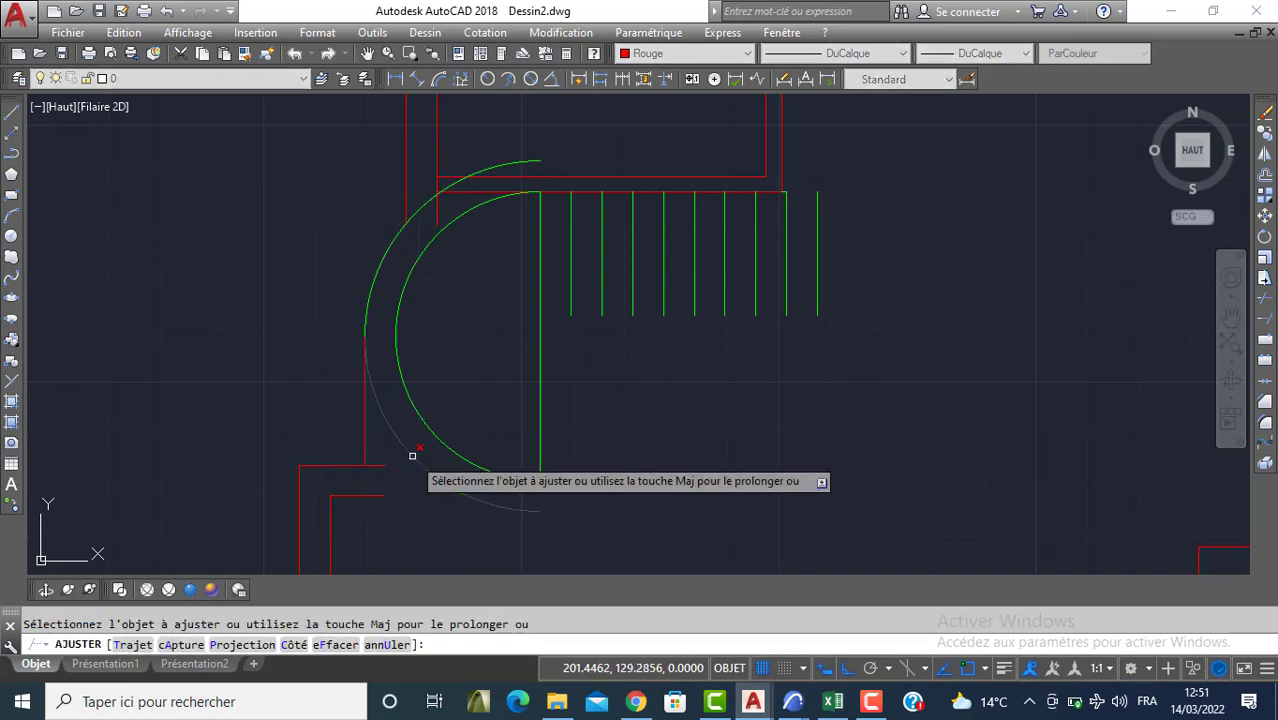
{"action": "left_click", "coordinate": [413, 450]}
{"action": "left_click", "coordinate": [417, 209]}
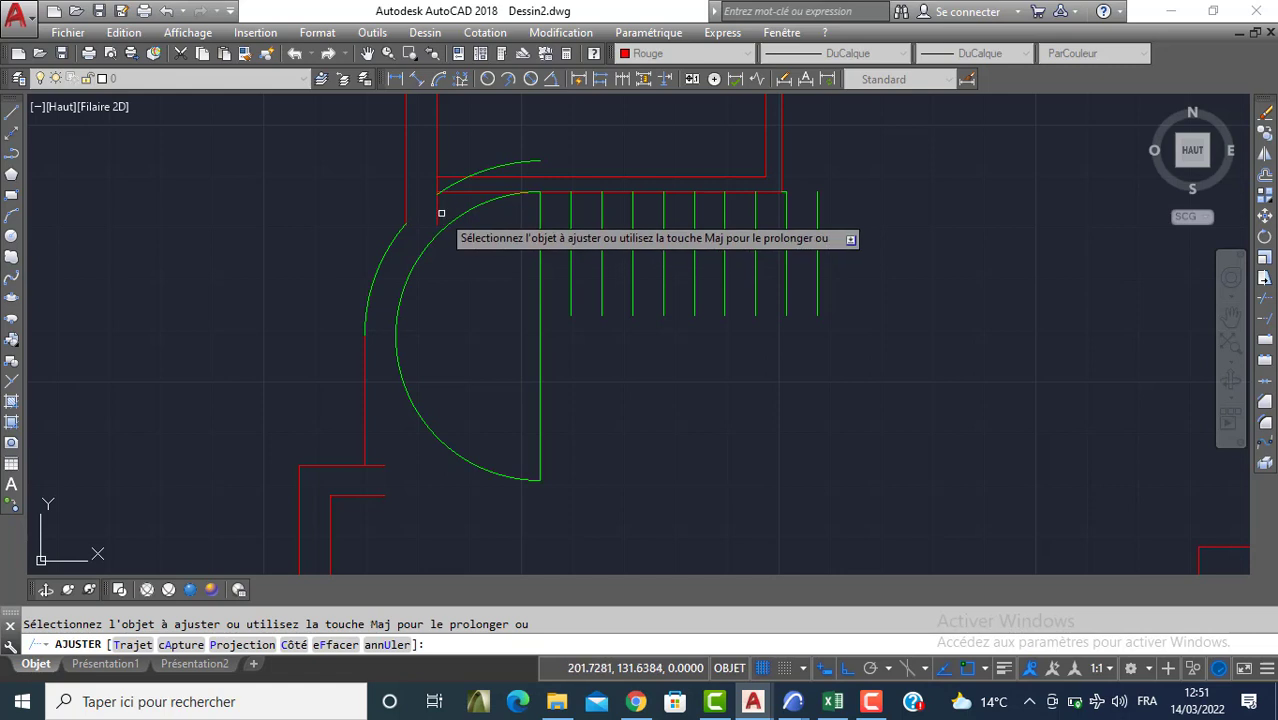
{"action": "left_click", "coordinate": [441, 214]}
{"action": "left_click", "coordinate": [430, 212]}
Trim the overlapping wall and arc pieces at the upper room's lower-left corner and erase the leftover outer arc segment
{"action": "scroll", "coordinate": [446, 197], "scroll_direction": "up", "scroll_amount": 6}
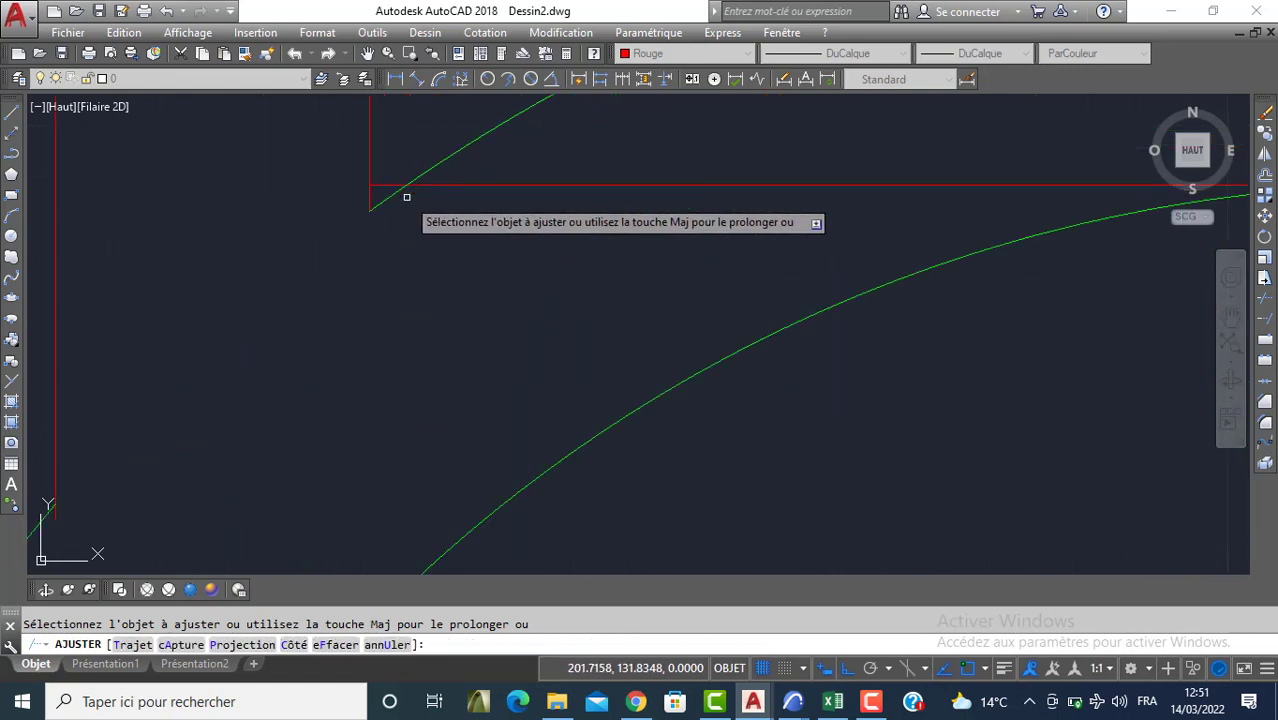
{"action": "left_click", "coordinate": [369, 204]}
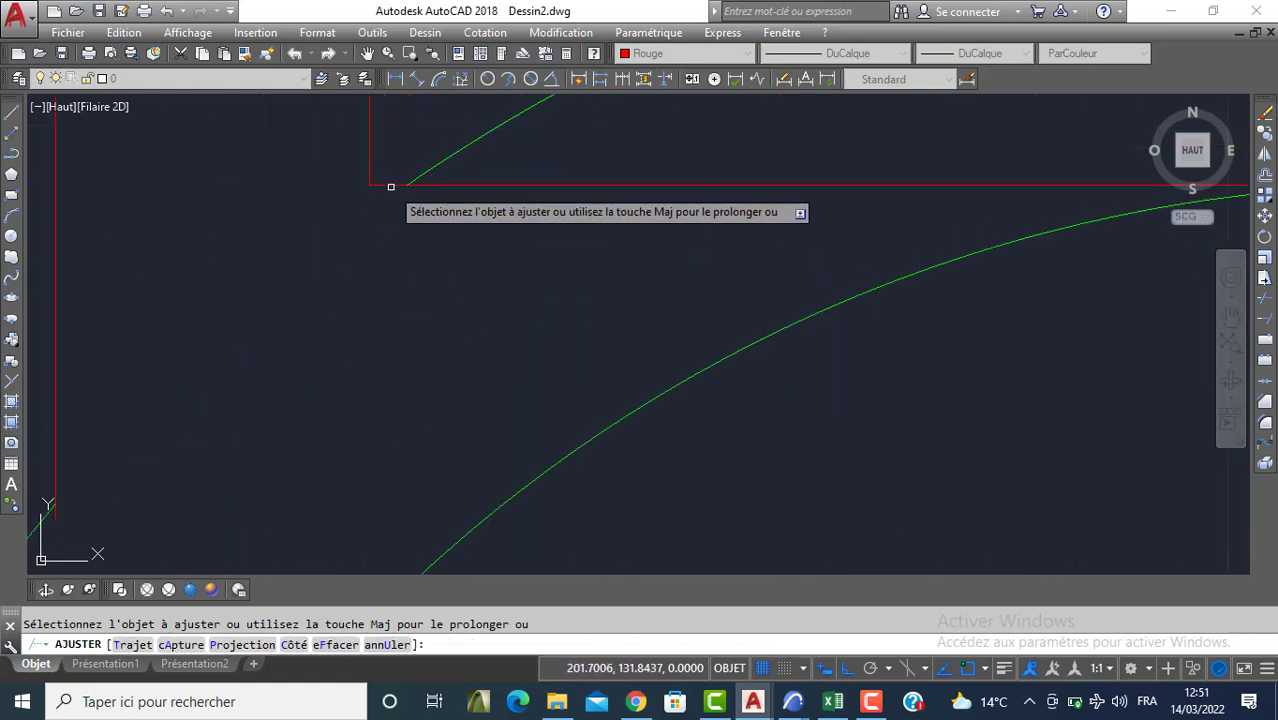
{"action": "left_click", "coordinate": [390, 187]}
{"action": "left_click", "coordinate": [434, 189]}
{"action": "left_click", "coordinate": [436, 177]}
{"action": "scroll", "coordinate": [450, 175], "scroll_direction": "down", "scroll_amount": 4}
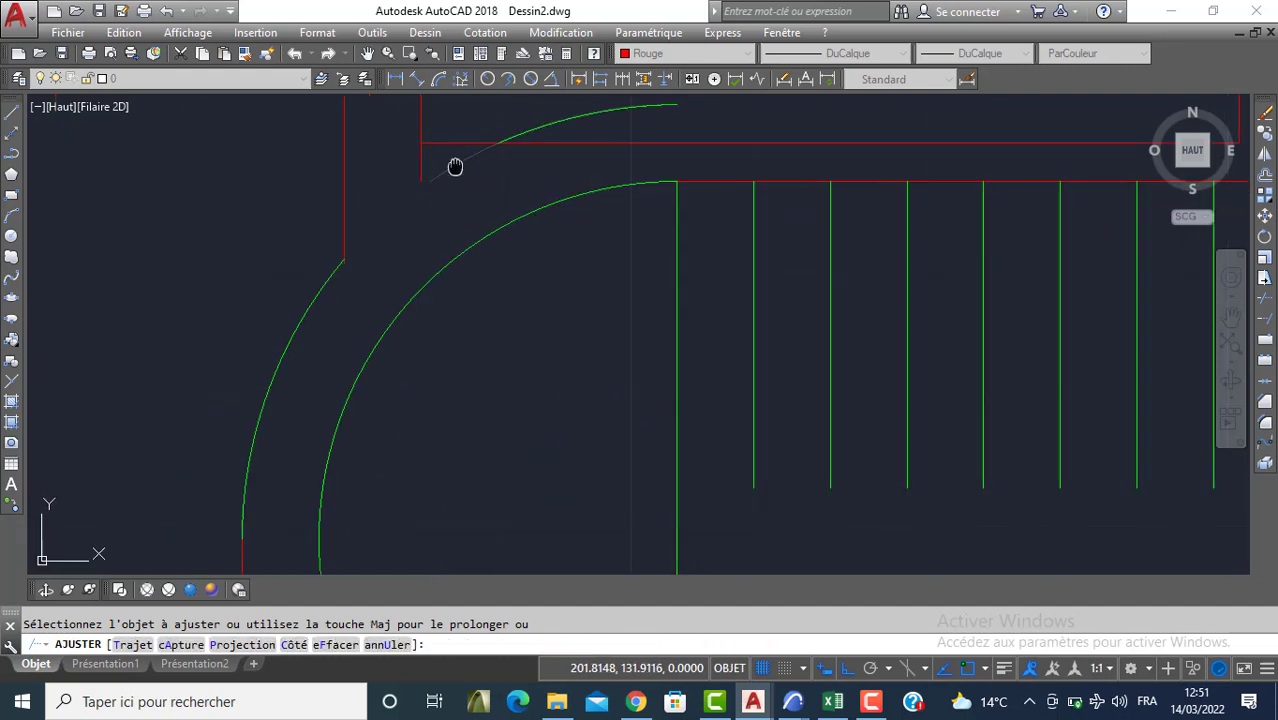
{"action": "left_click", "coordinate": [440, 218]}
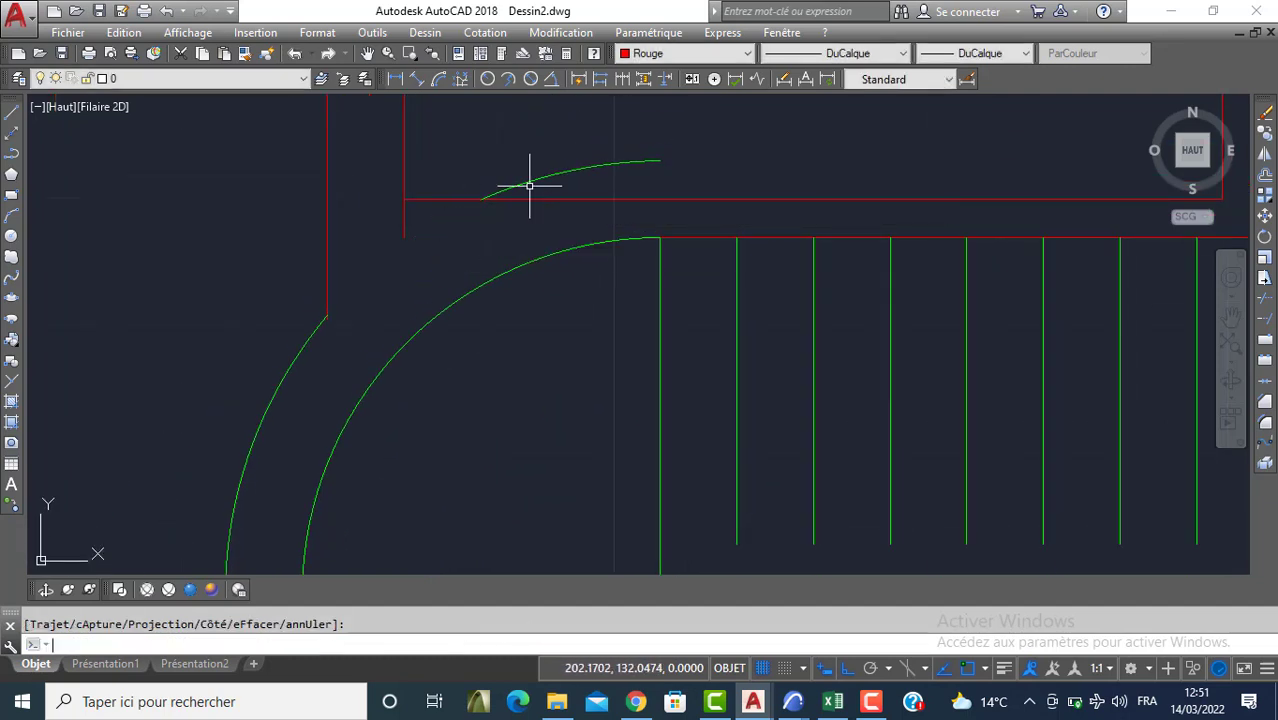
{"action": "left_click", "coordinate": [404, 220]}
{"action": "key", "text": "Return"}
{"action": "left_click", "coordinate": [577, 179]}
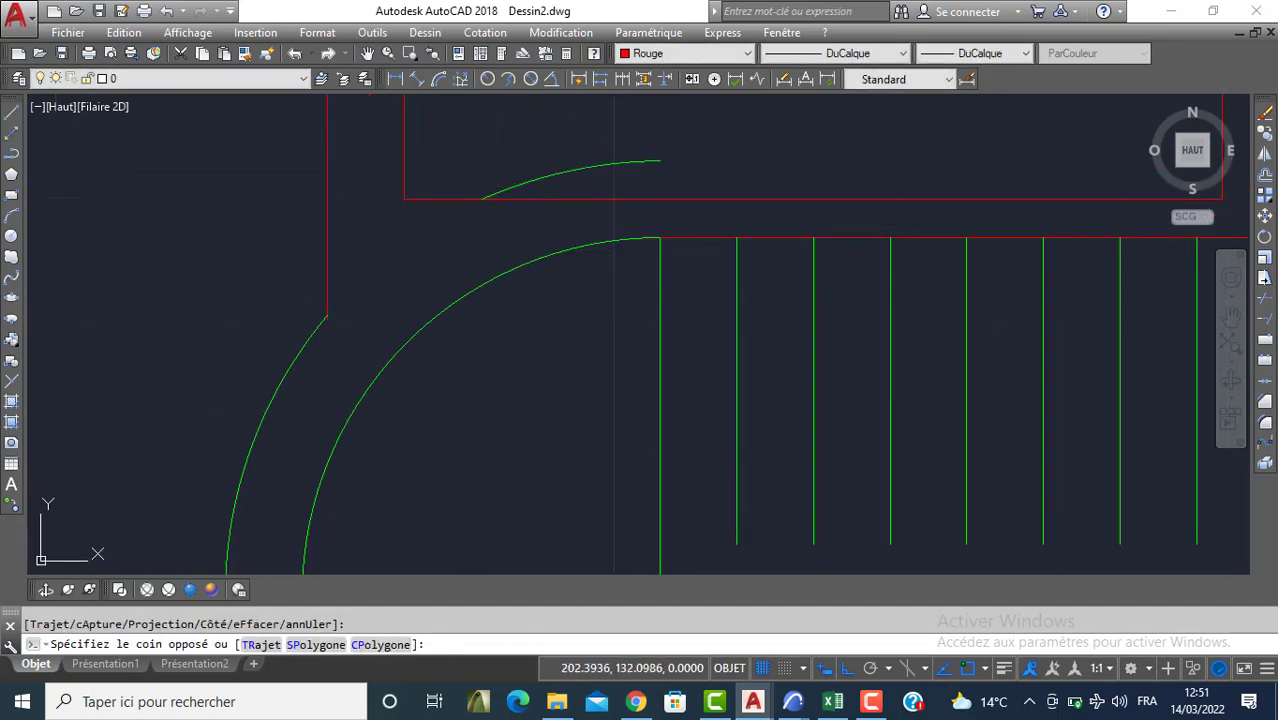
{"action": "left_click", "coordinate": [567, 166]}
{"action": "key", "text": "Delete"}
Stretch the upper end of the outer green arc to the lower endpoint of the red exterior wall line
{"action": "scroll", "coordinate": [465, 223], "scroll_direction": "down", "scroll_amount": 2}
{"action": "scroll", "coordinate": [458, 195], "scroll_direction": "up", "scroll_amount": 5}
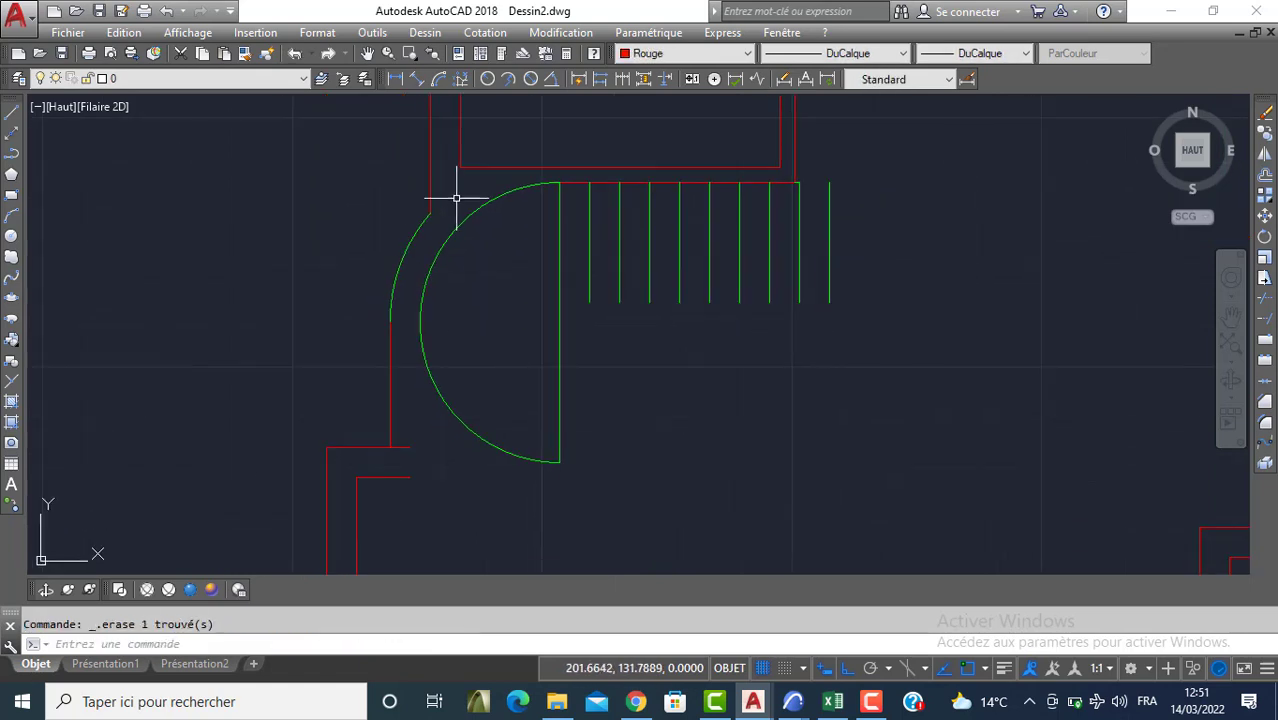
{"action": "left_click", "coordinate": [437, 241]}
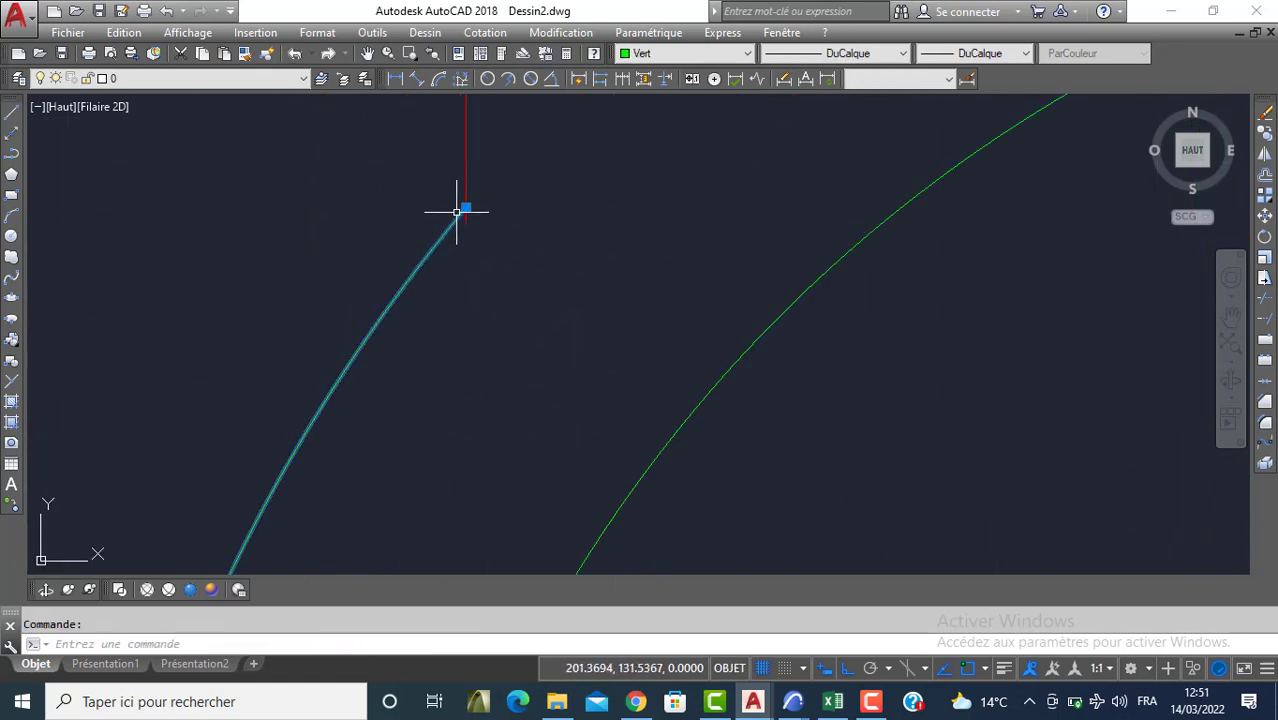
{"action": "scroll", "coordinate": [457, 212], "scroll_direction": "up", "scroll_amount": 2}
{"action": "left_click", "coordinate": [458, 210]}
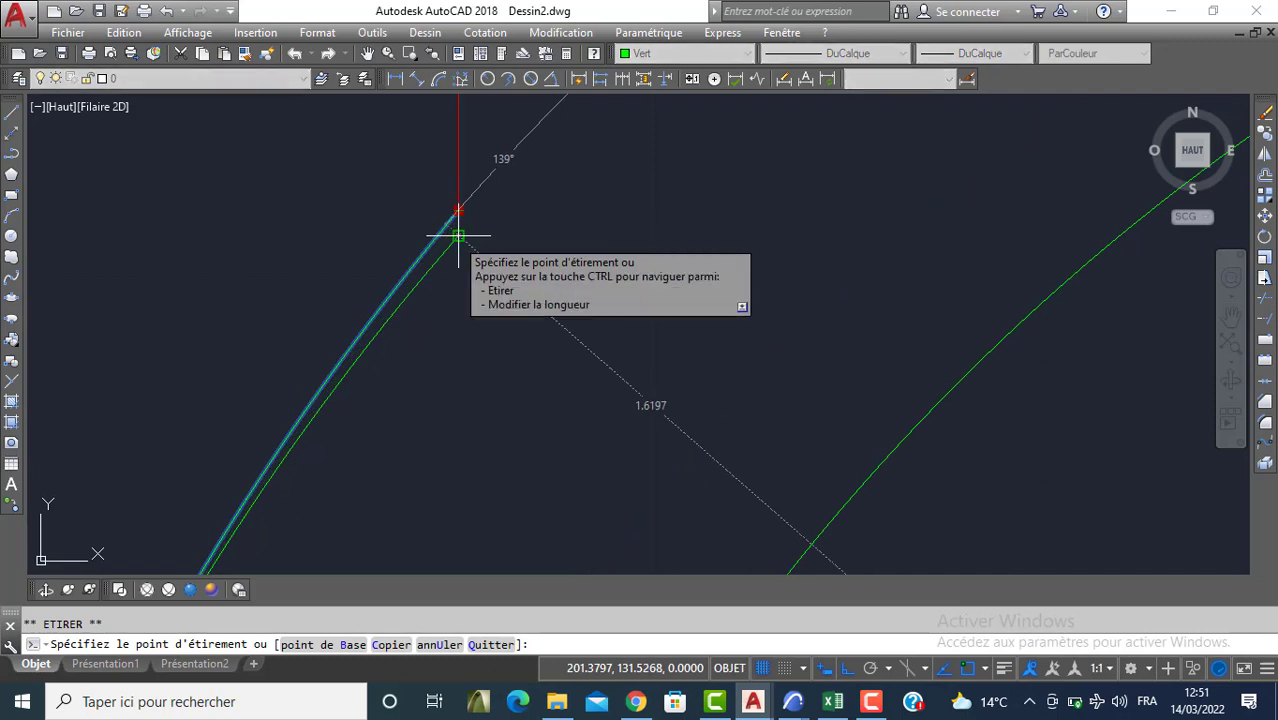
{"action": "scroll", "coordinate": [447, 258], "scroll_direction": "down", "scroll_amount": 2}
{"action": "scroll", "coordinate": [447, 258], "scroll_direction": "down", "scroll_amount": 3}
{"action": "key", "text": "Escape"}
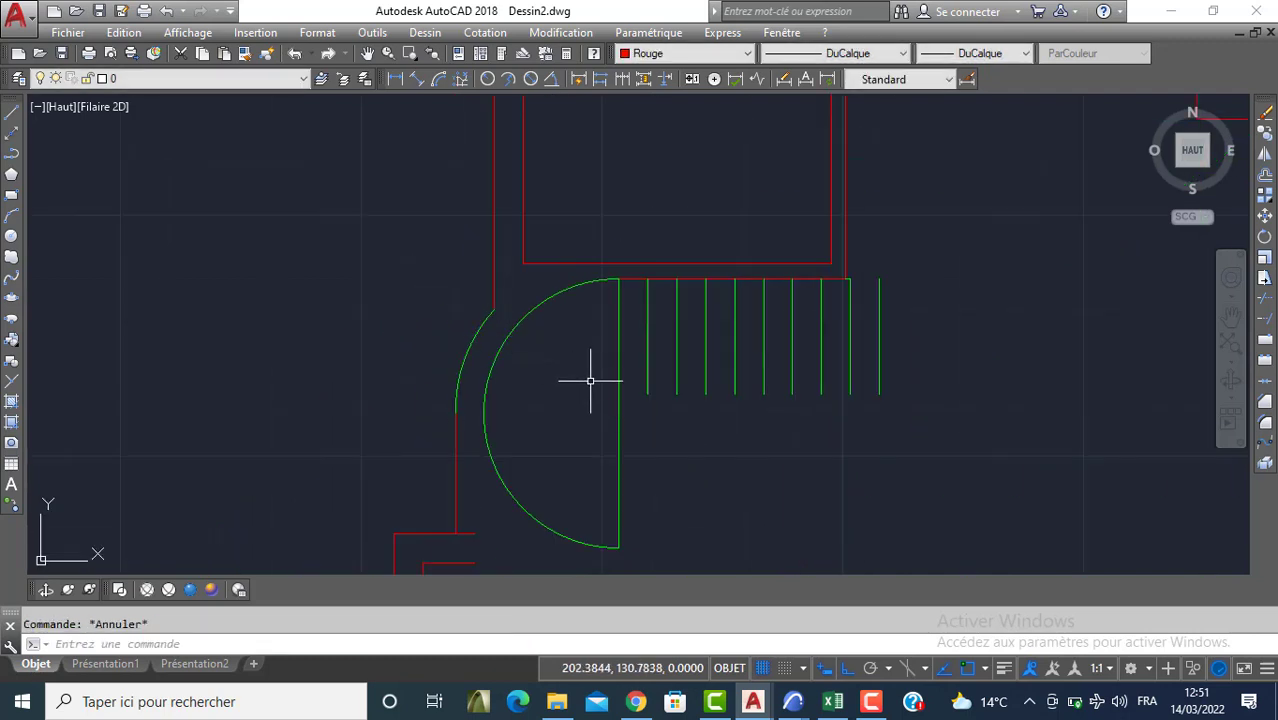
Draw a red vertical line 0.15 long downward from the lower end of the green half circle
{"action": "scroll", "coordinate": [571, 323], "scroll_direction": "down", "scroll_amount": 1}
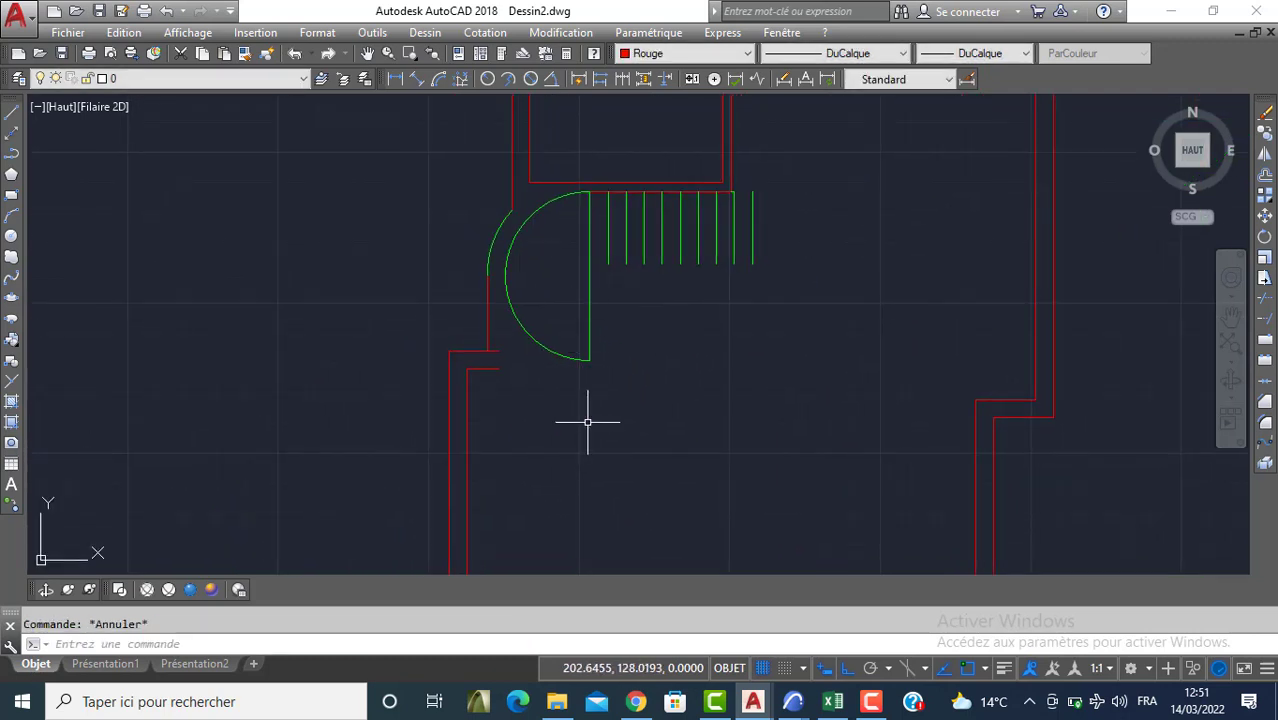
{"action": "type", "text": "L"}
{"action": "key", "text": "Return"}
{"action": "left_click", "coordinate": [589, 358]}
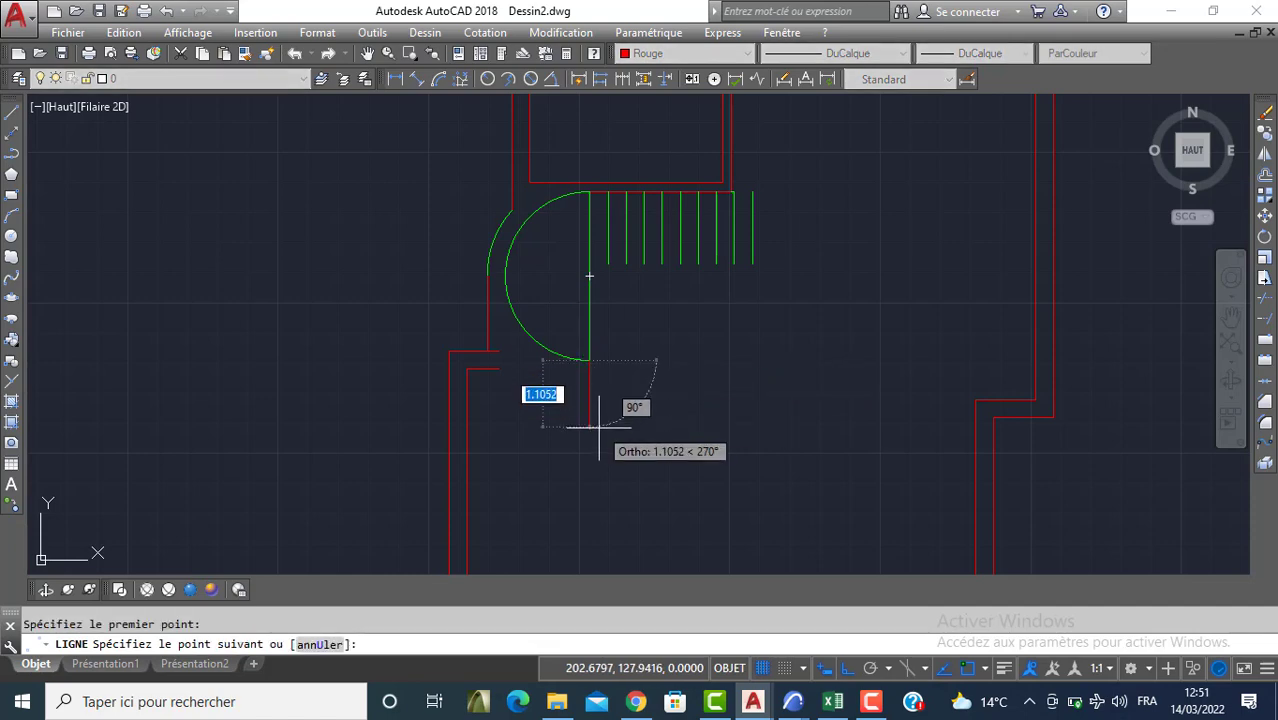
{"action": "type", "text": "0.15"}
{"action": "key", "text": "Return"}
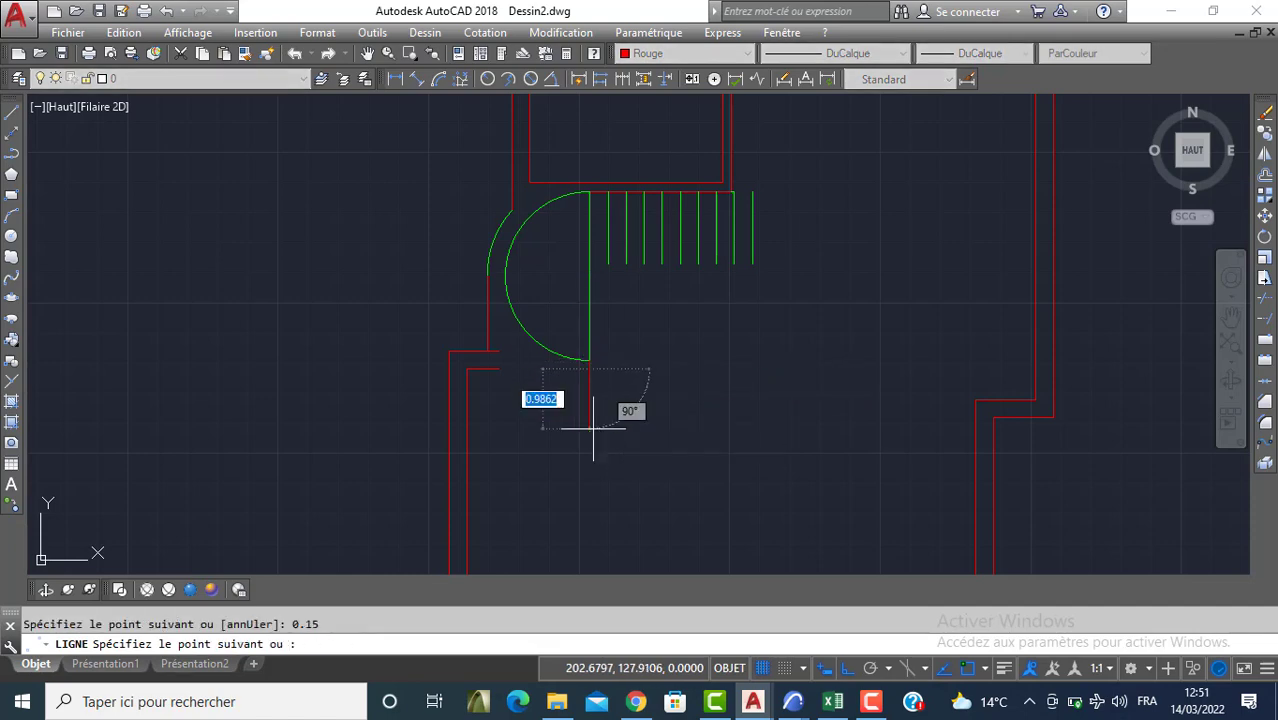
{"action": "key", "text": "Return"}
Extend the inner horizontal wall line below the staircase to the short red vertical line
{"action": "type", "text": "PR"}
{"action": "key", "text": "Return"}
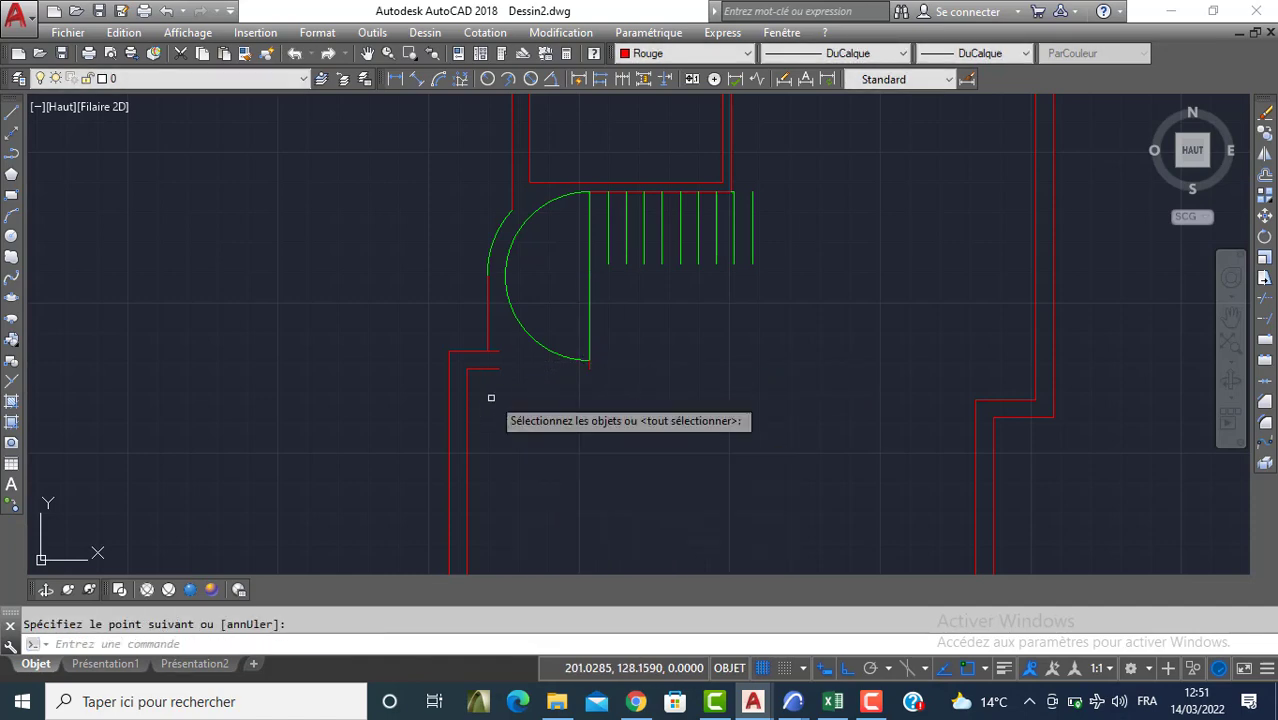
{"action": "key", "text": "Return"}
{"action": "left_click", "coordinate": [560, 369]}
{"action": "key", "text": "Return"}
{"action": "scroll", "coordinate": [616, 360], "scroll_direction": "up", "scroll_amount": 8}
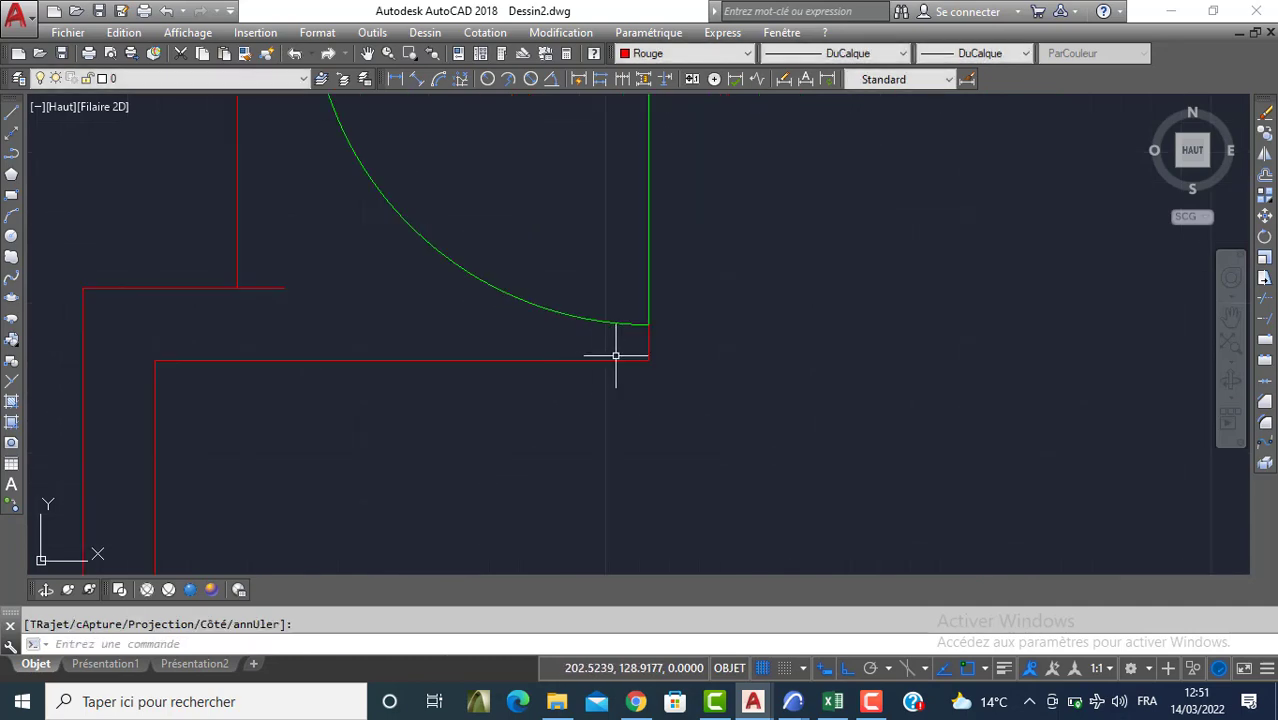
Trim the stub of the outer horizontal wall line that extends past the red vertical line beside the staircase
{"action": "scroll", "coordinate": [605, 392], "scroll_direction": "down", "scroll_amount": 6}
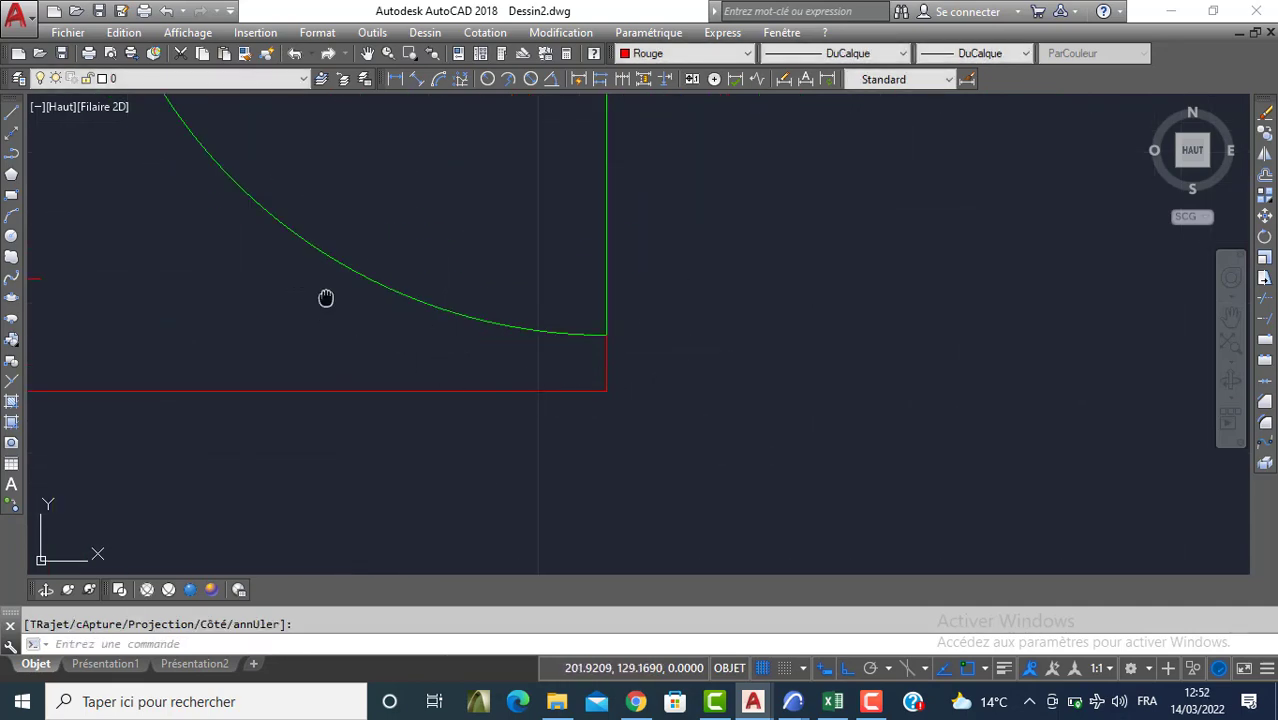
{"action": "middle_click_drag", "start_coordinate": [326, 298], "coordinate": [351, 327]}
{"action": "scroll", "coordinate": [351, 327], "scroll_direction": "down", "scroll_amount": 4}
{"action": "middle_click_drag", "start_coordinate": [241, 325], "coordinate": [308, 356]}
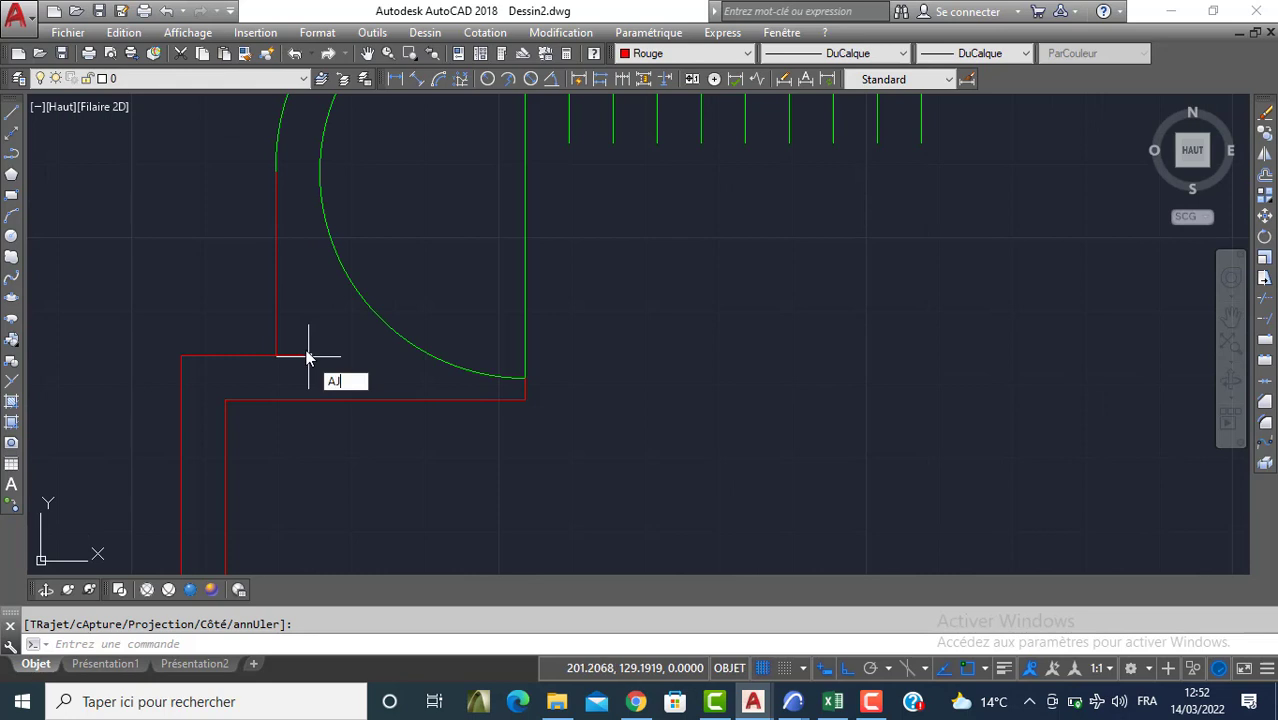
{"action": "key", "text": "Return"}
{"action": "key", "text": "Return"}
{"action": "left_click", "coordinate": [292, 342]}
{"action": "left_click", "coordinate": [294, 359]}
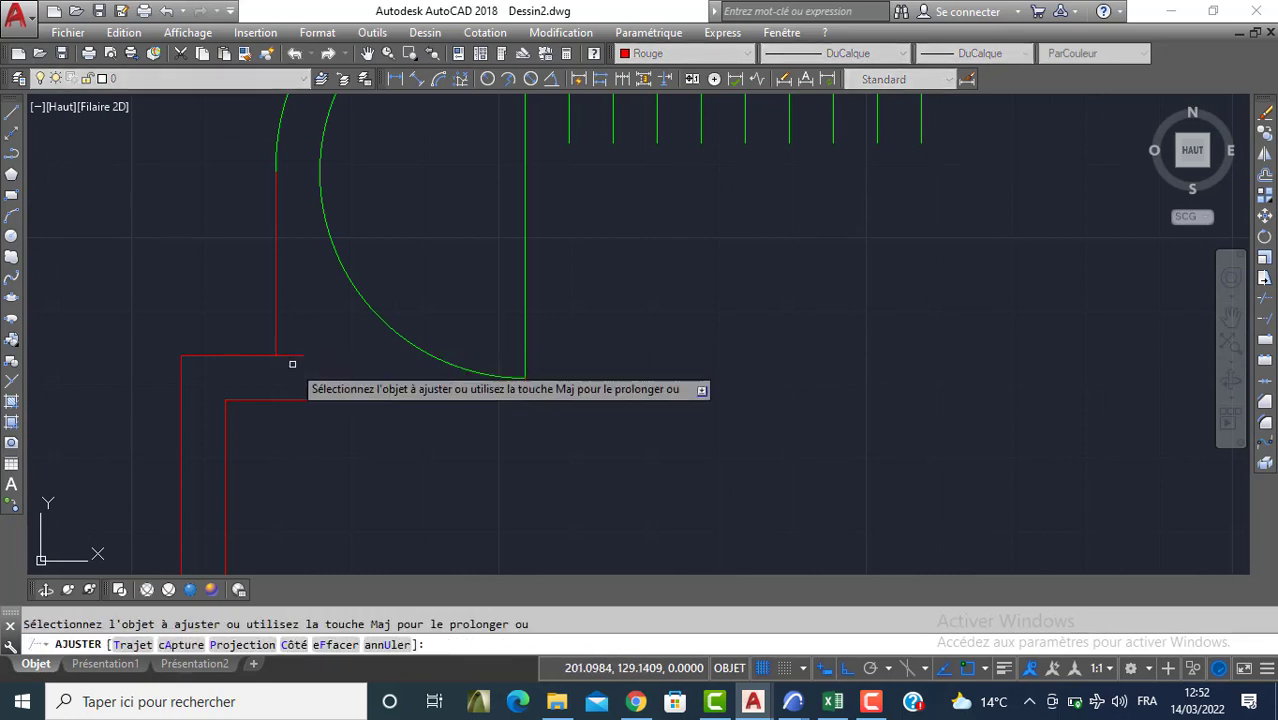
{"action": "left_click", "coordinate": [291, 350]}
{"action": "left_click", "coordinate": [291, 357]}
{"action": "key", "text": "Return"}
Turn the IMAGE layer back on to compare the whole redrawn outline with the plan image
{"action": "scroll", "coordinate": [306, 335], "scroll_direction": "down", "scroll_amount": 6}
{"action": "scroll", "coordinate": [560, 347], "scroll_direction": "down", "scroll_amount": 2}
{"action": "middle_click_drag", "start_coordinate": [578, 328], "coordinate": [602, 301]}
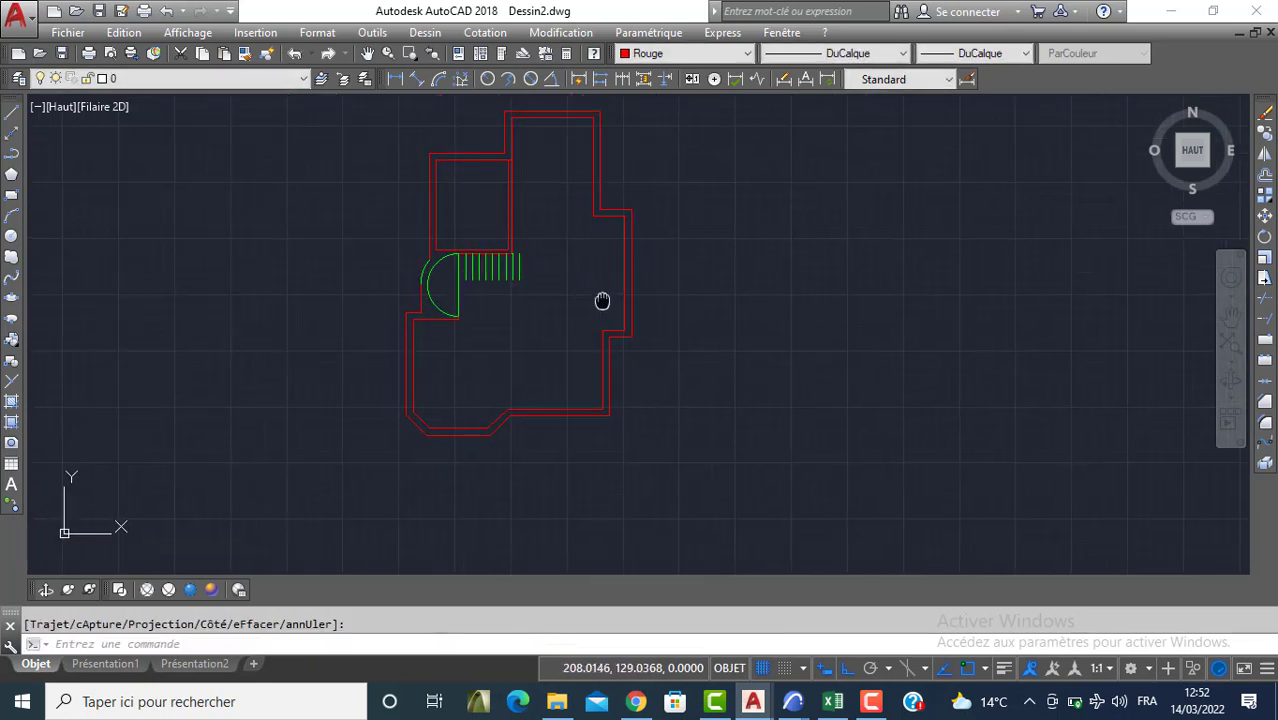
{"action": "scroll", "coordinate": [569, 347], "scroll_direction": "up", "scroll_amount": 2}
{"action": "middle_click_drag", "start_coordinate": [571, 230], "coordinate": [600, 348]}
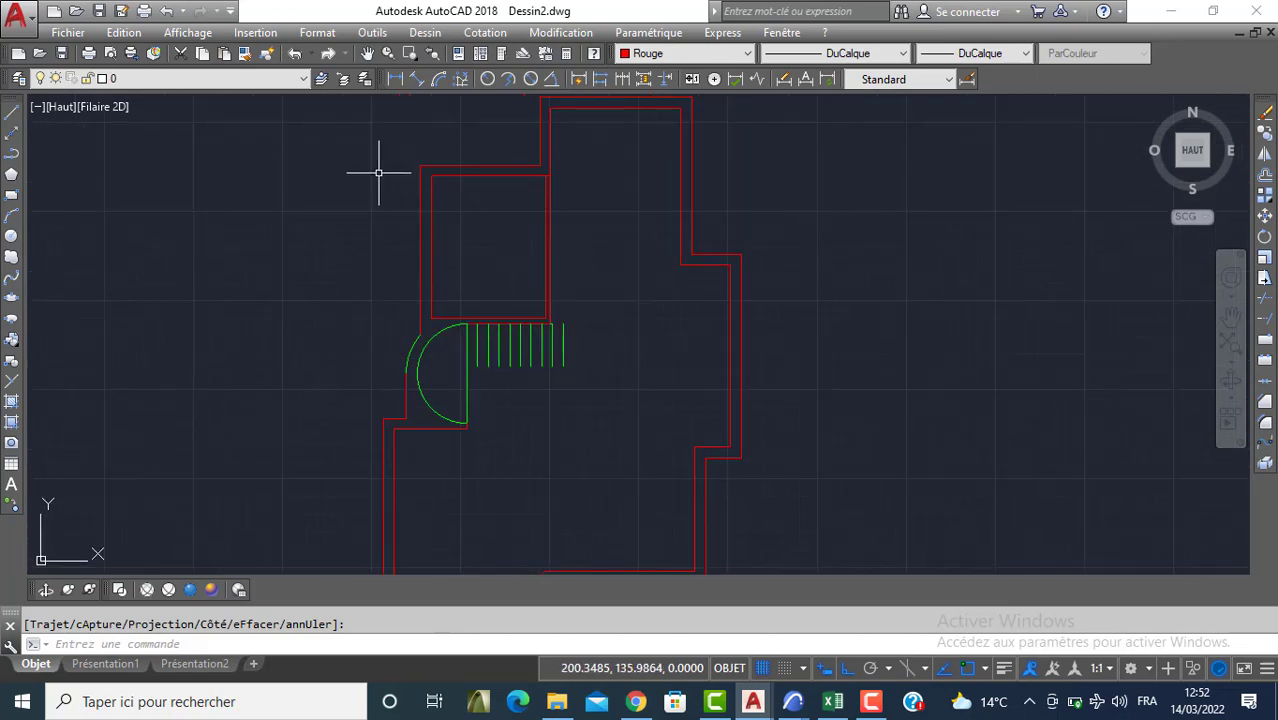
{"action": "left_click", "coordinate": [183, 79]}
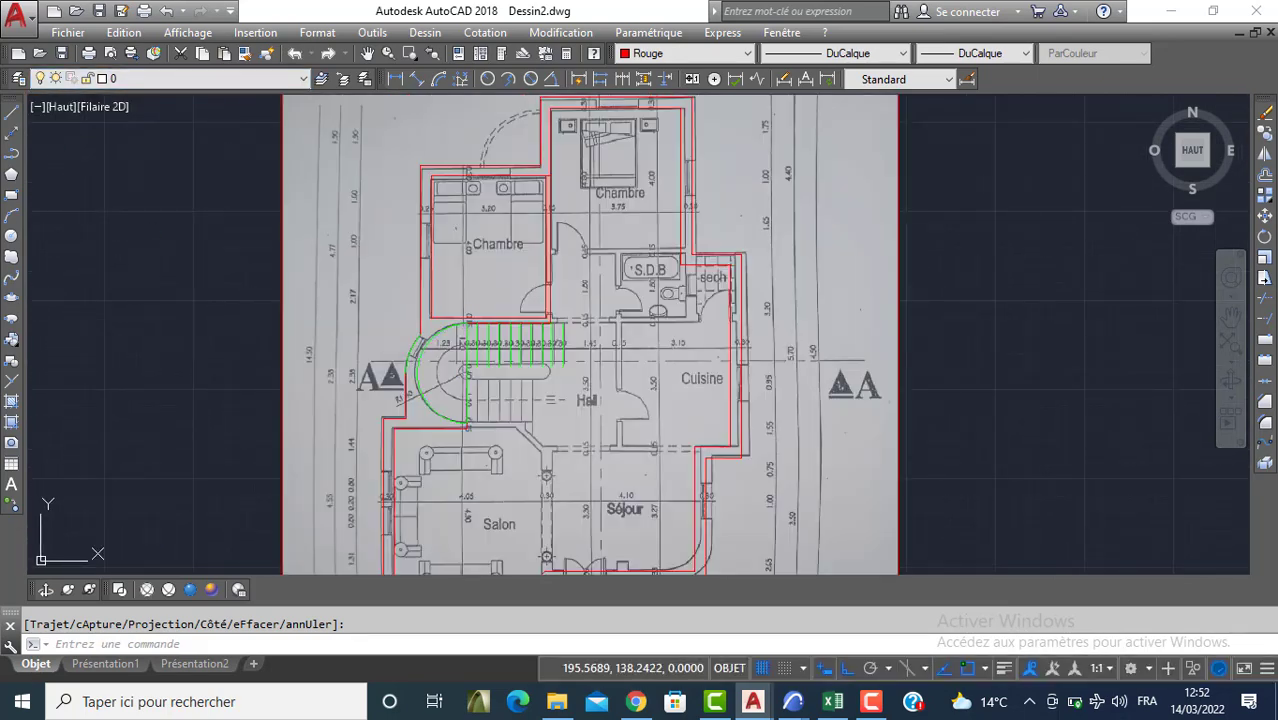
Try to change the inner and outer staircase arcs from green to red
{"action": "left_click", "coordinate": [420, 351]}
{"action": "key", "text": "Escape"}
{"action": "left_click", "coordinate": [409, 348]}
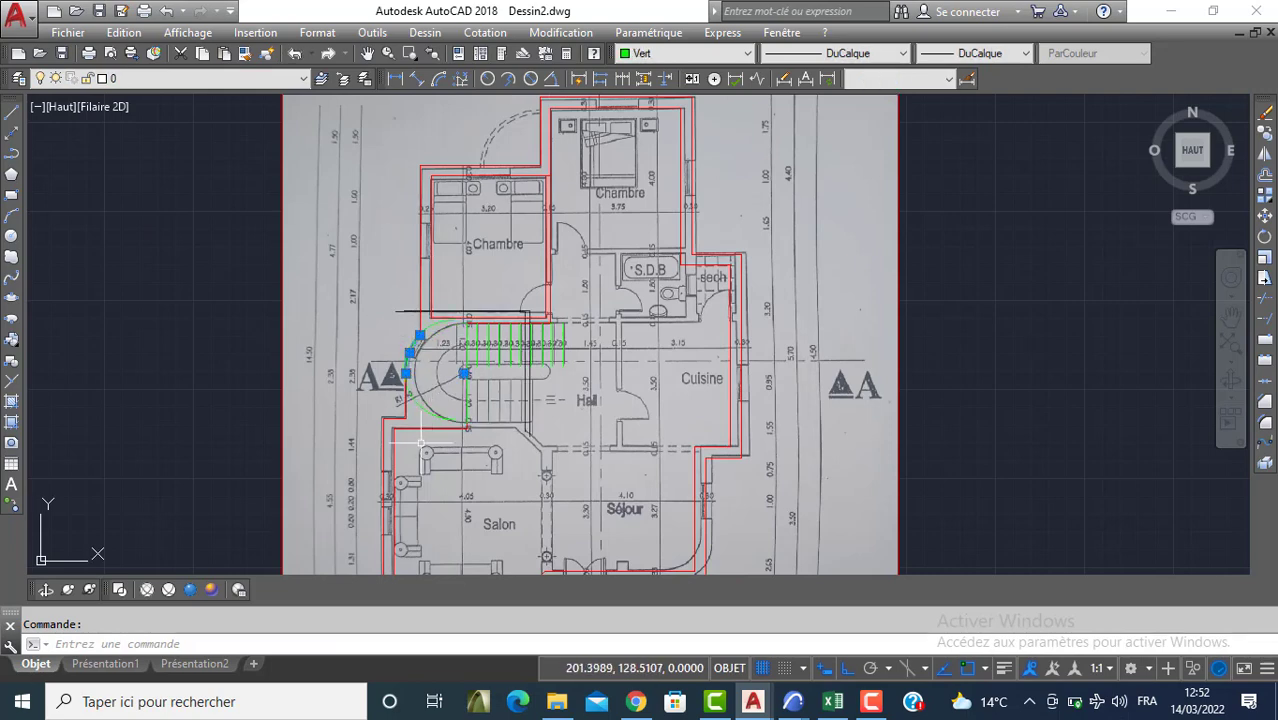
{"action": "left_click", "coordinate": [430, 414]}
{"action": "left_click", "coordinate": [669, 55]}
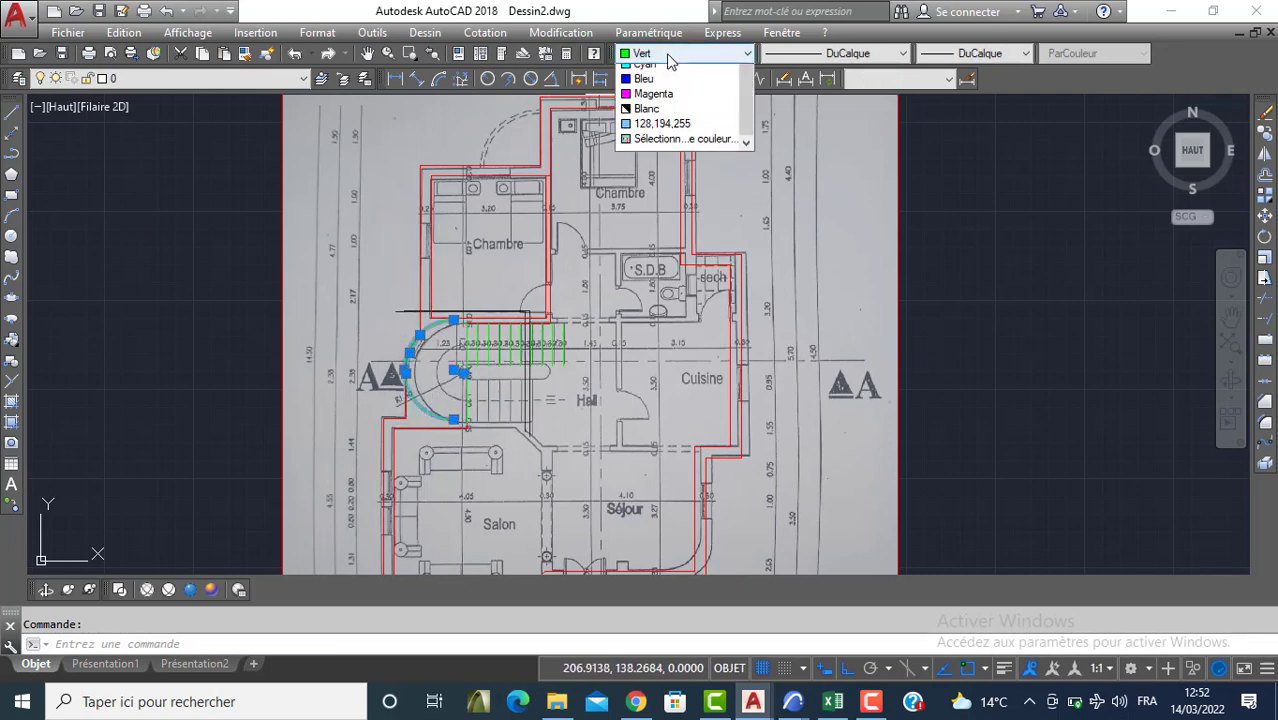
{"action": "left_click", "coordinate": [660, 88]}
{"action": "key", "text": "Escape"}
{"action": "scroll", "coordinate": [408, 385], "scroll_direction": "up", "scroll_amount": 3}
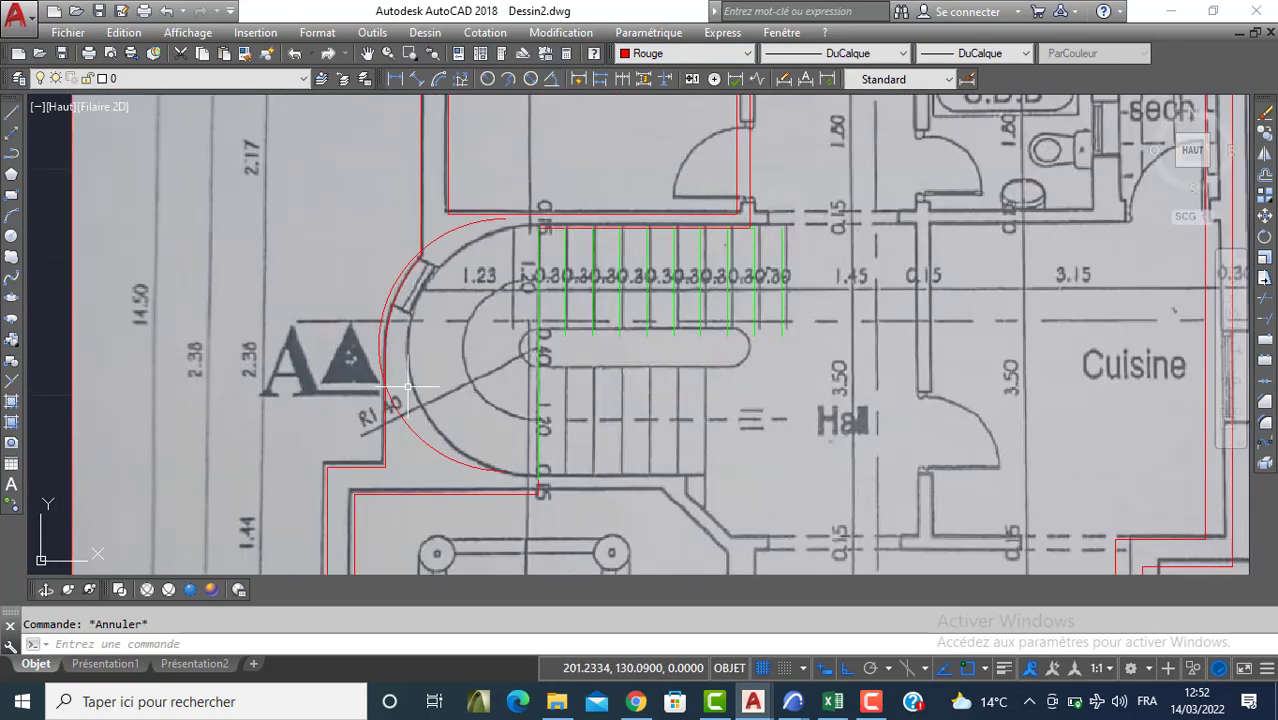
{"action": "scroll", "coordinate": [367, 353], "scroll_direction": "down", "scroll_amount": 3}
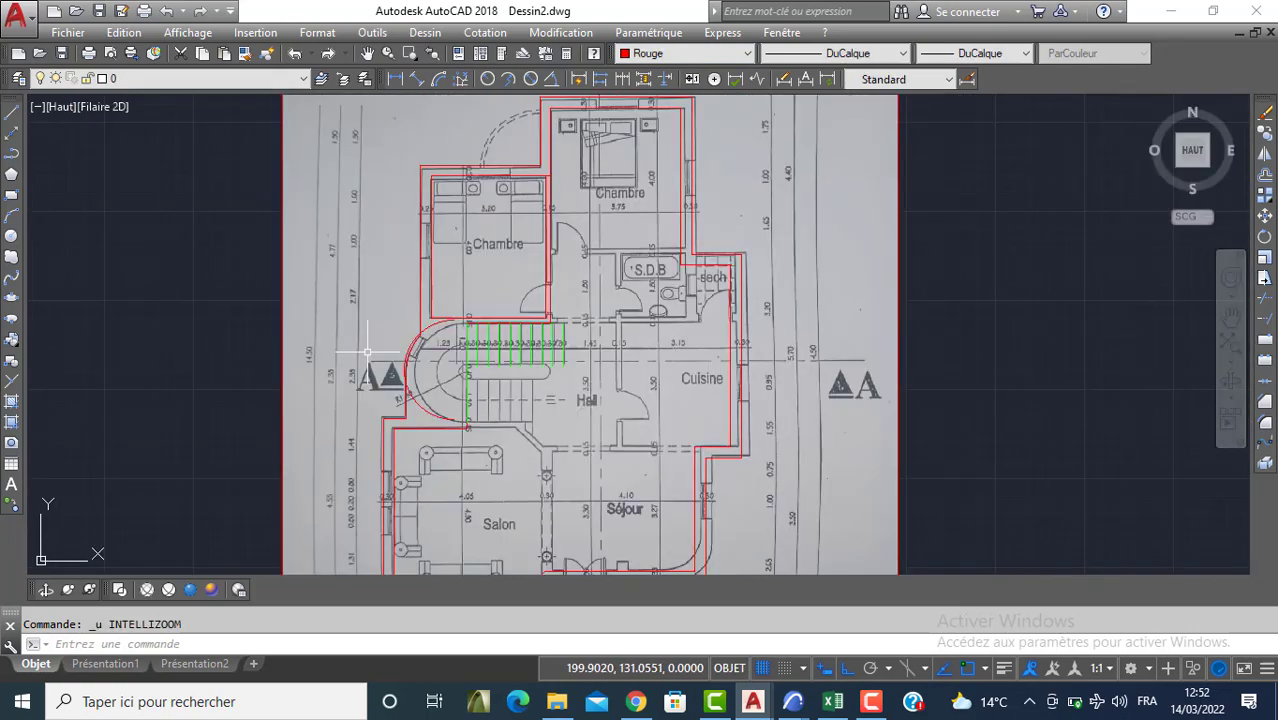
Undo the colour change and the accidental displacement of the staircase half circle
{"action": "key", "text": "ctrl+z"}
{"action": "scroll", "coordinate": [410, 350], "scroll_direction": "up", "scroll_amount": 4}
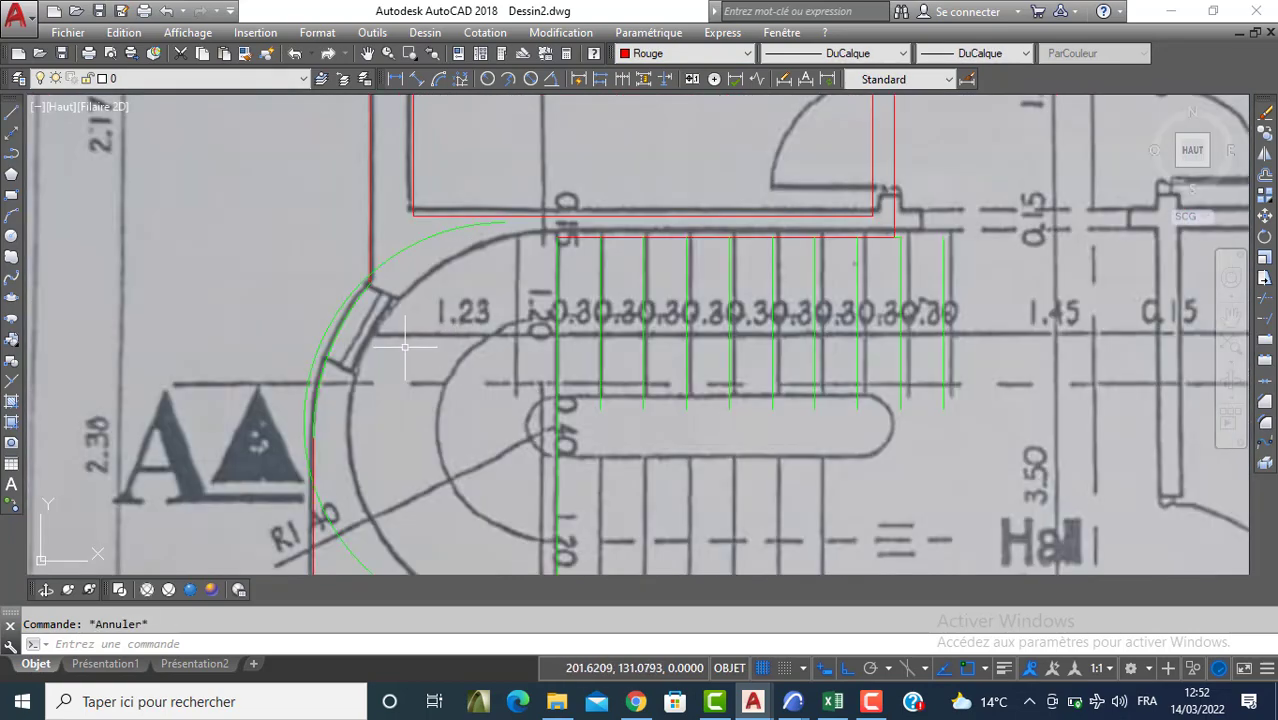
{"action": "key", "text": "ctrl+z"}
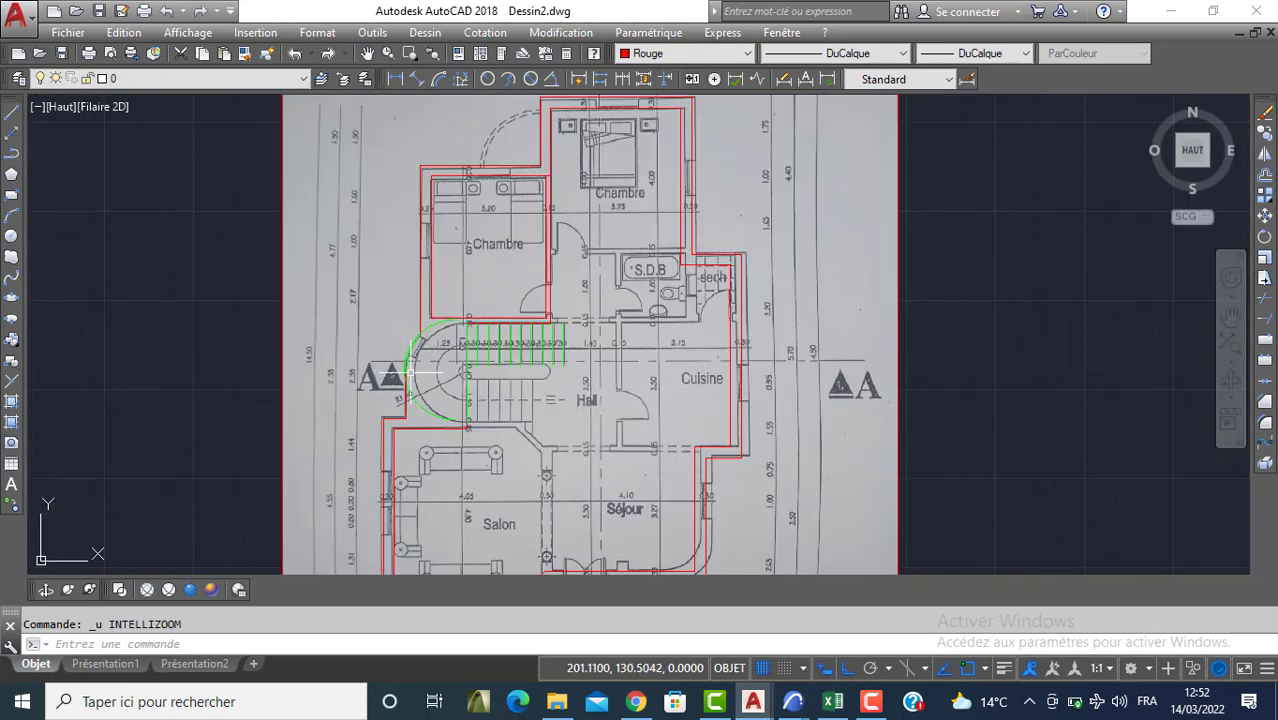
{"action": "key", "text": "ctrl+z"}
{"action": "key", "text": "ctrl+z"}
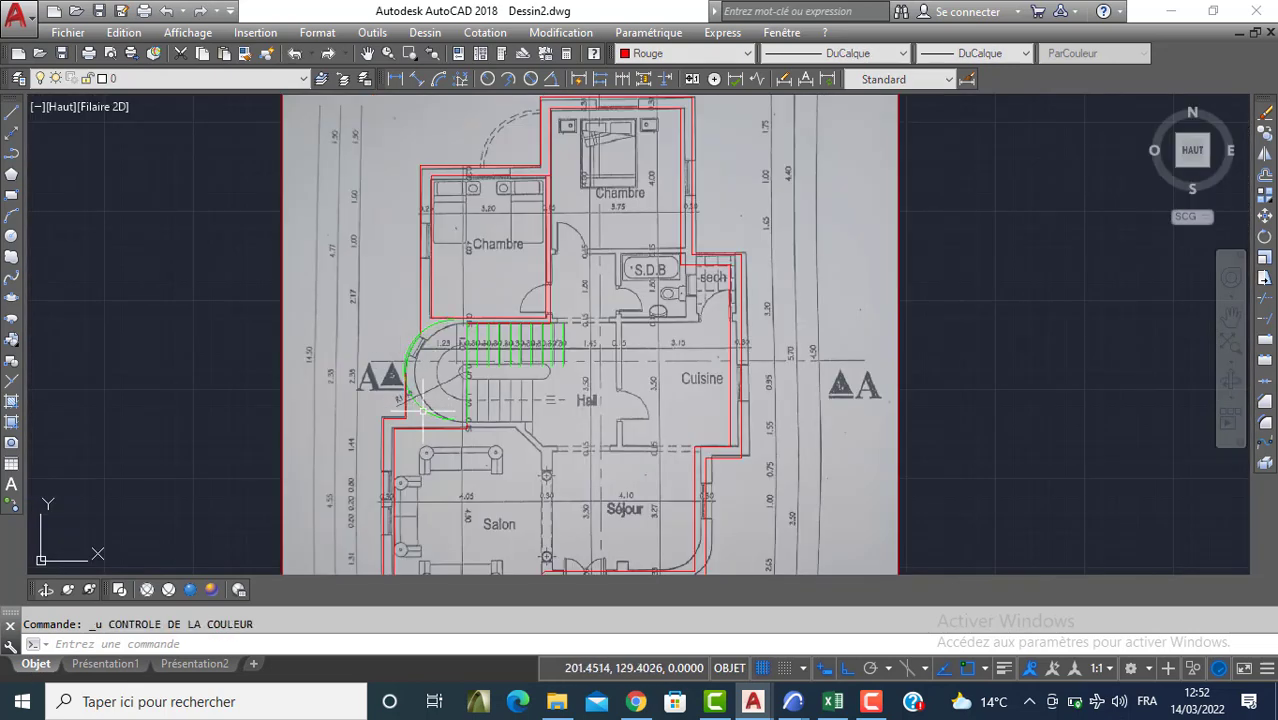
Change the colour of both curved staircase wall arcs to red (Rouge)
{"action": "left_click", "coordinate": [441, 380]}
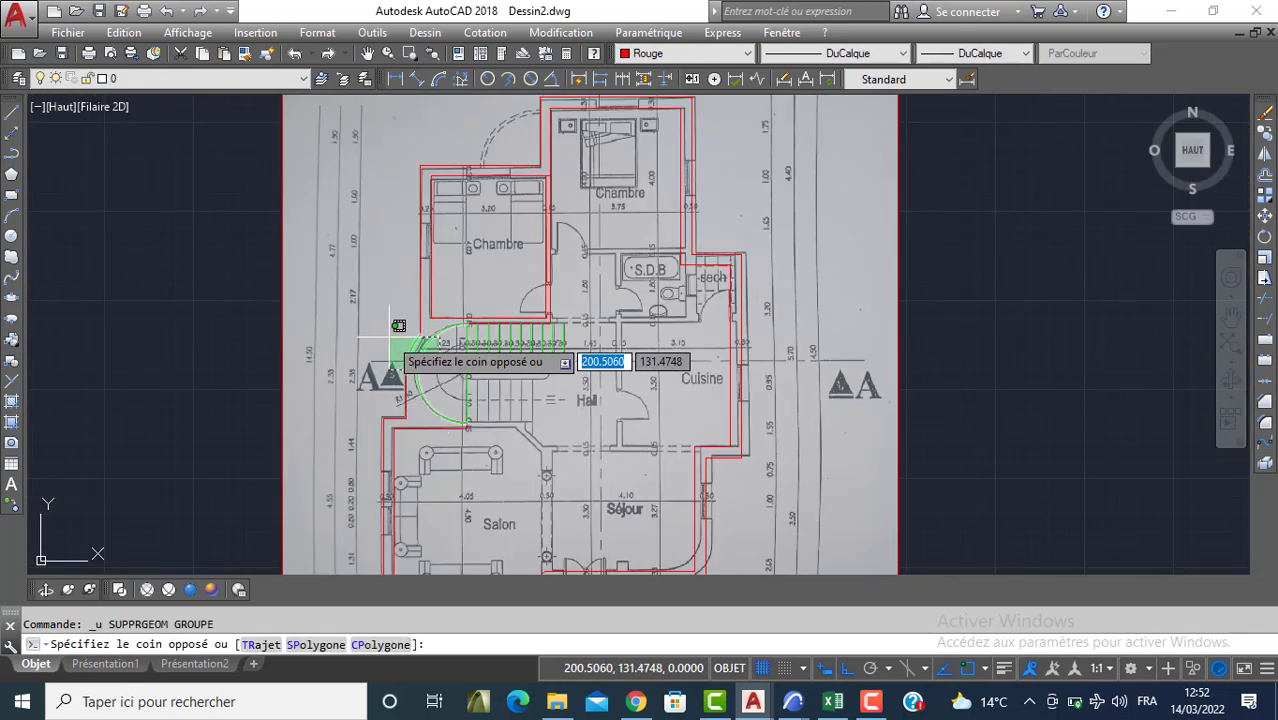
{"action": "left_click", "coordinate": [415, 317]}
{"action": "left_click", "coordinate": [690, 53]}
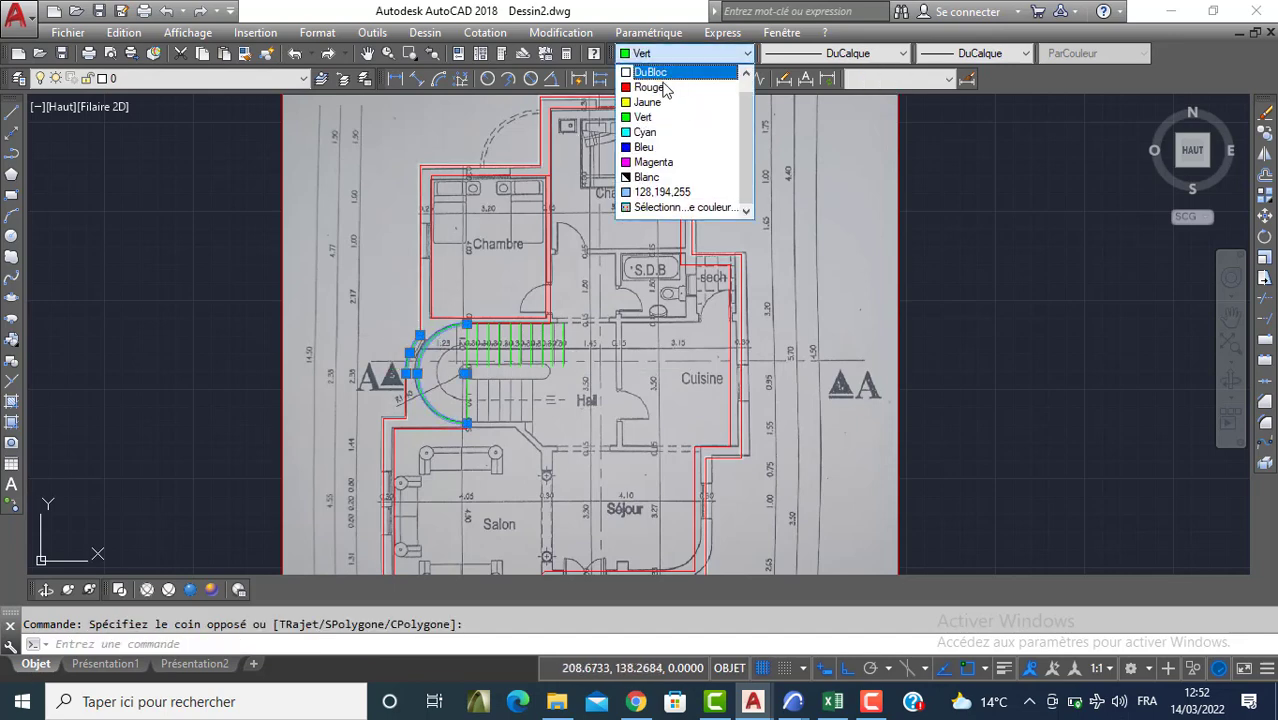
{"action": "left_click", "coordinate": [655, 110]}
{"action": "key", "text": "Escape"}
Draw a red circle with radius 0.2 at the centre of the staircase half circle, on the green vertical line
{"action": "scroll", "coordinate": [555, 375], "scroll_direction": "down", "scroll_amount": 2}
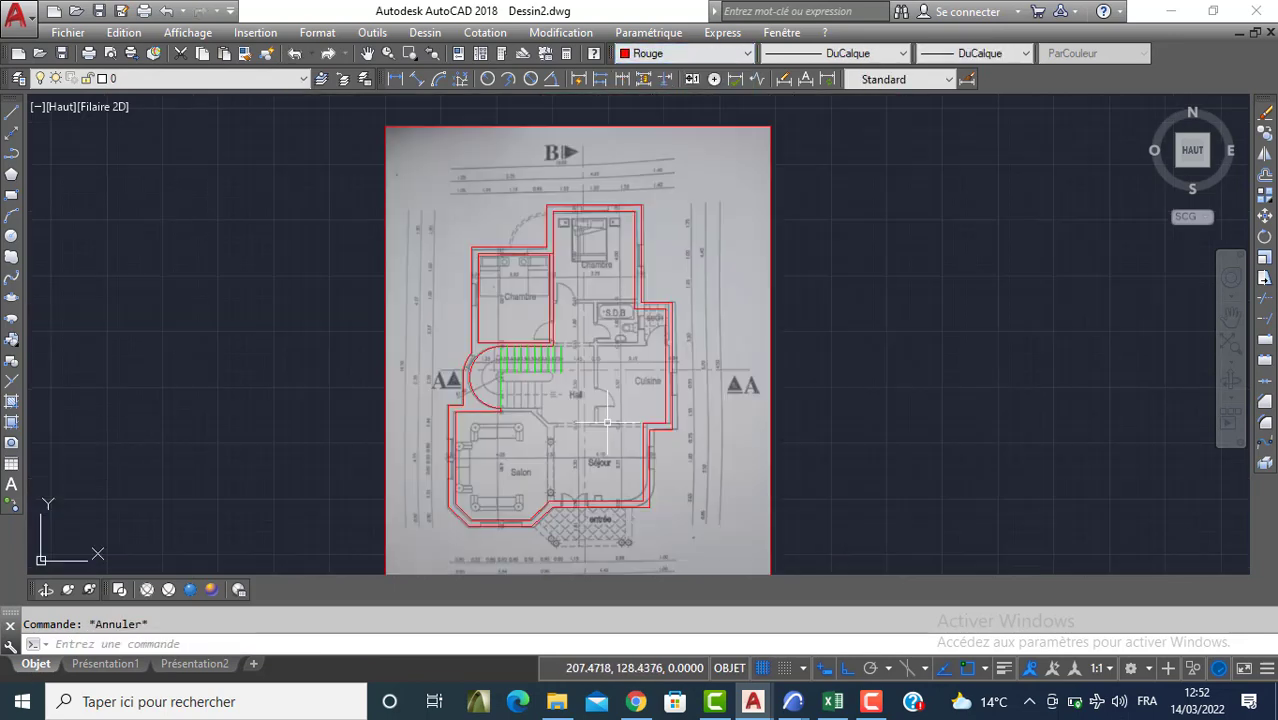
{"action": "scroll", "coordinate": [557, 347], "scroll_direction": "up", "scroll_amount": 5}
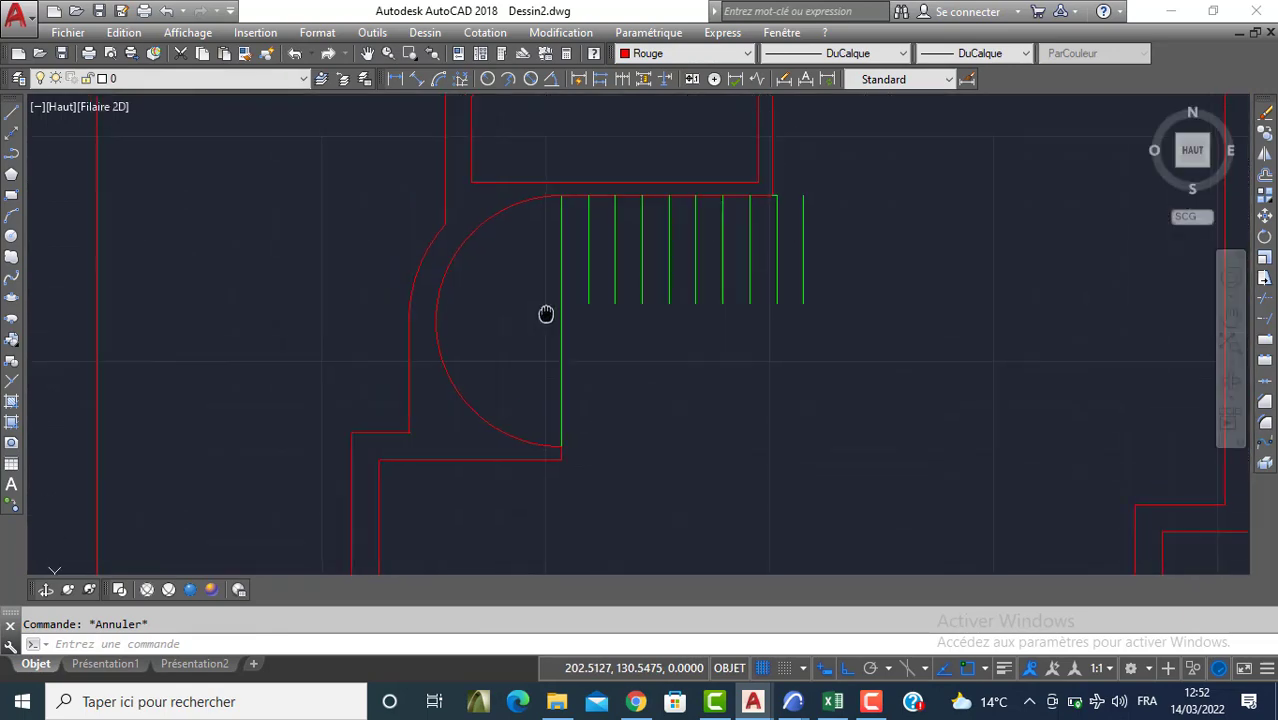
{"action": "type", "text": "c"}
{"action": "key", "text": "Return"}
{"action": "scroll", "coordinate": [553, 253], "scroll_direction": "up", "scroll_amount": 4}
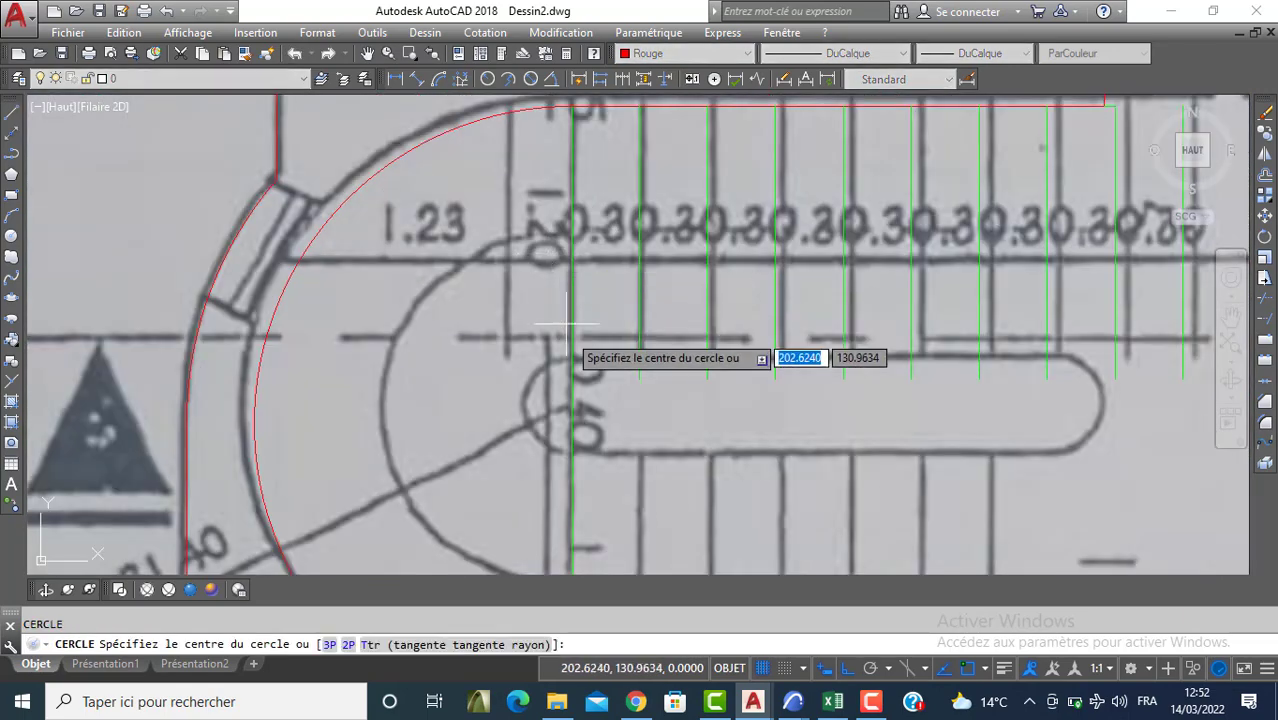
{"action": "left_click", "coordinate": [568, 423]}
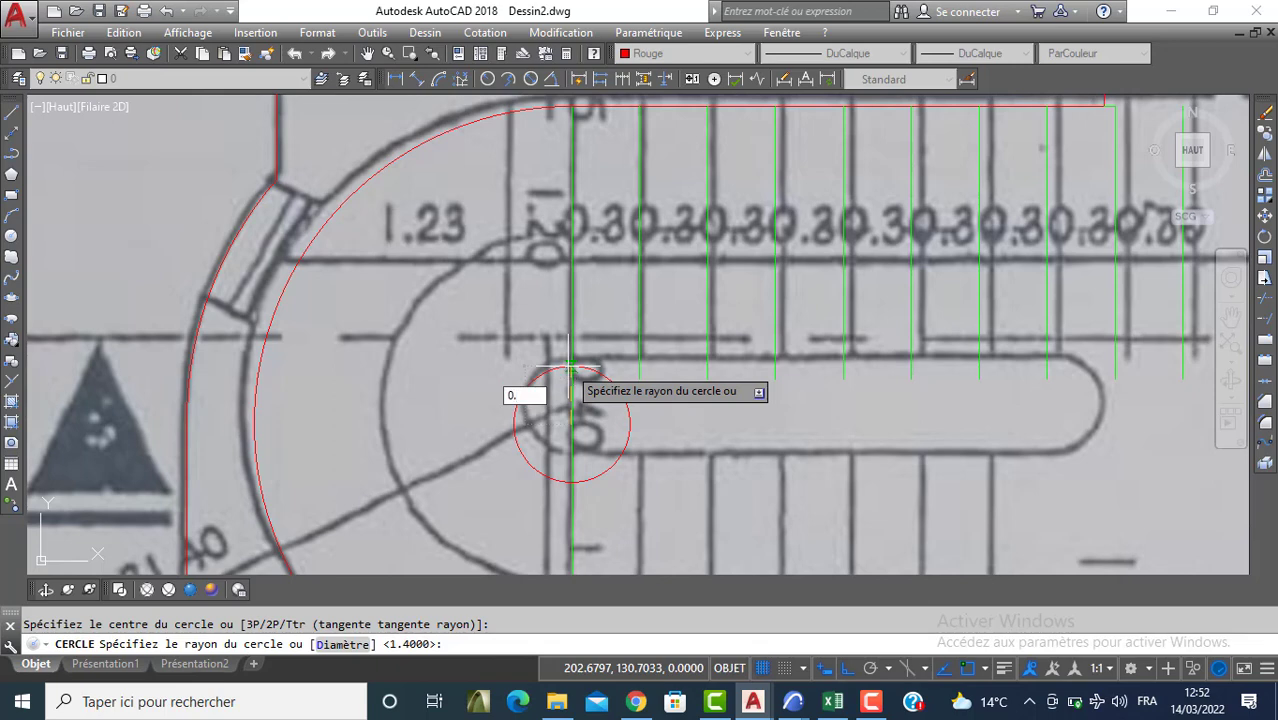
{"action": "type", "text": "0.2"}
{"action": "key", "text": "Return"}
Trim the small circle at the green vertical line so that only its half on the curved-wall side remains
{"action": "type", "text": "aj"}
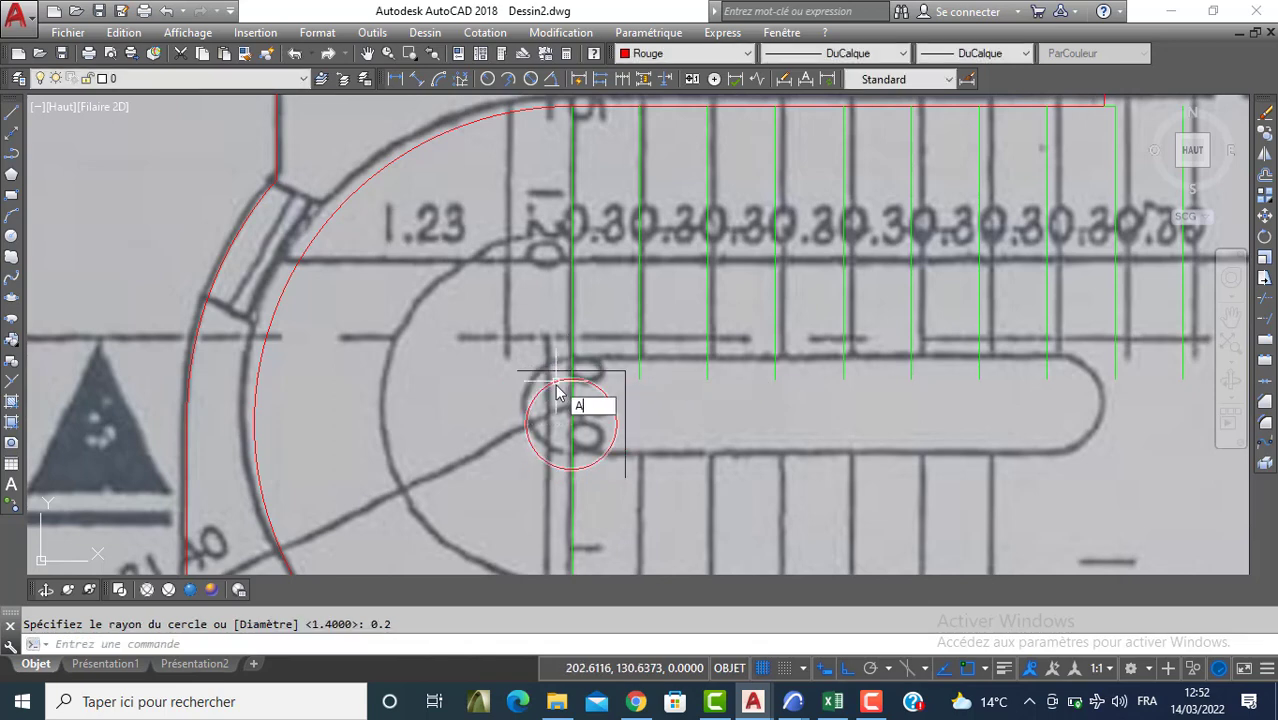
{"action": "key", "text": "Return"}
{"action": "key", "text": "Return"}
{"action": "left_click", "coordinate": [620, 424]}
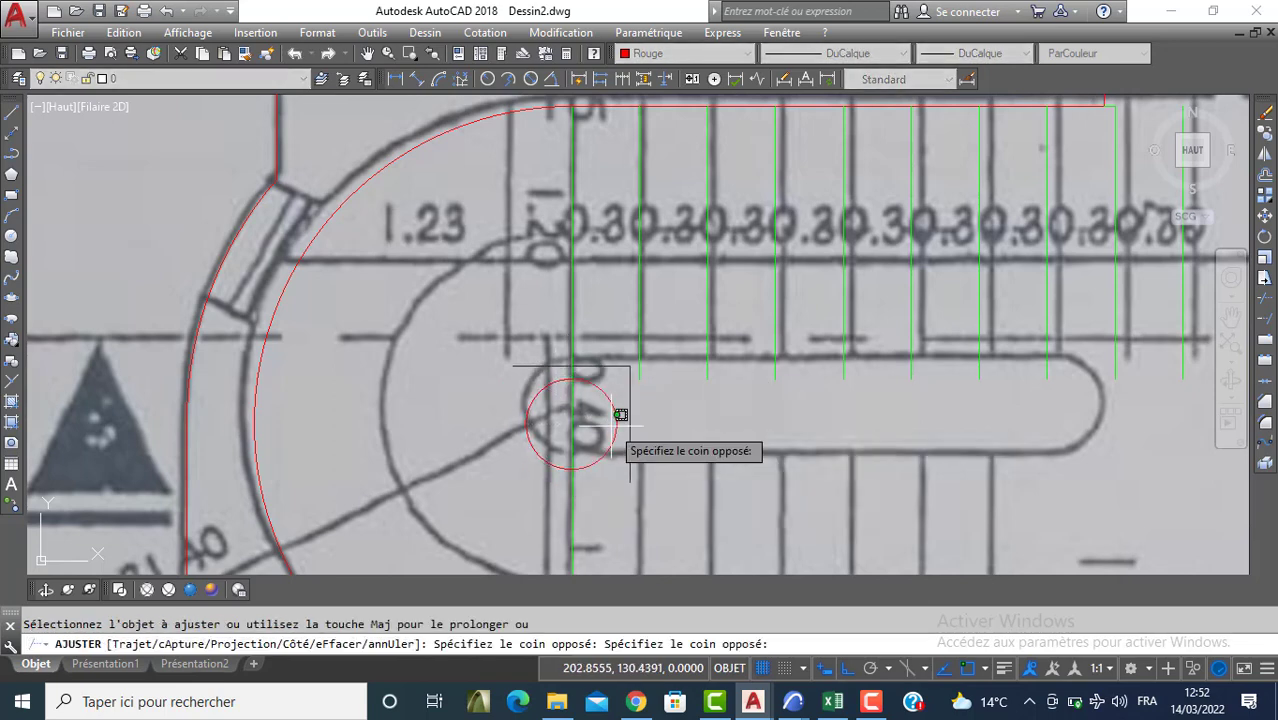
{"action": "left_click", "coordinate": [621, 407]}
{"action": "left_click", "coordinate": [568, 412]}
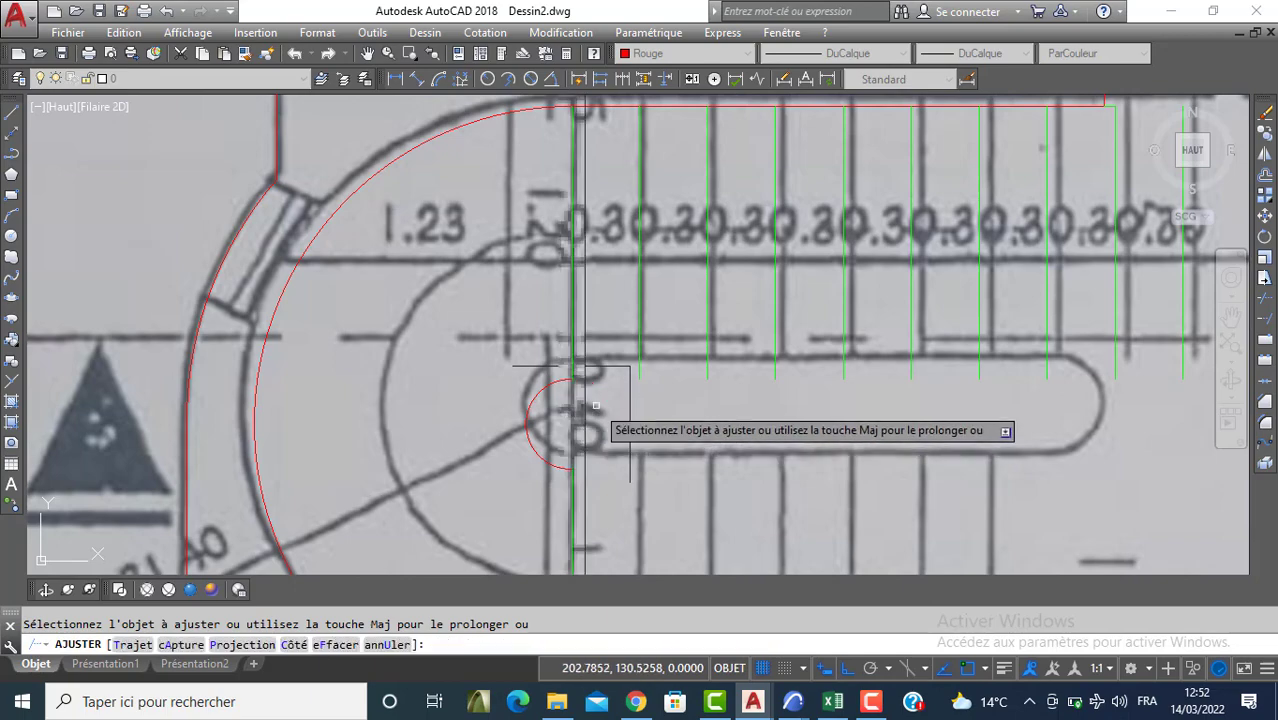
{"action": "key", "text": "Return"}
{"action": "scroll", "coordinate": [596, 404], "scroll_direction": "down", "scroll_amount": 6}
{"action": "middle_click_drag", "start_coordinate": [644, 397], "coordinate": [561, 325]}
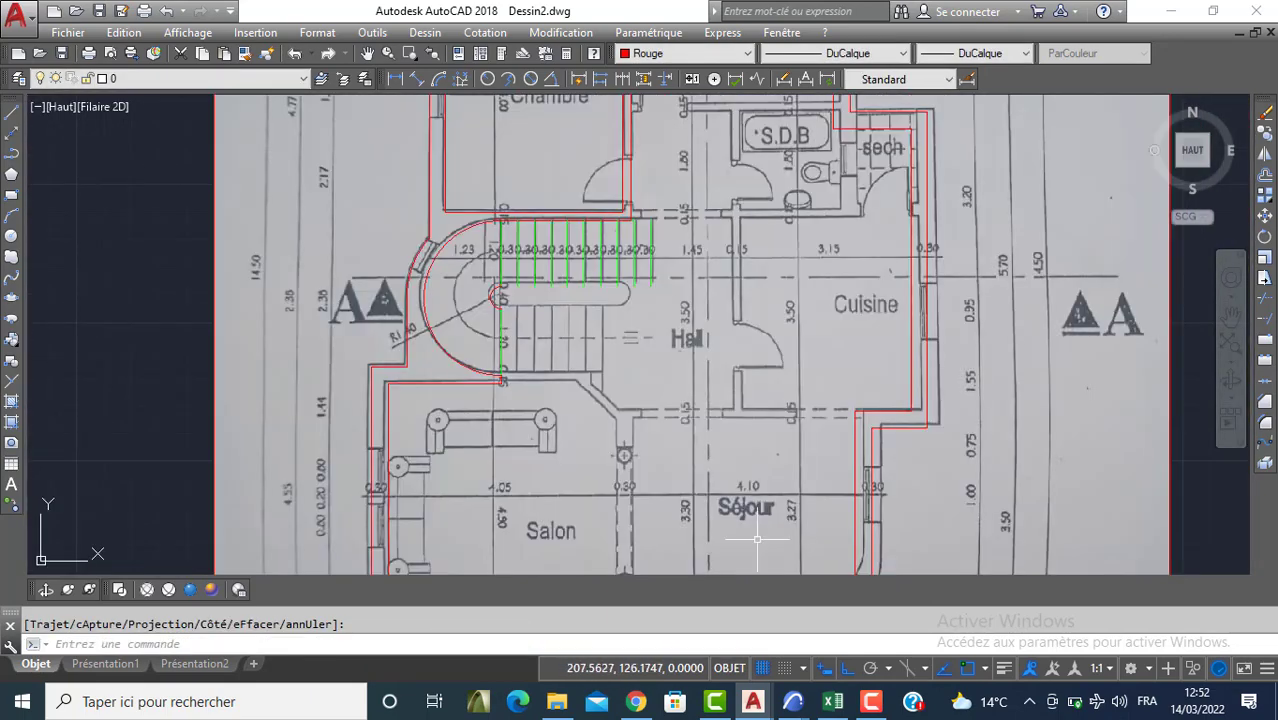
{"action": "middle_click_drag", "start_coordinate": [723, 397], "coordinate": [677, 246]}
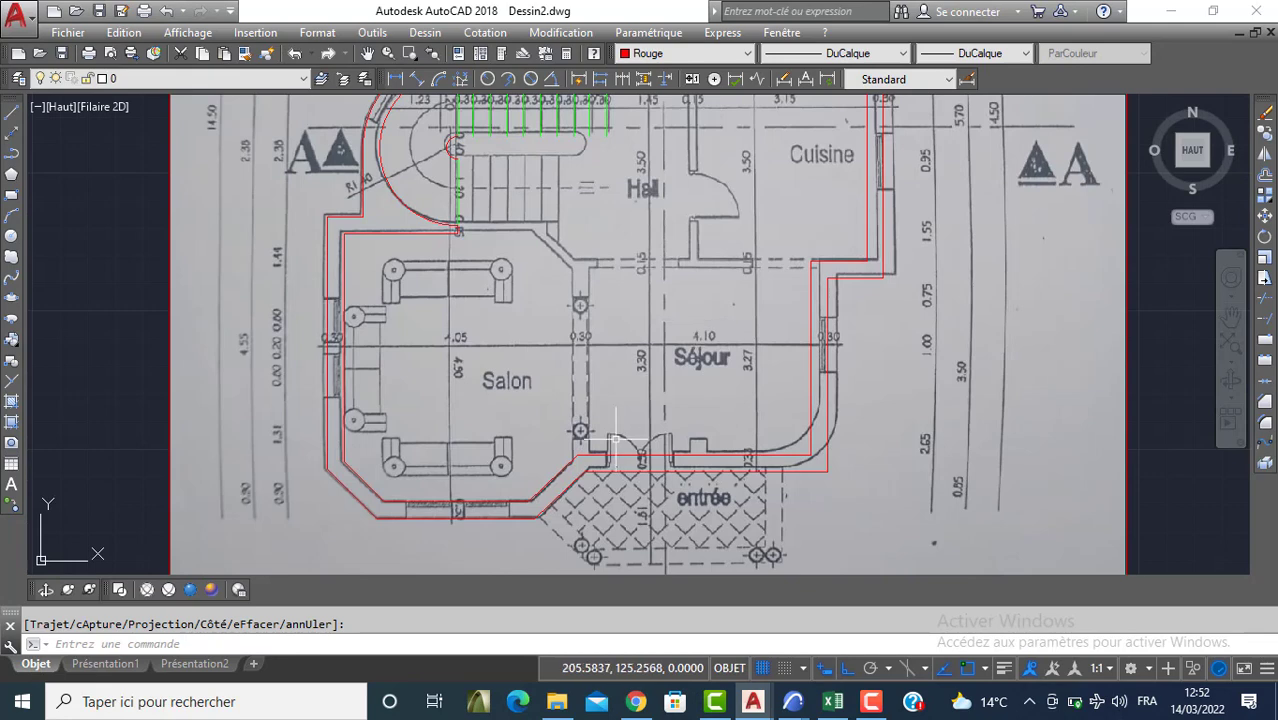